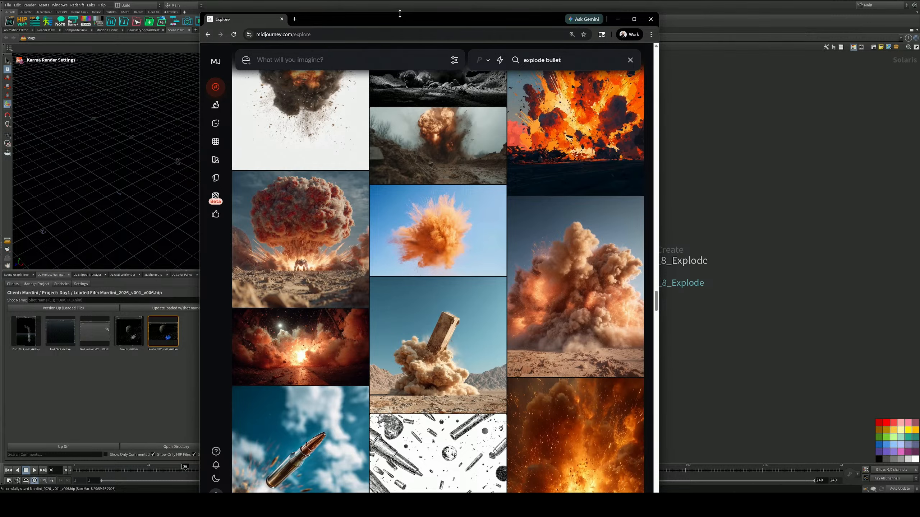
Step: Reposition and enlarge the browser window, and browse the "explode bullet" image results for visual references
{"action": "left_click_drag", "start_coordinate": [382, 24], "coordinate": [252, 90]}
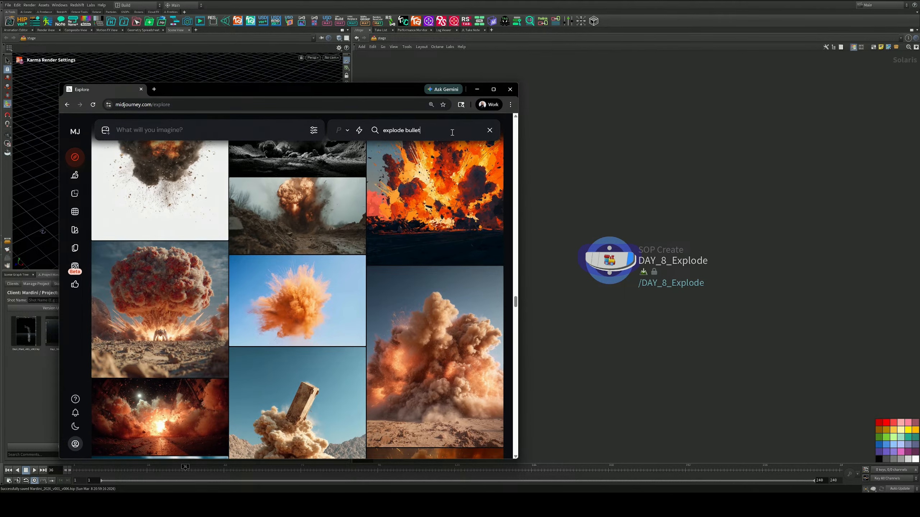
{"action": "left_click_drag", "start_coordinate": [518, 84], "coordinate": [725, 40]}
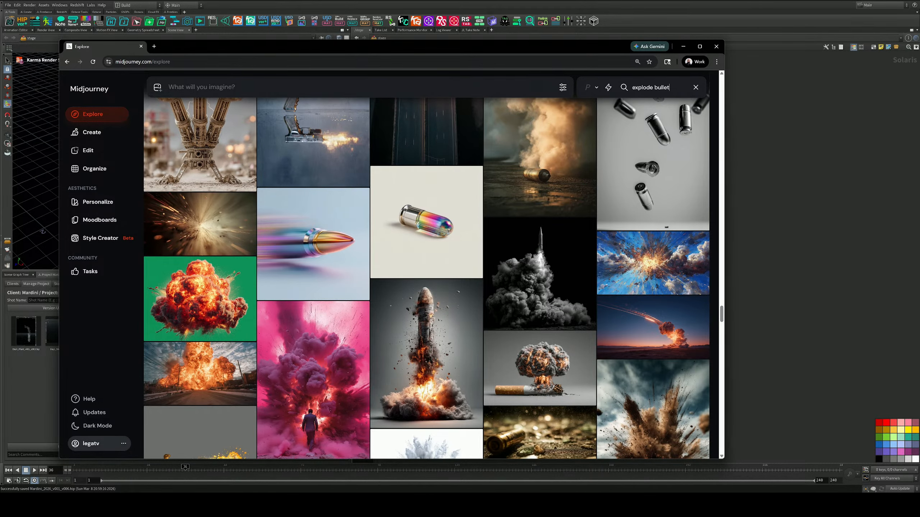
{"action": "scroll", "coordinate": [452, 192], "scroll_direction": "down", "scroll_amount": 5}
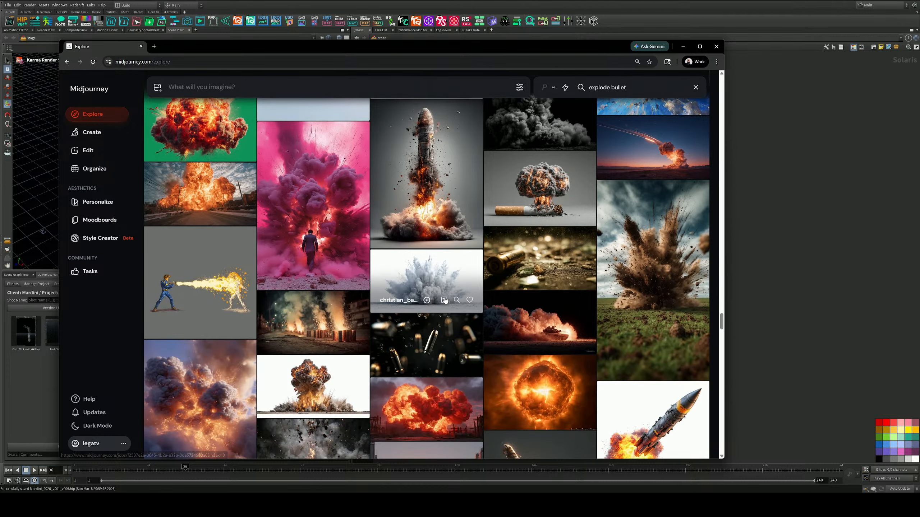
{"action": "scroll", "coordinate": [452, 192], "scroll_direction": "up", "scroll_amount": 4}
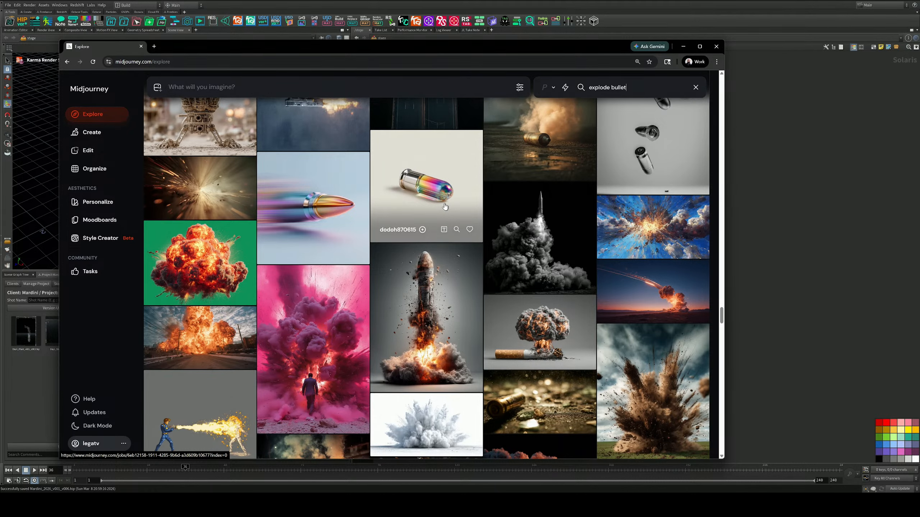
{"action": "scroll", "coordinate": [445, 206], "scroll_direction": "down", "scroll_amount": 10}
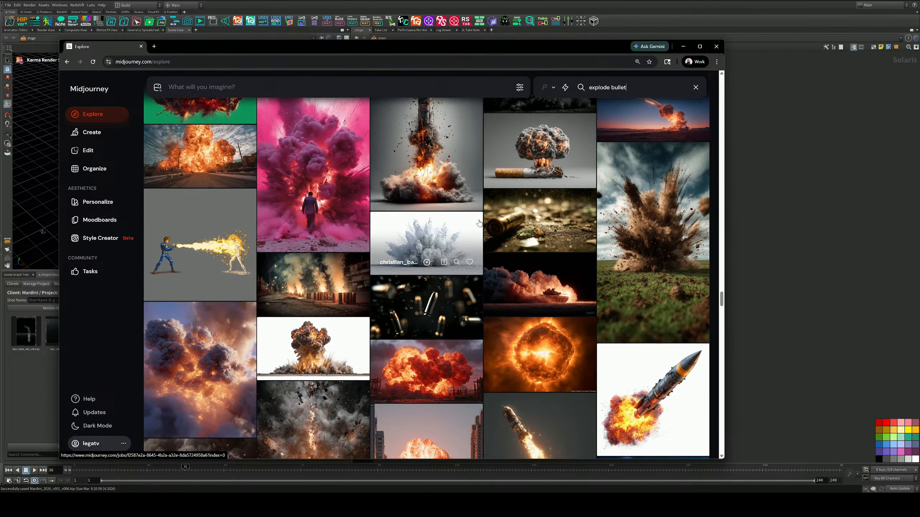
{"action": "scroll", "coordinate": [477, 224], "scroll_direction": "down", "scroll_amount": 6}
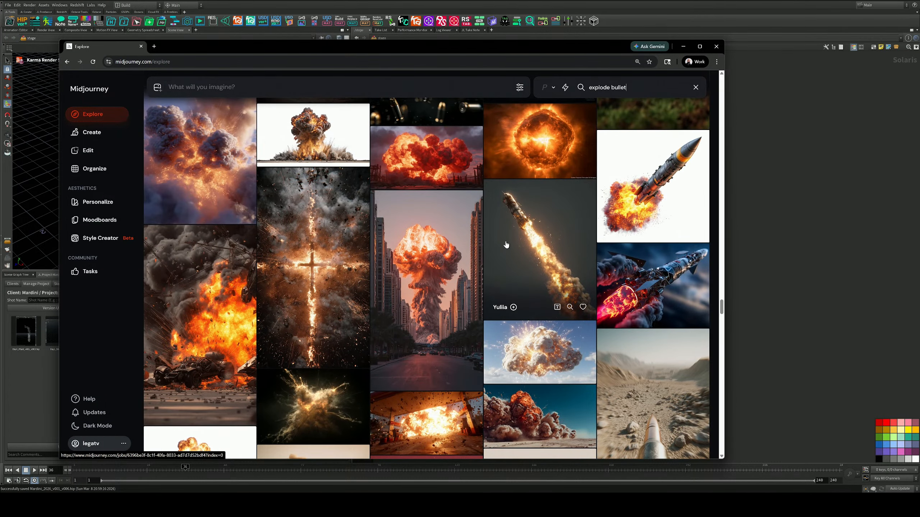
{"action": "scroll", "coordinate": [503, 253], "scroll_direction": "down", "scroll_amount": 1}
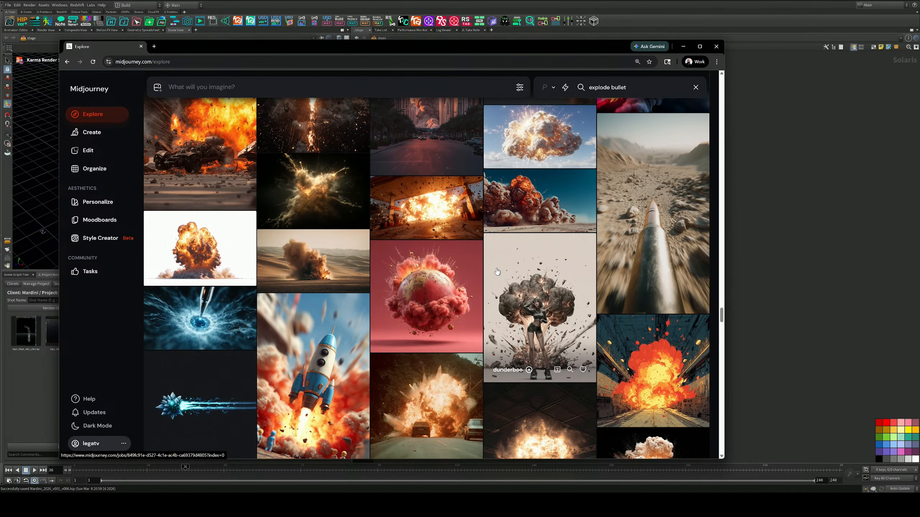
Step: Refine the image search to "explode bullet line" and view the image of falling red shotgun shells
{"action": "type", "text": "line"}
{"action": "key", "text": "Return"}
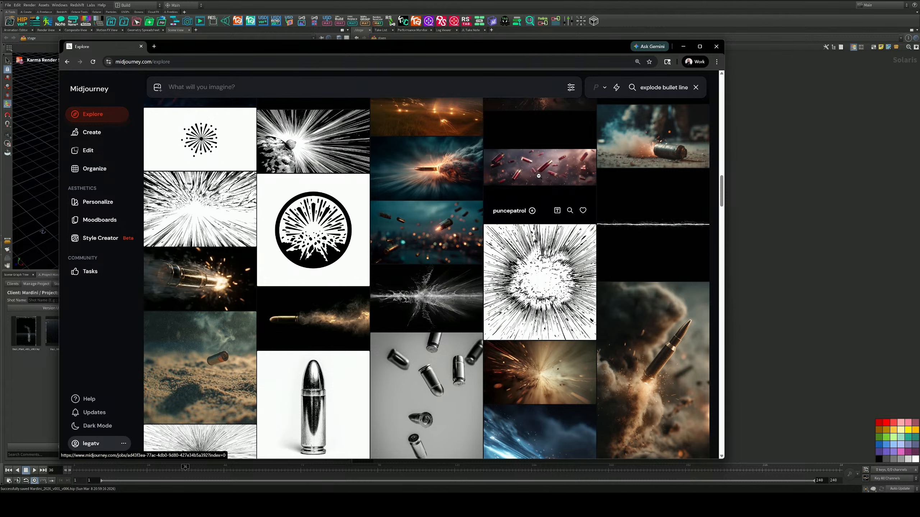
{"action": "left_click", "coordinate": [537, 193]}
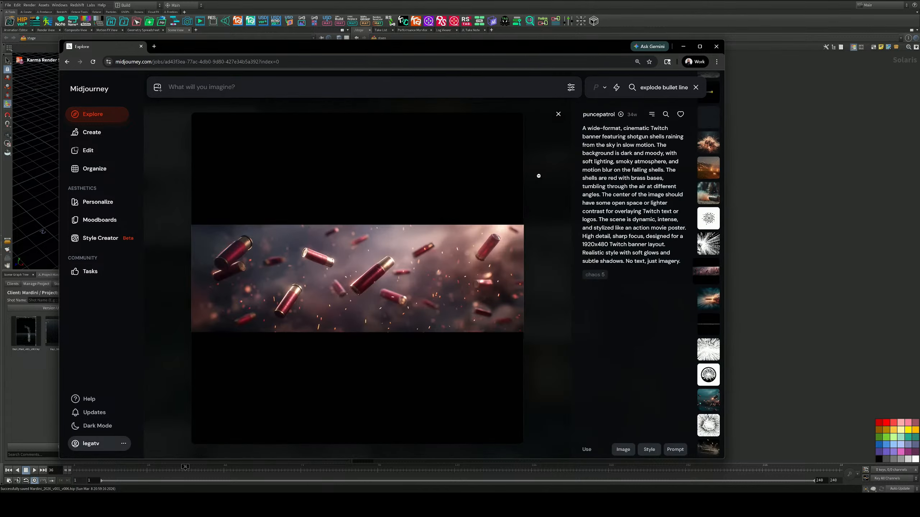
{"action": "left_click", "coordinate": [558, 115]}
Step: Browse the "explode bullet line" results and examine the bullet, line and burst images for reference ideas
{"action": "scroll", "coordinate": [497, 304], "scroll_direction": "down", "scroll_amount": 10}
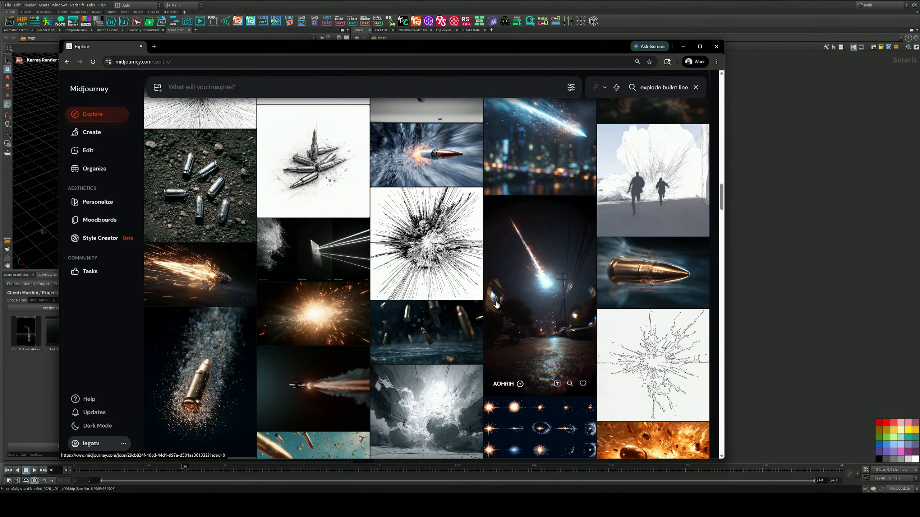
{"action": "scroll", "coordinate": [495, 308], "scroll_direction": "down", "scroll_amount": 4}
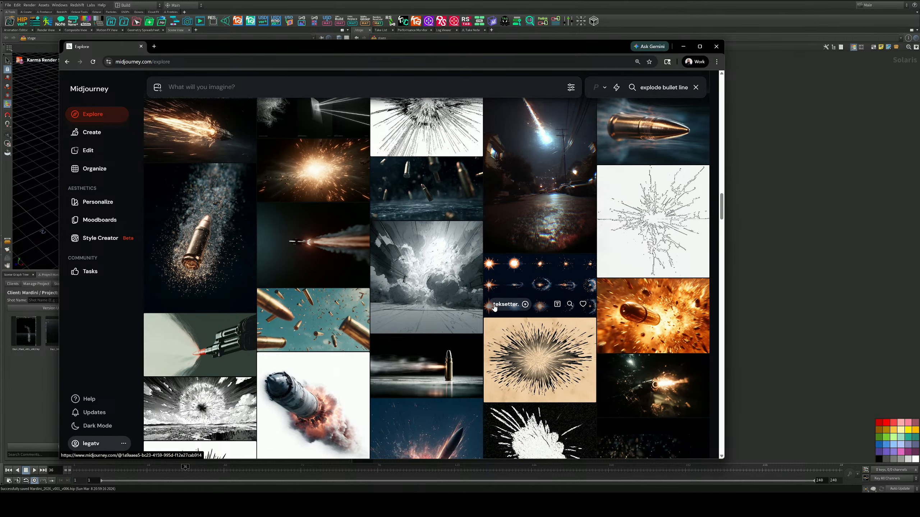
{"action": "scroll", "coordinate": [494, 307], "scroll_direction": "down", "scroll_amount": 2}
{"action": "scroll", "coordinate": [500, 308], "scroll_direction": "up", "scroll_amount": 5}
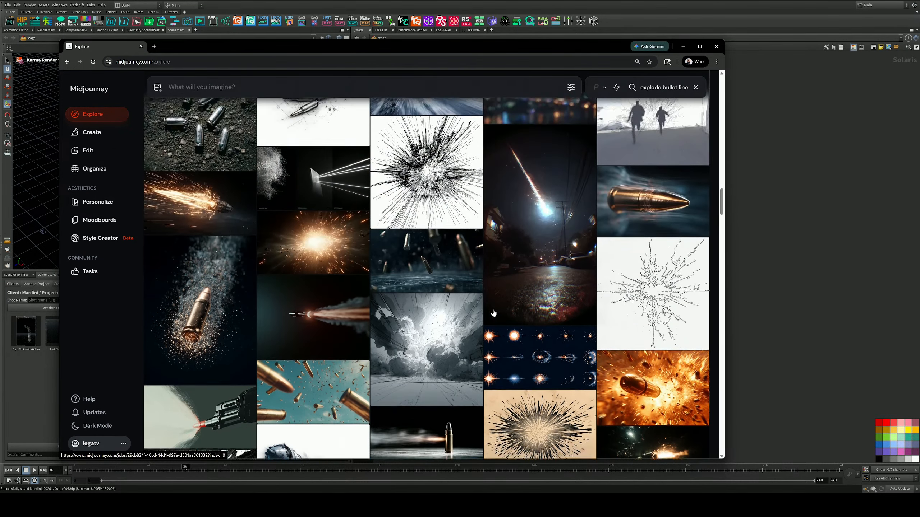
{"action": "scroll", "coordinate": [524, 301], "scroll_direction": "down", "scroll_amount": 15}
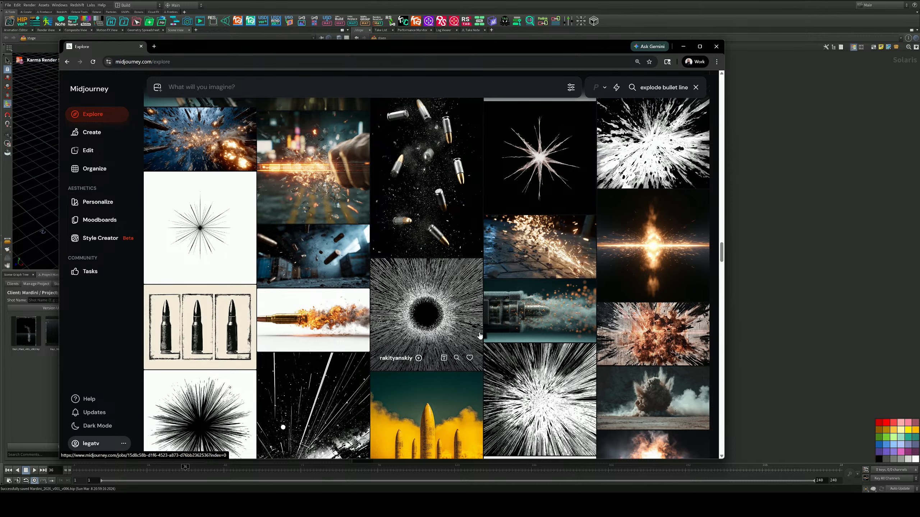
{"action": "scroll", "coordinate": [479, 336], "scroll_direction": "down", "scroll_amount": 5}
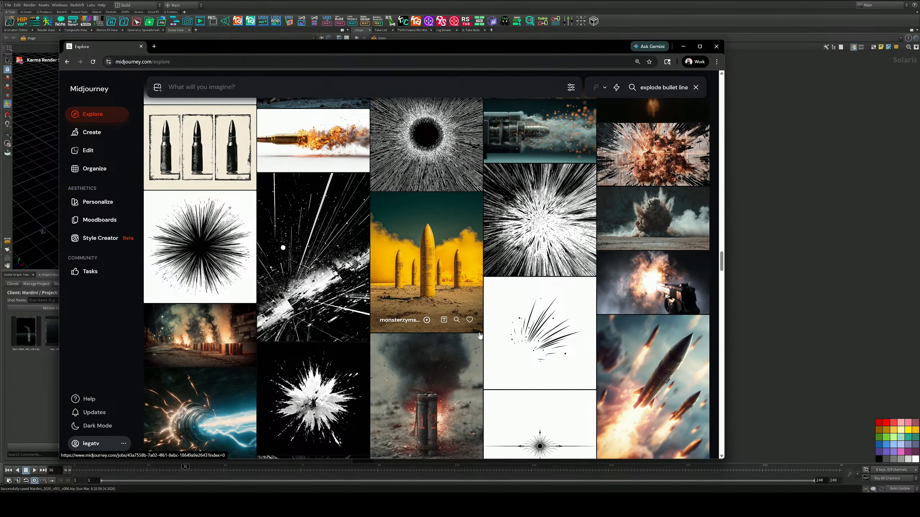
{"action": "scroll", "coordinate": [480, 336], "scroll_direction": "down", "scroll_amount": 3}
{"action": "scroll", "coordinate": [488, 278], "scroll_direction": "up", "scroll_amount": 6}
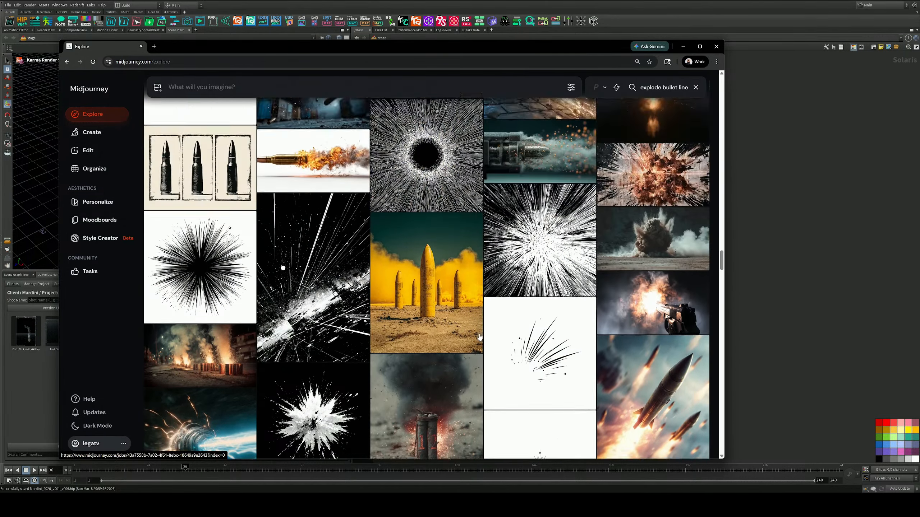
{"action": "scroll", "coordinate": [488, 279], "scroll_direction": "up", "scroll_amount": 4}
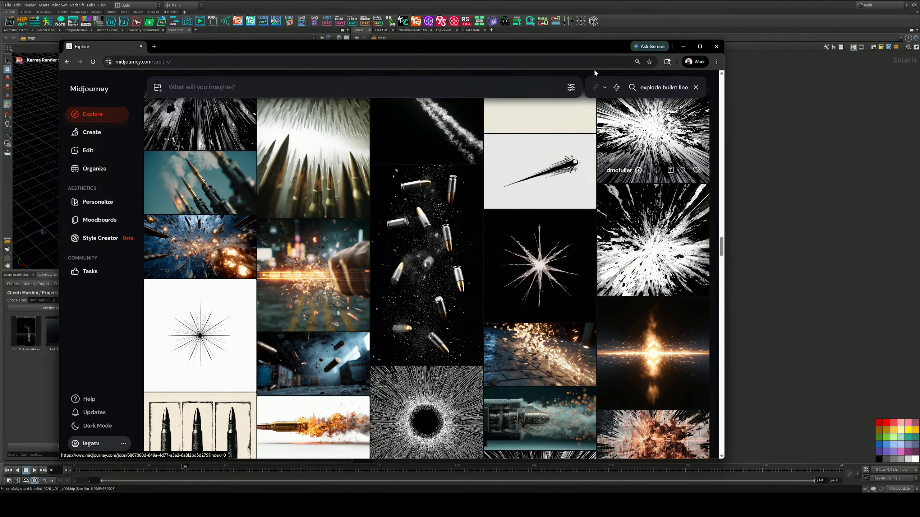
Step: Return to Houdini, paste the copied bullet reference image into the colour palette canvas, and enlarge the pane to show the whole bullet
{"action": "left_click", "coordinate": [683, 46]}
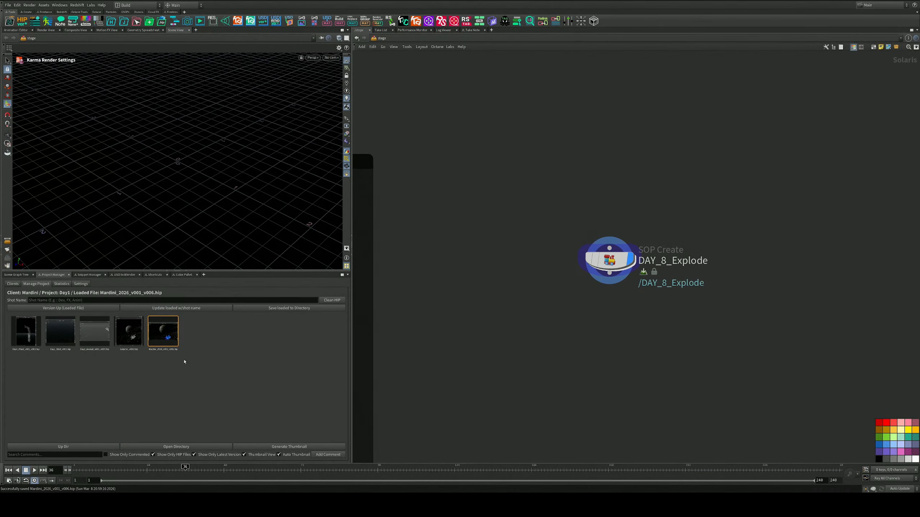
{"action": "left_click", "coordinate": [180, 275]}
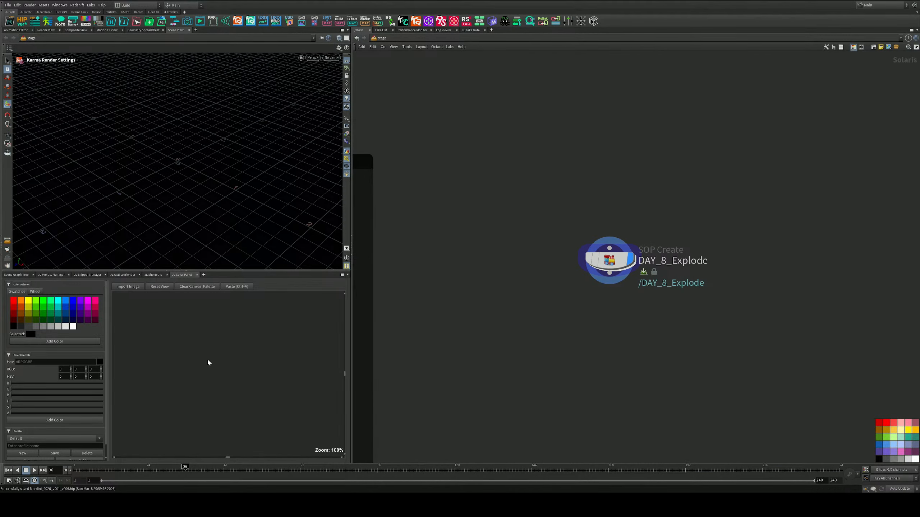
{"action": "key", "text": "ctrl+v"}
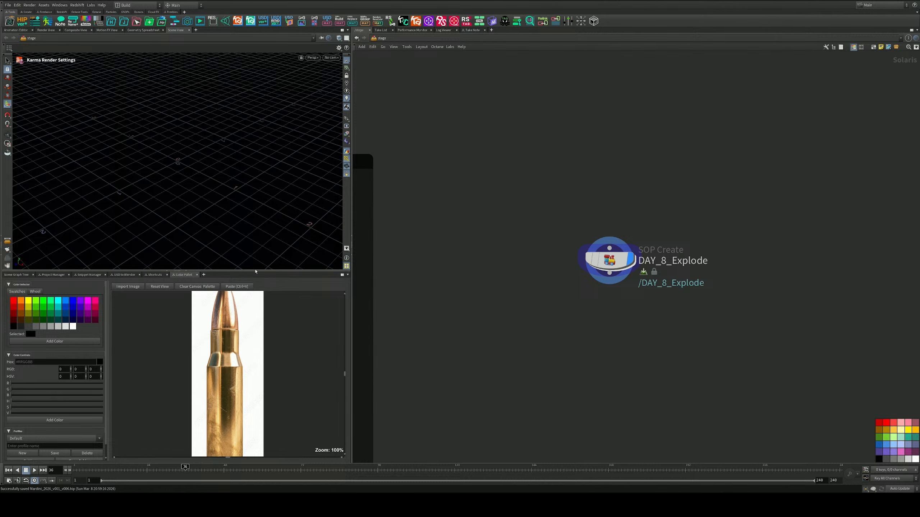
{"action": "left_click_drag", "start_coordinate": [255, 271], "coordinate": [251, 191]}
{"action": "middle_click_drag", "start_coordinate": [226, 304], "coordinate": [183, 308]}
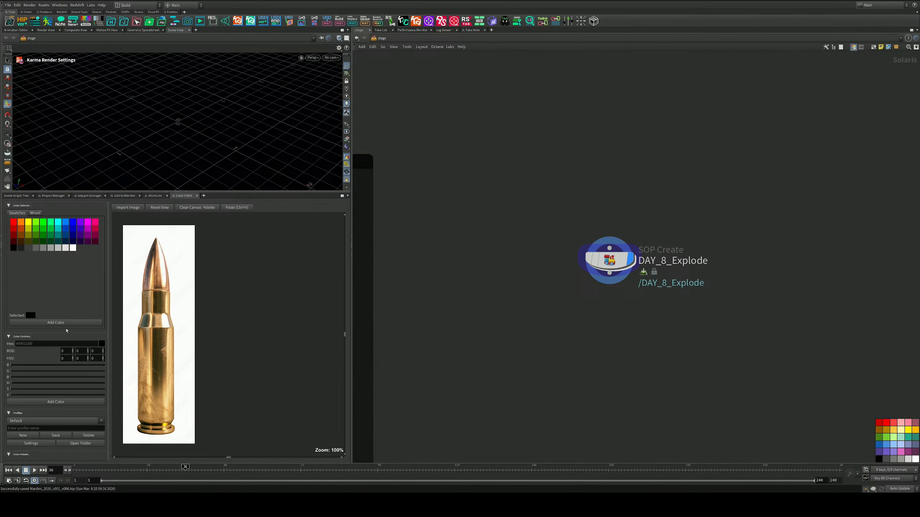
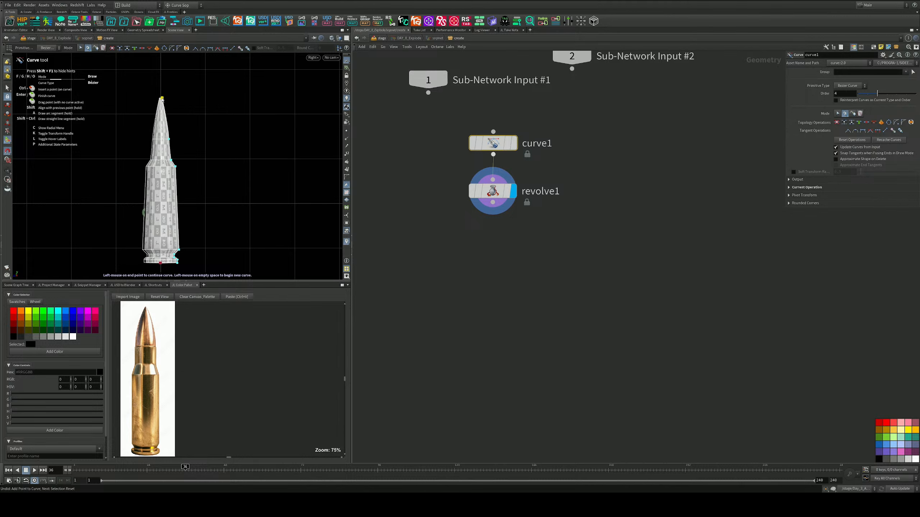
Step: Reshape the bullet's pointed nose by adjusting the curve1 profile points near the tip to match the reference
{"action": "left_click", "coordinate": [169, 139]}
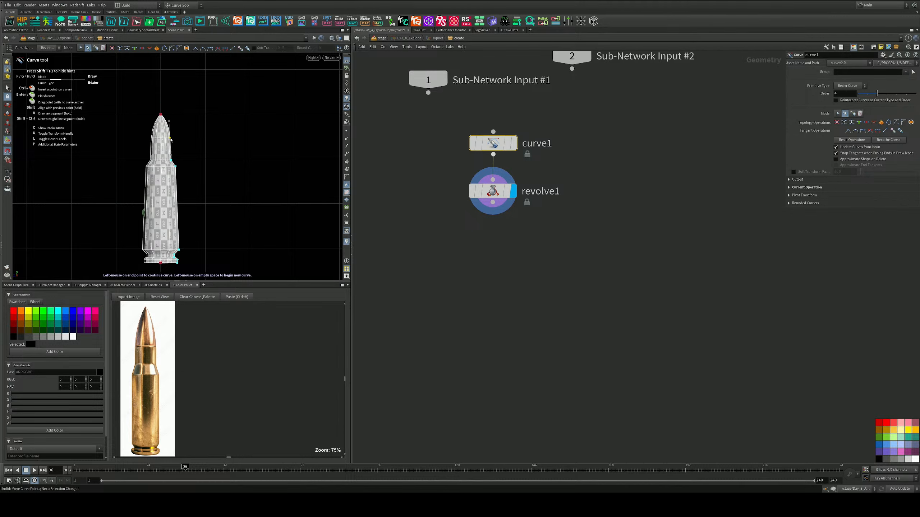
{"action": "left_click_drag", "start_coordinate": [169, 139], "coordinate": [170, 140]}
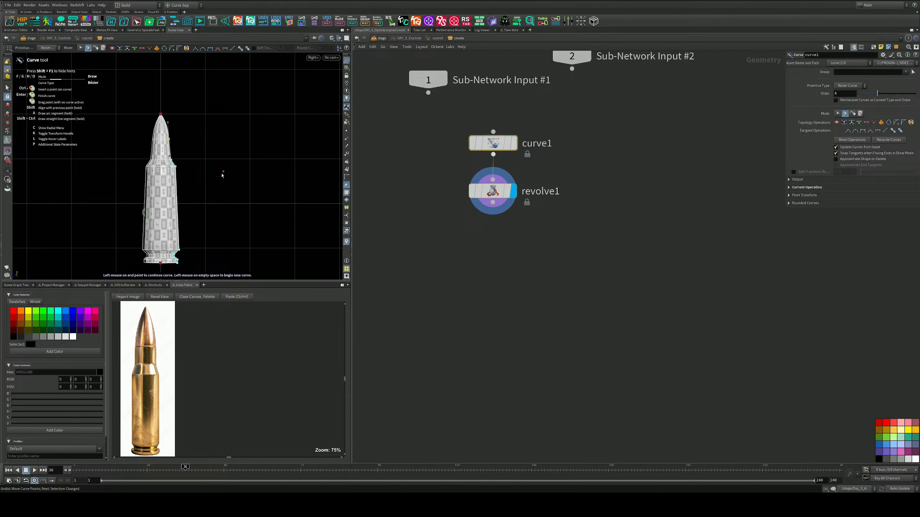
Step: Move the curve1 profile points at the bullet's base so the case edge, groove and rim narrow to match the reference
{"action": "middle_click_drag", "start_coordinate": [185, 228], "coordinate": [218, 139], "text": "alt"}
{"action": "scroll", "coordinate": [218, 140], "scroll_direction": "up", "scroll_amount": 1}
{"action": "middle_click_drag", "start_coordinate": [213, 174], "coordinate": [241, 191], "text": "alt"}
{"action": "scroll", "coordinate": [229, 159], "scroll_direction": "up", "scroll_amount": 4}
{"action": "scroll", "coordinate": [253, 152], "scroll_direction": "up", "scroll_amount": 3}
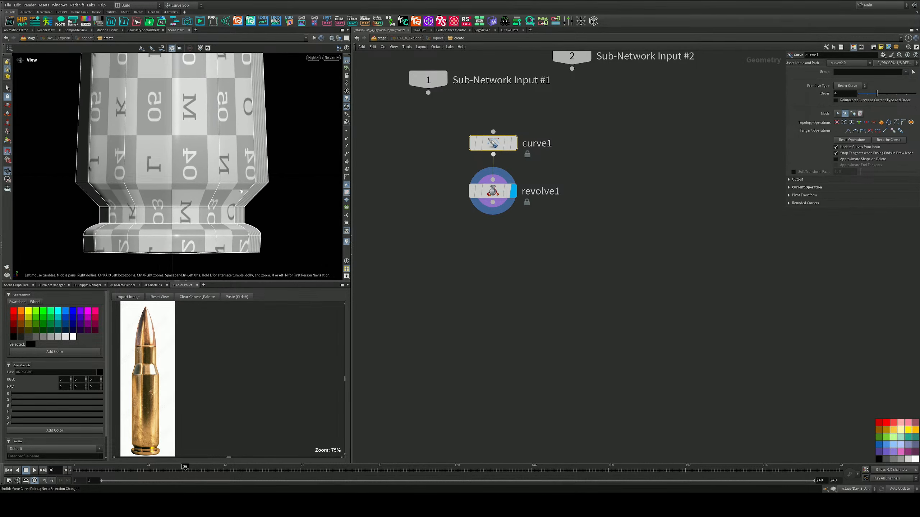
{"action": "key", "text": "Return"}
{"action": "left_click_drag", "start_coordinate": [268, 181], "coordinate": [238, 225]}
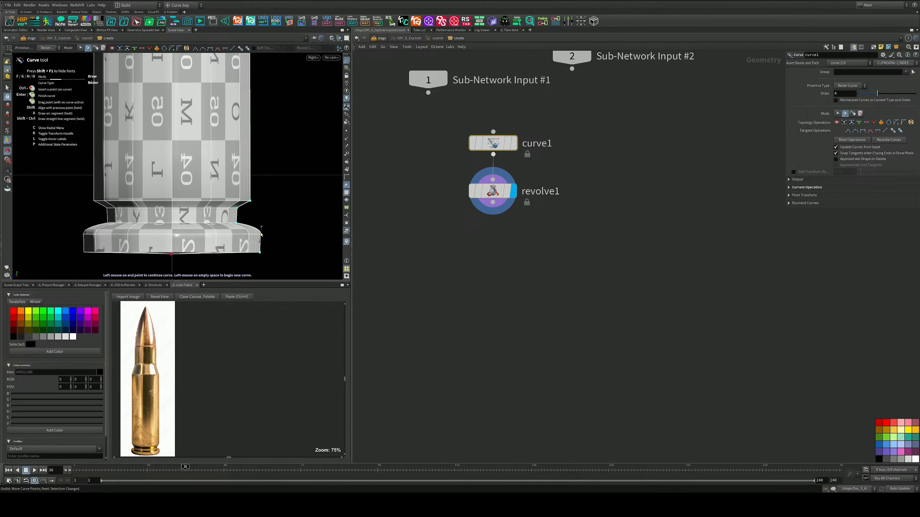
{"action": "left_click_drag", "start_coordinate": [261, 236], "coordinate": [251, 256]}
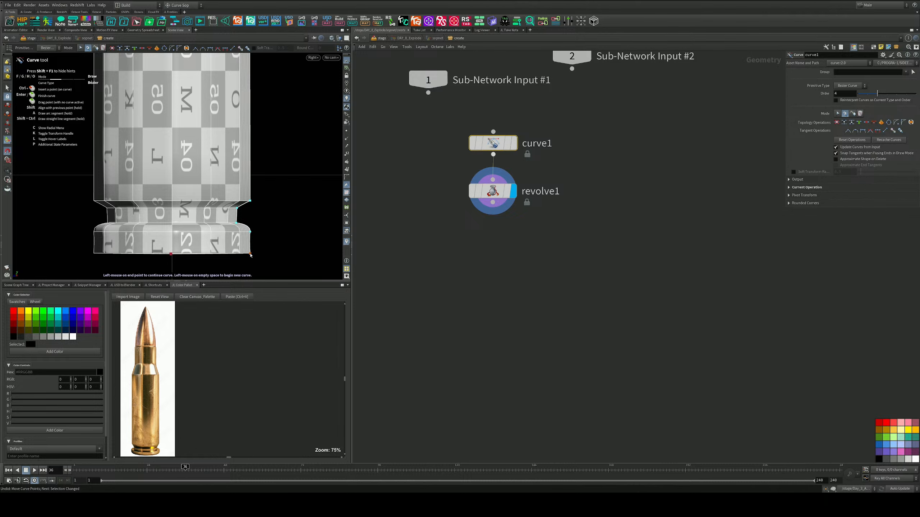
{"action": "key", "text": "Escape"}
{"action": "scroll", "coordinate": [263, 205], "scroll_direction": "down", "scroll_amount": 10}
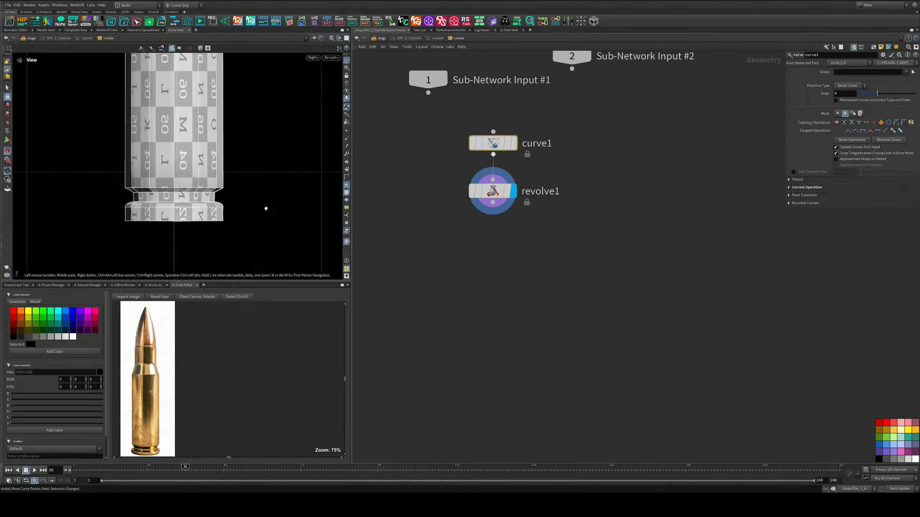
{"action": "middle_click_drag", "start_coordinate": [253, 149], "coordinate": [255, 213]}
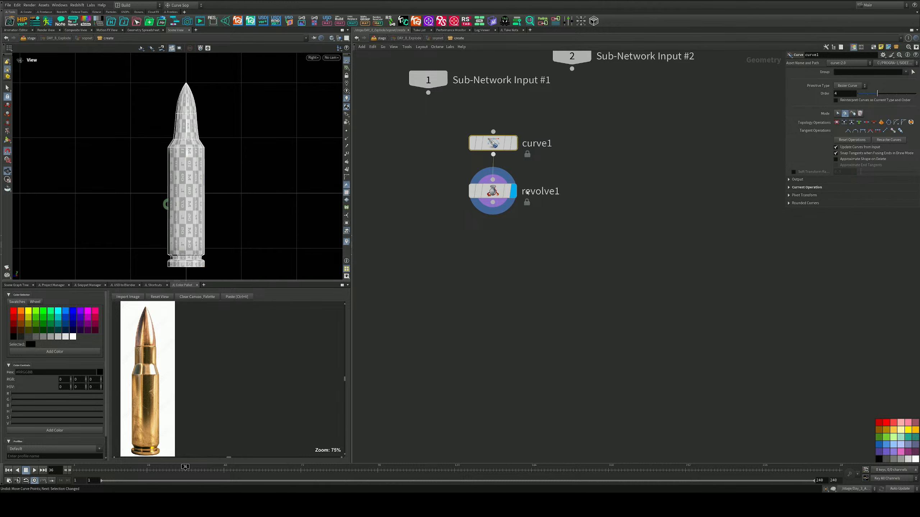
Step: Set revolve1's divisions to 10 and insert a Resample node between curve1 and revolve1
{"action": "left_click_drag", "start_coordinate": [589, 178], "coordinate": [456, 232]}
{"action": "mouse_move", "coordinate": [871, 100]}
{"action": "left_mouse_down"}
{"action": "mouse_move", "coordinate": [892, 98]}
{"action": "mouse_move", "coordinate": [868, 99]}
{"action": "left_mouse_up"}
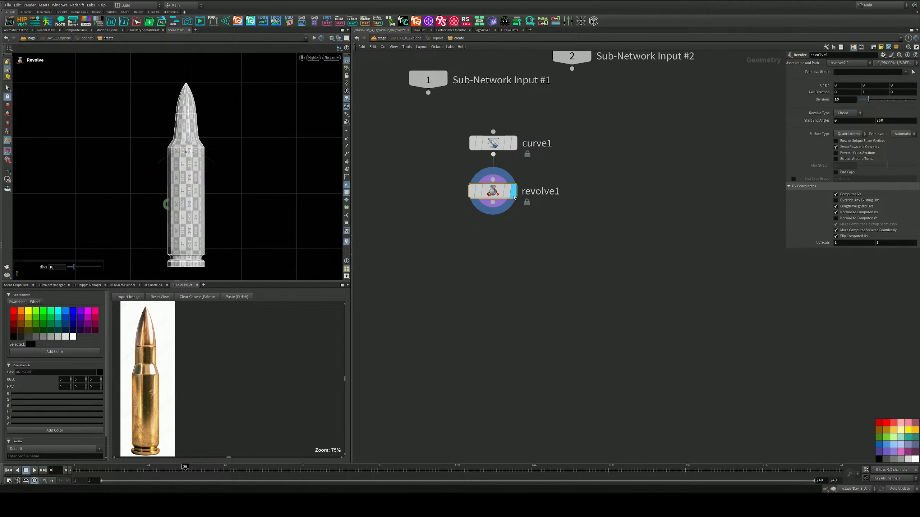
{"action": "left_click_drag", "start_coordinate": [501, 191], "coordinate": [501, 285]}
{"action": "key", "text": "Tab"}
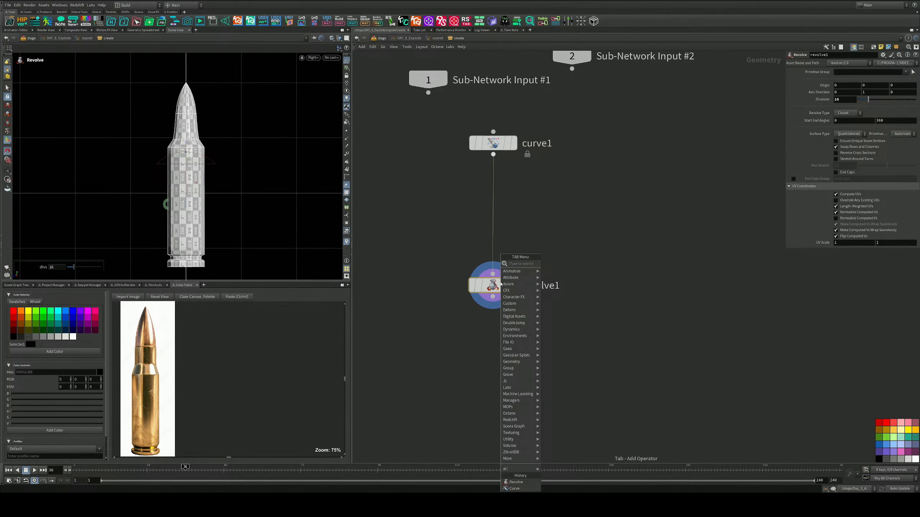
{"action": "type", "text": "sre"}
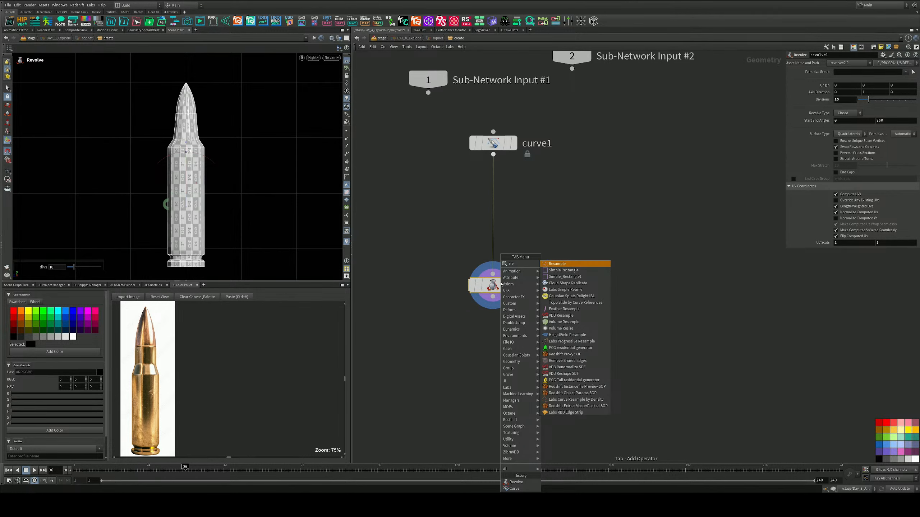
{"action": "key", "text": "Return"}
{"action": "left_click", "coordinate": [503, 220]}
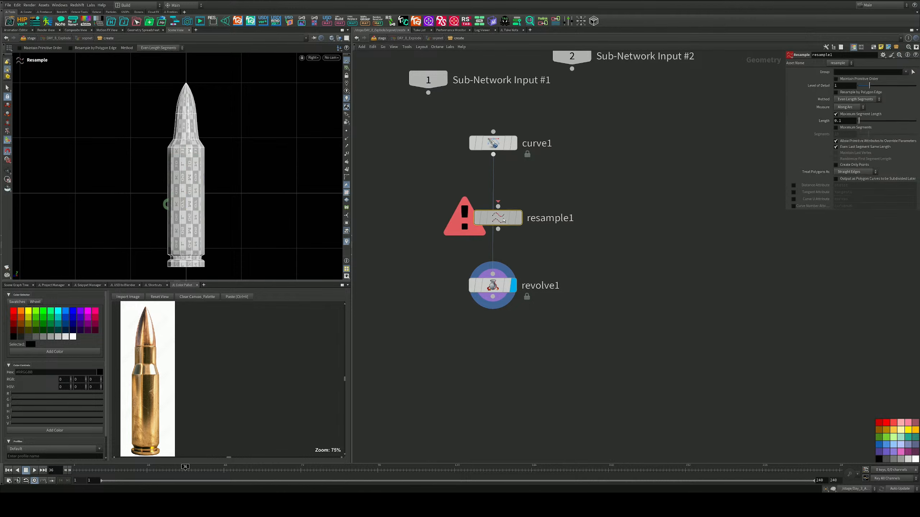
Step: Enable maximum segments on resample1 and set it to 98; try a segment length of 0 and undo that length change
{"action": "left_click", "coordinate": [836, 128]}
{"action": "left_click_drag", "start_coordinate": [868, 134], "coordinate": [872, 137]}
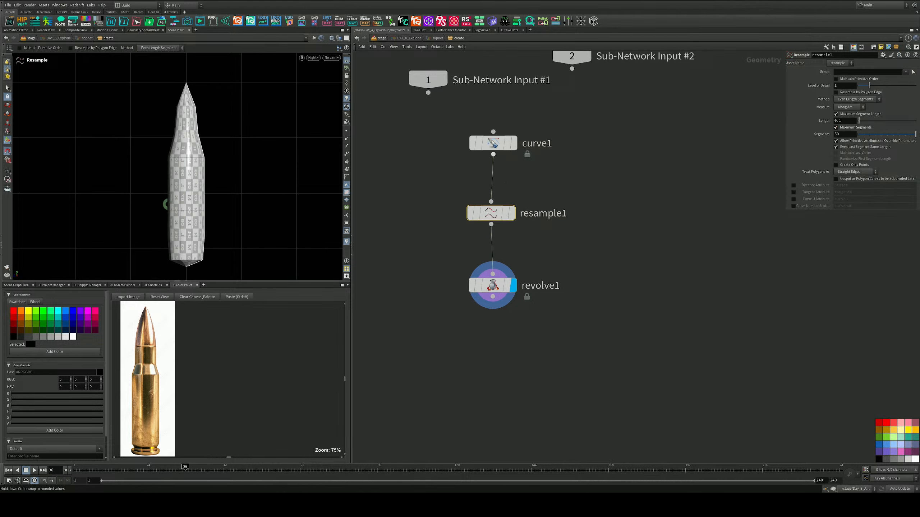
{"action": "middle_click_drag", "start_coordinate": [840, 134], "coordinate": [902, 136]}
{"action": "left_click_drag", "start_coordinate": [858, 121], "coordinate": [855, 121]}
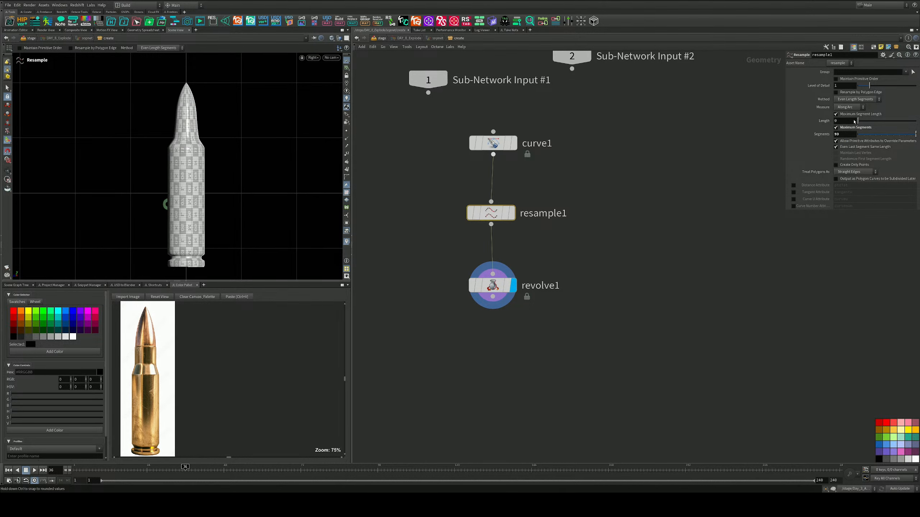
{"action": "key", "text": "ctrl+z"}
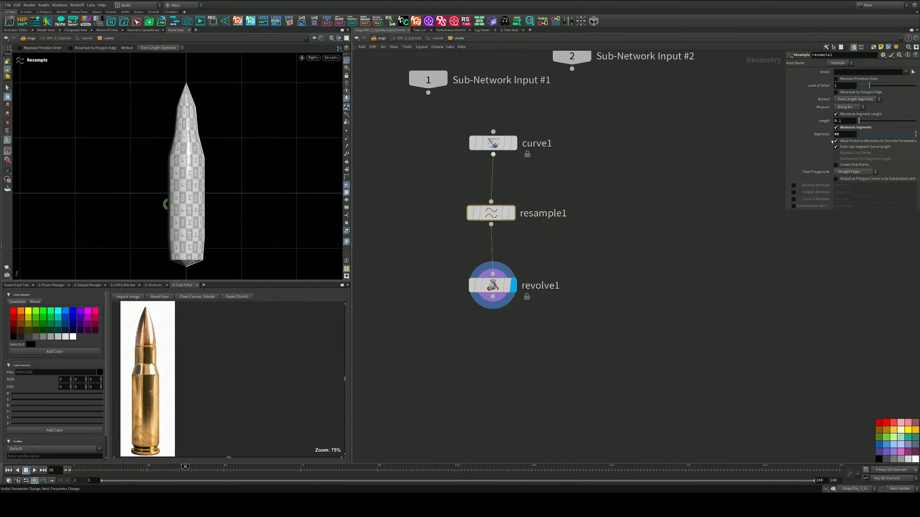
Step: Disable maximum segments on resample1 and set its segment length to 0.01
{"action": "left_click", "coordinate": [849, 128]}
{"action": "middle_click_drag", "start_coordinate": [845, 121], "coordinate": [601, 136]}
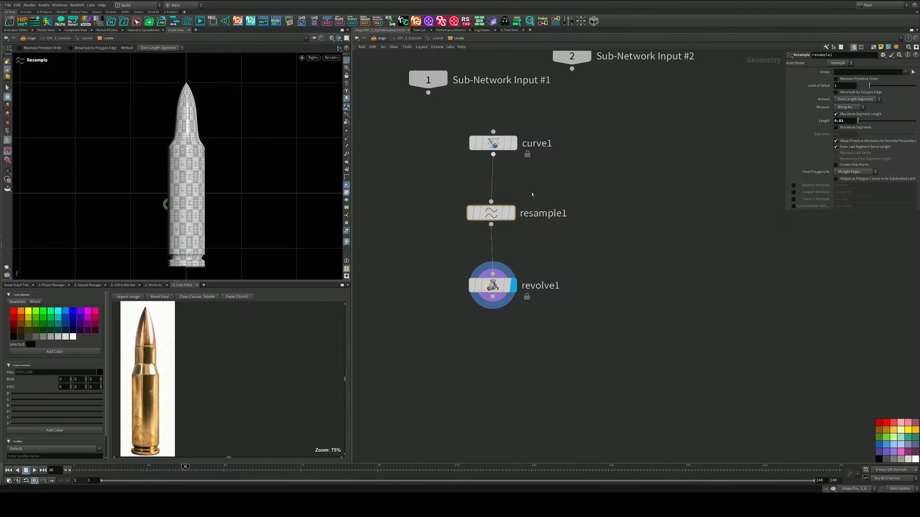
Step: Try treating the polygons as interpolating curves on resample1, then return the option to straight edges
{"action": "left_click", "coordinate": [853, 172]}
{"action": "left_click", "coordinate": [853, 185]}
{"action": "left_click", "coordinate": [859, 172]}
{"action": "left_click", "coordinate": [854, 194]}
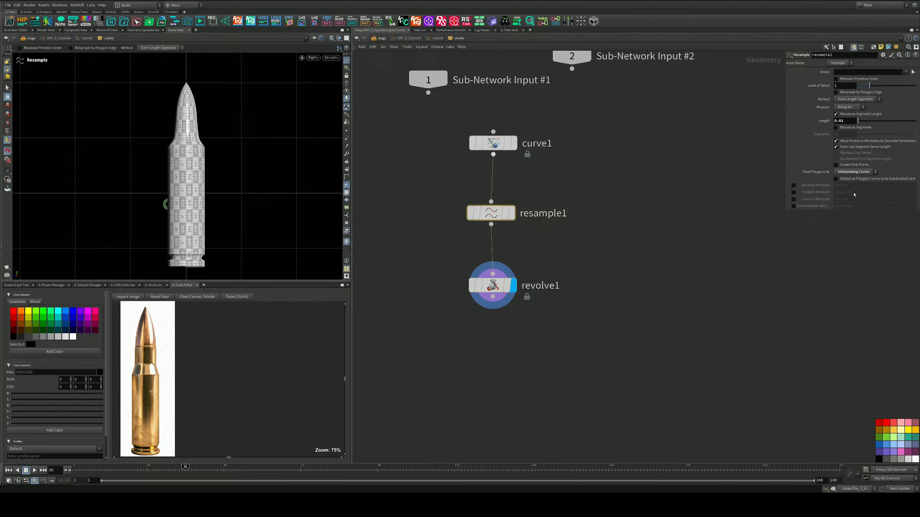
{"action": "left_click", "coordinate": [855, 172]}
{"action": "left_click", "coordinate": [853, 173]}
Step: Bypass resample1 and set revolve1's divisions to 37, checking the bullet in the perspective view
{"action": "key", "text": "space+b"}
{"action": "key", "text": "space+b"}
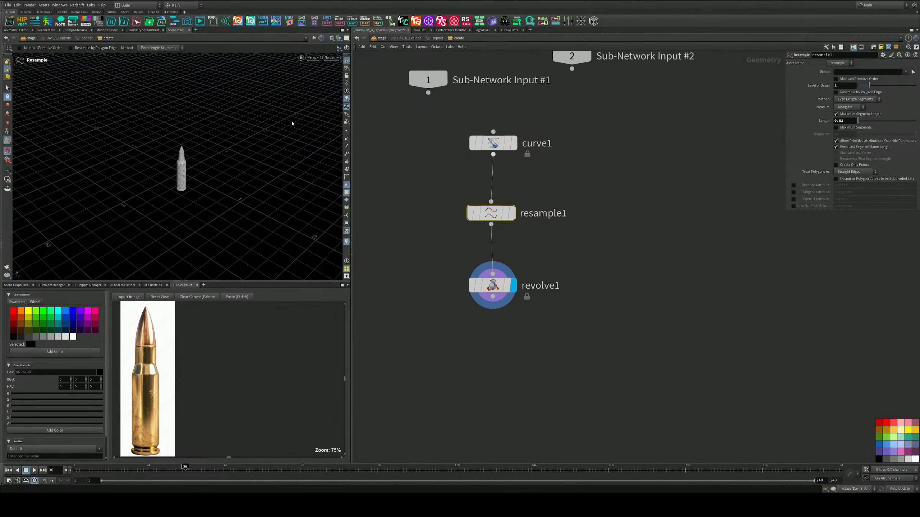
{"action": "left_click_drag", "start_coordinate": [291, 123], "coordinate": [226, 163]}
{"action": "scroll", "coordinate": [148, 179], "scroll_direction": "up", "scroll_amount": 8}
{"action": "left_click_drag", "start_coordinate": [149, 179], "coordinate": [253, 148]}
{"action": "left_click", "coordinate": [470, 213]}
{"action": "left_click", "coordinate": [500, 285]}
{"action": "left_click_drag", "start_coordinate": [868, 100], "coordinate": [900, 99]}
{"action": "scroll", "coordinate": [232, 174], "scroll_direction": "down", "scroll_amount": 8}
{"action": "left_click_drag", "start_coordinate": [232, 174], "coordinate": [230, 147]}
{"action": "scroll", "coordinate": [235, 160], "scroll_direction": "up", "scroll_amount": 8}
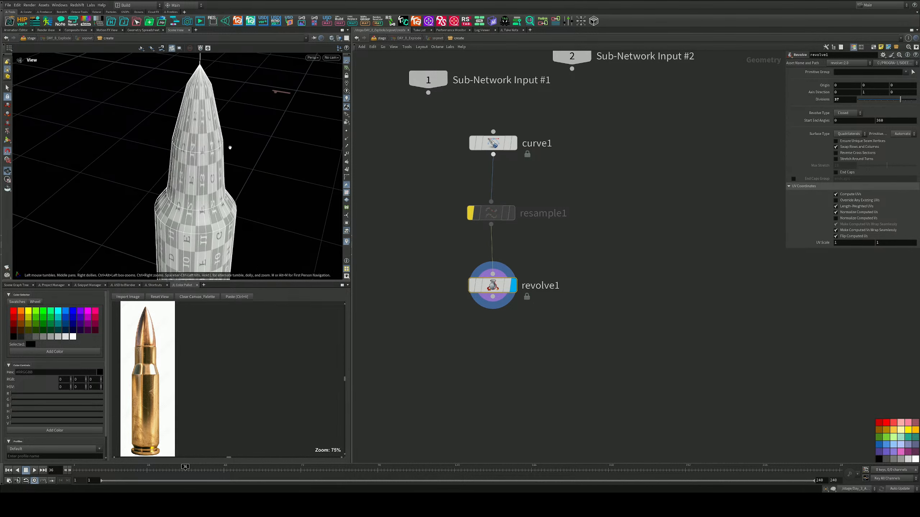
{"action": "key", "text": "Return"}
Step: Re-enable resample1 to compare the resampled bullet shoulder with the plain revolve, keeping the segment length at 0.01
{"action": "left_click", "coordinate": [471, 214]}
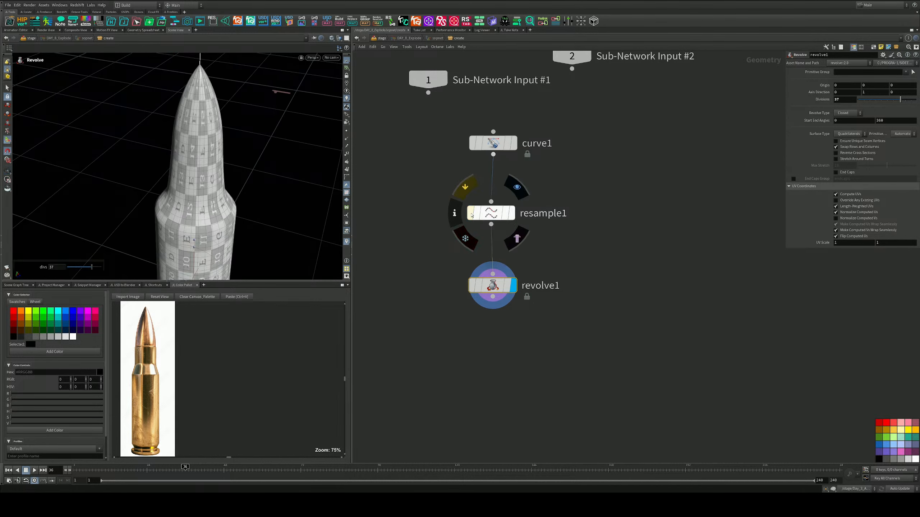
{"action": "left_click", "coordinate": [471, 215]}
{"action": "left_click", "coordinate": [471, 215]}
{"action": "left_click_drag", "start_coordinate": [268, 205], "coordinate": [211, 203], "text": "alt"}
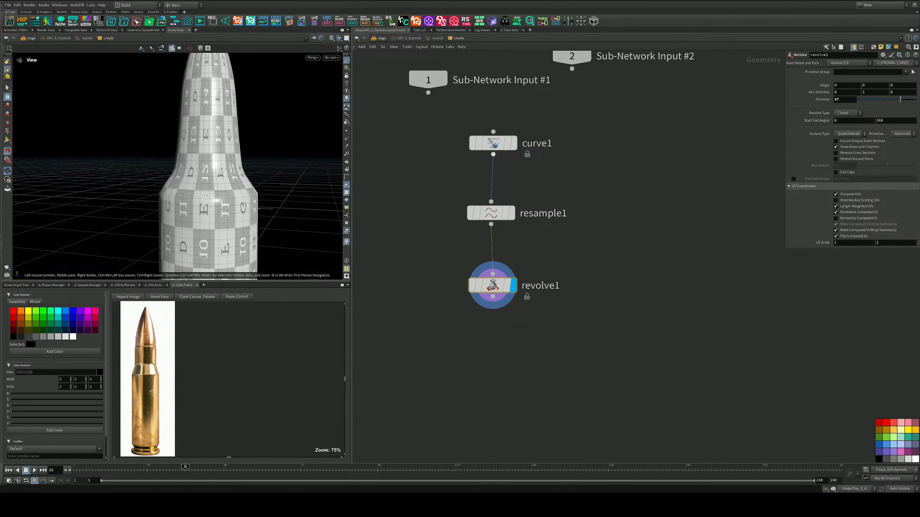
{"action": "left_click_drag", "start_coordinate": [481, 286], "coordinate": [485, 275]}
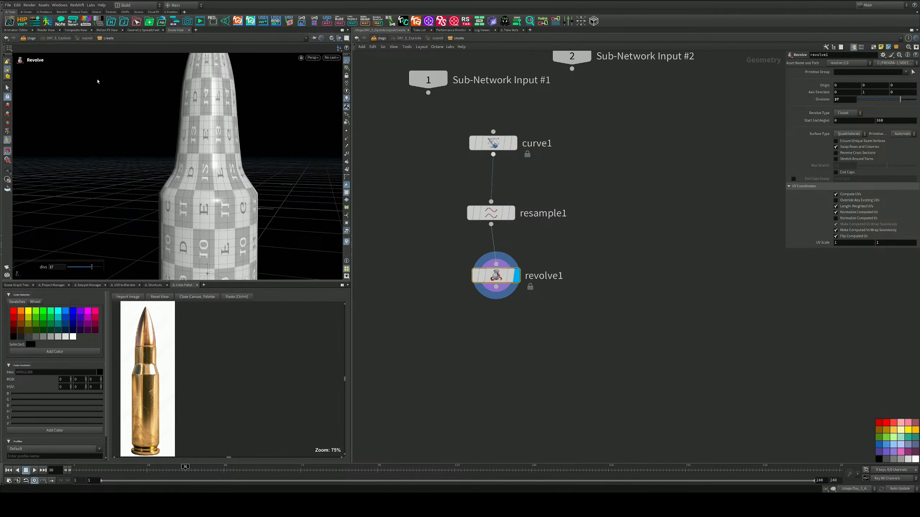
{"action": "left_click", "coordinate": [7, 89]}
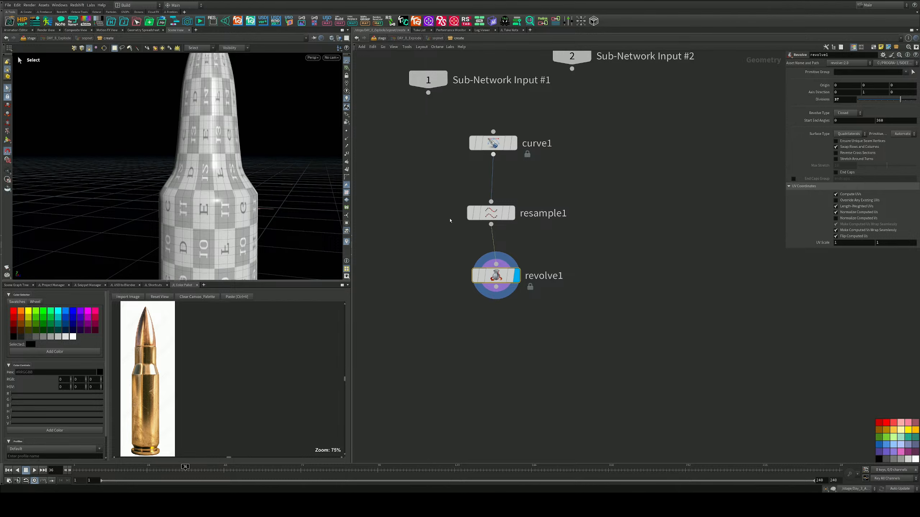
{"action": "left_click_drag", "start_coordinate": [435, 192], "coordinate": [549, 229]}
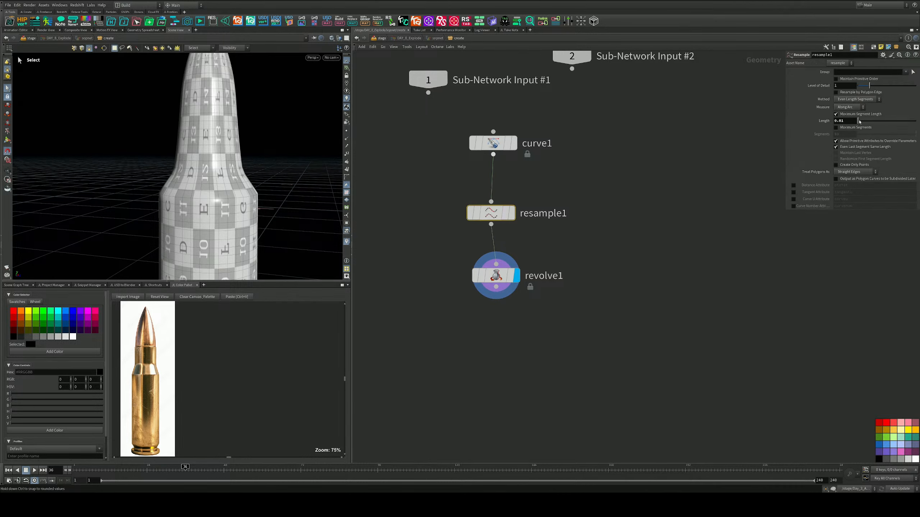
{"action": "mouse_move", "coordinate": [847, 121]}
{"action": "middle_mouse_down"}
{"action": "mouse_move", "coordinate": [846, 146]}
{"action": "mouse_move", "coordinate": [861, 131]}
{"action": "mouse_move", "coordinate": [852, 131]}
{"action": "middle_mouse_up"}
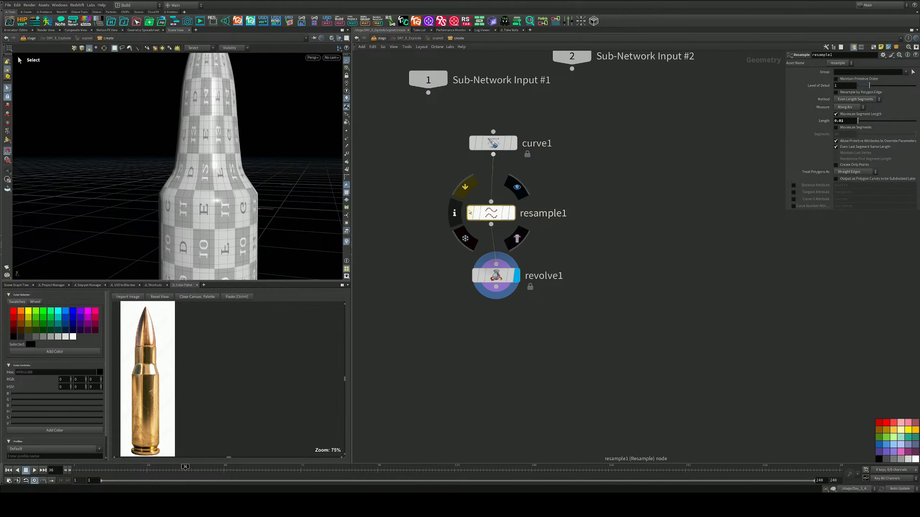
Step: Bypass resample1 so the revolve uses the original curve1 profile points
{"action": "left_click", "coordinate": [465, 187]}
{"action": "scroll", "coordinate": [167, 154], "scroll_direction": "down", "scroll_amount": 3}
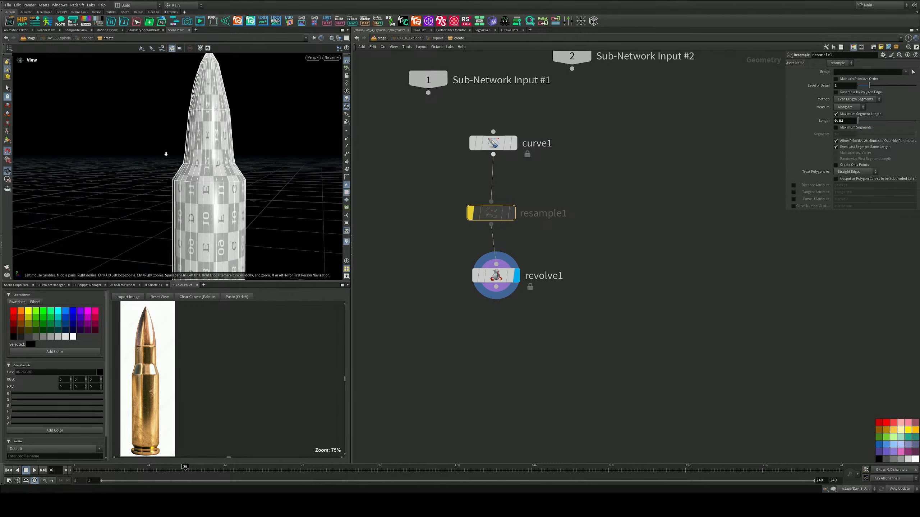
{"action": "left_click_drag", "start_coordinate": [166, 154], "coordinate": [240, 162], "text": "alt"}
{"action": "middle_click_drag", "start_coordinate": [240, 162], "coordinate": [230, 111], "text": "alt"}
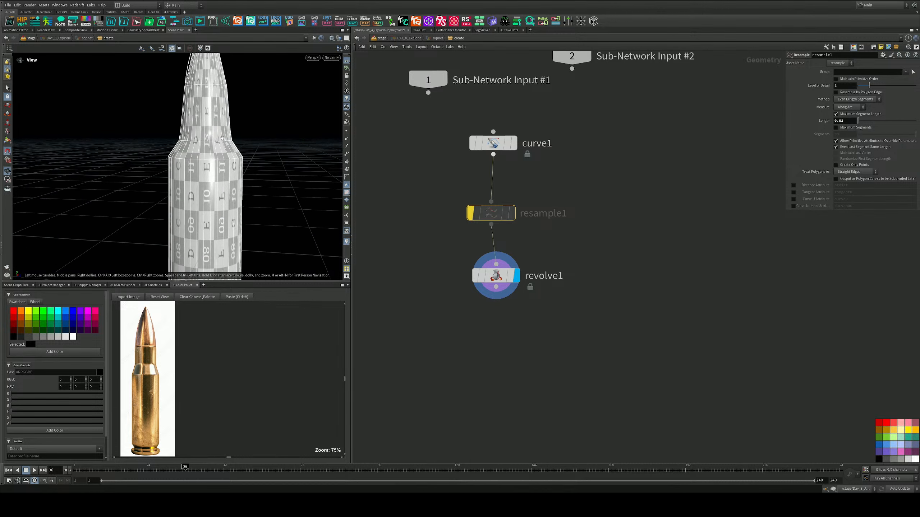
{"action": "left_click_drag", "start_coordinate": [230, 111], "coordinate": [234, 143], "text": "alt"}
Step: Switch to edge selection and select the edge loop around the lower shoulder of the case on revolve1
{"action": "middle_click_drag", "start_coordinate": [577, 248], "coordinate": [584, 217]}
{"action": "middle_click_drag", "start_coordinate": [549, 267], "coordinate": [552, 234]}
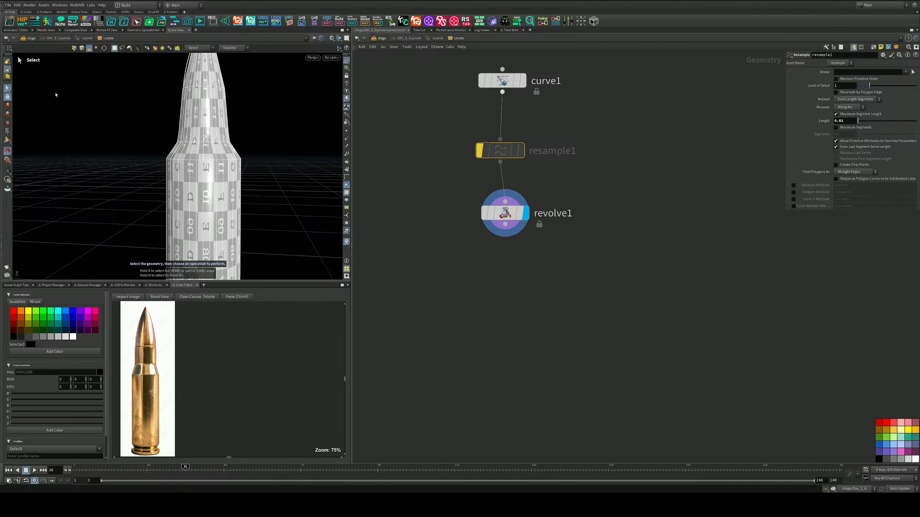
{"action": "right_click", "coordinate": [7, 70]}
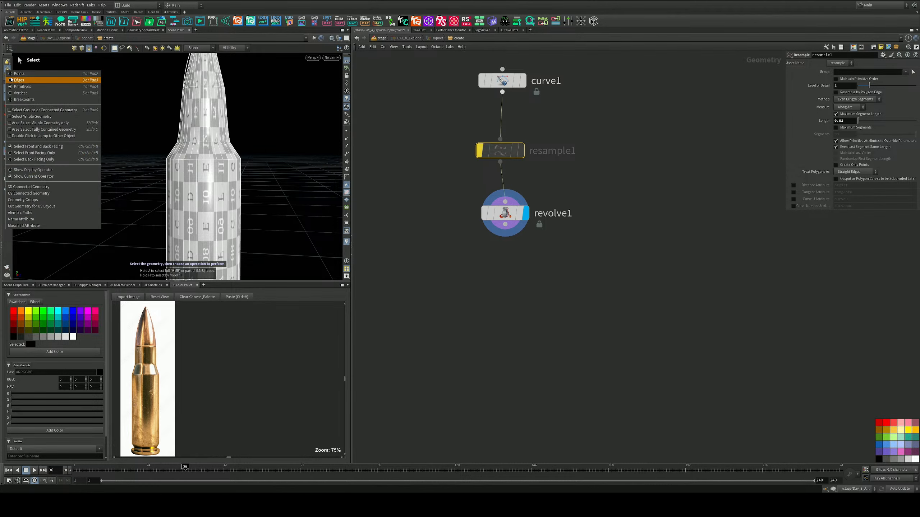
{"action": "left_click", "coordinate": [14, 80]}
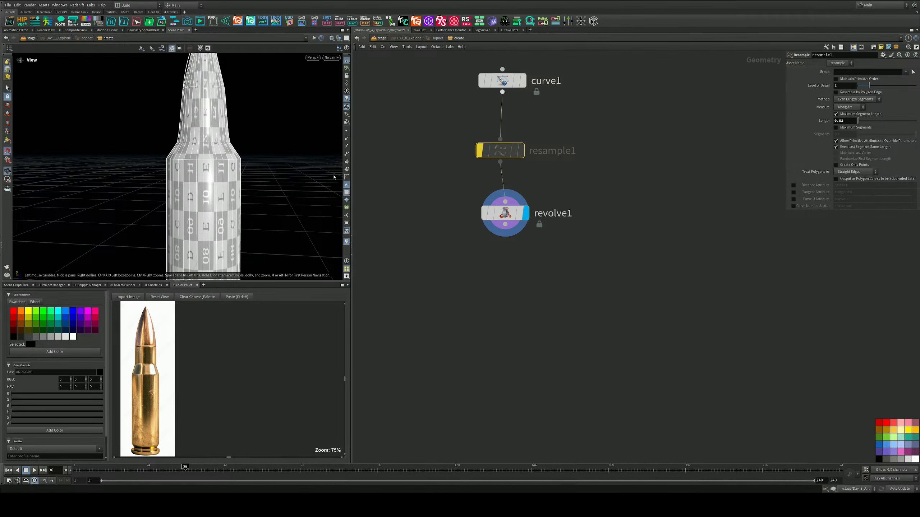
{"action": "left_click_drag", "start_coordinate": [583, 195], "coordinate": [437, 254]}
{"action": "left_click_drag", "start_coordinate": [208, 159], "coordinate": [209, 185], "text": "alt"}
{"action": "right_click_drag", "start_coordinate": [209, 185], "coordinate": [306, 140], "text": "alt"}
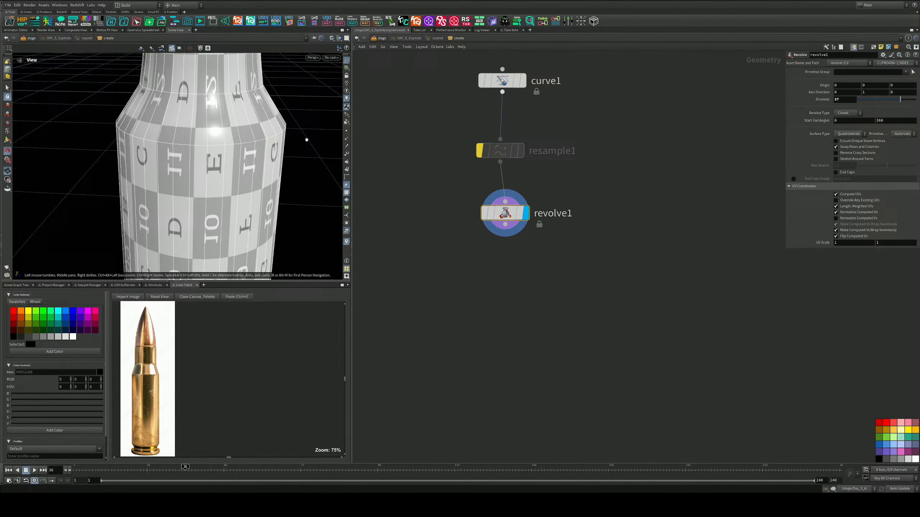
{"action": "double_click", "coordinate": [218, 146]}
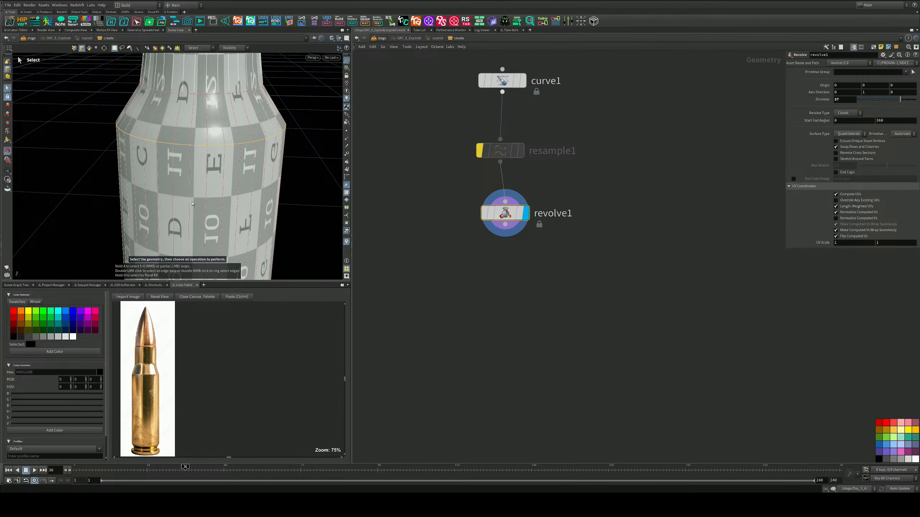
{"action": "left_click_drag", "start_coordinate": [179, 155], "coordinate": [197, 156], "text": "alt"}
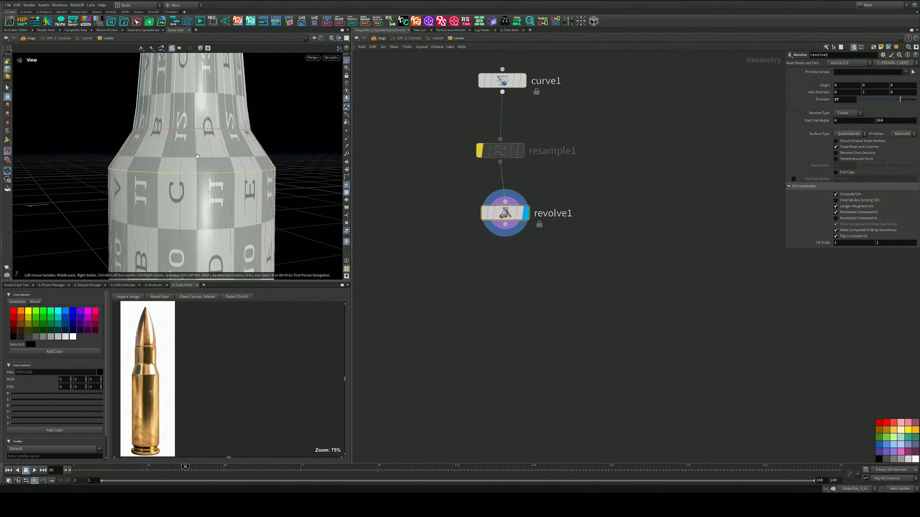
Step: Add a PolyBevel node on the selected shoulder edge loop
{"action": "key", "text": "s"}
{"action": "key", "text": "Tab"}
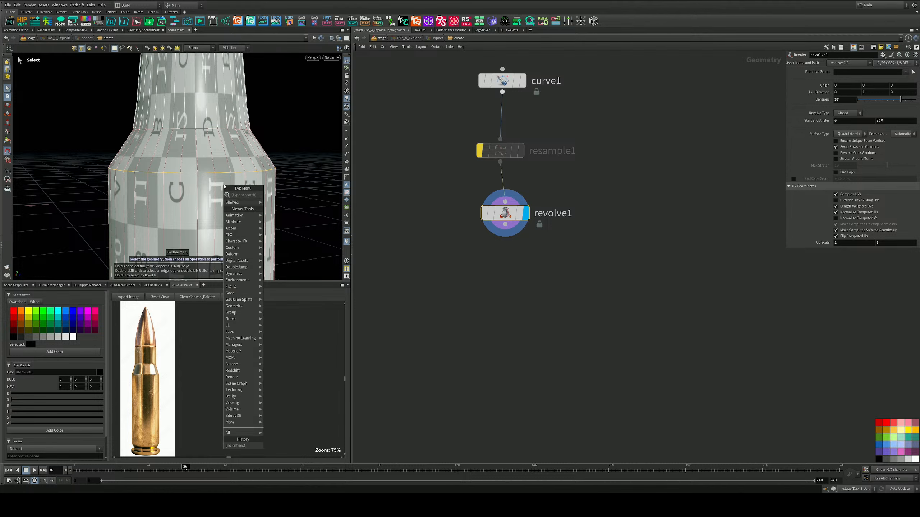
{"action": "type", "text": "pol"}
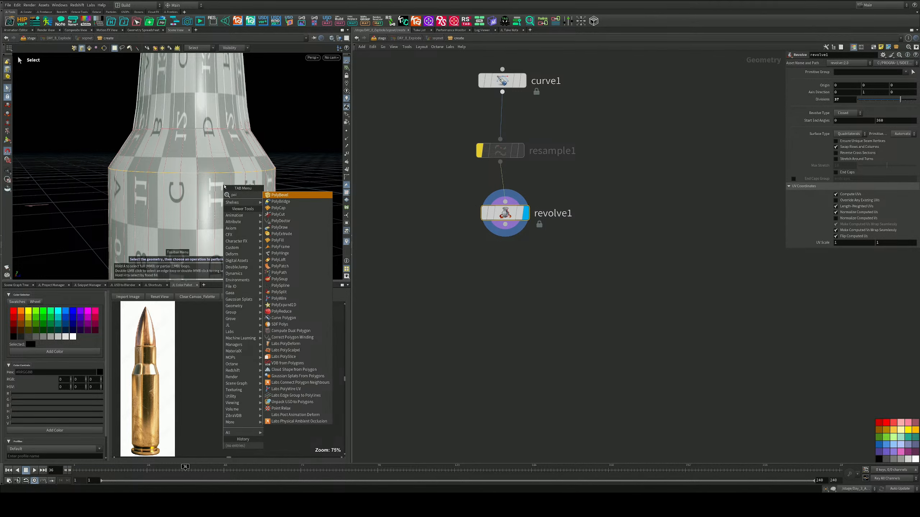
{"action": "key", "text": "Return"}
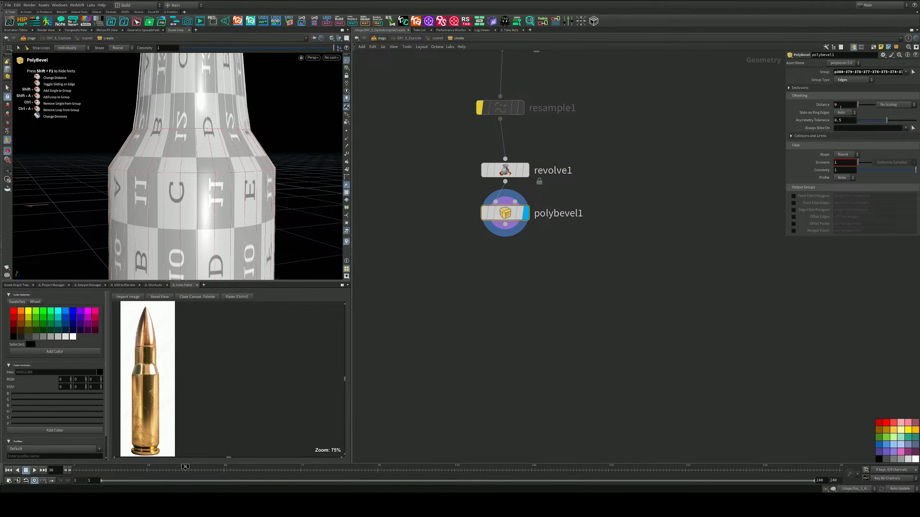
Step: Reselect the shoulder edge loop as polybevel1's group, with 2 divisions and a distance of 0.24
{"action": "left_click_drag", "start_coordinate": [858, 104], "coordinate": [861, 105]}
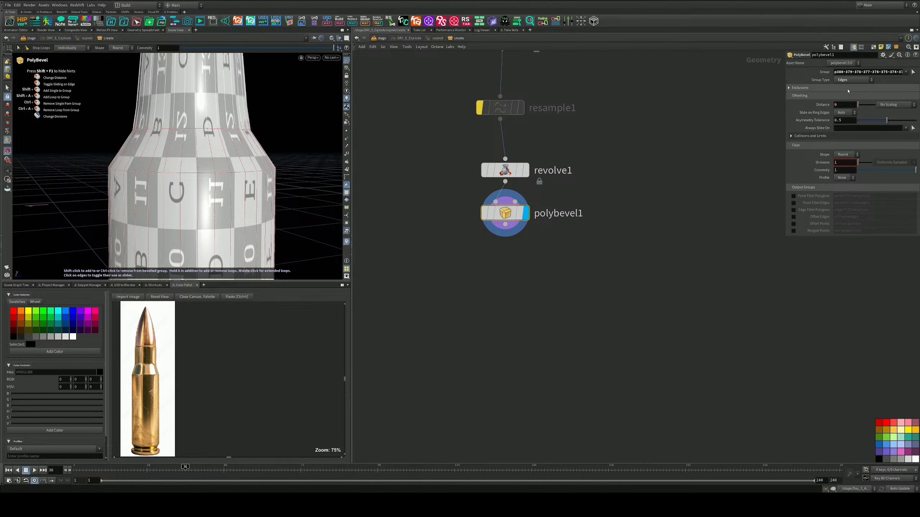
{"action": "left_click", "coordinate": [912, 72]}
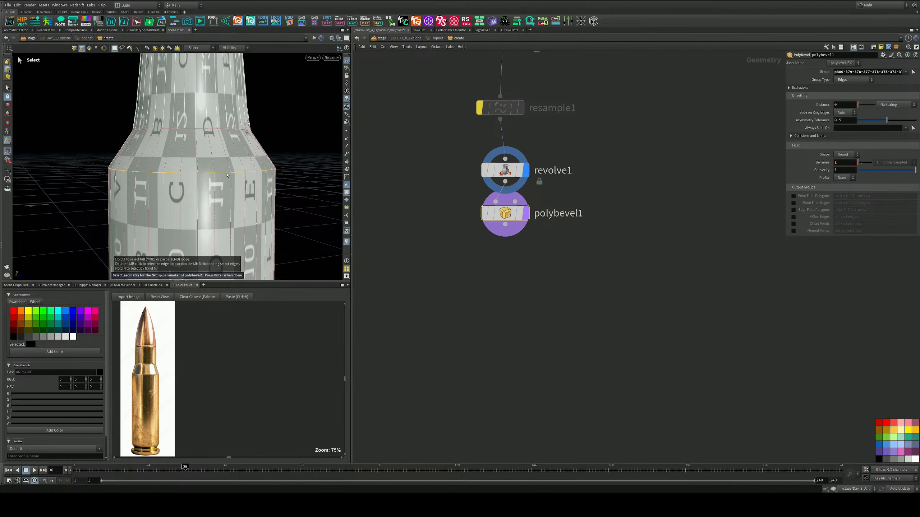
{"action": "key", "text": "Return"}
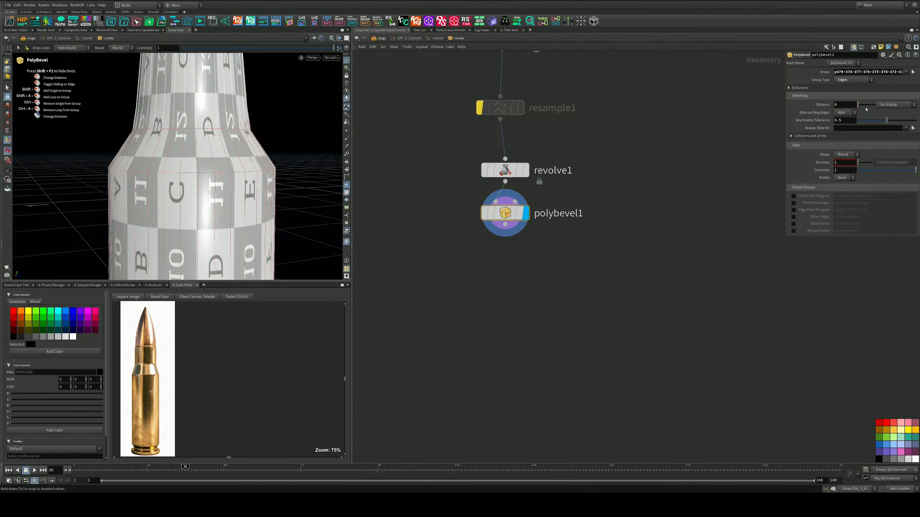
{"action": "left_click_drag", "start_coordinate": [858, 163], "coordinate": [859, 163]}
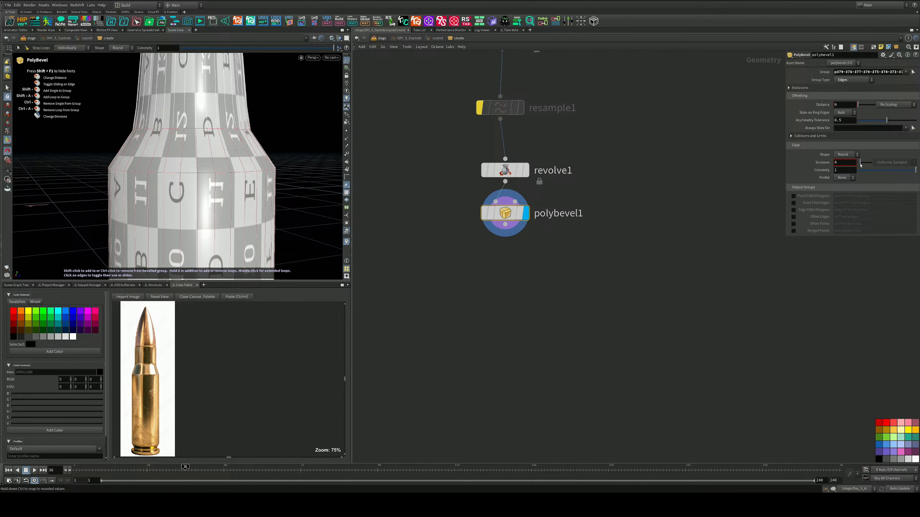
{"action": "left_click_drag", "start_coordinate": [861, 108], "coordinate": [859, 108]}
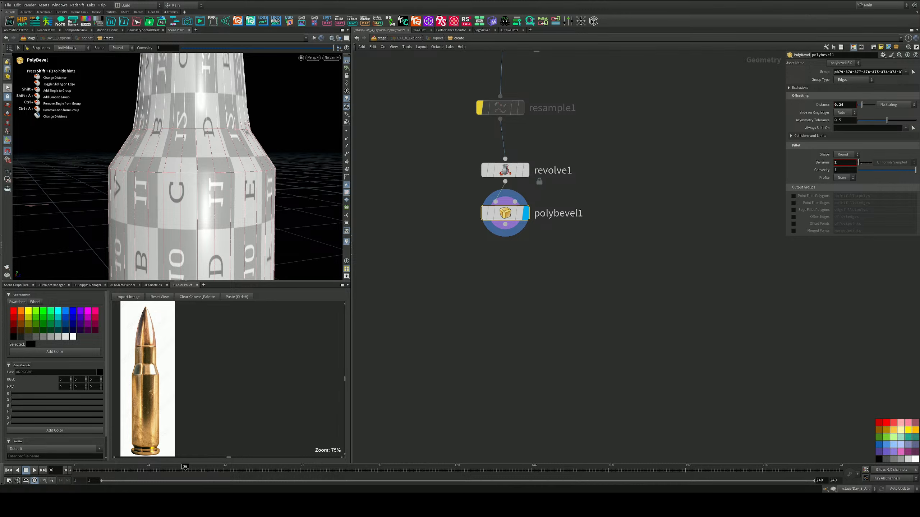
Step: Examine the shoulder of the case and check which edges polybevel1's group contains
{"action": "key", "text": "s"}
{"action": "left_click_drag", "start_coordinate": [259, 130], "coordinate": [218, 156], "text": "alt"}
{"action": "scroll", "coordinate": [156, 164], "scroll_direction": "down", "scroll_amount": 5}
{"action": "left_click_drag", "start_coordinate": [156, 164], "coordinate": [185, 160], "text": "alt"}
{"action": "scroll", "coordinate": [185, 160], "scroll_direction": "up", "scroll_amount": 5}
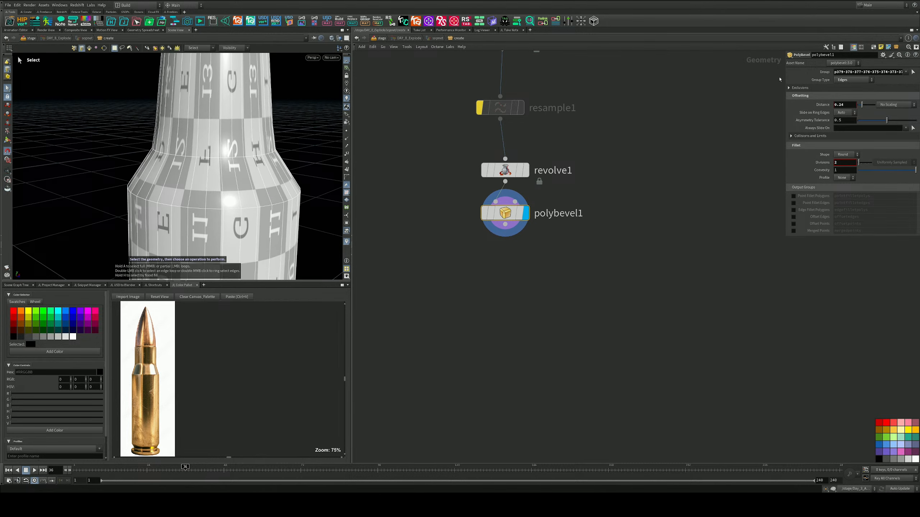
{"action": "left_click_drag", "start_coordinate": [785, 75], "coordinate": [607, 75]}
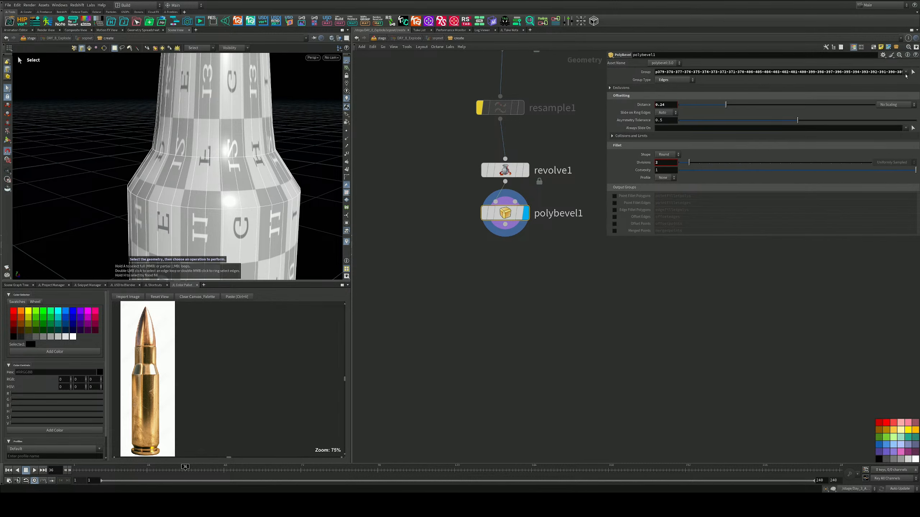
{"action": "left_click", "coordinate": [913, 72]}
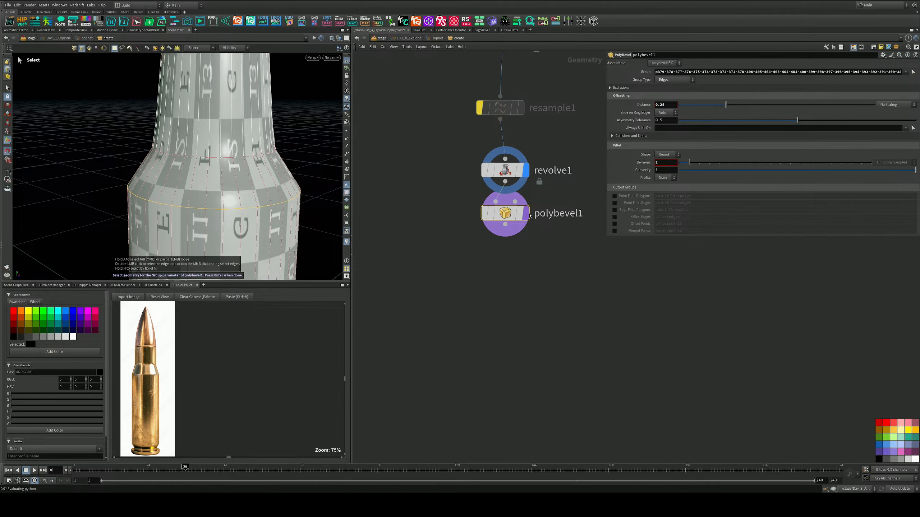
{"action": "left_click", "coordinate": [526, 213]}
Step: Reduce polybevel1's distance to 0.046 and try the Primitives group type before setting it back to Edges
{"action": "left_click_drag", "start_coordinate": [716, 104], "coordinate": [688, 104]}
{"action": "left_click", "coordinate": [675, 79]}
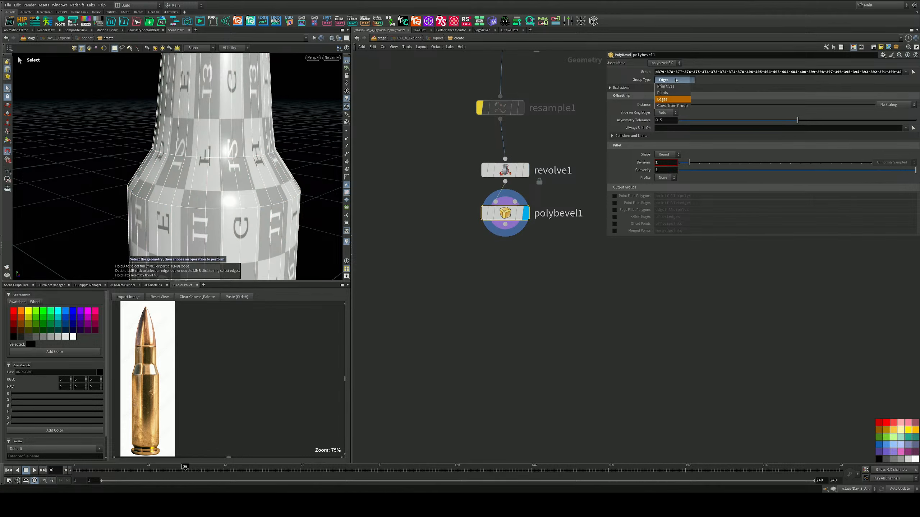
{"action": "left_click", "coordinate": [670, 102]}
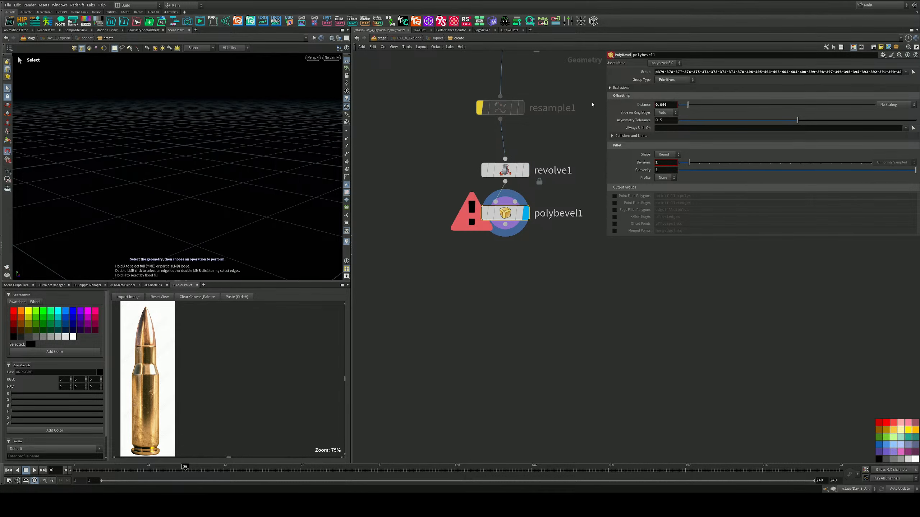
{"action": "left_click", "coordinate": [674, 79]}
{"action": "left_click", "coordinate": [666, 92]}
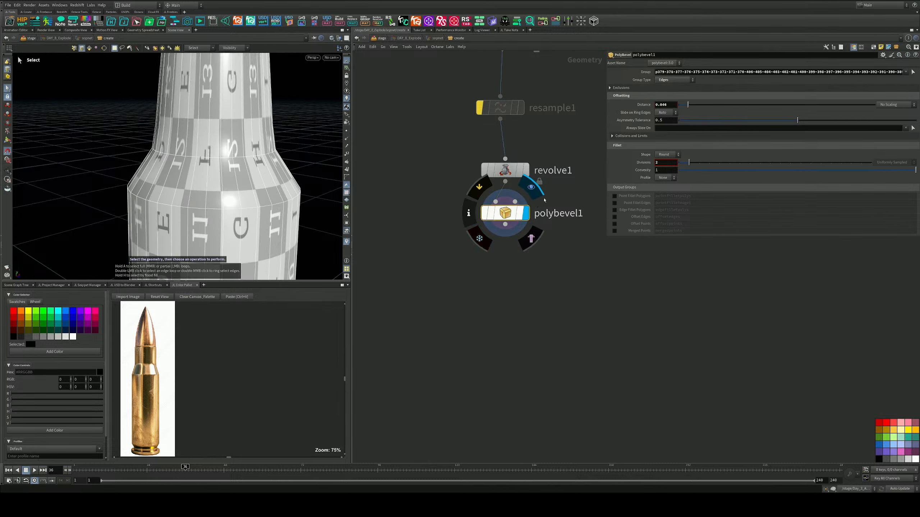
Step: Reopen polybevel1's group selection, inspect the shoulder edge loop from several angles, and confirm the selection
{"action": "key", "text": "Return"}
{"action": "right_click_drag", "start_coordinate": [280, 152], "coordinate": [92, 234], "text": "alt"}
{"action": "middle_click_drag", "start_coordinate": [269, 178], "coordinate": [275, 102], "text": "alt"}
{"action": "left_click_drag", "start_coordinate": [275, 102], "coordinate": [222, 202], "text": "alt"}
{"action": "right_click_drag", "start_coordinate": [223, 202], "coordinate": [242, 160], "text": "alt"}
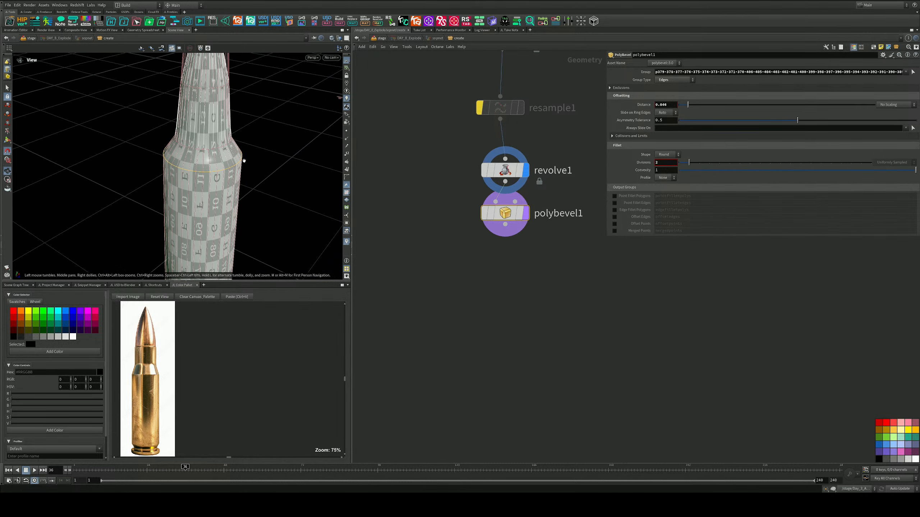
{"action": "middle_click_drag", "start_coordinate": [243, 160], "coordinate": [247, 201], "text": "alt"}
{"action": "left_click_drag", "start_coordinate": [246, 201], "coordinate": [227, 177], "text": "alt"}
{"action": "key", "text": "Return"}
Step: Delete polybevel1, add a Group node under revolve1 and display its output
{"action": "key", "text": "Delete"}
{"action": "key", "text": "Tab"}
{"action": "type", "text": "group"}
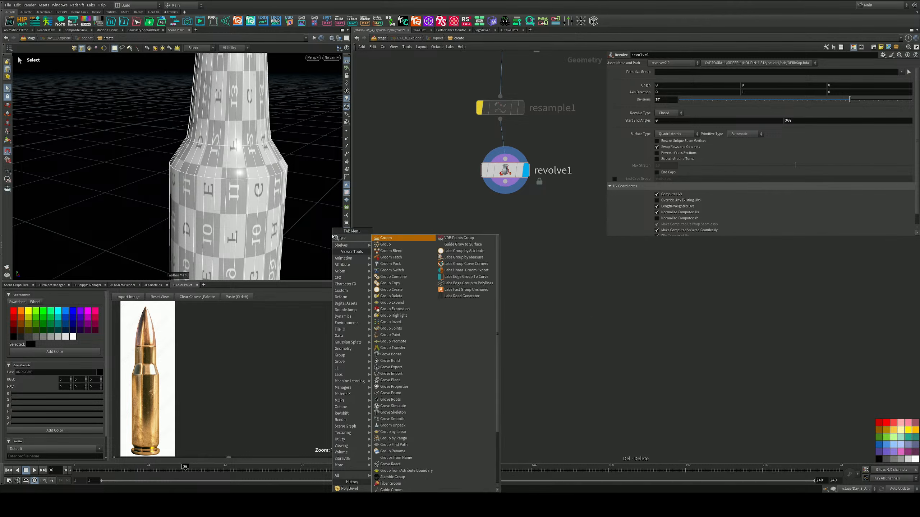
{"action": "key", "text": "Return"}
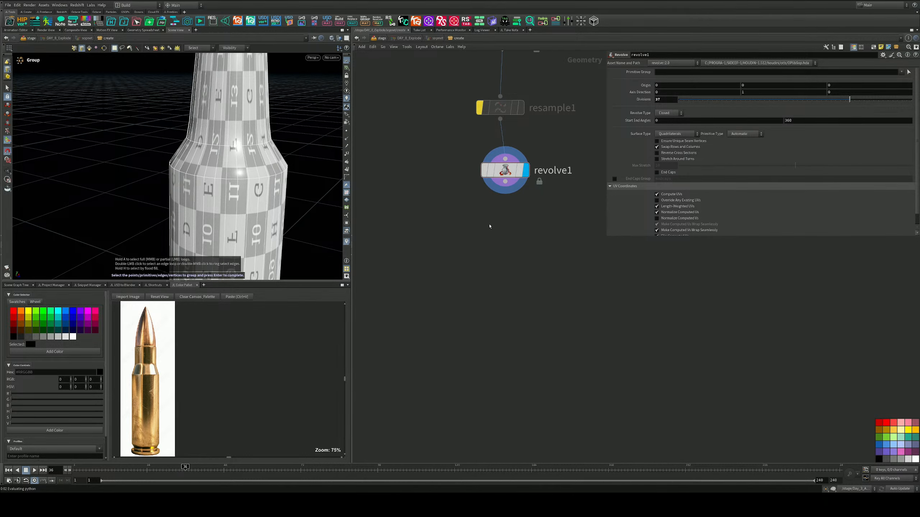
{"action": "key", "text": "Tab"}
{"action": "type", "text": "gr"}
{"action": "key", "text": "Down"}
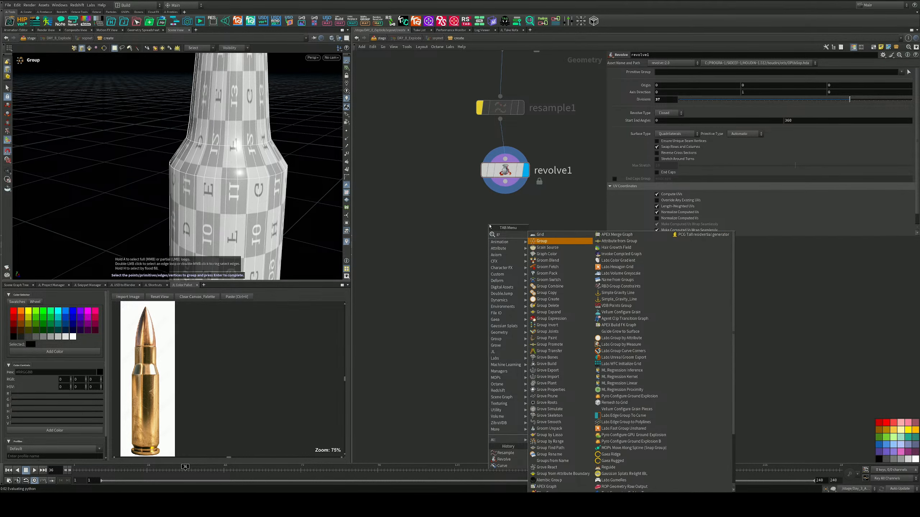
{"action": "key", "text": "Return"}
{"action": "left_click", "coordinate": [508, 188]}
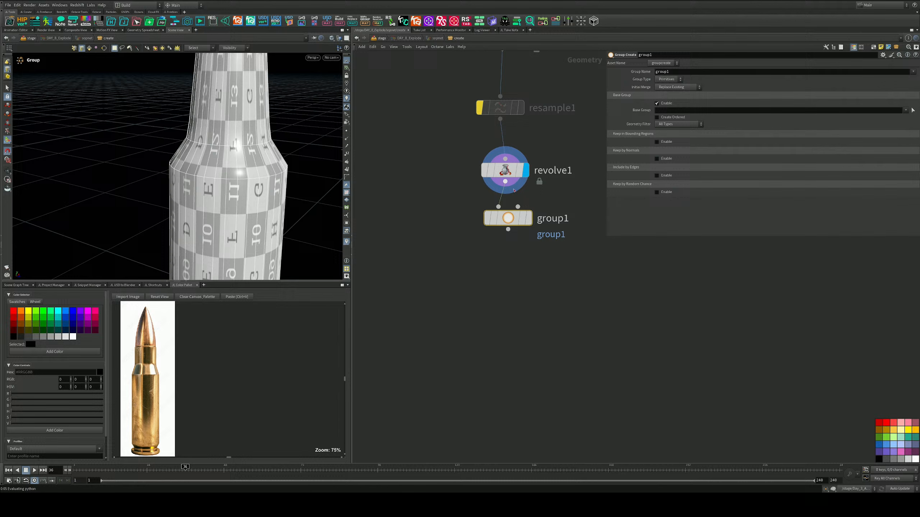
{"action": "left_click", "coordinate": [529, 218]}
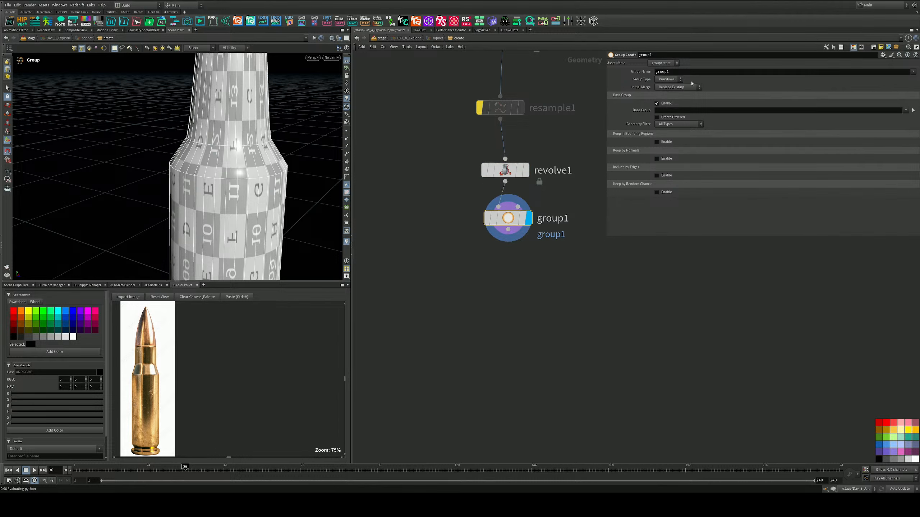
Step: Set group1's type to Edges and select the shoulder edge loop as its base group
{"action": "left_click", "coordinate": [669, 79]}
{"action": "left_click", "coordinate": [666, 95]}
{"action": "key", "text": "Return"}
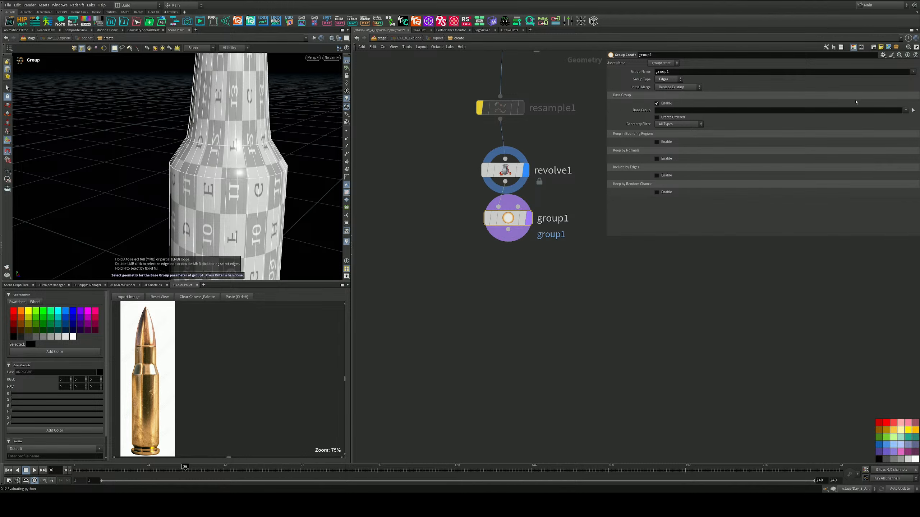
{"action": "double_click", "coordinate": [255, 178]}
{"action": "key", "text": "Return"}
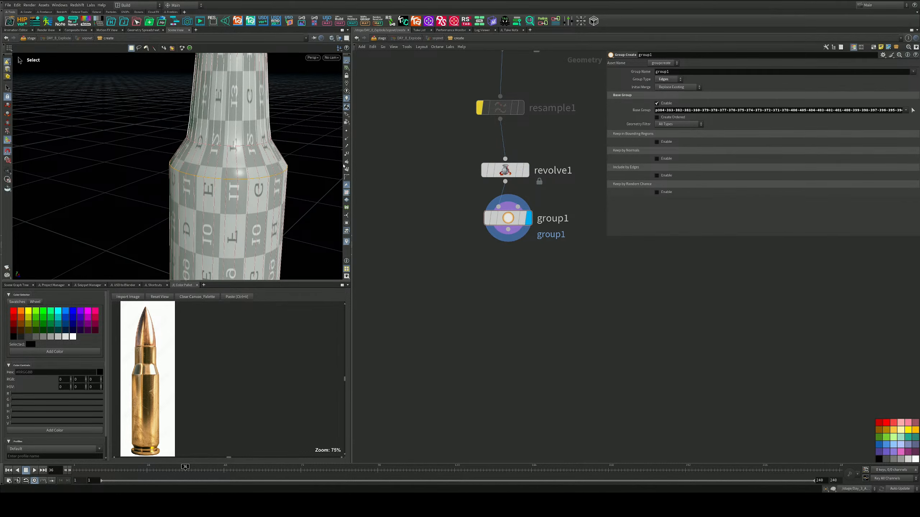
Step: Add a PolyBevel node below group1 in the chain
{"action": "key", "text": "Tab"}
{"action": "mouse_move", "coordinate": [471, 271]}
{"action": "type", "text": "po"}
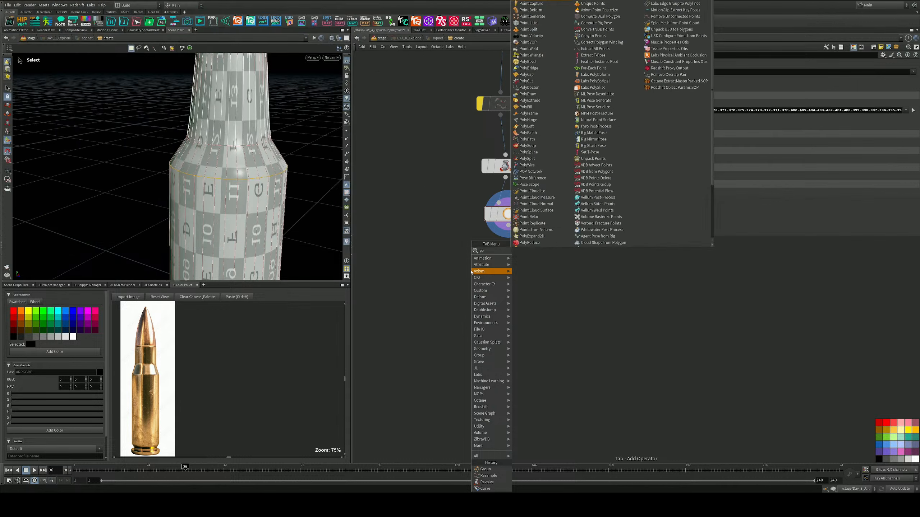
{"action": "type", "text": "l"}
{"action": "key", "text": "Return"}
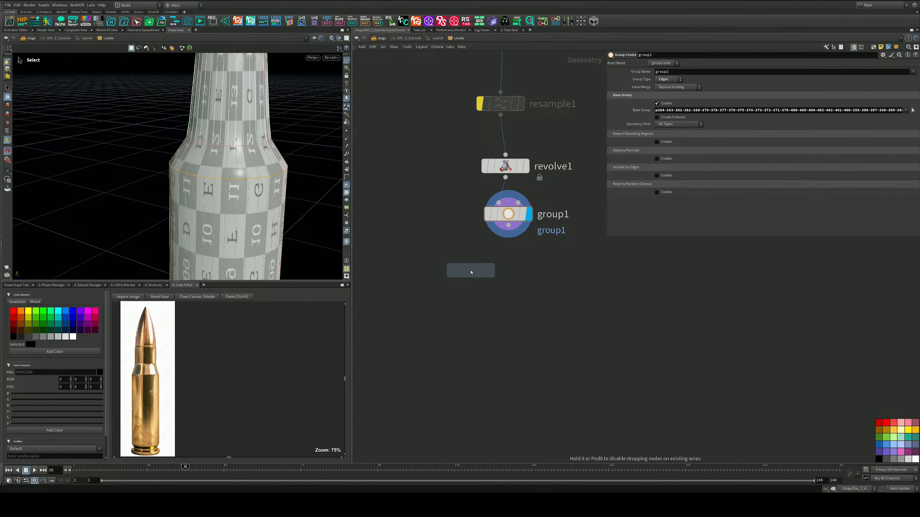
{"action": "left_click", "coordinate": [509, 240]}
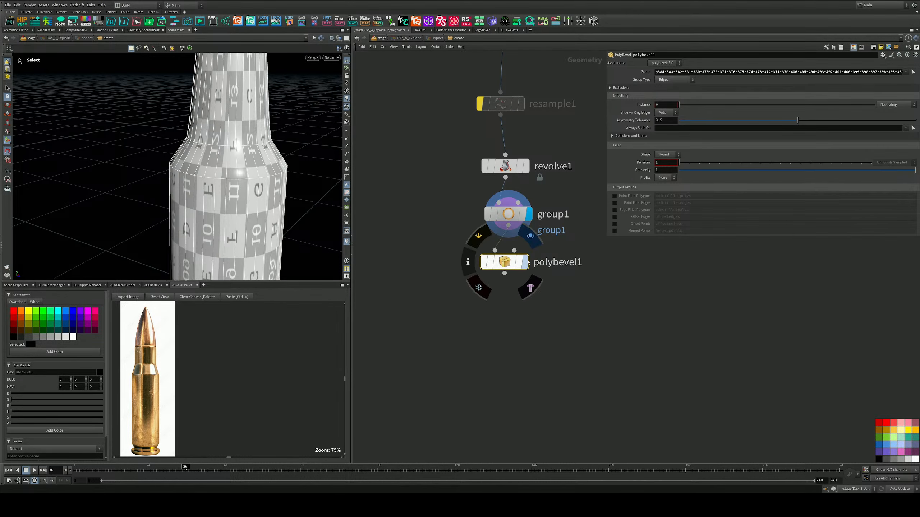
Step: Display polybevel1 and replace its edge list with the group1 group
{"action": "triple_click", "coordinate": [870, 72]}
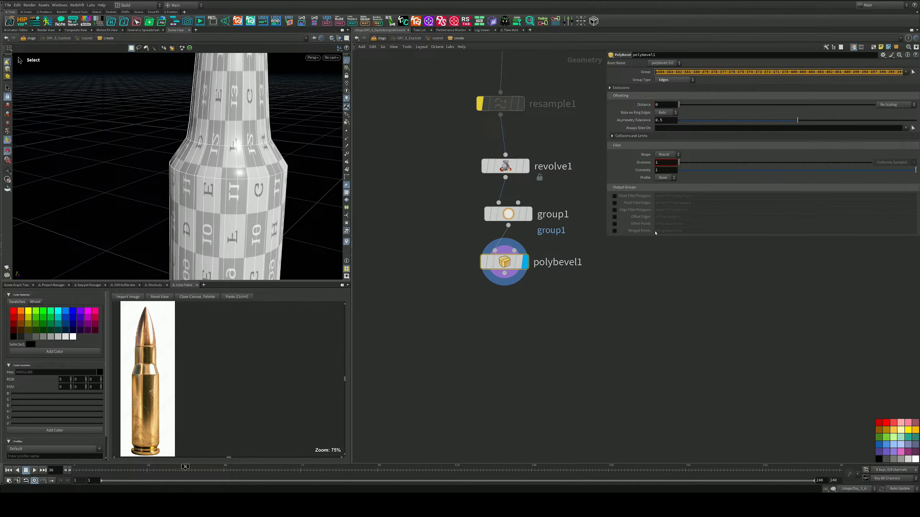
{"action": "left_click", "coordinate": [560, 262]}
{"action": "double_click", "coordinate": [813, 70]}
{"action": "key", "text": "BackSpace"}
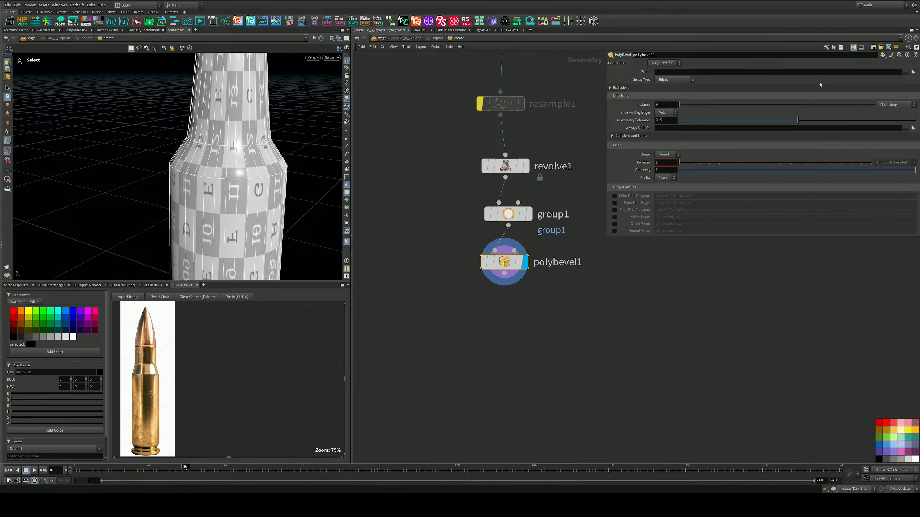
{"action": "left_click", "coordinate": [906, 72]}
{"action": "left_click", "coordinate": [901, 80]}
Step: Try a large and then a very small bevel distance on polybevel1, checking the shoulder and the whole bullet
{"action": "left_click_drag", "start_coordinate": [678, 104], "coordinate": [725, 104]}
{"action": "left_click_drag", "start_coordinate": [270, 143], "coordinate": [242, 165], "text": "alt"}
{"action": "scroll", "coordinate": [265, 154], "scroll_direction": "up", "scroll_amount": 8}
{"action": "scroll", "coordinate": [264, 147], "scroll_direction": "down", "scroll_amount": 6}
{"action": "scroll", "coordinate": [246, 181], "scroll_direction": "down", "scroll_amount": 5}
{"action": "scroll", "coordinate": [236, 180], "scroll_direction": "down", "scroll_amount": 6}
{"action": "mouse_move", "coordinate": [679, 163]}
{"action": "left_mouse_down"}
{"action": "mouse_move", "coordinate": [700, 164]}
{"action": "mouse_move", "coordinate": [679, 163]}
{"action": "left_mouse_up"}
{"action": "left_click_drag", "start_coordinate": [679, 105], "coordinate": [682, 105]}
{"action": "left_click", "coordinate": [616, 87]}
{"action": "left_click", "coordinate": [616, 88]}
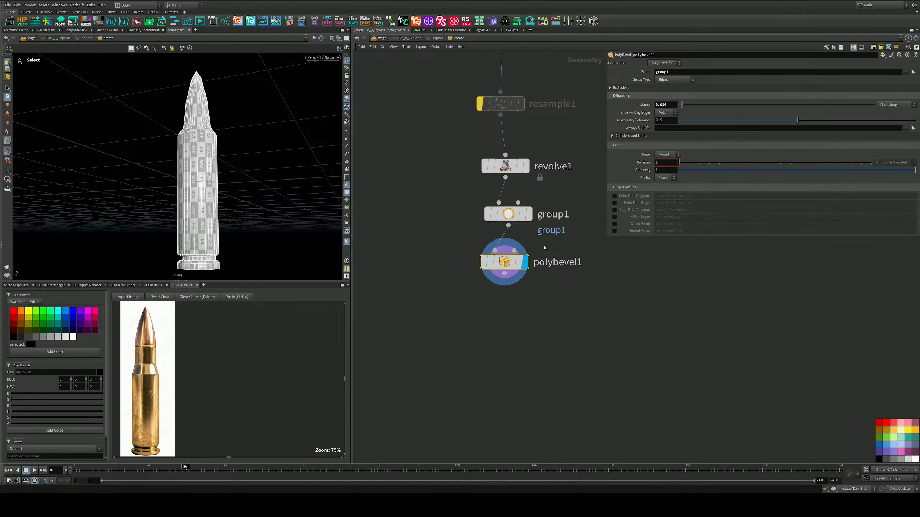
Step: Try inserting a Join node between revolve1 and group1
{"action": "left_click", "coordinate": [508, 214]}
{"action": "left_click_drag", "start_coordinate": [506, 166], "coordinate": [507, 145]}
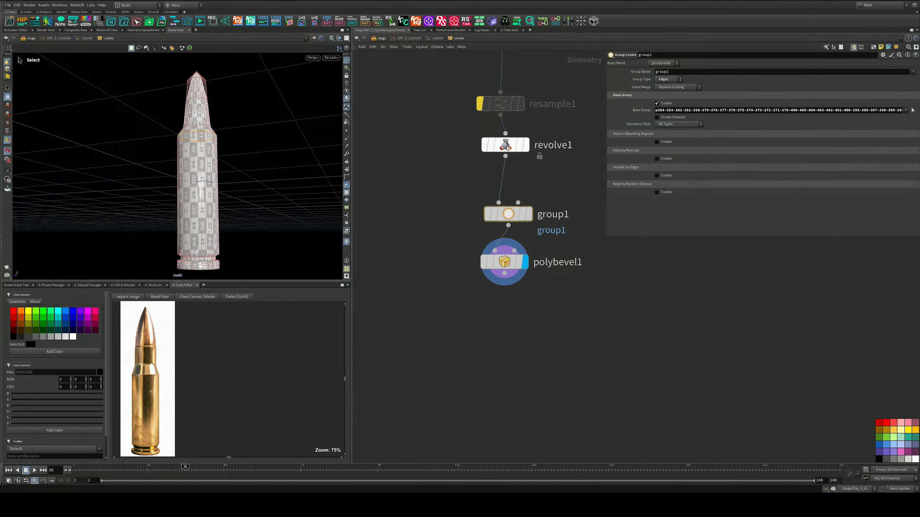
{"action": "key", "text": "Tab"}
{"action": "type", "text": "j"}
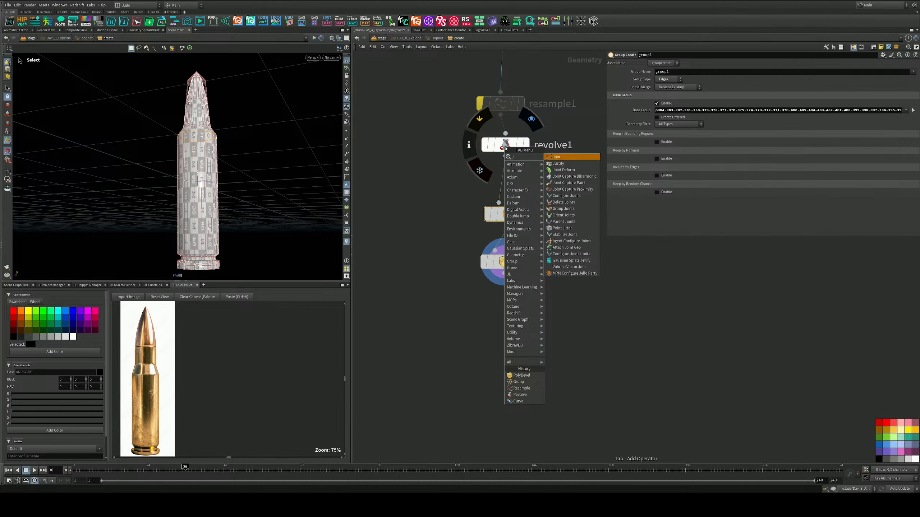
{"action": "key", "text": "Return"}
{"action": "left_click", "coordinate": [496, 179]}
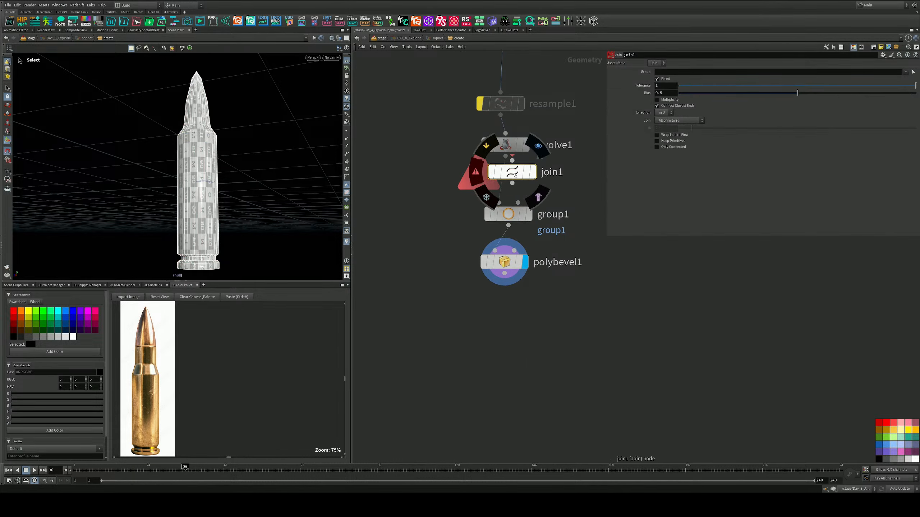
{"action": "left_click", "coordinate": [497, 182]}
Step: Cancel the stray wire, display join1 and inspect the shoulder of the case
{"action": "left_click_drag", "start_coordinate": [232, 171], "coordinate": [232, 196], "text": "alt"}
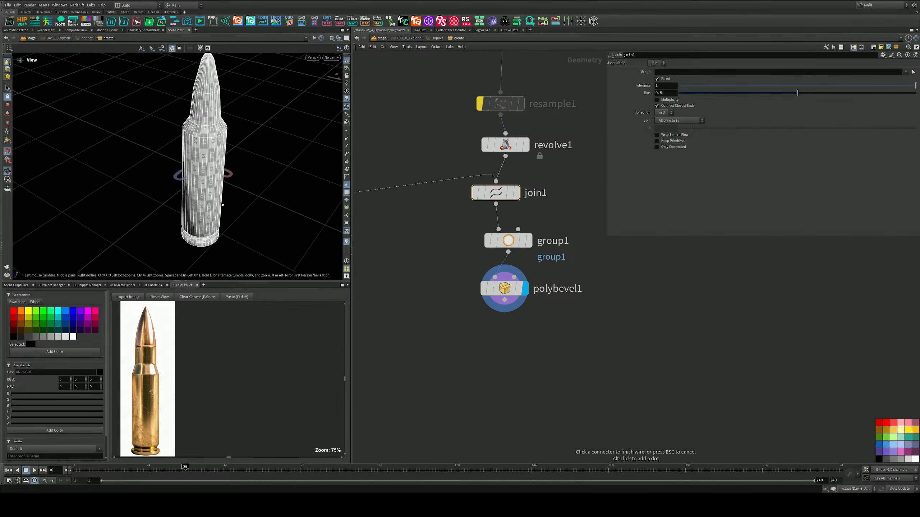
{"action": "right_click_drag", "start_coordinate": [232, 196], "coordinate": [313, 111], "text": "alt"}
{"action": "left_click_drag", "start_coordinate": [314, 111], "coordinate": [254, 93], "text": "alt"}
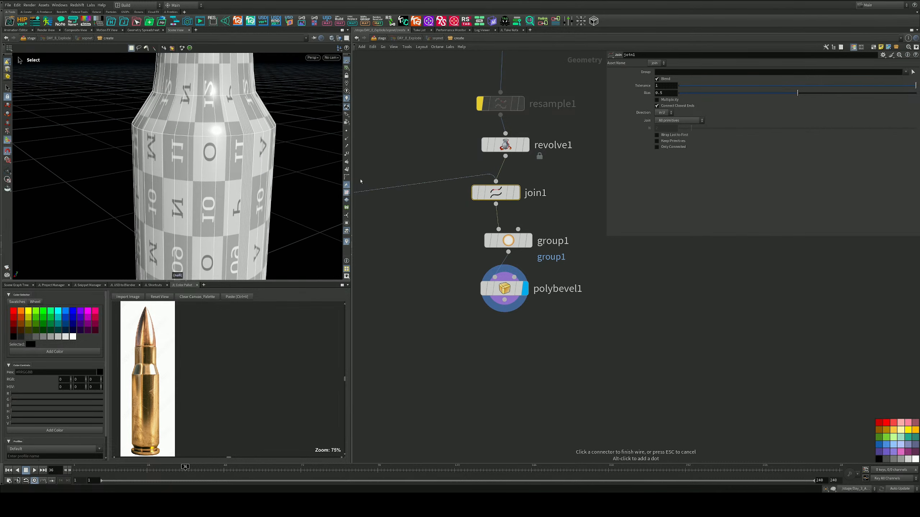
{"action": "key", "text": "Escape"}
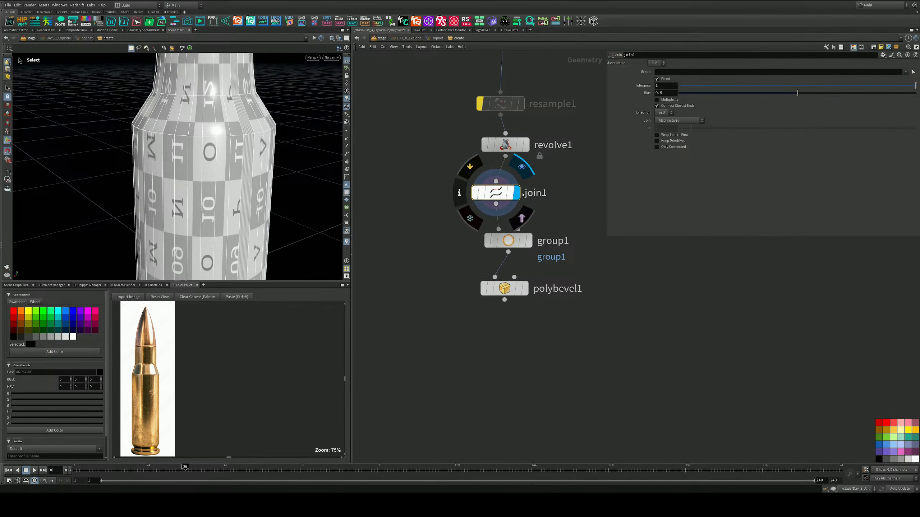
{"action": "left_click", "coordinate": [516, 193]}
{"action": "right_click_drag", "start_coordinate": [211, 174], "coordinate": [206, 163], "text": "alt"}
{"action": "middle_click_drag", "start_coordinate": [207, 163], "coordinate": [221, 148], "text": "alt"}
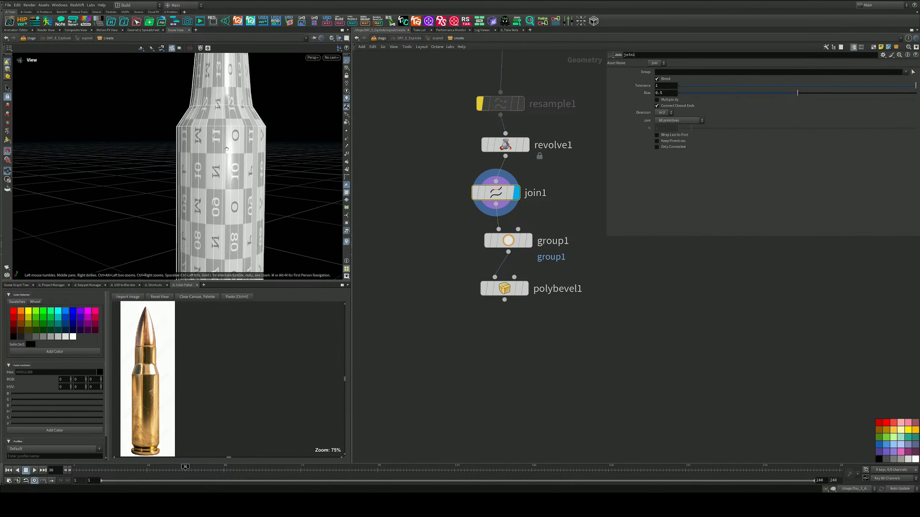
Step: Compare the outputs of group1 and polybevel1 around the shoulder edge loop
{"action": "left_click", "coordinate": [530, 241]}
{"action": "left_click_drag", "start_coordinate": [566, 228], "coordinate": [476, 256]}
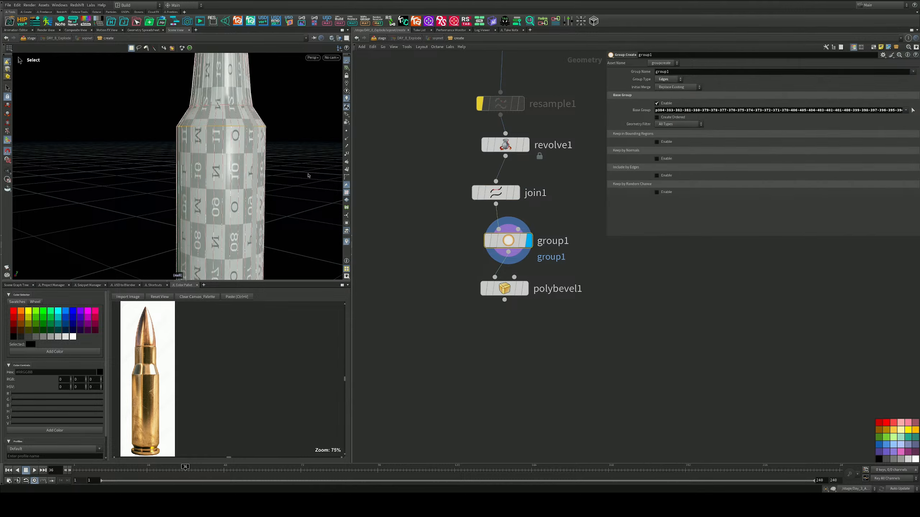
{"action": "left_click_drag", "start_coordinate": [308, 174], "coordinate": [266, 192], "text": "alt"}
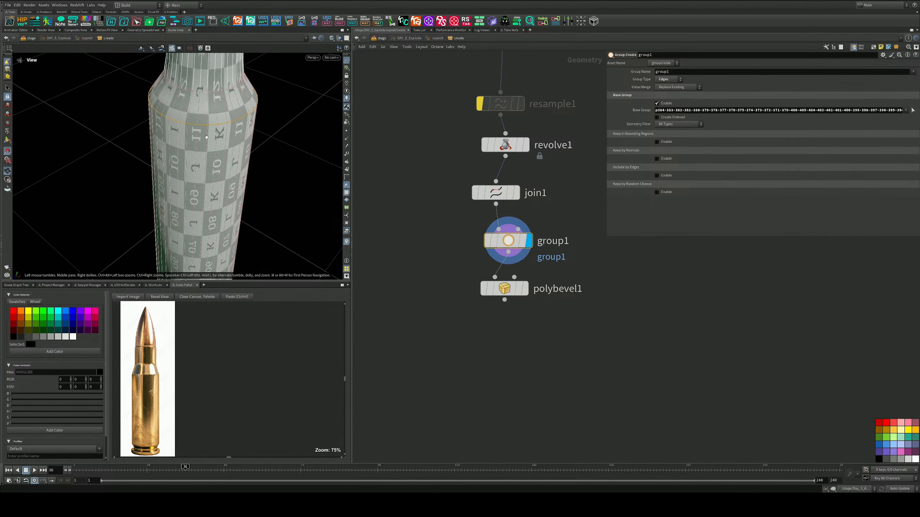
{"action": "middle_click_drag", "start_coordinate": [266, 192], "coordinate": [260, 258], "text": "alt"}
{"action": "left_click", "coordinate": [526, 290]}
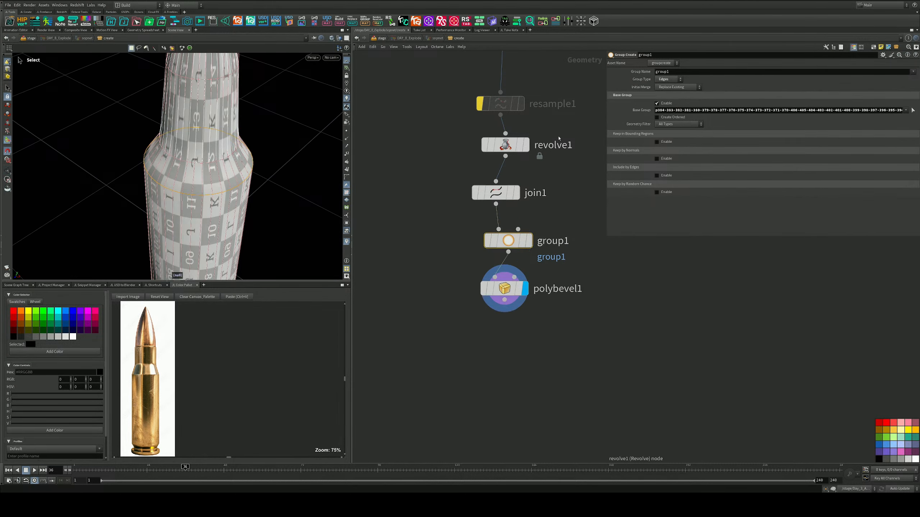
Step: Enable End Caps and the endcaps group on revolve1, display the node and inspect the whole bullet
{"action": "left_click_drag", "start_coordinate": [559, 146], "coordinate": [478, 160]}
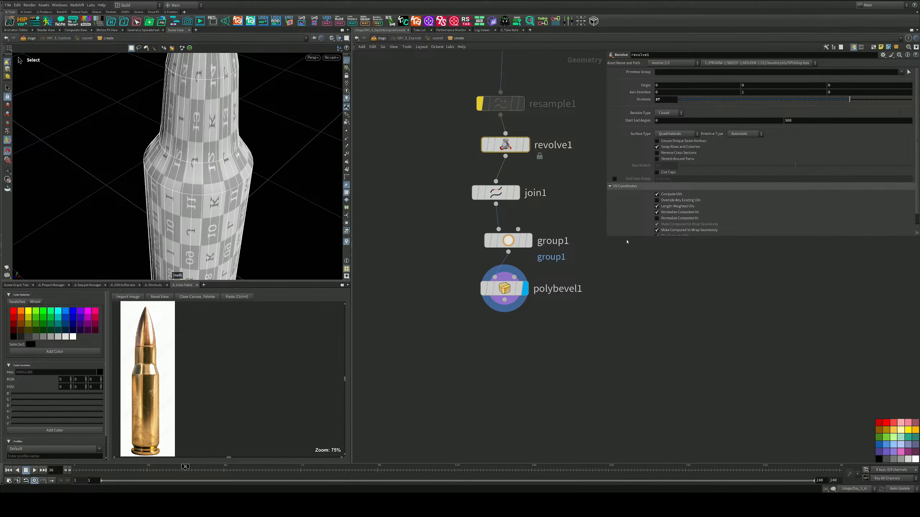
{"action": "left_click_drag", "start_coordinate": [629, 238], "coordinate": [640, 354]}
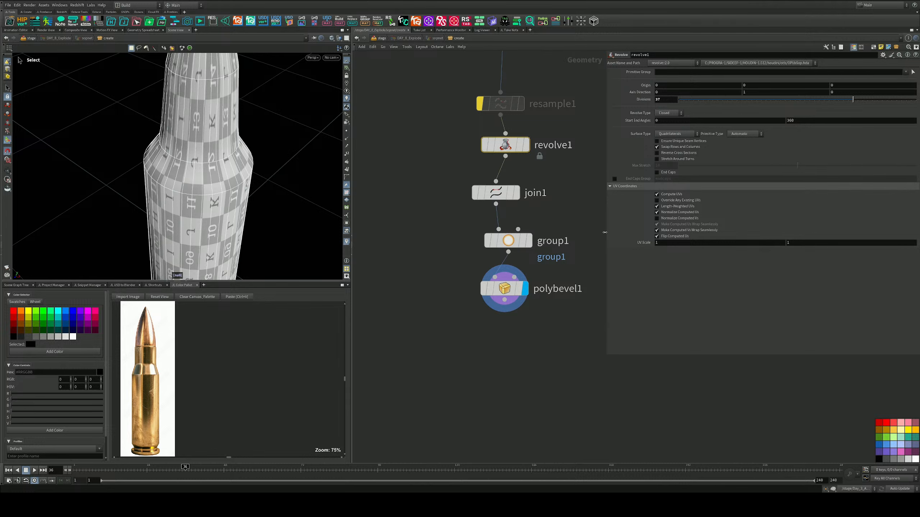
{"action": "left_click", "coordinate": [657, 173]}
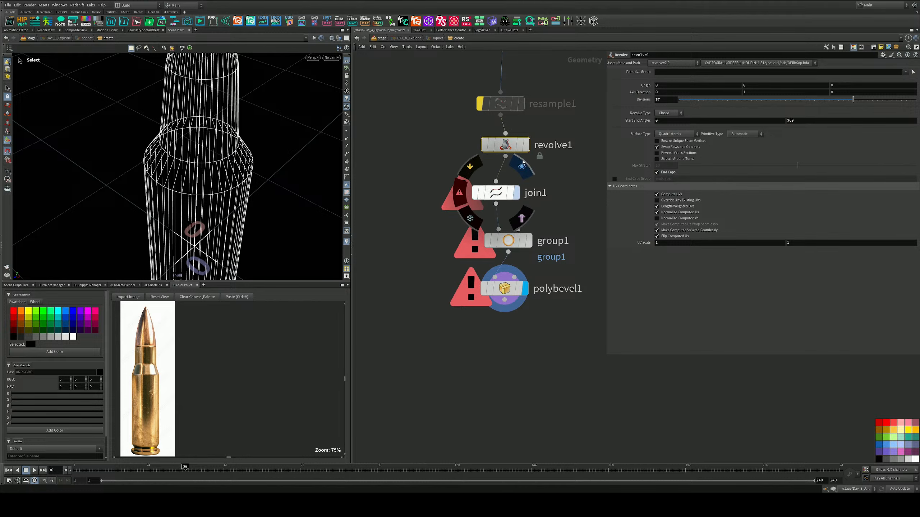
{"action": "left_click", "coordinate": [525, 145]}
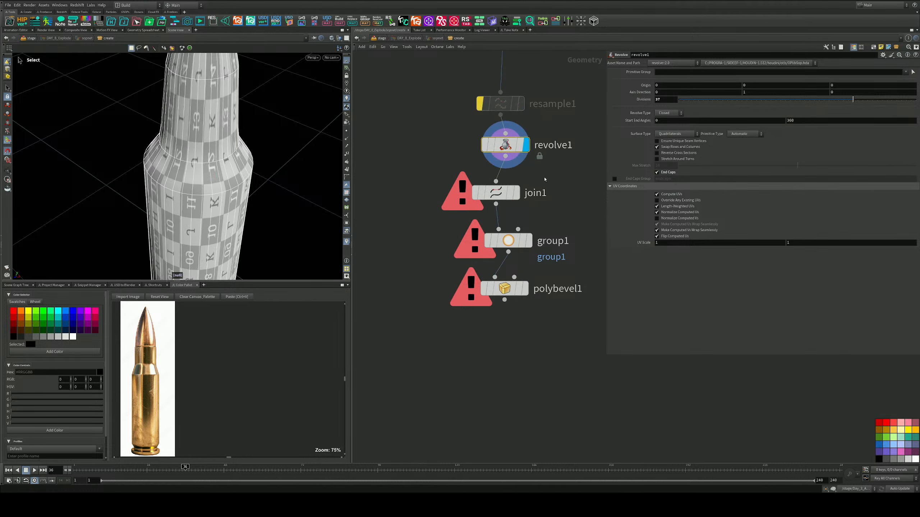
{"action": "left_click", "coordinate": [614, 179]}
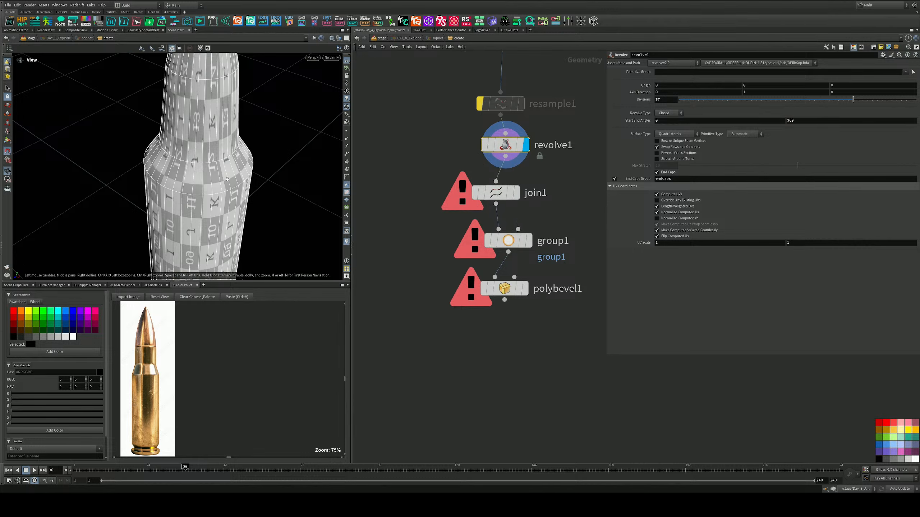
{"action": "left_click_drag", "start_coordinate": [195, 212], "coordinate": [267, 156], "text": "alt"}
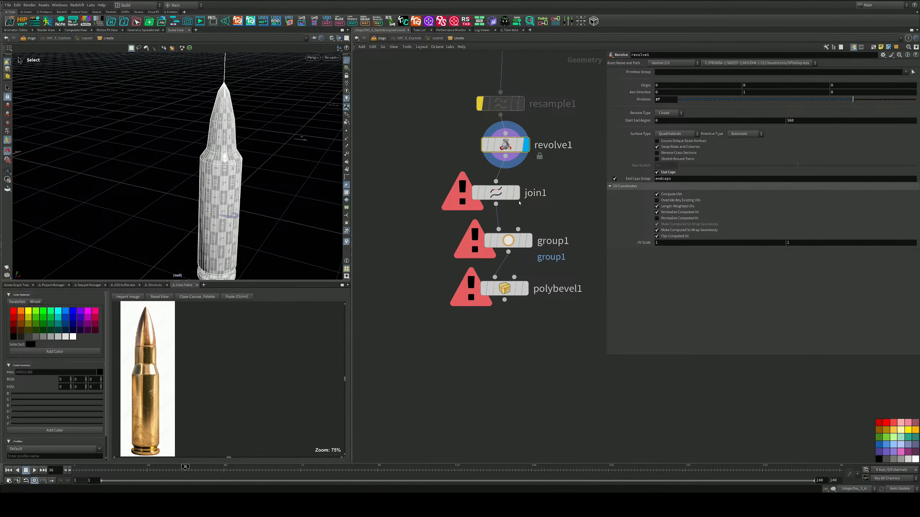
Step: Display join1's output, then delete the node from the chain
{"action": "left_click", "coordinate": [518, 196]}
{"action": "left_click", "coordinate": [496, 195]}
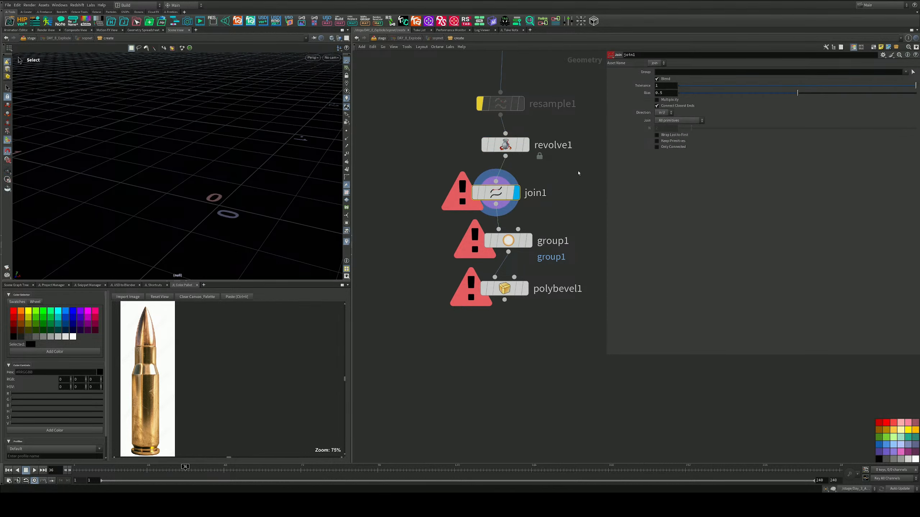
{"action": "key", "text": "Delete"}
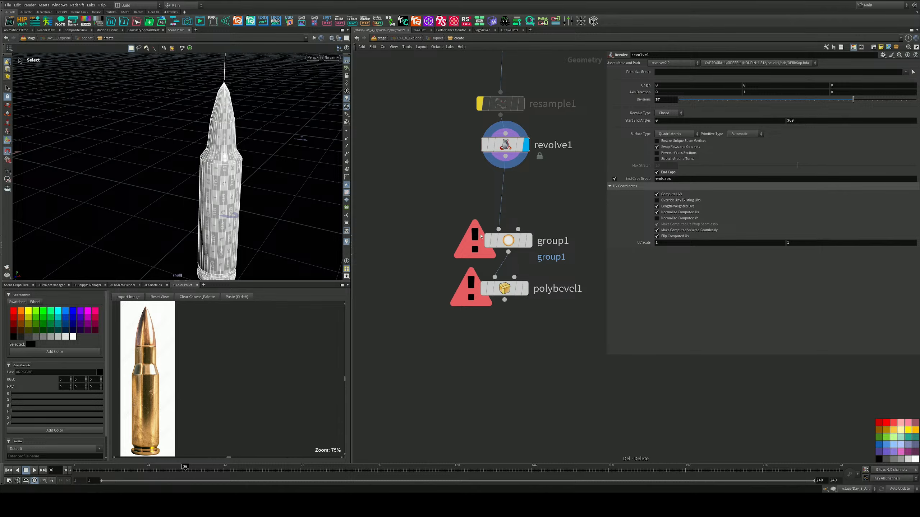
Step: Check group1's output, then display polybevel1 and raise its bevel distance to 0.158
{"action": "left_click", "coordinate": [529, 241]}
{"action": "left_click", "coordinate": [508, 241]}
{"action": "left_click_drag", "start_coordinate": [207, 132], "coordinate": [251, 115], "text": "alt"}
{"action": "scroll", "coordinate": [228, 140], "scroll_direction": "up", "scroll_amount": 5}
{"action": "left_click", "coordinate": [525, 289]}
{"action": "left_click", "coordinate": [507, 289]}
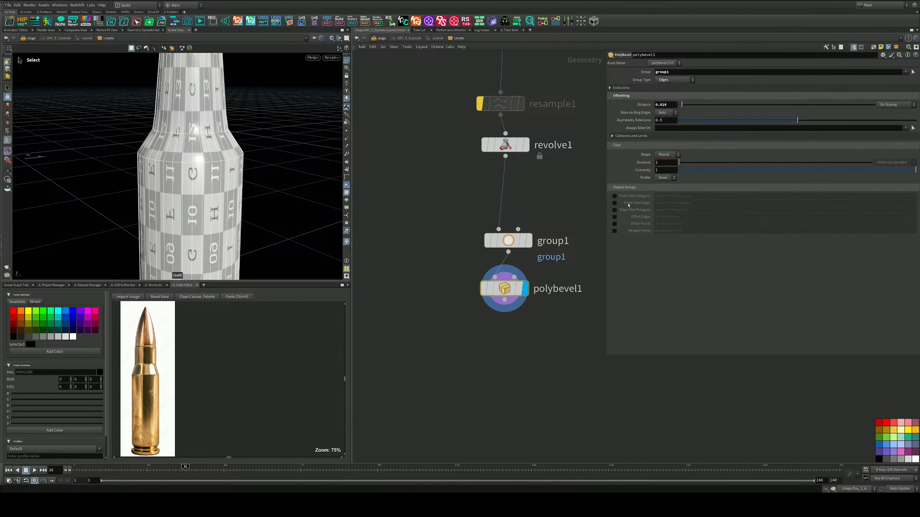
{"action": "left_click_drag", "start_coordinate": [682, 104], "coordinate": [709, 107]}
Step: Insert a Normal node between group1 and polybevel1
{"action": "key", "text": "Tab"}
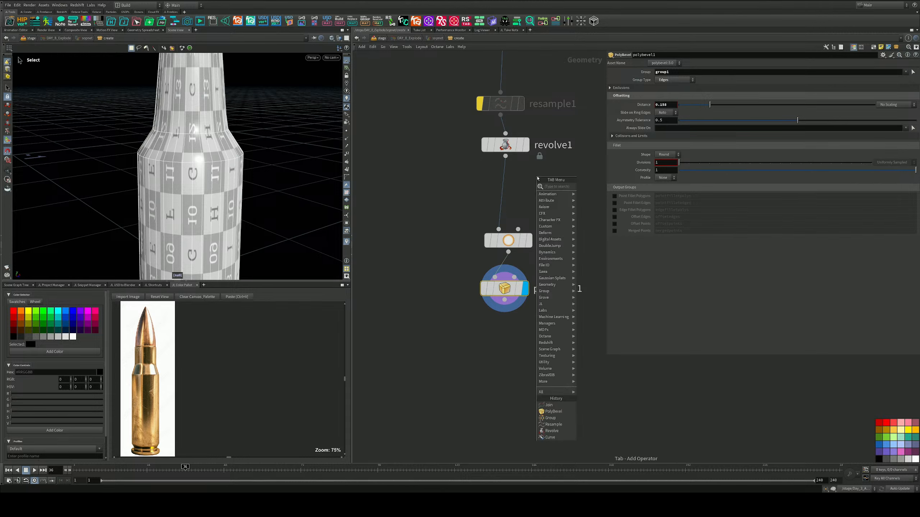
{"action": "type", "text": "norm"}
{"action": "key", "text": "Return"}
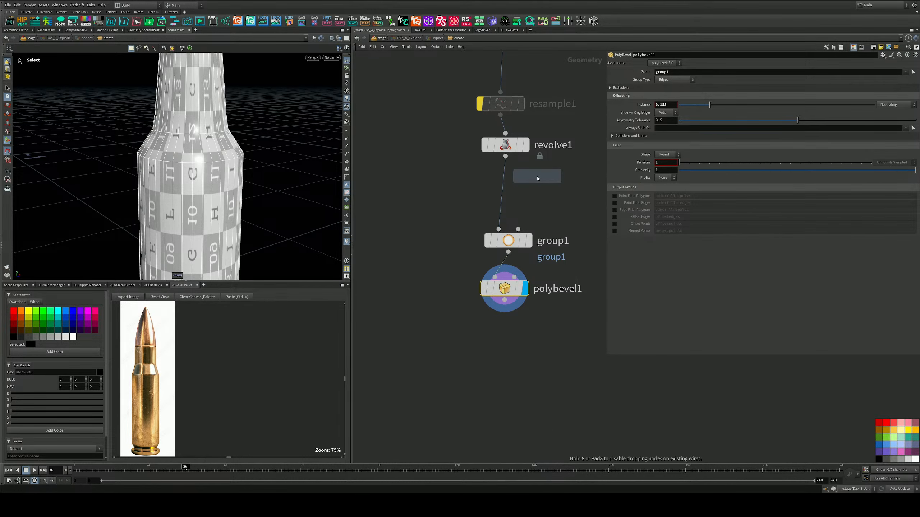
{"action": "left_click", "coordinate": [511, 266]}
{"action": "left_click_drag", "start_coordinate": [511, 266], "coordinate": [502, 277]}
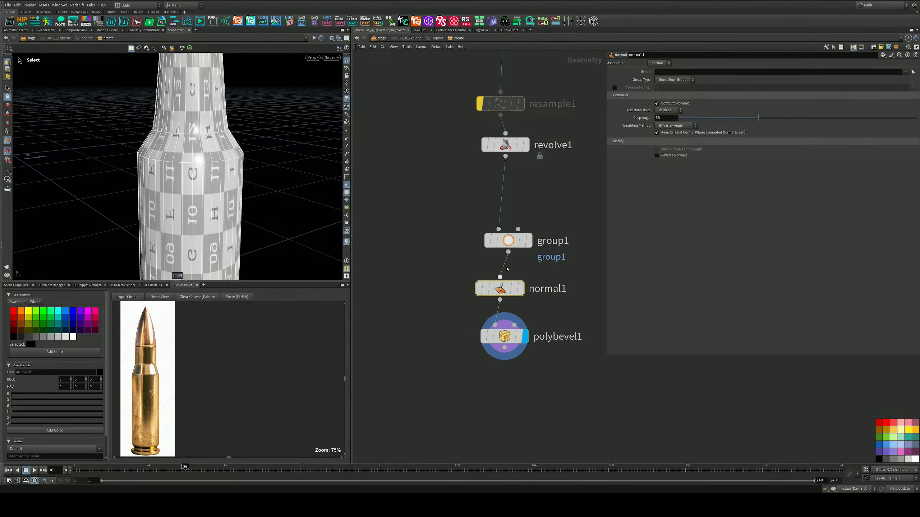
Step: Align normal1 beneath group1 in the network and set it to add normals to Points
{"action": "middle_click_drag", "start_coordinate": [561, 271], "coordinate": [564, 236]}
{"action": "left_click_drag", "start_coordinate": [505, 253], "coordinate": [514, 252]}
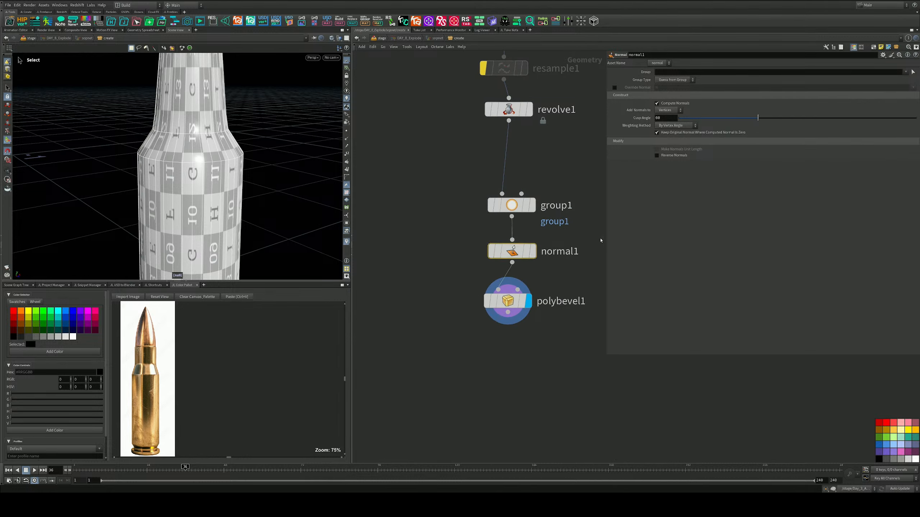
{"action": "left_click", "coordinate": [669, 110]}
{"action": "left_click", "coordinate": [666, 112]}
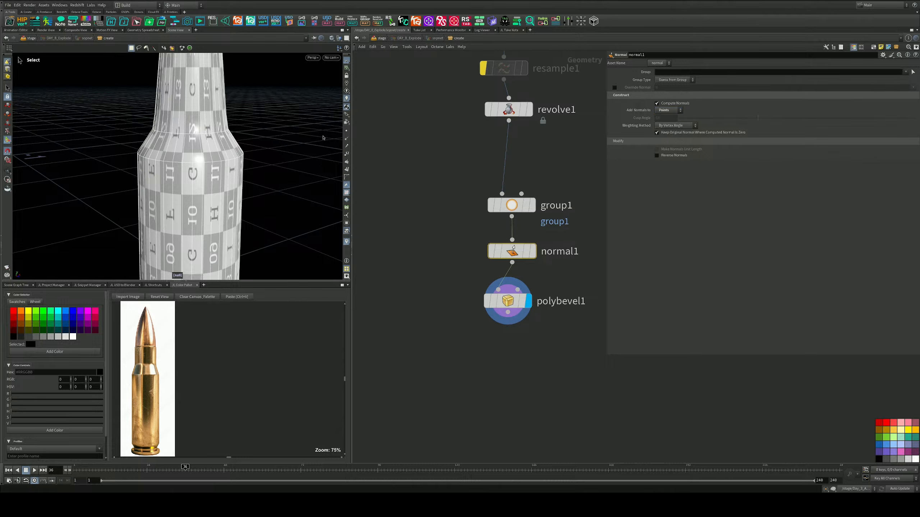
Step: Show the point normals in the viewport, examine them around the bullet's shoulder and hide them again
{"action": "left_click", "coordinate": [347, 138]}
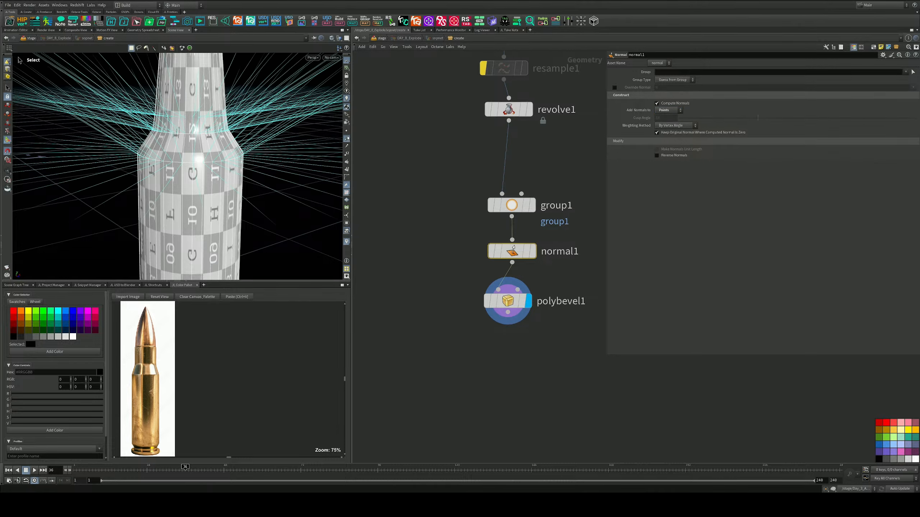
{"action": "left_click_drag", "start_coordinate": [261, 153], "coordinate": [235, 137], "text": "alt"}
{"action": "scroll", "coordinate": [217, 156], "scroll_direction": "down", "scroll_amount": 4}
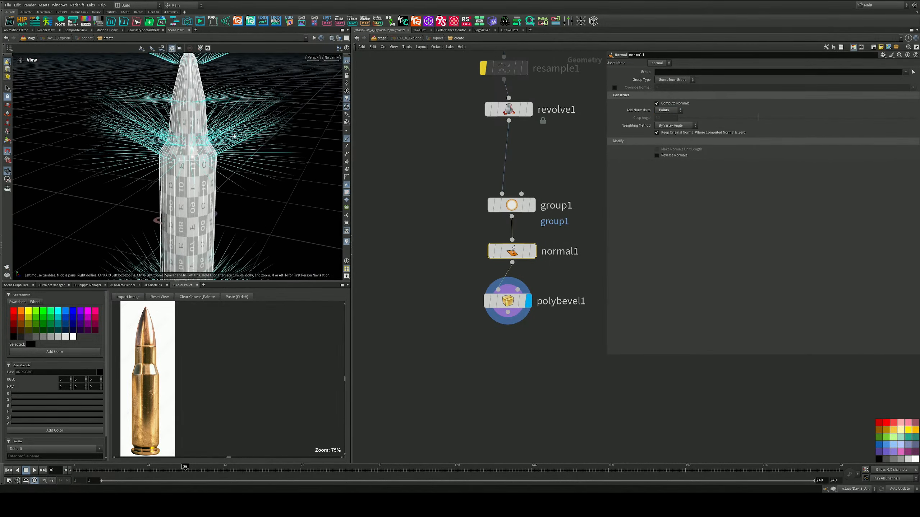
{"action": "left_click", "coordinate": [347, 139]}
Step: Lower polybevel1's bevel distance to 0.034 and try to reselect the edges for its group
{"action": "left_click", "coordinate": [514, 301]}
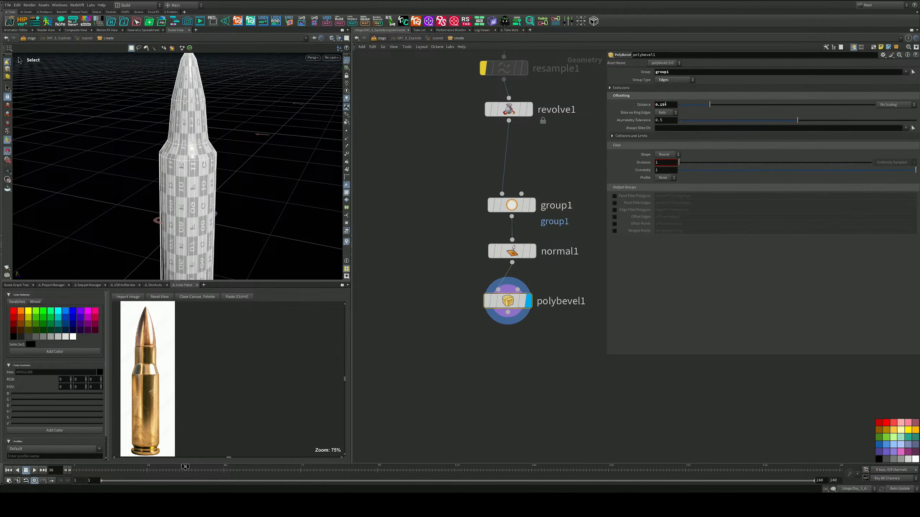
{"action": "left_click_drag", "start_coordinate": [709, 104], "coordinate": [686, 105]}
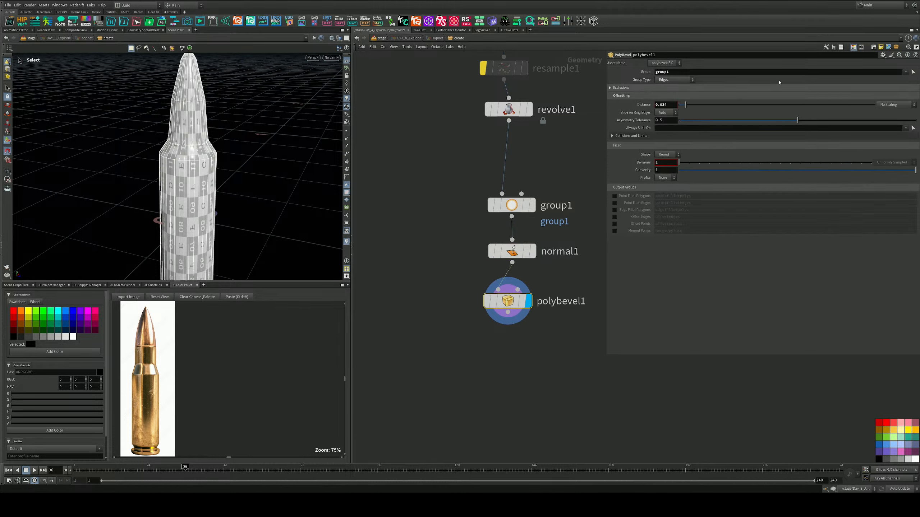
{"action": "left_click", "coordinate": [913, 72]}
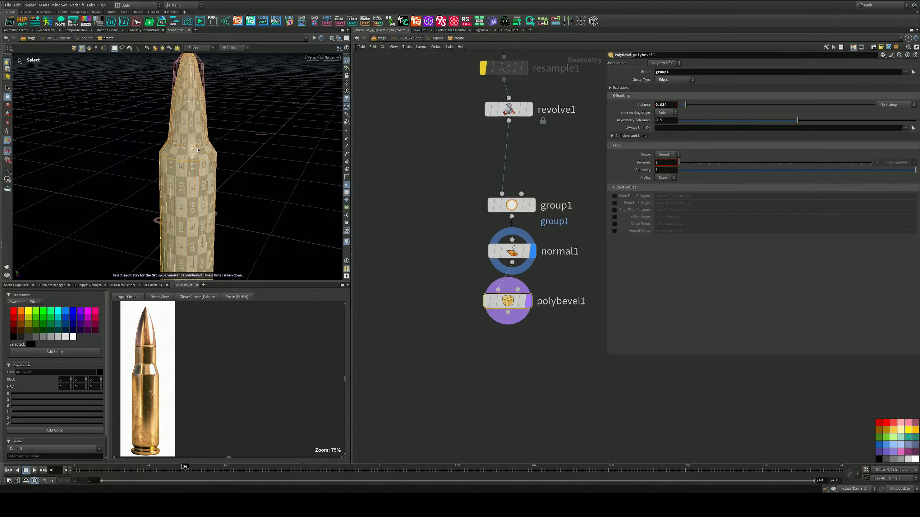
{"action": "key", "text": "Escape"}
Step: Try to pick Always Slide On edges for polybevel1 near the bullet's base, and display polybevel1 again
{"action": "middle_click_drag", "start_coordinate": [181, 269], "coordinate": [200, 177]}
{"action": "scroll", "coordinate": [200, 177], "scroll_direction": "up", "scroll_amount": 5}
{"action": "left_click_drag", "start_coordinate": [200, 177], "coordinate": [217, 120]}
{"action": "left_click", "coordinate": [913, 128]}
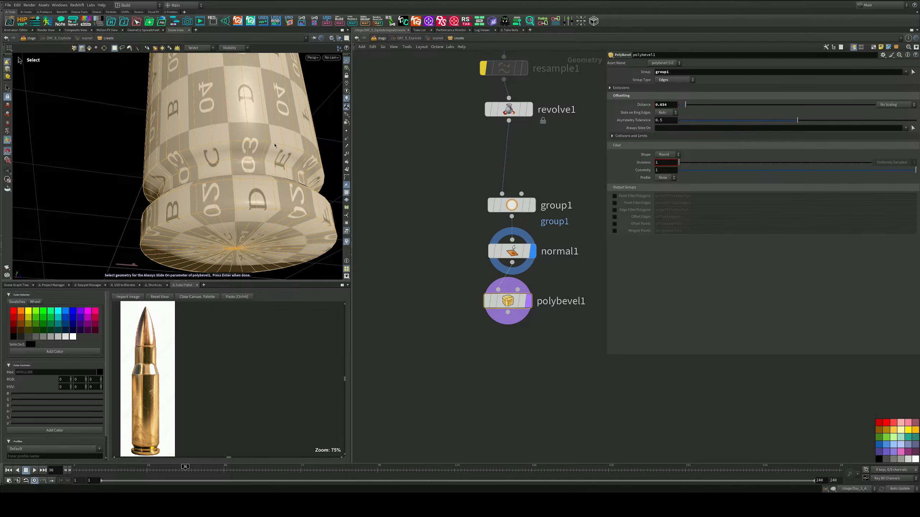
{"action": "key", "text": "Return"}
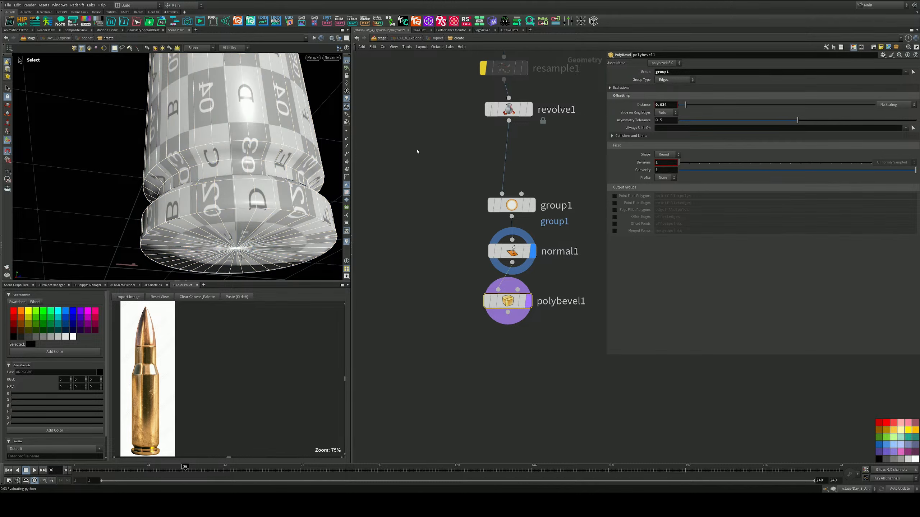
{"action": "left_click", "coordinate": [530, 301]}
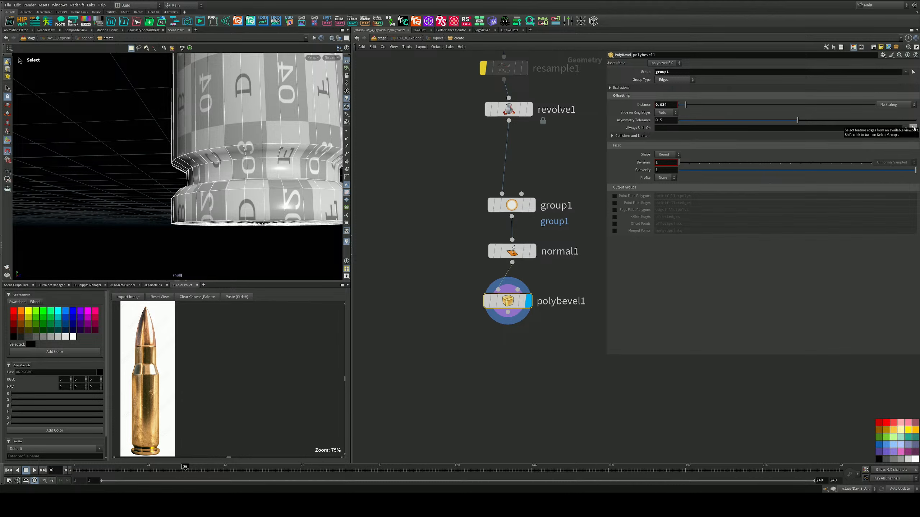
Step: Replace polybevel1's group with the edge loop above the base groove and set the bevel distance to 0.202
{"action": "left_click", "coordinate": [913, 72]}
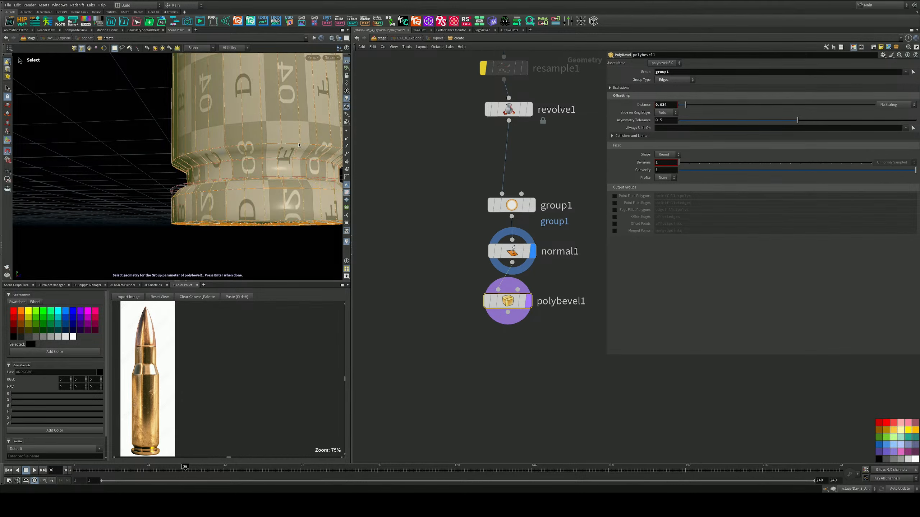
{"action": "left_click_drag", "start_coordinate": [214, 170], "coordinate": [258, 130], "text": "alt"}
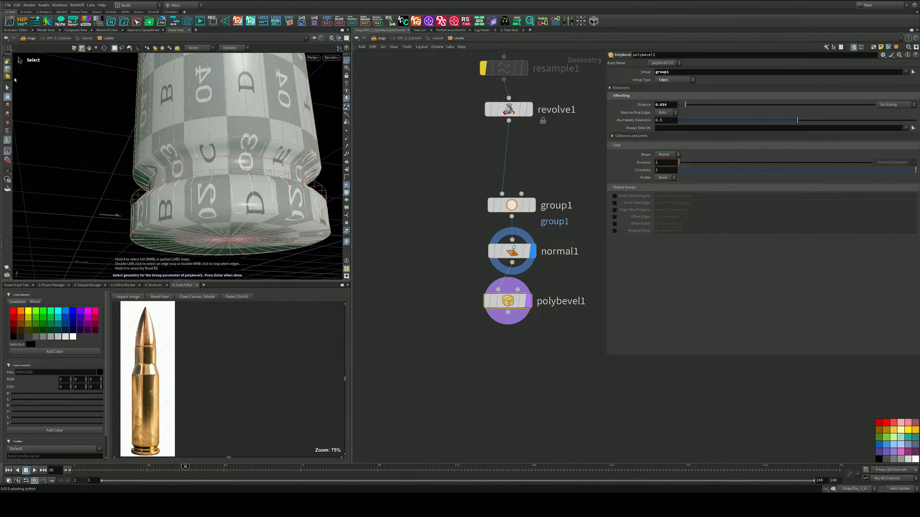
{"action": "double_click", "coordinate": [281, 143]}
{"action": "key", "text": "Return"}
{"action": "left_click_drag", "start_coordinate": [685, 105], "coordinate": [715, 113]}
Step: Examine the bevel around the bullet's base groove and along the casing from several angles
{"action": "scroll", "coordinate": [528, 264], "scroll_direction": "down", "scroll_amount": 2}
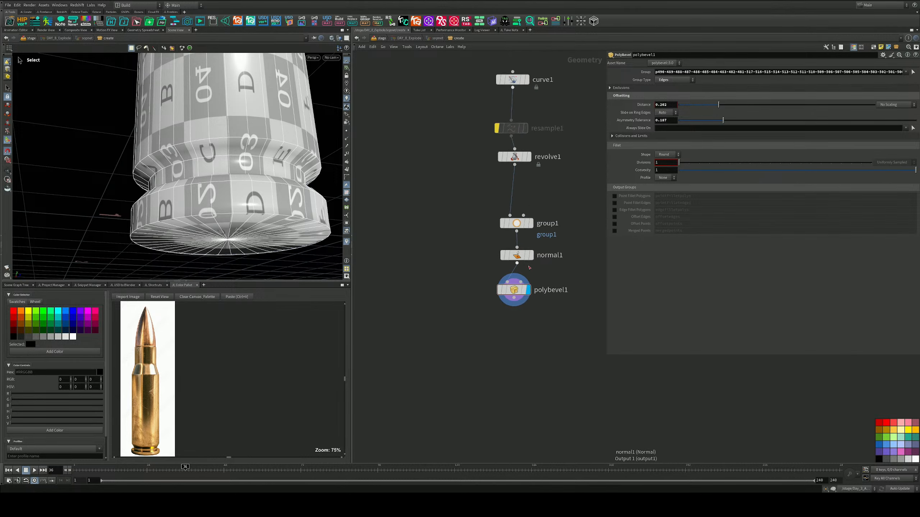
{"action": "left_click_drag", "start_coordinate": [561, 276], "coordinate": [463, 333]}
{"action": "left_click_drag", "start_coordinate": [296, 181], "coordinate": [298, 226], "text": "alt"}
{"action": "middle_click_drag", "start_coordinate": [298, 227], "coordinate": [275, 268], "text": "alt"}
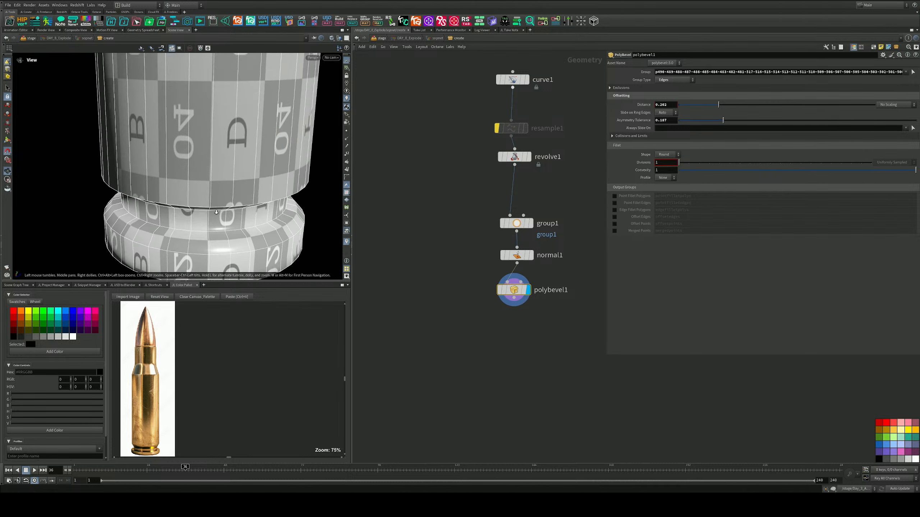
{"action": "scroll", "coordinate": [269, 239], "scroll_direction": "down", "scroll_amount": 5}
{"action": "left_click_drag", "start_coordinate": [268, 239], "coordinate": [229, 195], "text": "alt"}
{"action": "scroll", "coordinate": [230, 194], "scroll_direction": "down", "scroll_amount": 5}
{"action": "key", "text": "h"}
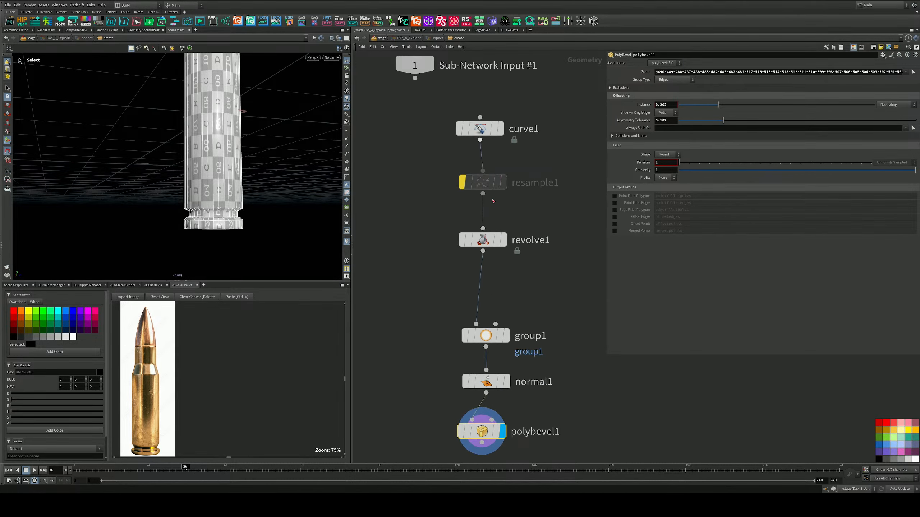
Step: Turn off the bypass on resample1, move revolve1 closer to it and display group1's output
{"action": "left_click", "coordinate": [457, 157]}
{"action": "left_click_drag", "start_coordinate": [232, 152], "coordinate": [268, 192], "text": "alt"}
{"action": "middle_click_drag", "start_coordinate": [528, 294], "coordinate": [516, 205]}
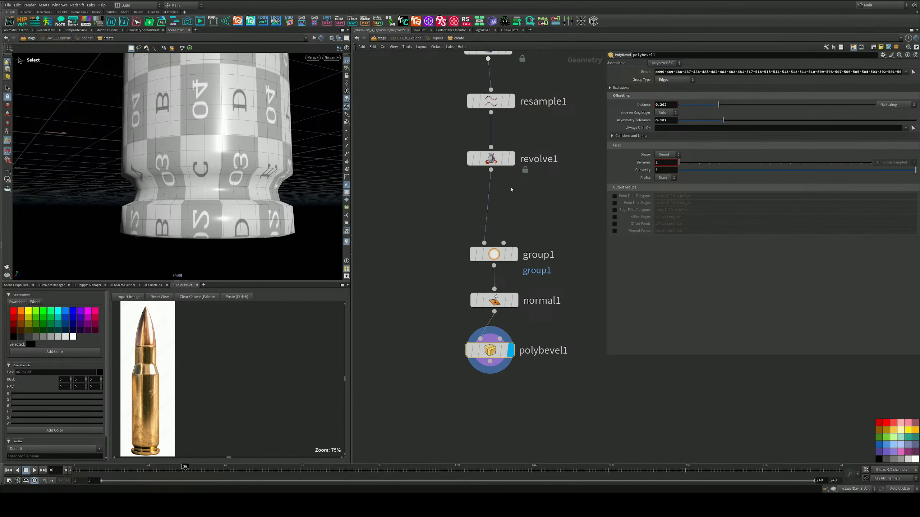
{"action": "left_click_drag", "start_coordinate": [491, 158], "coordinate": [492, 144]}
{"action": "left_click", "coordinate": [515, 255]}
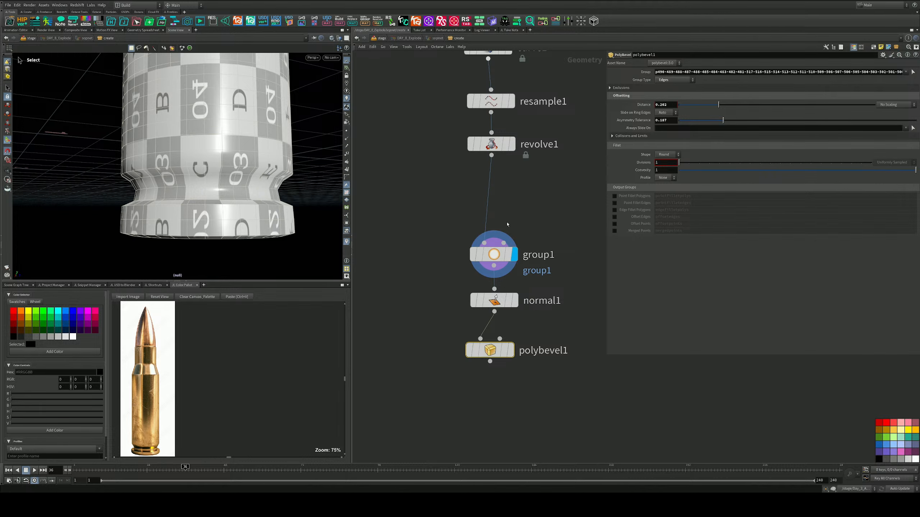
Step: Add a Boolean node below polybevel1 and wire polybevel1's output into its first input
{"action": "scroll", "coordinate": [496, 328], "scroll_direction": "down", "scroll_amount": 3}
{"action": "middle_click_drag", "start_coordinate": [517, 187], "coordinate": [488, 206]}
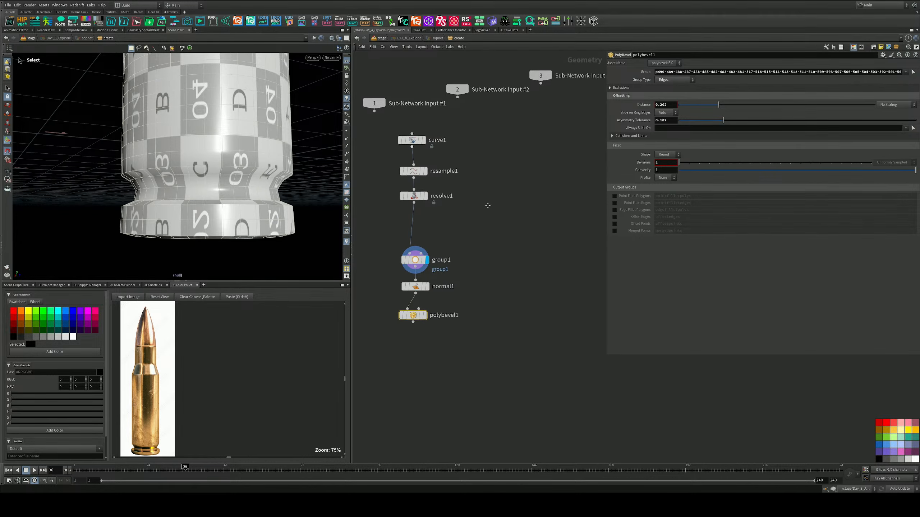
{"action": "key", "text": "Tab"}
{"action": "type", "text": "fuse"}
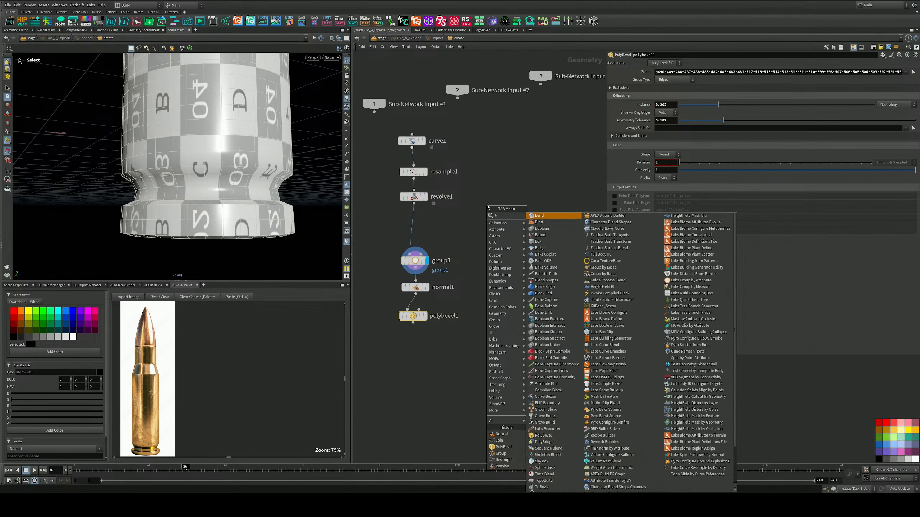
{"action": "key", "text": "Return"}
{"action": "left_click", "coordinate": [488, 205]}
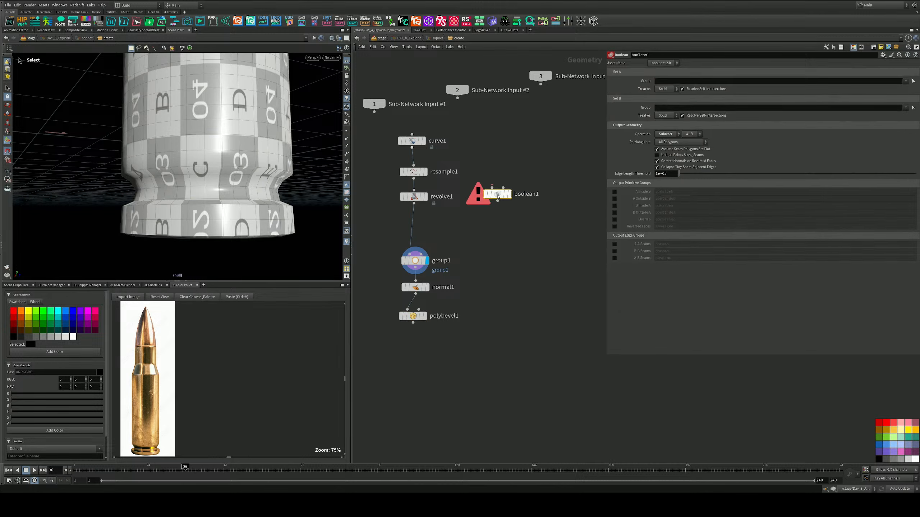
{"action": "left_click_drag", "start_coordinate": [487, 198], "coordinate": [470, 344]}
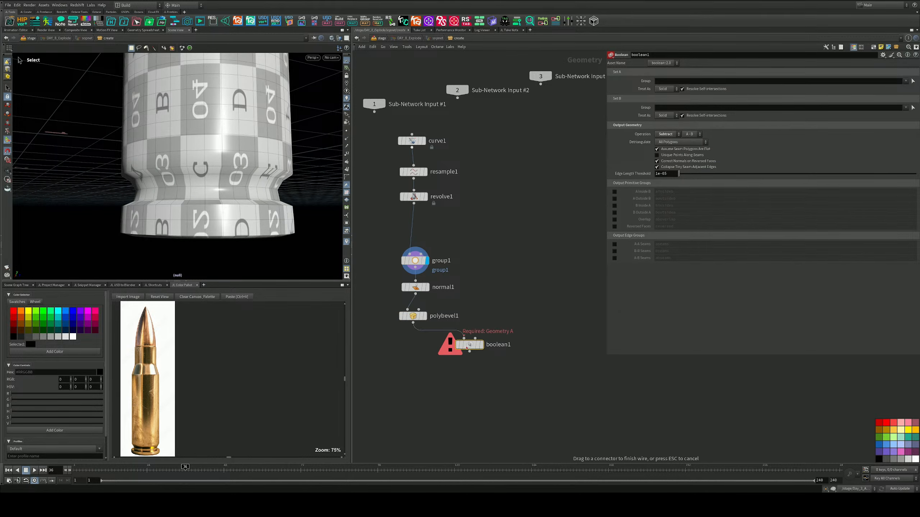
{"action": "left_click_drag", "start_coordinate": [413, 323], "coordinate": [465, 338]}
{"action": "left_click_drag", "start_coordinate": [470, 345], "coordinate": [462, 362]}
Step: Add a Box node, wire it into boolean1's second input and display boolean1's result
{"action": "key", "text": "Tab"}
{"action": "type", "text": "box"}
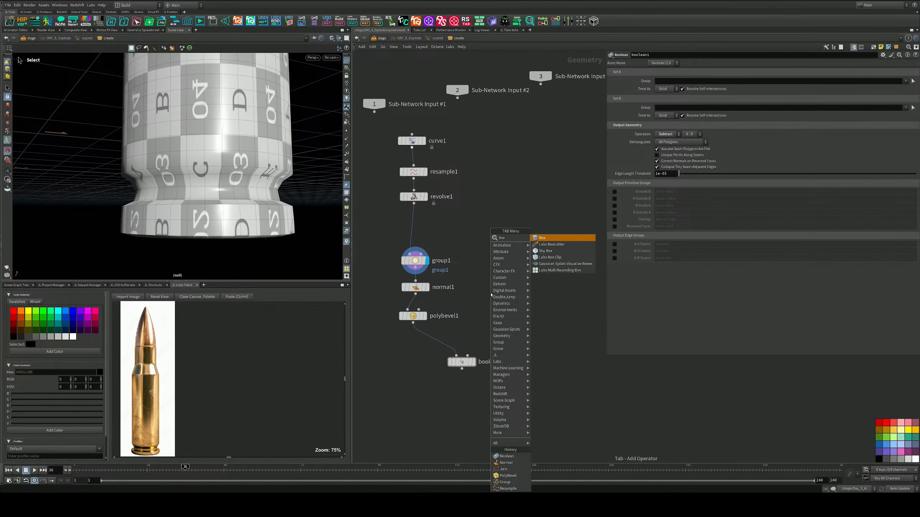
{"action": "key", "text": "Return"}
{"action": "left_click", "coordinate": [503, 290]}
{"action": "left_click_drag", "start_coordinate": [503, 287], "coordinate": [468, 356]}
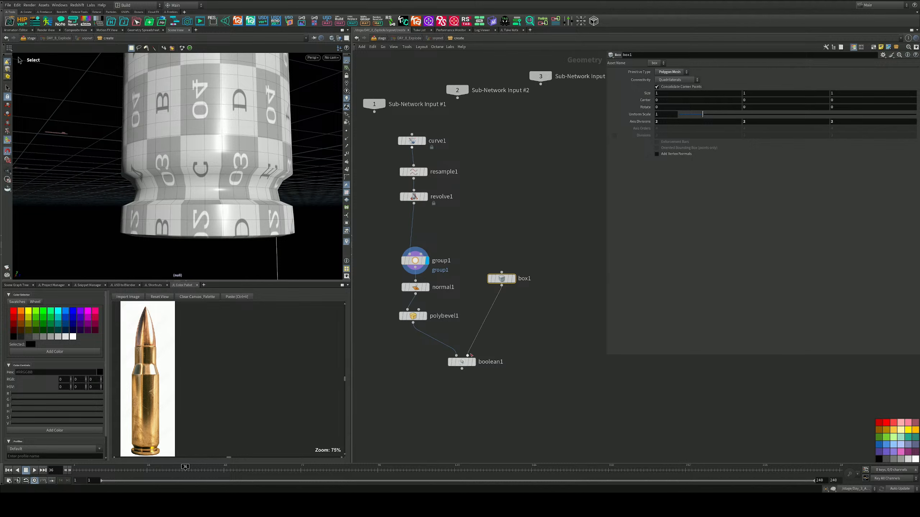
{"action": "left_click", "coordinate": [472, 362]}
{"action": "right_click_drag", "start_coordinate": [206, 189], "coordinate": [248, 140], "text": "alt"}
{"action": "left_click_drag", "start_coordinate": [248, 140], "coordinate": [247, 215], "text": "alt"}
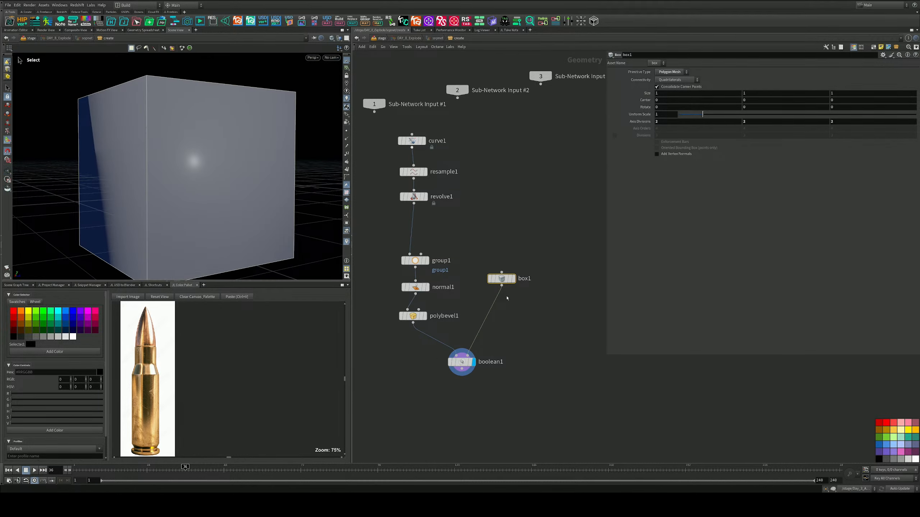
Step: Set boolean1's operation to Intersect
{"action": "left_click_drag", "start_coordinate": [390, 322], "coordinate": [520, 438]}
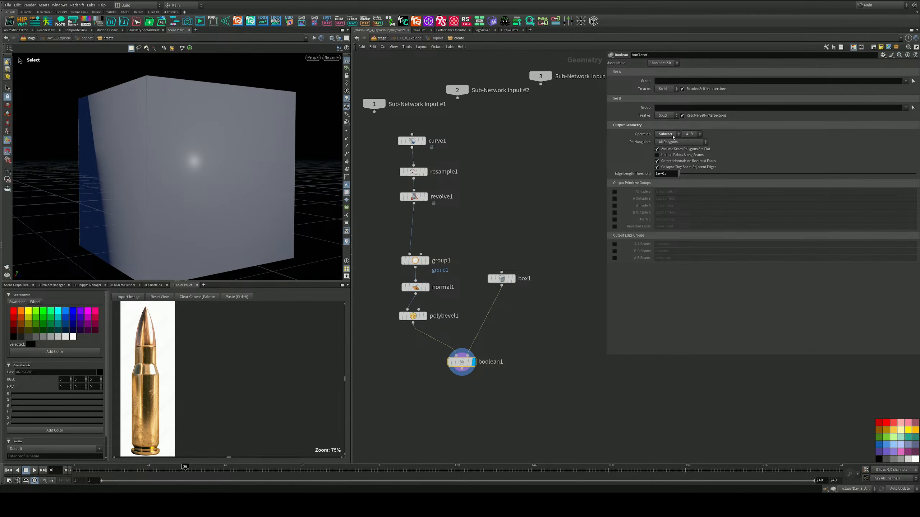
{"action": "left_click", "coordinate": [677, 135]}
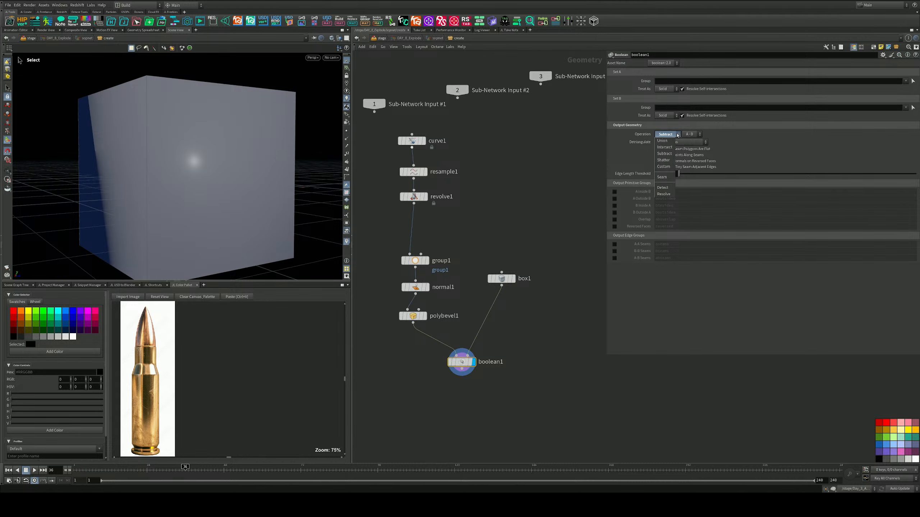
{"action": "left_click", "coordinate": [664, 147]}
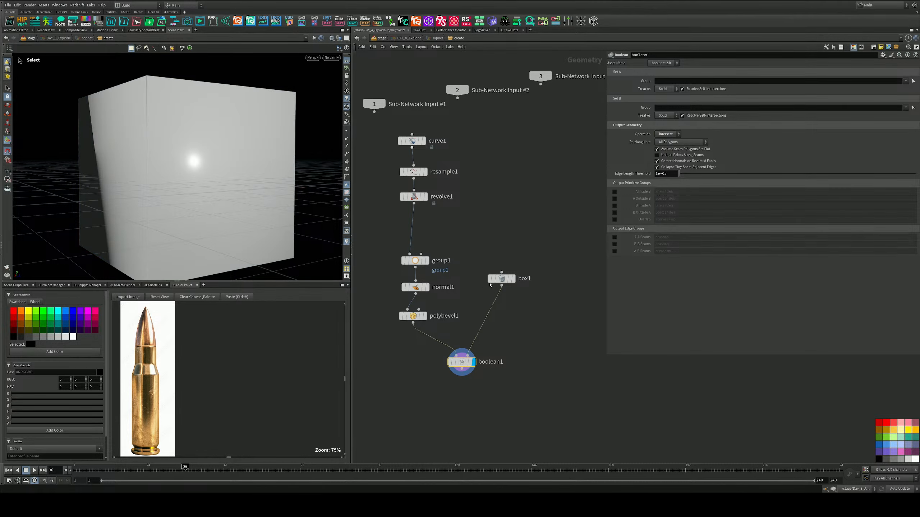
Step: Reduce box1's Y size to 0.5 and check the boolean result from several angles
{"action": "left_click_drag", "start_coordinate": [528, 256], "coordinate": [476, 307]}
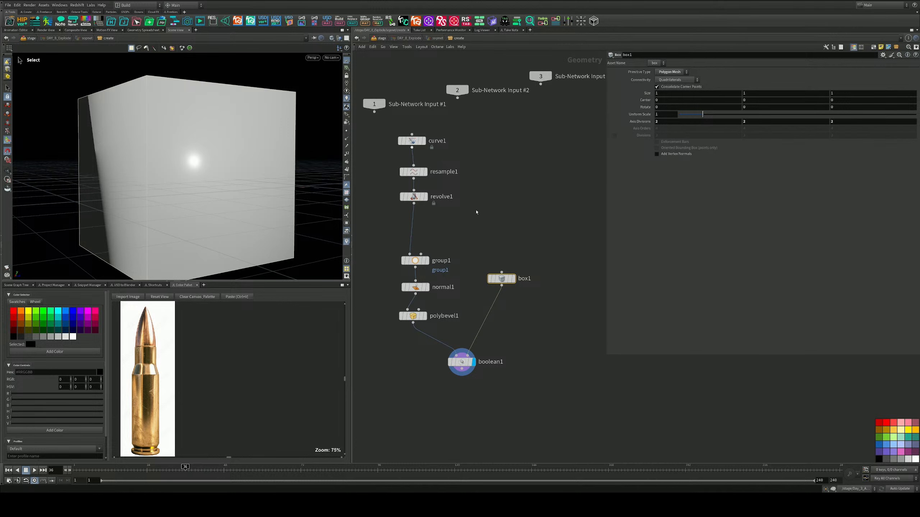
{"action": "left_click_drag", "start_coordinate": [208, 189], "coordinate": [188, 134], "text": "alt"}
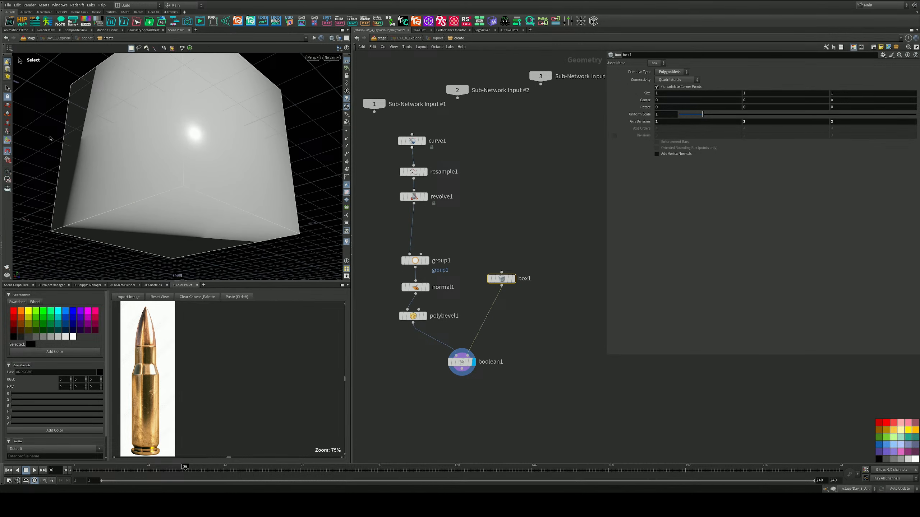
{"action": "mouse_move", "coordinate": [760, 96]}
{"action": "middle_mouse_down"}
{"action": "mouse_move", "coordinate": [804, 91]}
{"action": "mouse_move", "coordinate": [748, 95]}
{"action": "middle_mouse_up"}
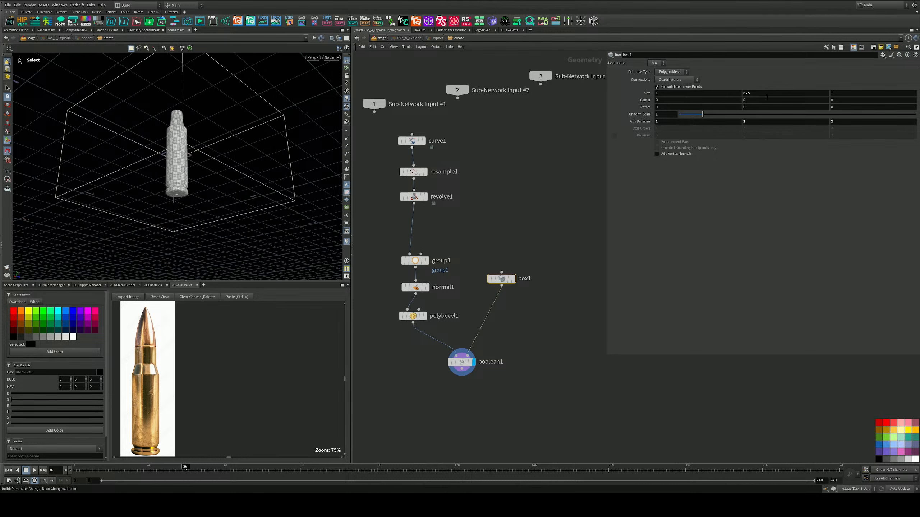
{"action": "left_click_drag", "start_coordinate": [216, 156], "coordinate": [201, 200], "text": "alt"}
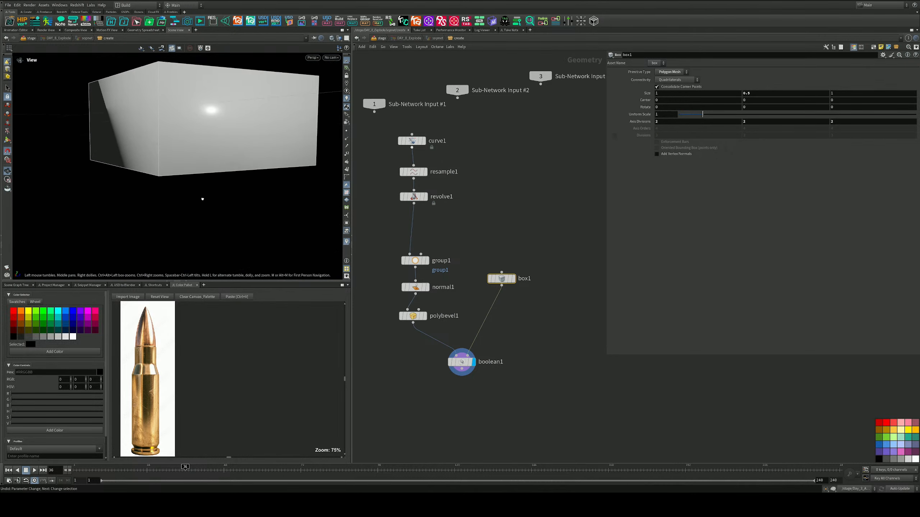
{"action": "right_click_drag", "start_coordinate": [201, 200], "coordinate": [176, 185], "text": "alt"}
{"action": "left_click_drag", "start_coordinate": [175, 185], "coordinate": [200, 241], "text": "alt"}
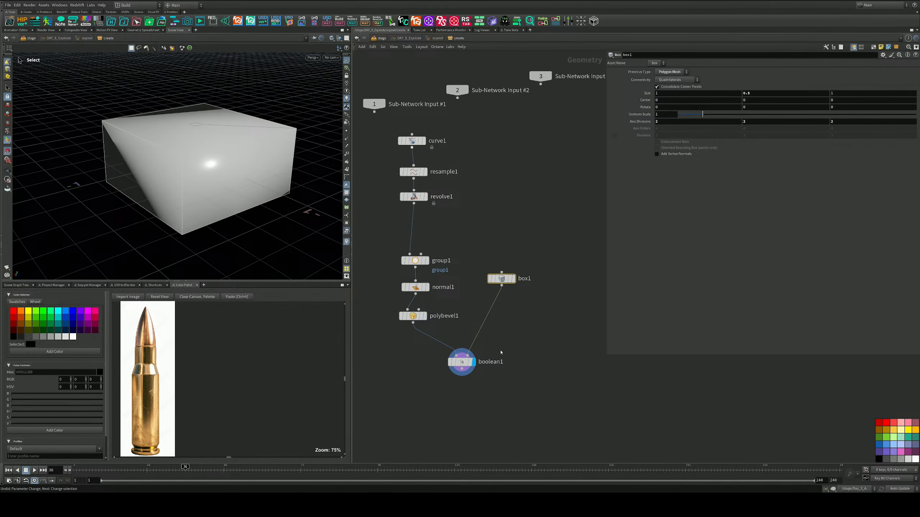
Step: Try Subtract and Union as boolean1's operation, returning to Intersect to compare the results
{"action": "left_click", "coordinate": [467, 362]}
{"action": "left_click", "coordinate": [668, 134]}
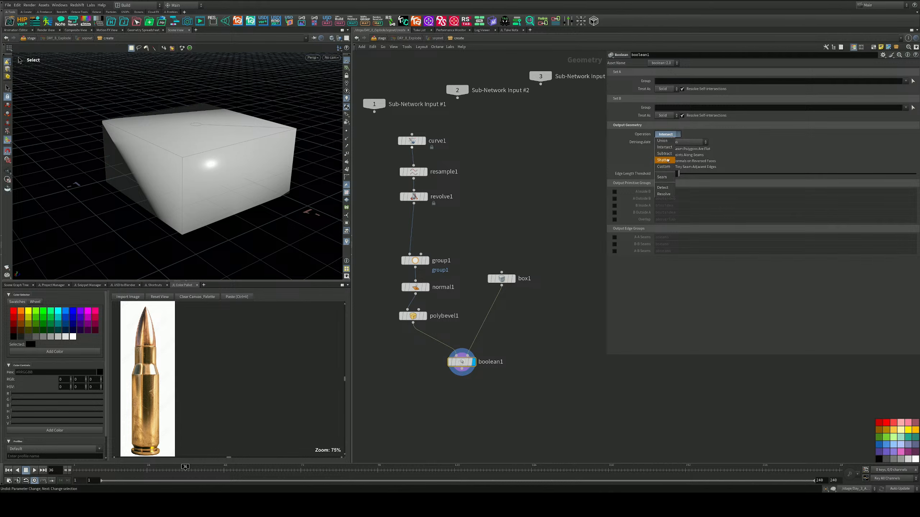
{"action": "left_click", "coordinate": [671, 149]}
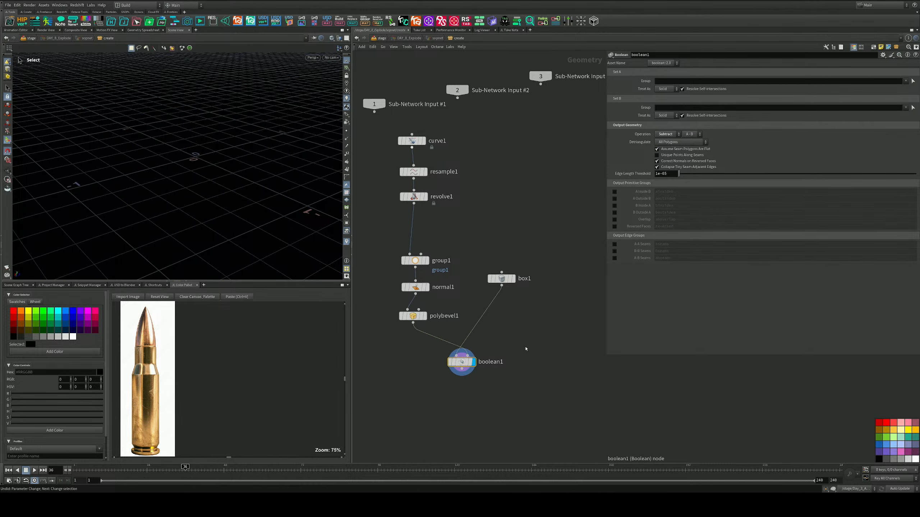
{"action": "left_click", "coordinate": [677, 135]}
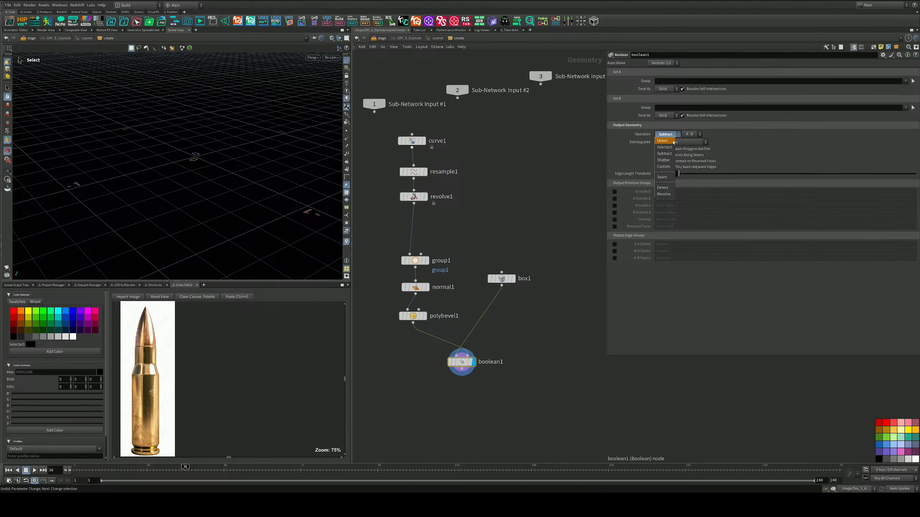
{"action": "left_click", "coordinate": [666, 141]}
{"action": "left_click", "coordinate": [674, 135]}
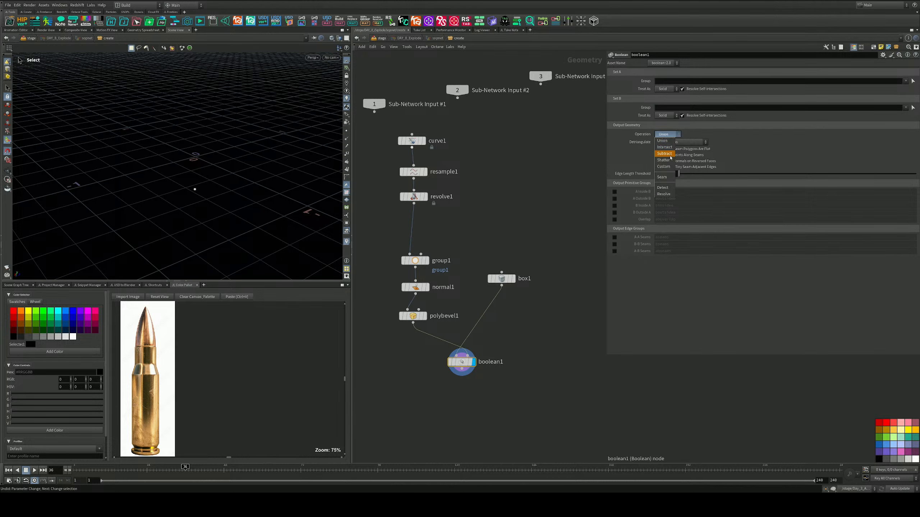
{"action": "left_click", "coordinate": [664, 153]}
{"action": "left_click", "coordinate": [669, 134]}
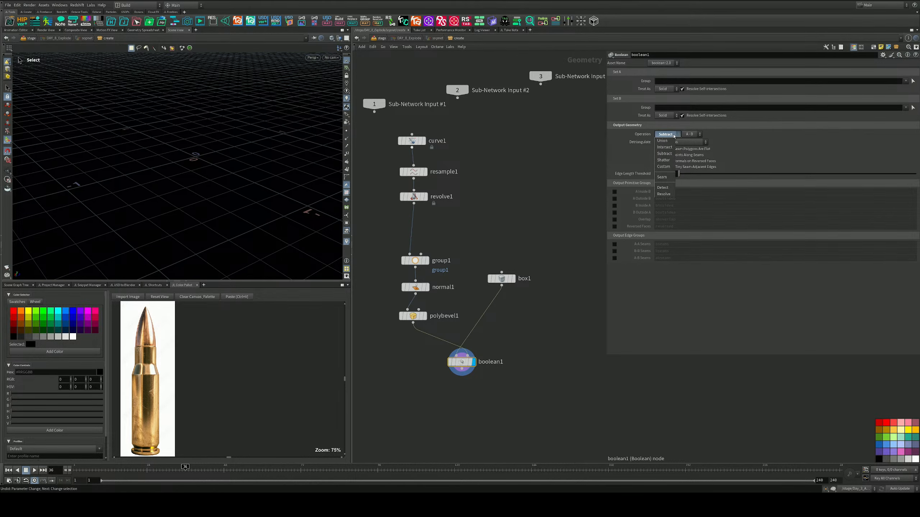
{"action": "left_click", "coordinate": [665, 148]}
{"action": "left_click_drag", "start_coordinate": [267, 170], "coordinate": [246, 175], "text": "alt"}
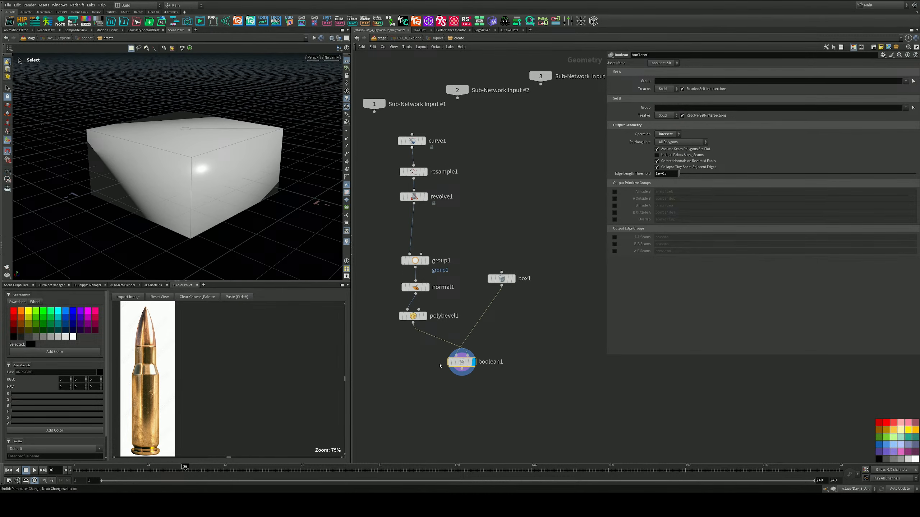
{"action": "key", "text": "shift+r"}
{"action": "left_click", "coordinate": [666, 134]}
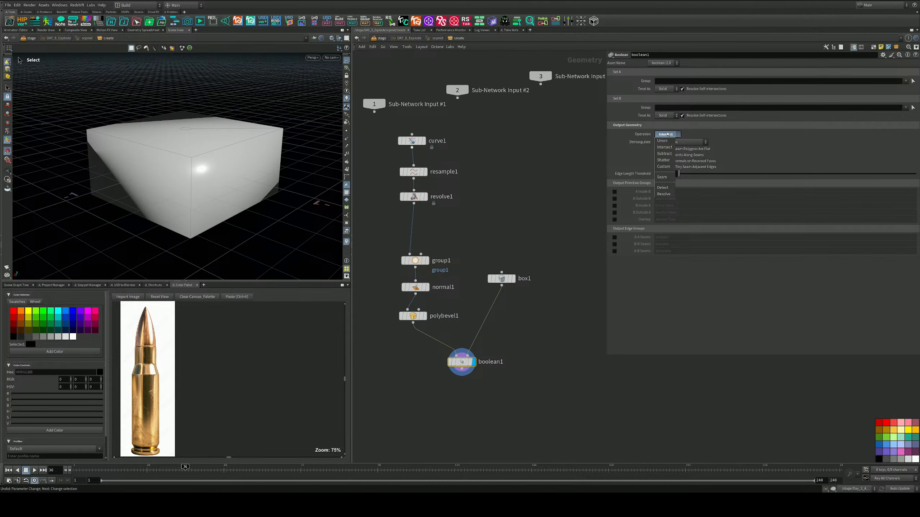
{"action": "left_click", "coordinate": [666, 143]}
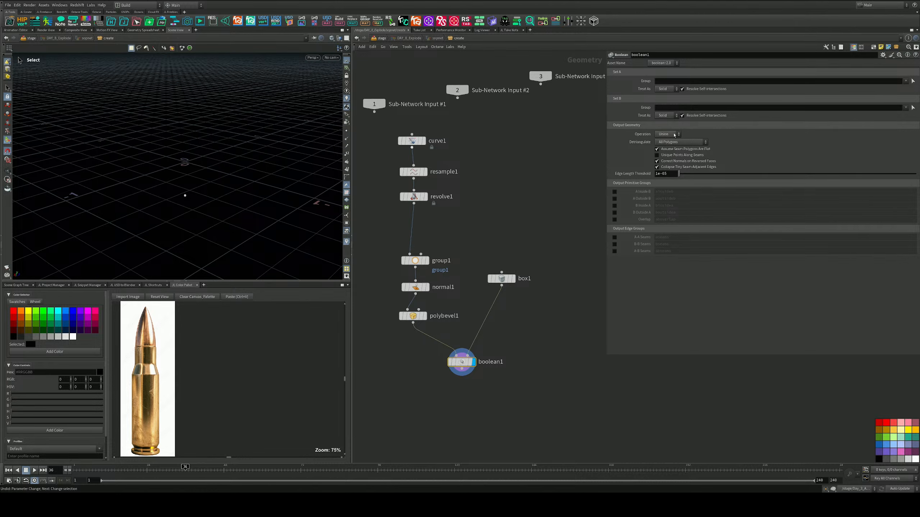
{"action": "left_click", "coordinate": [674, 134]}
{"action": "left_click", "coordinate": [665, 148]}
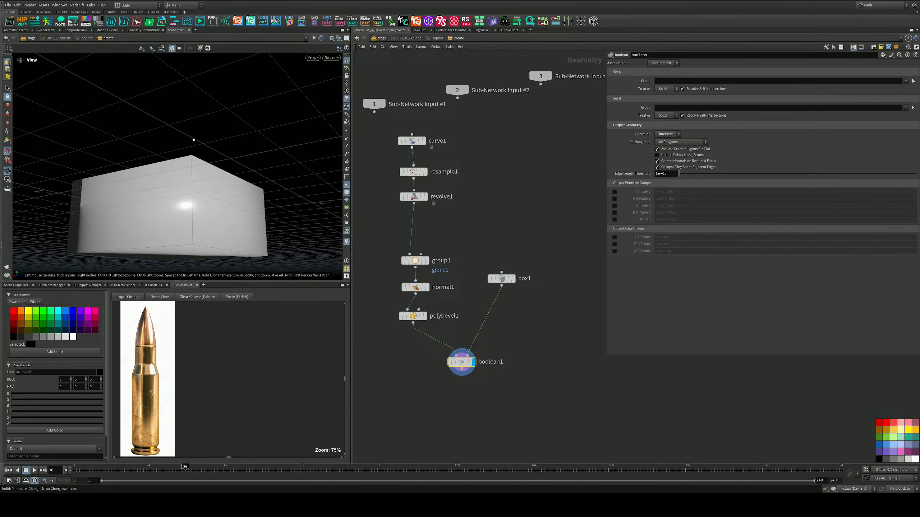
Step: Delete box1 and boolean1, and wire a displayed Clip node after polybevel1 instead
{"action": "left_click_drag", "start_coordinate": [560, 245], "coordinate": [470, 377]}
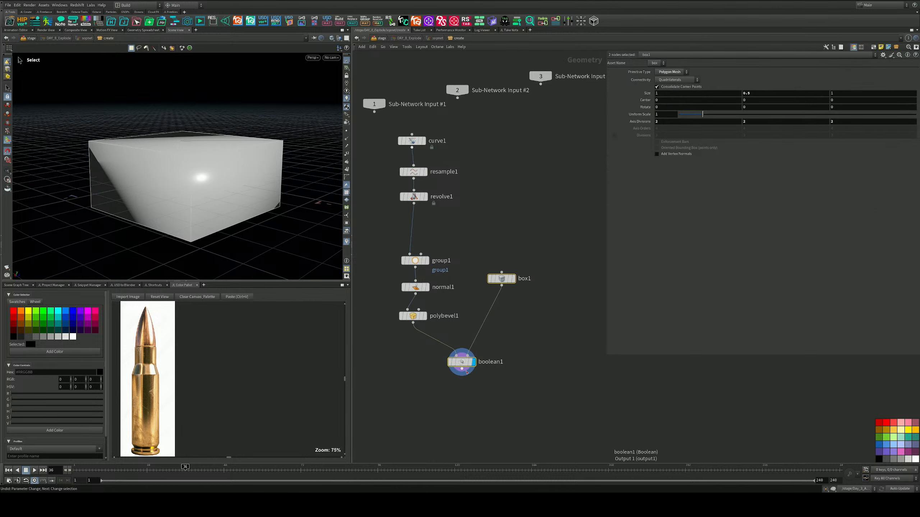
{"action": "key", "text": "Delete"}
{"action": "key", "text": "Tab"}
{"action": "type", "text": "cli"}
{"action": "key", "text": "Return"}
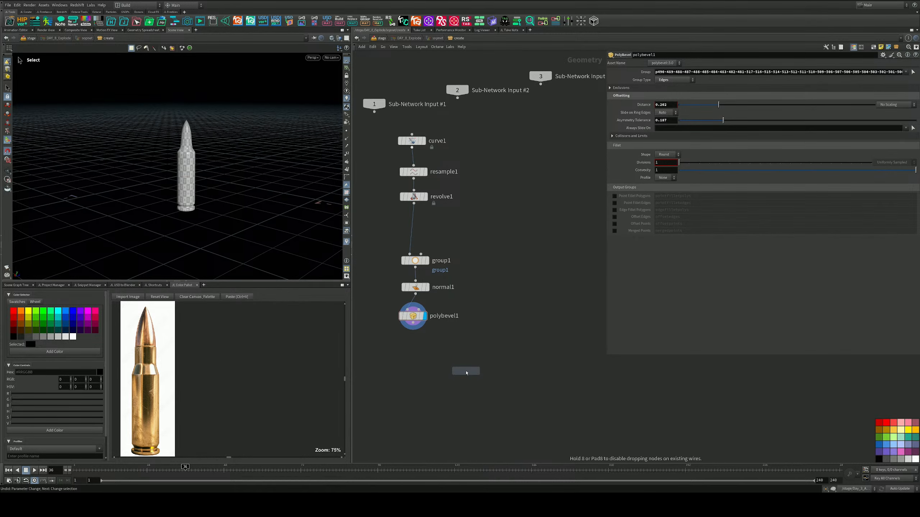
{"action": "left_click", "coordinate": [473, 359]}
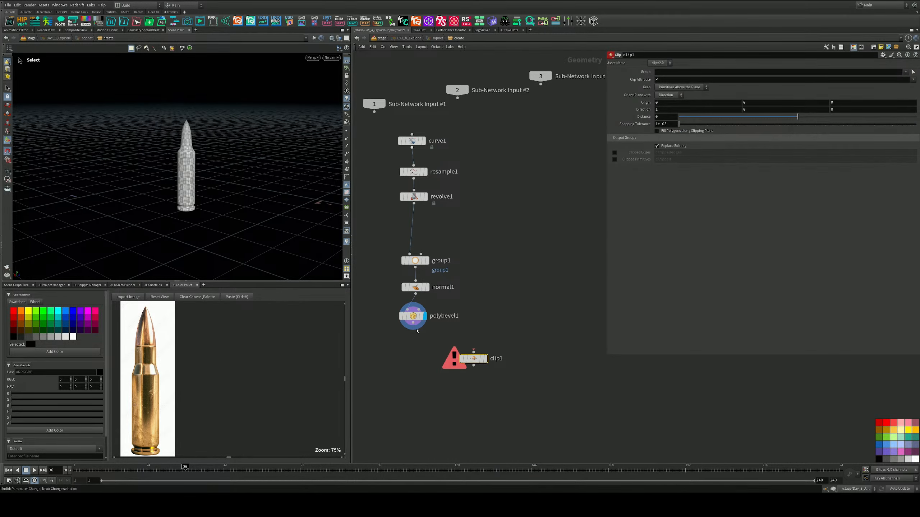
{"action": "left_click_drag", "start_coordinate": [413, 323], "coordinate": [474, 352]}
{"action": "left_click", "coordinate": [485, 359]}
Step: Set clip1's direction to 0, 1, 0 so the bullet is cut horizontally
{"action": "left_click_drag", "start_coordinate": [234, 207], "coordinate": [214, 214], "text": "alt"}
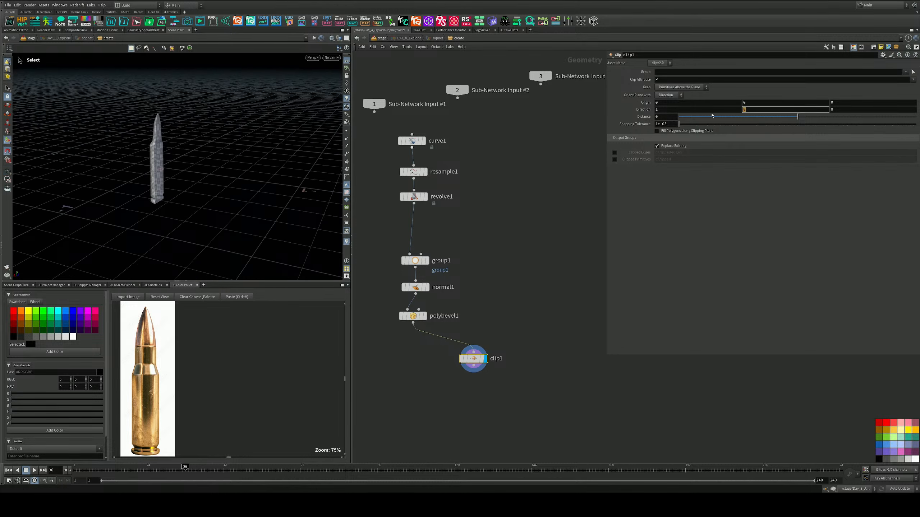
{"action": "left_click", "coordinate": [678, 109]}
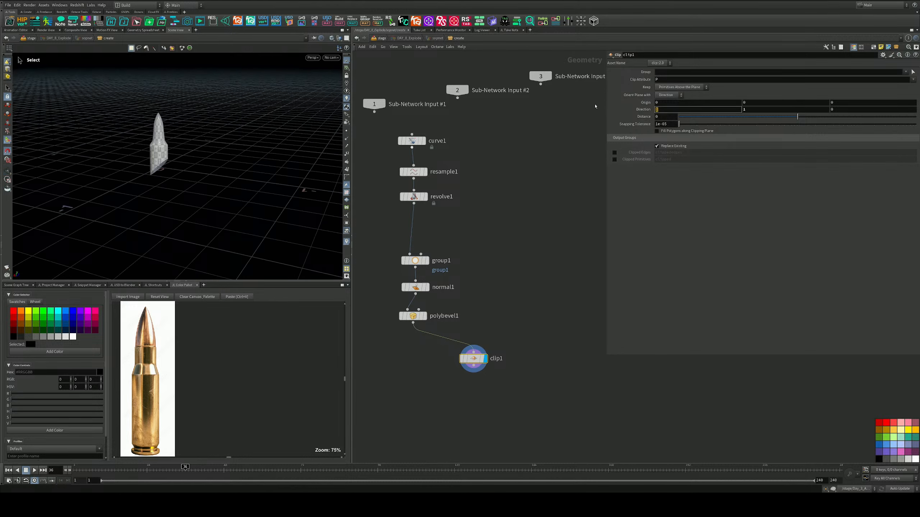
{"action": "key", "text": "Return"}
{"action": "left_click_drag", "start_coordinate": [131, 177], "coordinate": [173, 113], "text": "alt"}
{"action": "scroll", "coordinate": [171, 123], "scroll_direction": "up", "scroll_amount": 5}
Step: Enable Fill Polygons along Clipping Plane on clip1 and check the cut from below and up close
{"action": "left_click", "coordinate": [657, 131]}
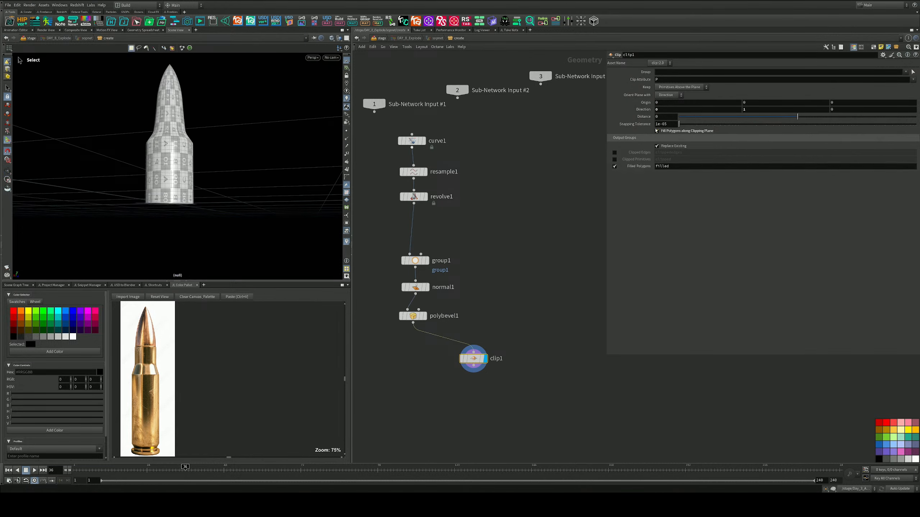
{"action": "left_click_drag", "start_coordinate": [287, 181], "coordinate": [200, 178], "text": "alt"}
{"action": "right_click_drag", "start_coordinate": [201, 177], "coordinate": [250, 179]}
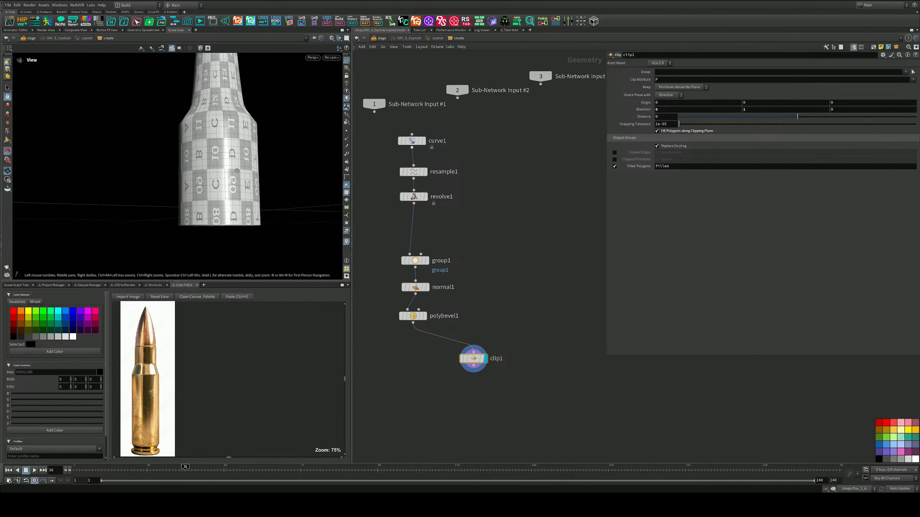
{"action": "middle_click_drag", "start_coordinate": [250, 180], "coordinate": [275, 196]}
{"action": "right_click_drag", "start_coordinate": [275, 195], "coordinate": [224, 186]}
Step: Raise clip1's origin Y to 0.23 so only the projectile tip is kept
{"action": "middle_click_drag", "start_coordinate": [224, 186], "coordinate": [328, 241]}
{"action": "left_click_drag", "start_coordinate": [510, 350], "coordinate": [438, 384]}
{"action": "middle_click_drag", "start_coordinate": [742, 102], "coordinate": [766, 115]}
Step: Duplicate clip1 as a second displayed branch from polybevel1 and set the copy's direction Y to -1
{"action": "middle_click_drag", "start_coordinate": [501, 230], "coordinate": [509, 90]}
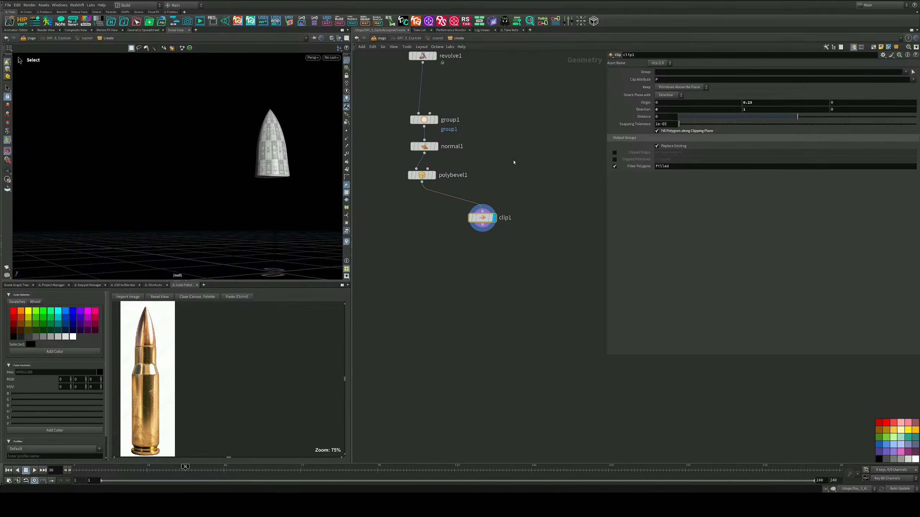
{"action": "key", "text": "Tab"}
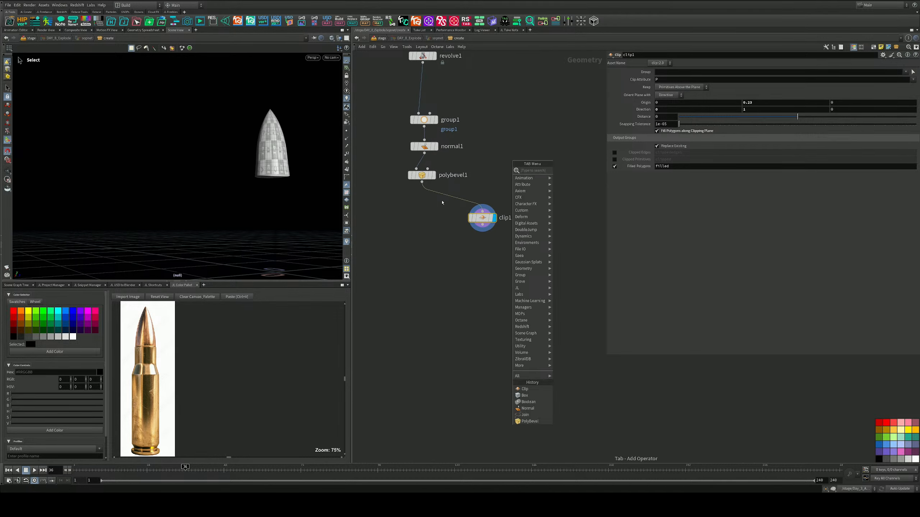
{"action": "left_click", "coordinate": [432, 229]}
{"action": "middle_click_drag", "start_coordinate": [438, 250], "coordinate": [448, 242]}
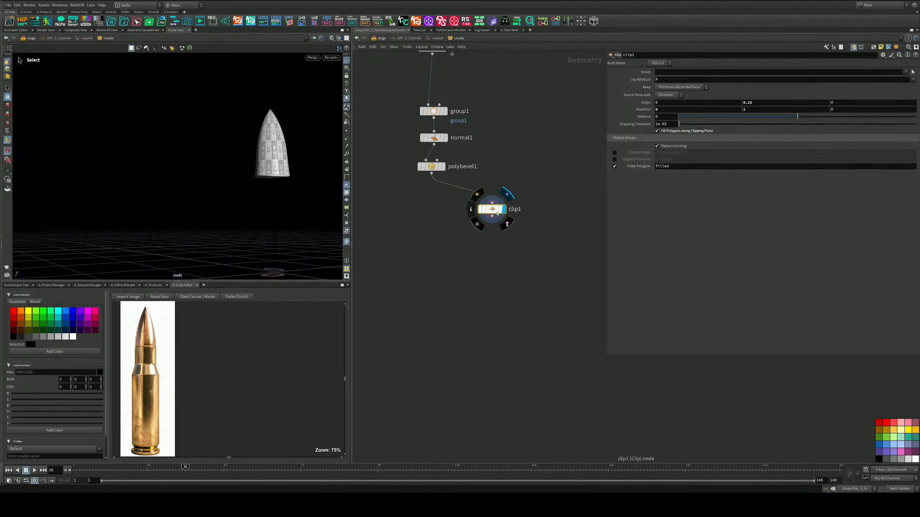
{"action": "left_click_drag", "start_coordinate": [500, 221], "coordinate": [410, 248], "text": "alt"}
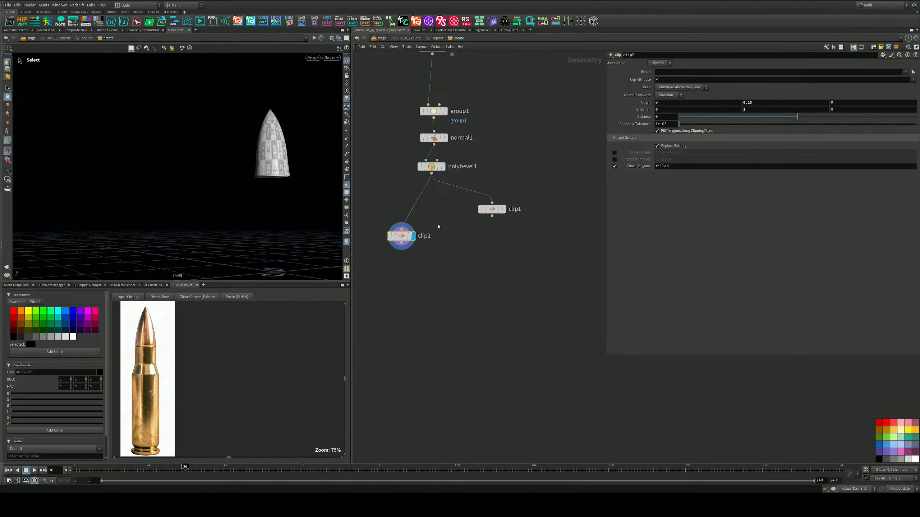
{"action": "left_click_drag", "start_coordinate": [707, 107], "coordinate": [694, 105]}
{"action": "type", "text": "-1"}
{"action": "key", "text": "Return"}
Step: Add a Merge node below the clips and wire clip2 and clip1 into it
{"action": "key", "text": "Tab"}
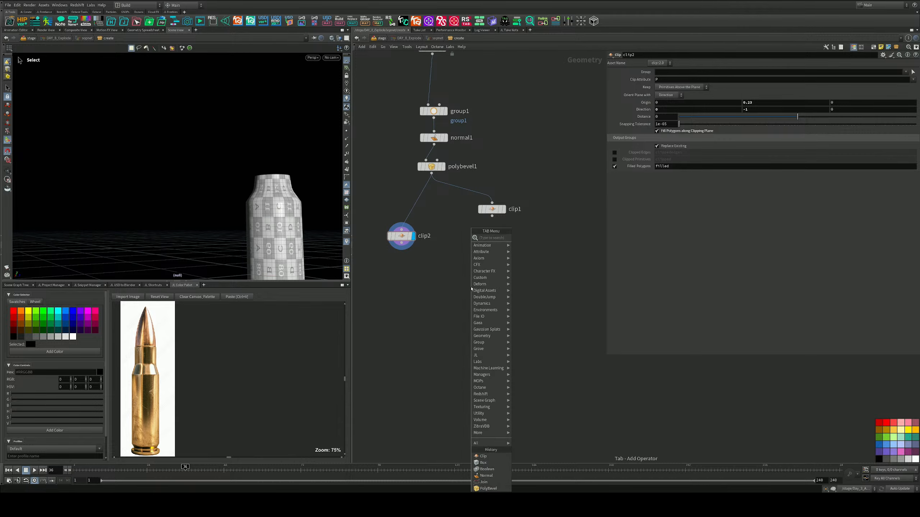
{"action": "type", "text": "m"}
{"action": "key", "text": "Escape"}
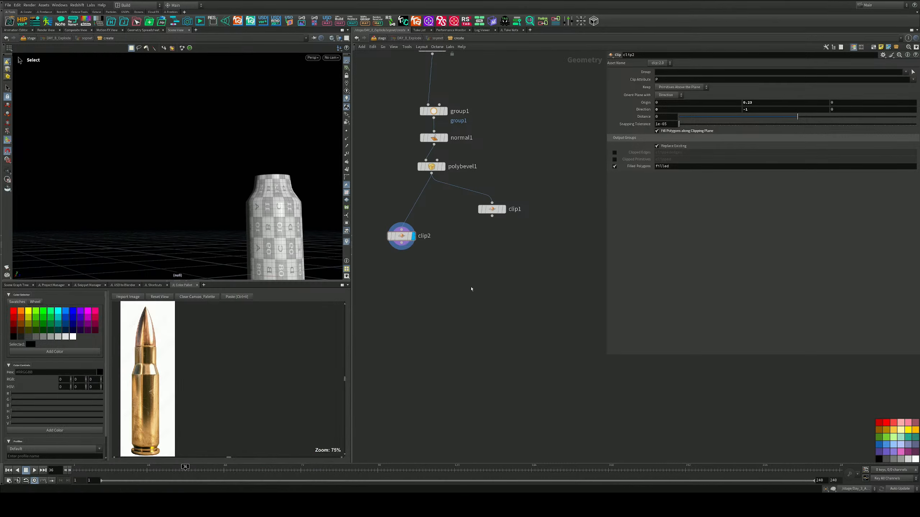
{"action": "key", "text": "Tab"}
{"action": "type", "text": "mer"}
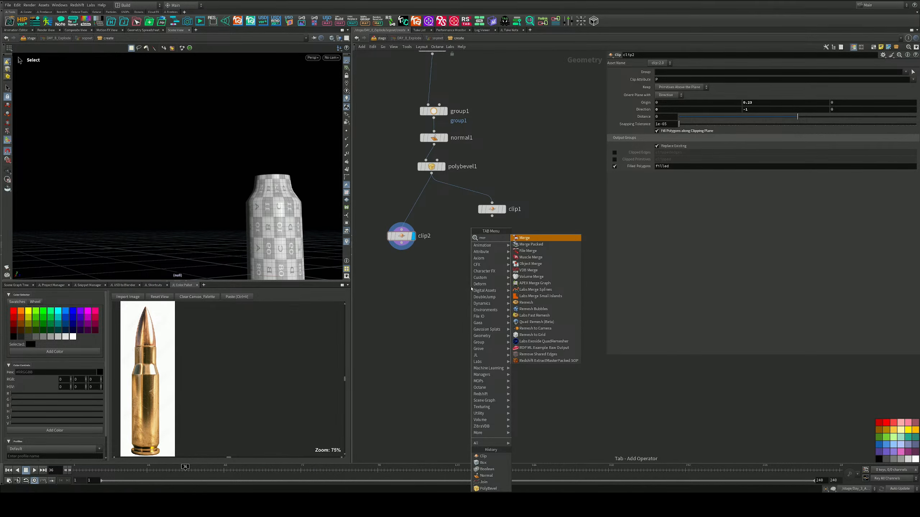
{"action": "key", "text": "Return"}
{"action": "left_click", "coordinate": [403, 307]}
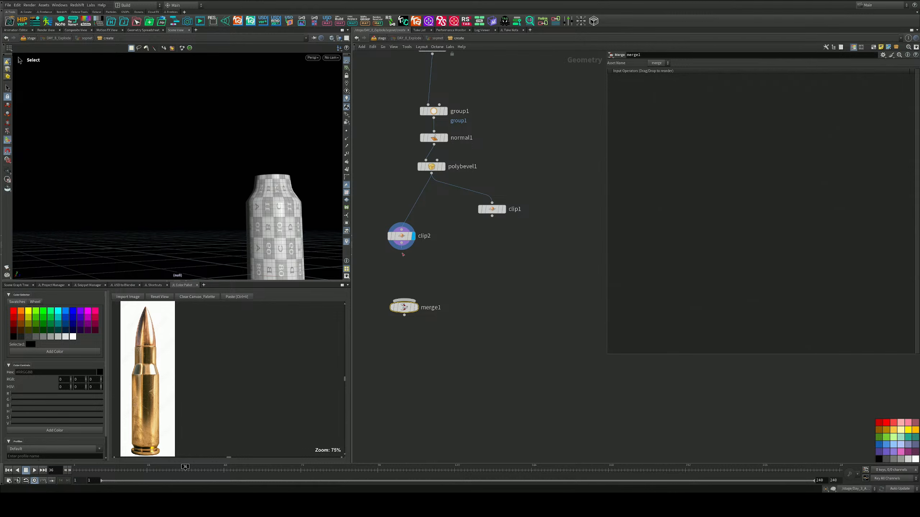
{"action": "left_click_drag", "start_coordinate": [403, 254], "coordinate": [492, 216]}
Step: Copy clip2's Origin parameter and paste it as relative references onto clip1's Origin
{"action": "left_click", "coordinate": [402, 236]}
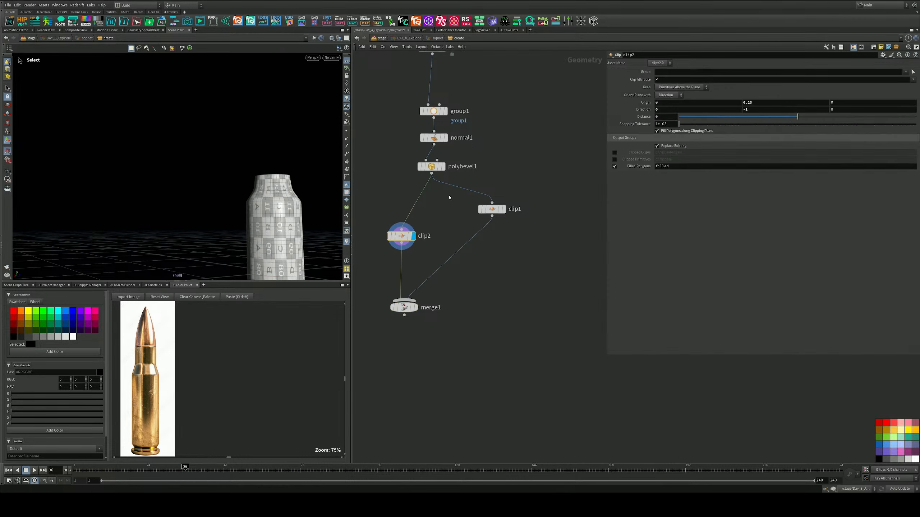
{"action": "right_click", "coordinate": [645, 104]}
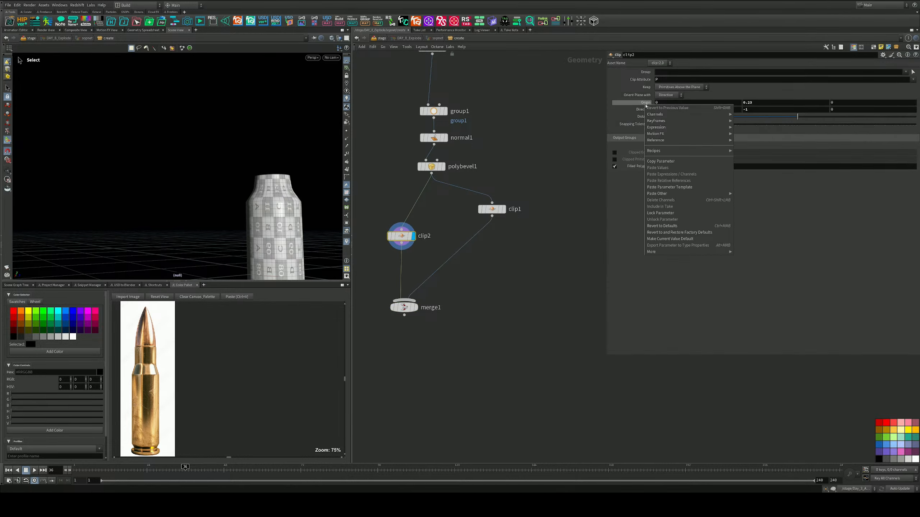
{"action": "left_click", "coordinate": [660, 162]}
{"action": "left_click", "coordinate": [492, 209]}
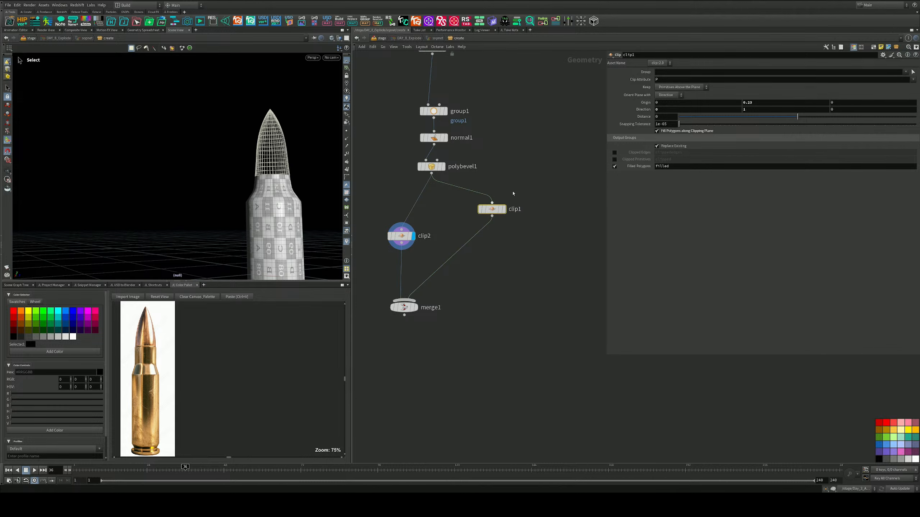
{"action": "right_click", "coordinate": [647, 103]}
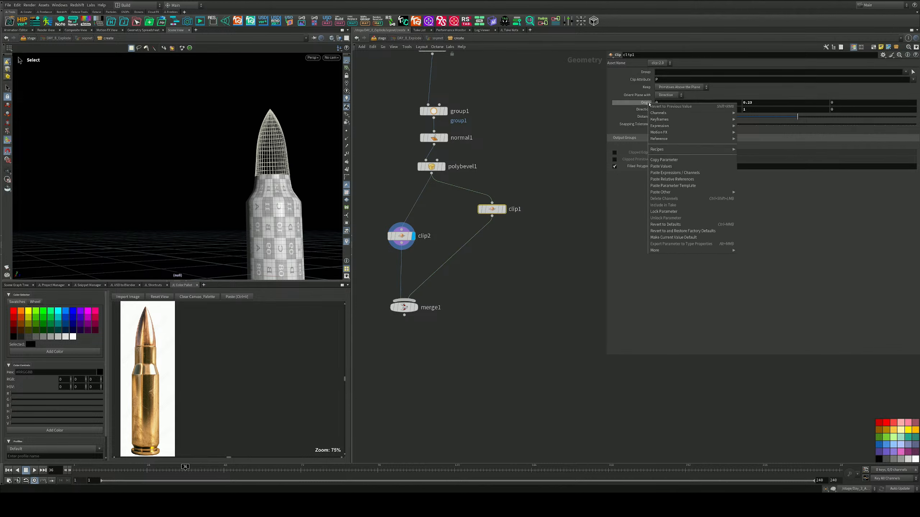
{"action": "left_click", "coordinate": [665, 173]}
Step: Rearrange the network with merge1 centred below the two clips and clip1 level with clip2
{"action": "middle_click_drag", "start_coordinate": [484, 279], "coordinate": [567, 254]}
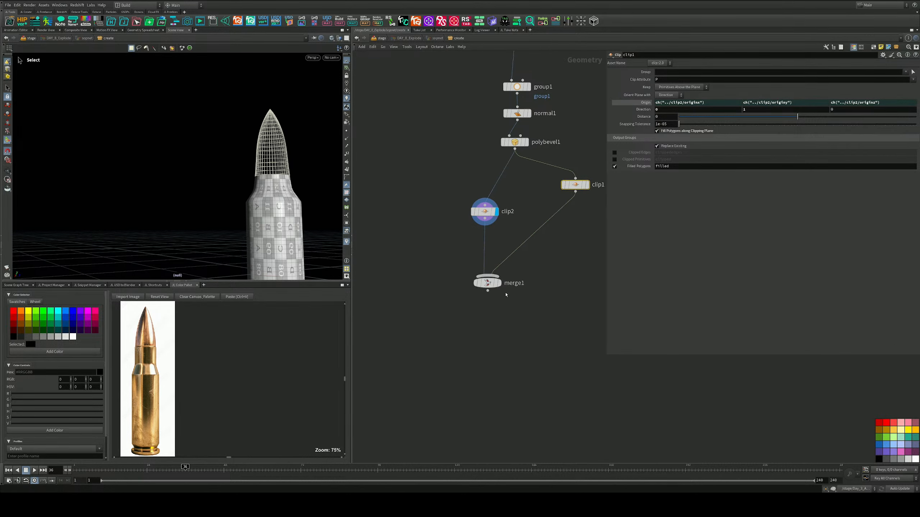
{"action": "left_click_drag", "start_coordinate": [495, 286], "coordinate": [542, 321]}
{"action": "middle_click_drag", "start_coordinate": [580, 230], "coordinate": [515, 249]}
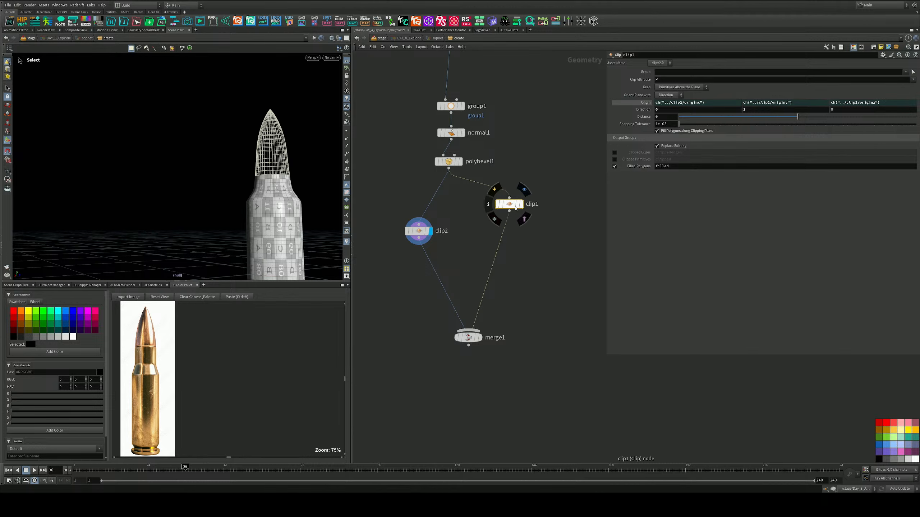
{"action": "left_click_drag", "start_coordinate": [510, 205], "coordinate": [511, 230]}
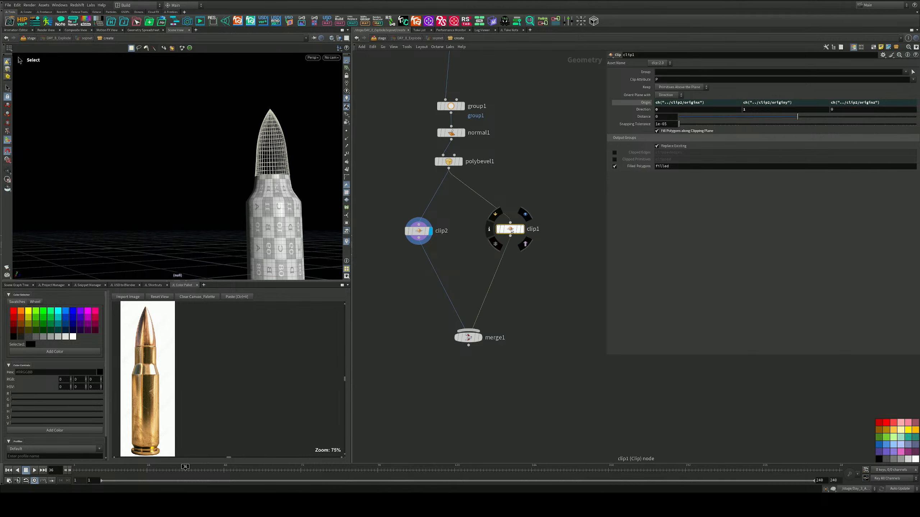
{"action": "key", "text": "d"}
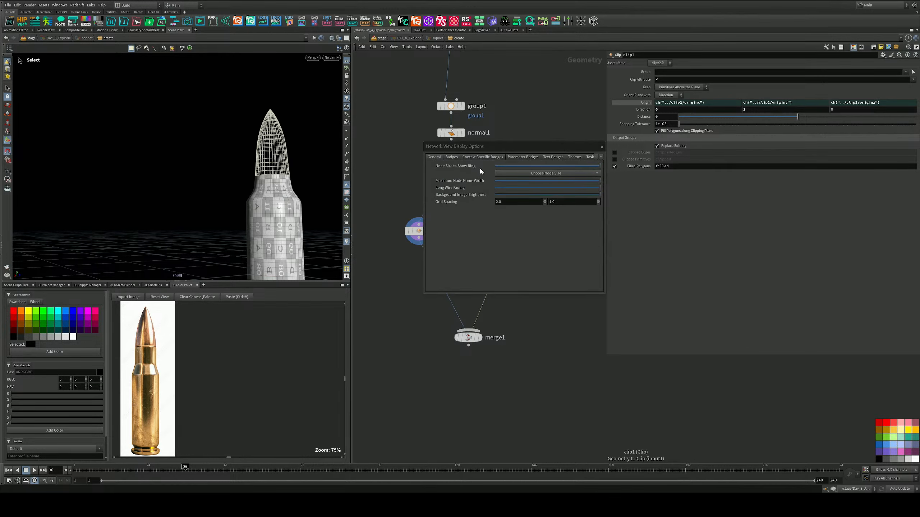
{"action": "left_click", "coordinate": [601, 149]}
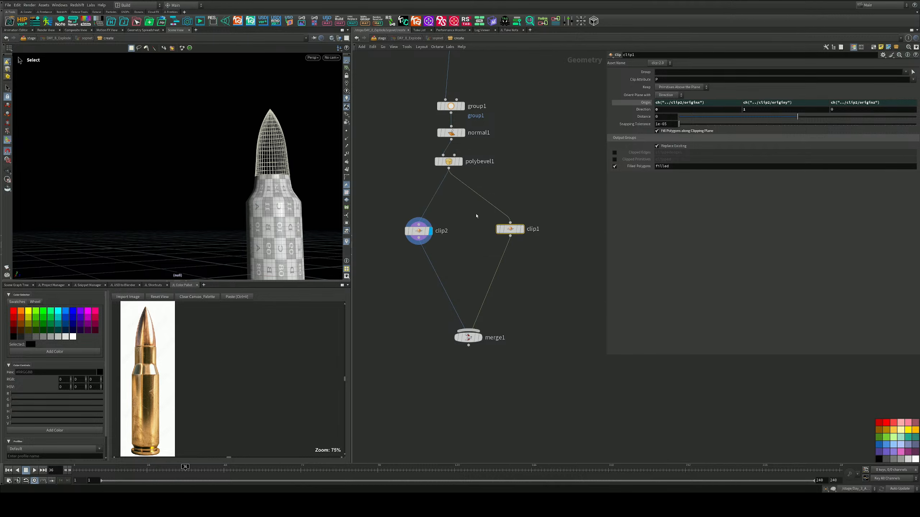
{"action": "left_click", "coordinate": [393, 47]}
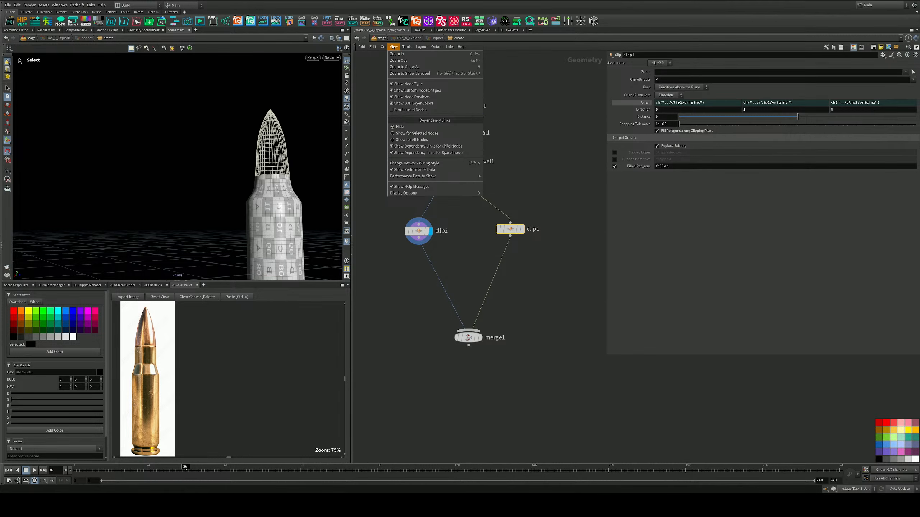
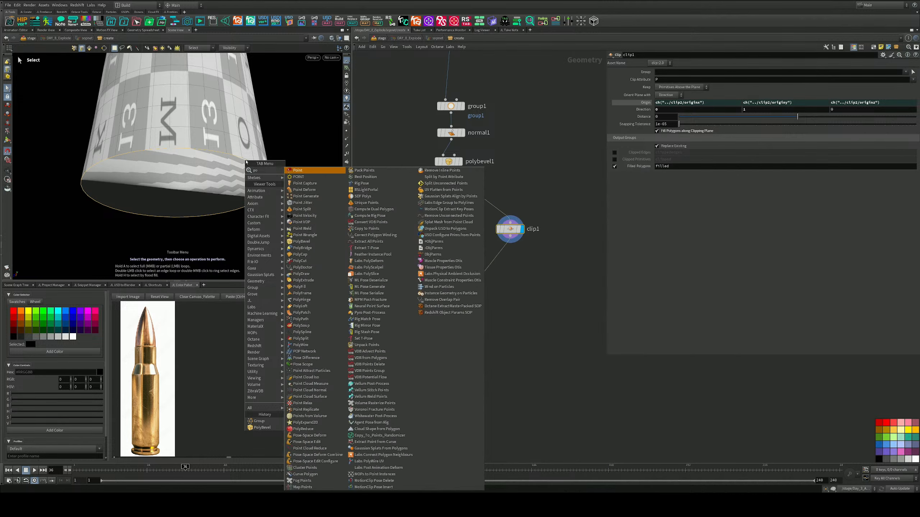
Step: Add a PolyBevel after clip1 on the tip's bottom edge loop with a distance of 0.001
{"action": "key", "text": "Return"}
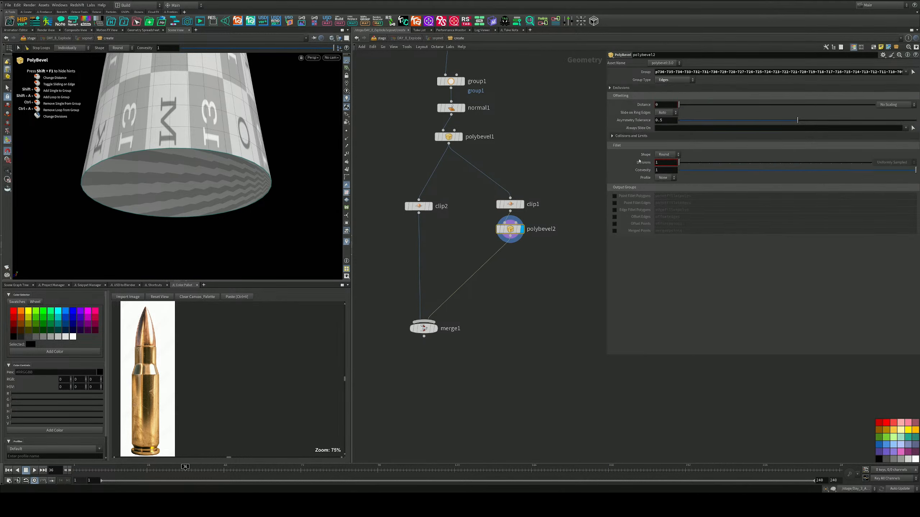
{"action": "left_click_drag", "start_coordinate": [680, 104], "coordinate": [680, 104]}
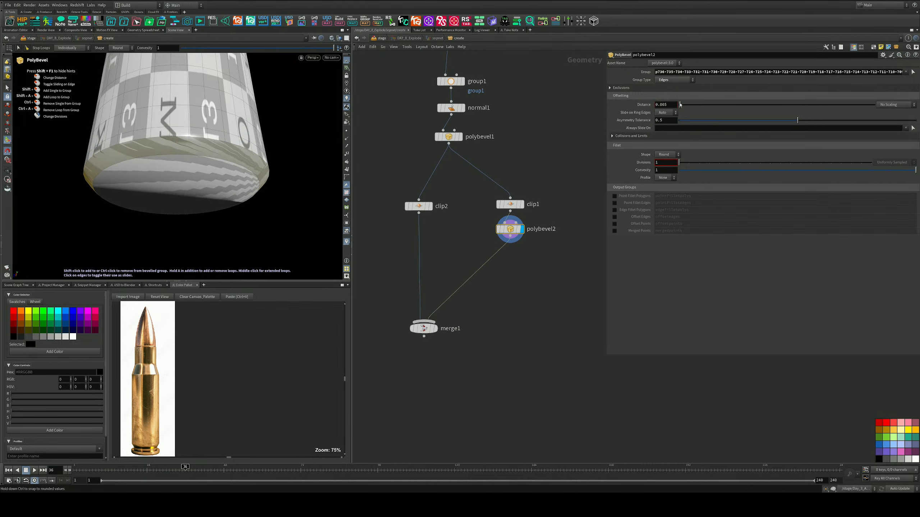
{"action": "middle_click_drag", "start_coordinate": [668, 104], "coordinate": [649, 130]}
{"action": "key", "text": "Escape"}
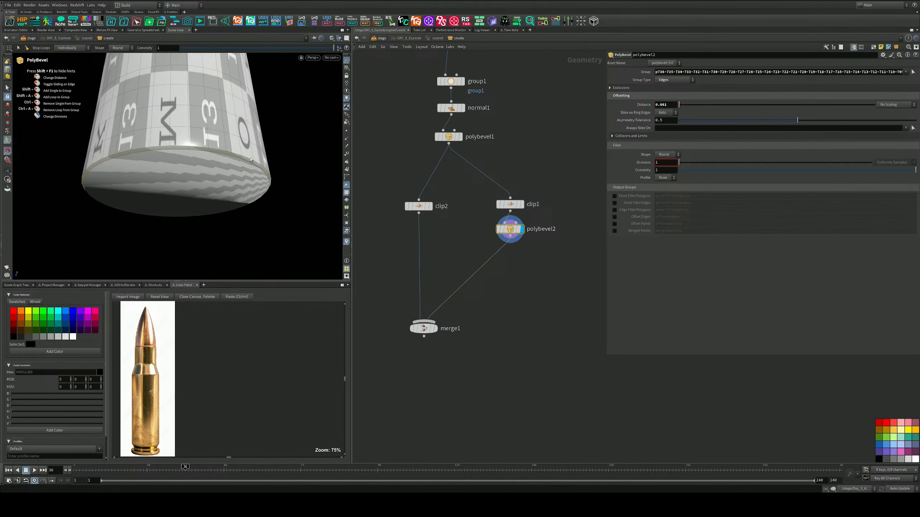
Step: Set polybevel2's divisions to 4 and distance to 0.002, and space the node further below clip1
{"action": "left_click_drag", "start_coordinate": [222, 152], "coordinate": [302, 92]}
{"action": "left_click_drag", "start_coordinate": [679, 162], "coordinate": [709, 162]}
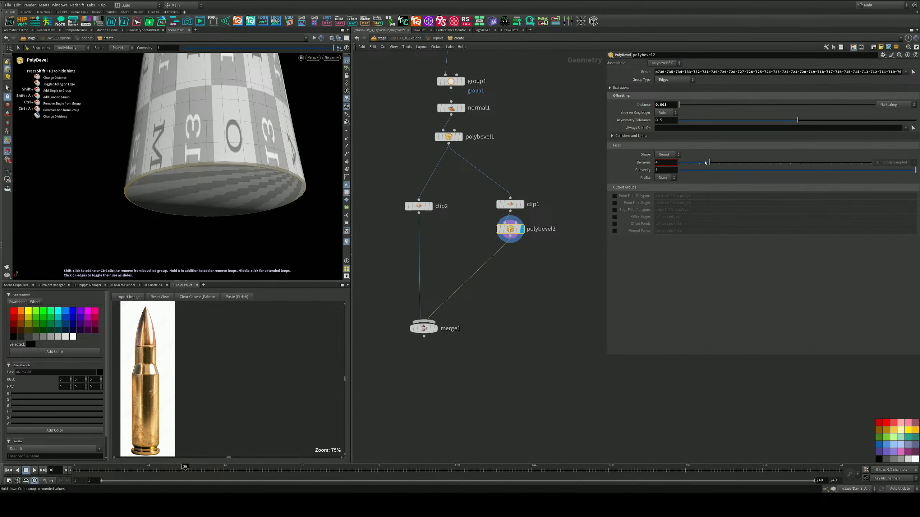
{"action": "mouse_move", "coordinate": [522, 230]}
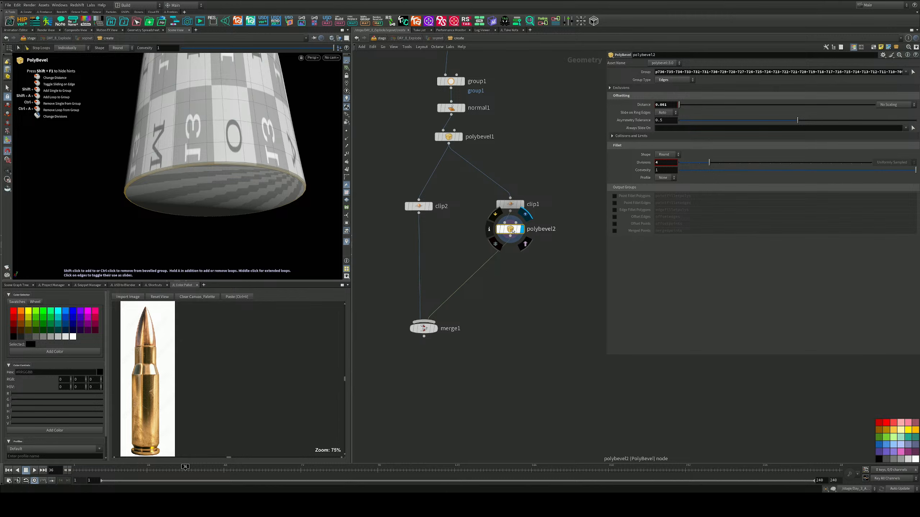
{"action": "left_click_drag", "start_coordinate": [513, 231], "coordinate": [513, 248]}
{"action": "middle_click_drag", "start_coordinate": [669, 104], "coordinate": [690, 132]}
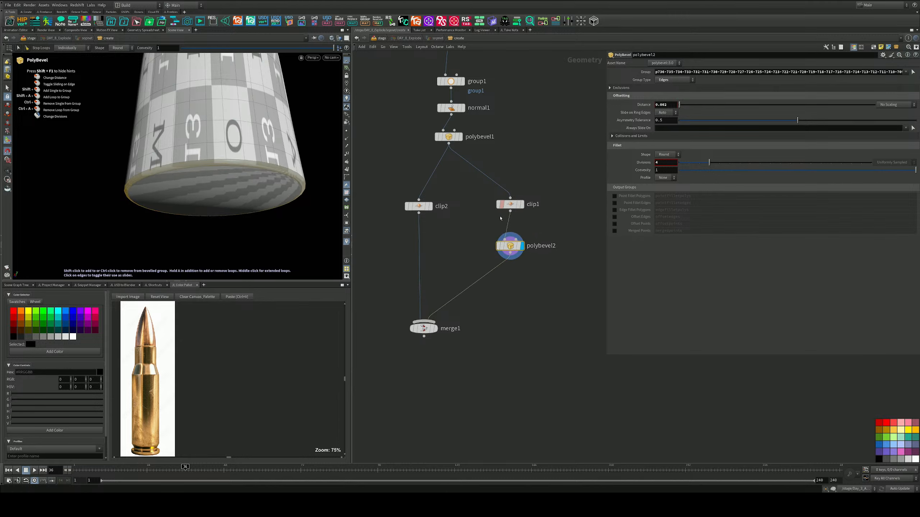
Step: Duplicate polybevel2 onto the wire below clip2 and reassign the copy's group to the casing's top rim edge loop
{"action": "mouse_move", "coordinate": [512, 247]}
{"action": "left_click_drag", "start_coordinate": [512, 246], "coordinate": [415, 251], "text": "alt"}
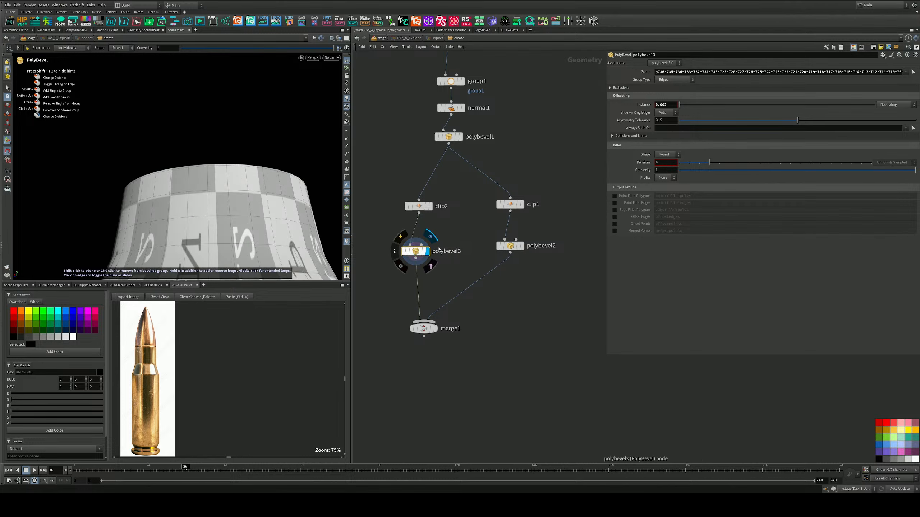
{"action": "left_click_drag", "start_coordinate": [254, 188], "coordinate": [253, 247], "text": "alt"}
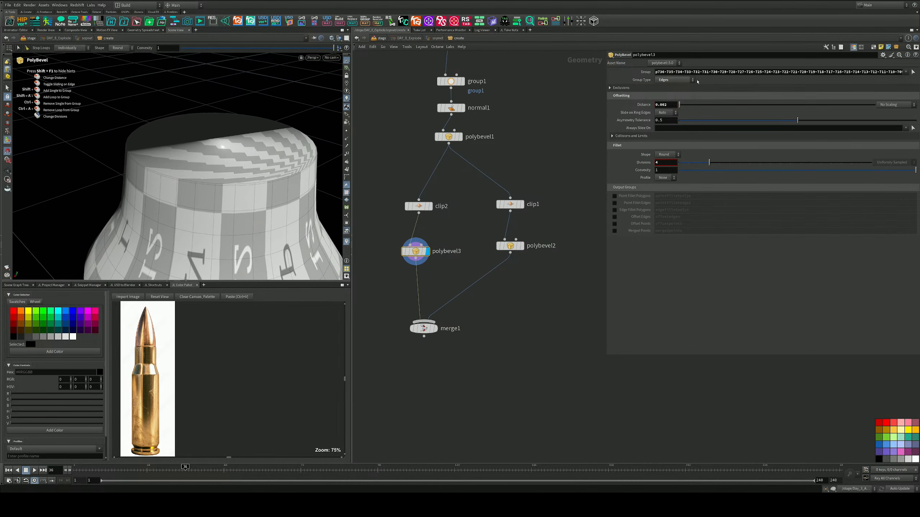
{"action": "left_click", "coordinate": [912, 72]}
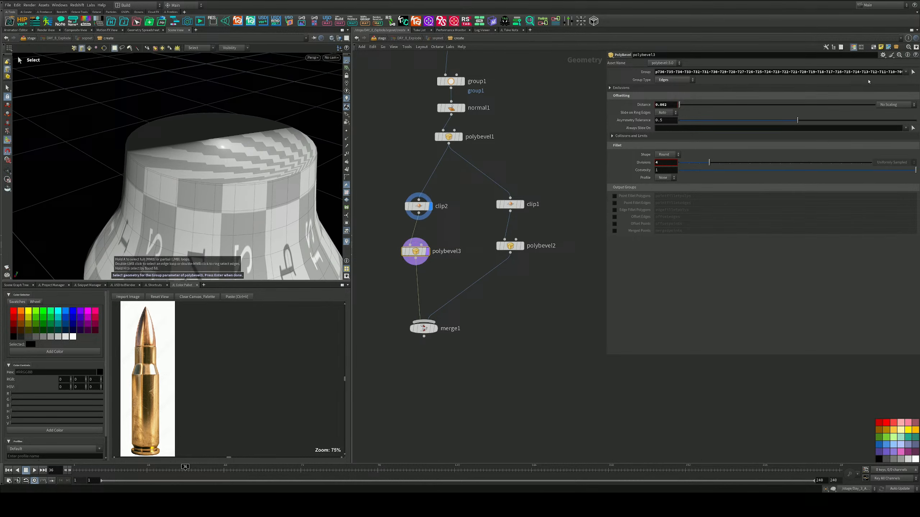
{"action": "double_click", "coordinate": [276, 181]}
{"action": "key", "text": "Return"}
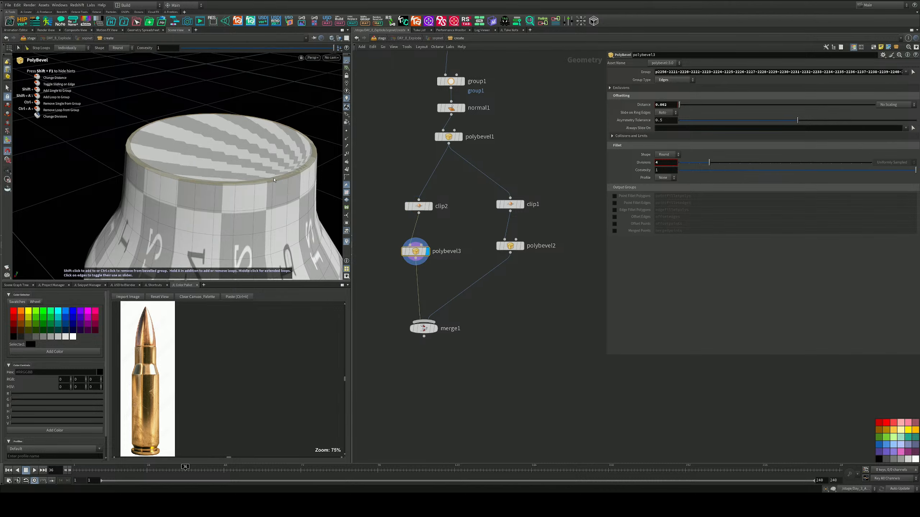
{"action": "left_click_drag", "start_coordinate": [261, 177], "coordinate": [294, 173], "text": "alt"}
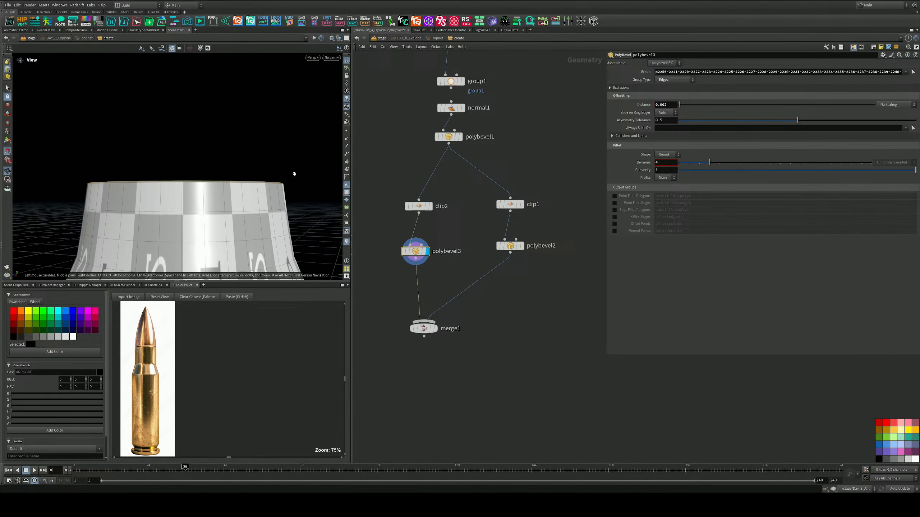
Step: Display merge1 and inspect the combined bullet against the reference image
{"action": "left_click", "coordinate": [435, 328]}
{"action": "left_click_drag", "start_coordinate": [232, 174], "coordinate": [250, 181], "text": "alt"}
{"action": "right_click_drag", "start_coordinate": [250, 181], "coordinate": [203, 196], "text": "alt"}
{"action": "middle_click_drag", "start_coordinate": [239, 203], "coordinate": [242, 163], "text": "alt"}
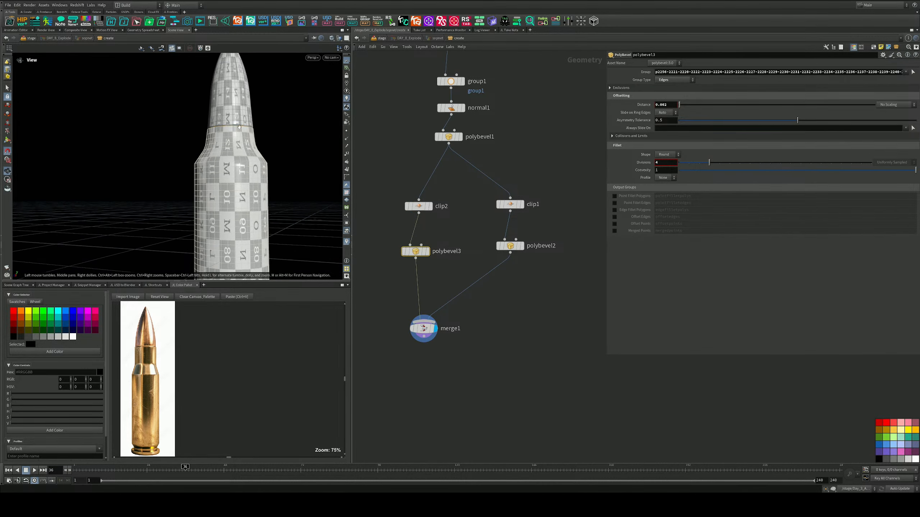
{"action": "right_click_drag", "start_coordinate": [268, 170], "coordinate": [250, 183], "text": "alt"}
{"action": "middle_click_drag", "start_coordinate": [250, 184], "coordinate": [213, 136], "text": "alt"}
{"action": "left_click_drag", "start_coordinate": [213, 136], "coordinate": [233, 154], "text": "alt"}
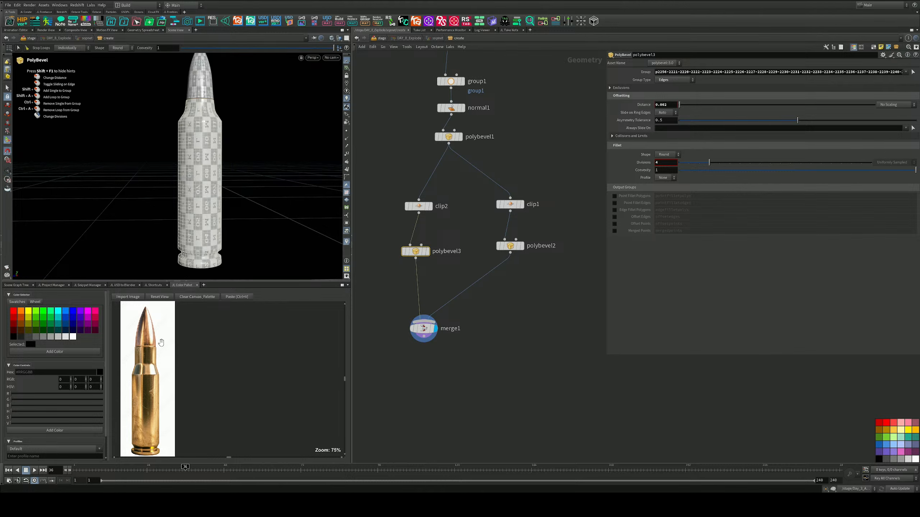
{"action": "scroll", "coordinate": [238, 181], "scroll_direction": "down", "scroll_amount": 3, "text": "alt"}
{"action": "left_click_drag", "start_coordinate": [236, 183], "coordinate": [232, 179], "text": "alt"}
{"action": "middle_click_drag", "start_coordinate": [232, 192], "coordinate": [234, 212], "text": "alt"}
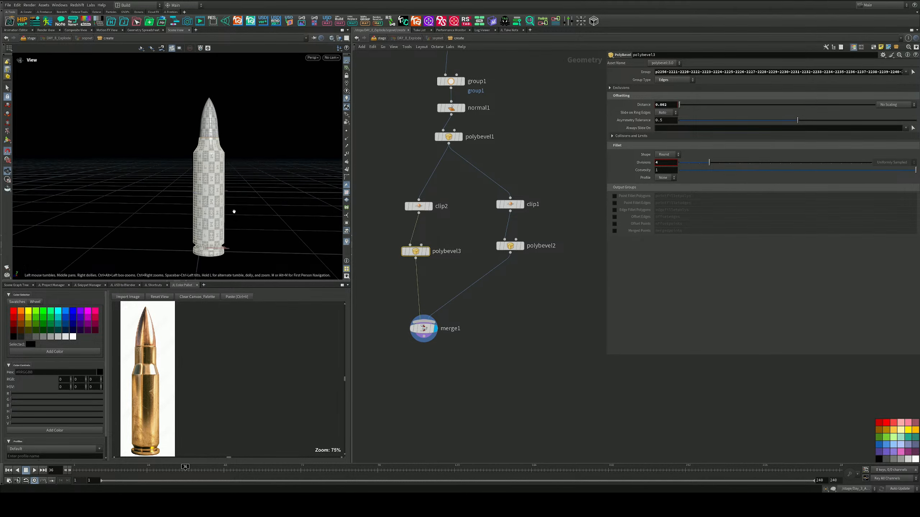
{"action": "left_click_drag", "start_coordinate": [236, 161], "coordinate": [255, 145], "text": "alt"}
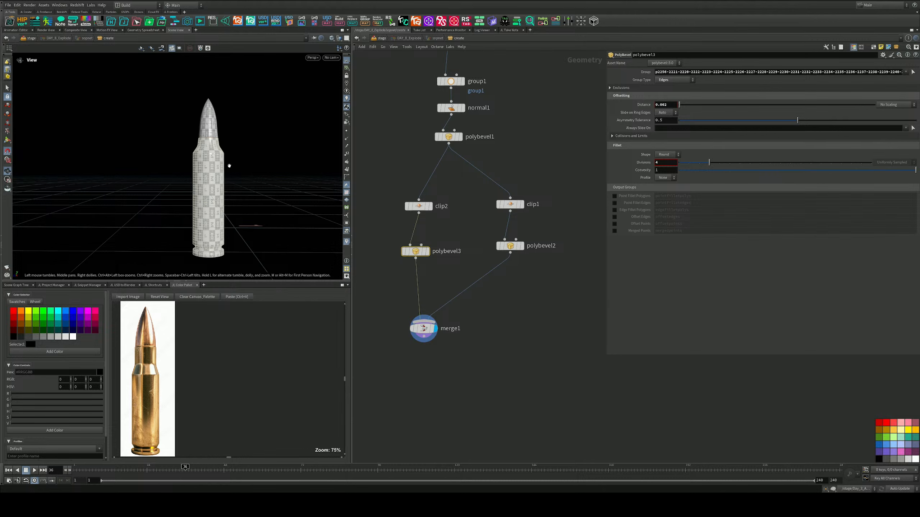
Step: Review the node chain up to curve1 and inspect the casing with polybevel3 displayed
{"action": "middle_click_drag", "start_coordinate": [504, 139], "coordinate": [508, 219]}
{"action": "scroll", "coordinate": [500, 208], "scroll_direction": "up", "scroll_amount": 3}
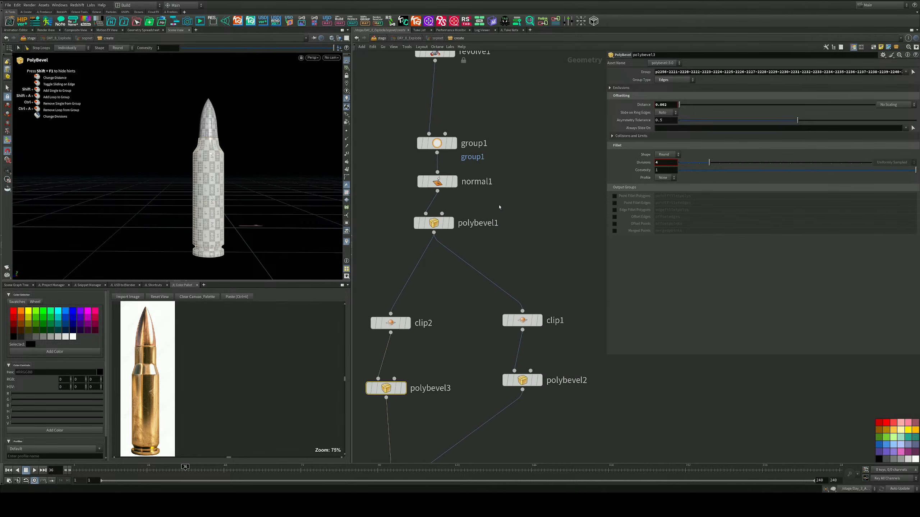
{"action": "left_click_drag", "start_coordinate": [502, 132], "coordinate": [404, 244]}
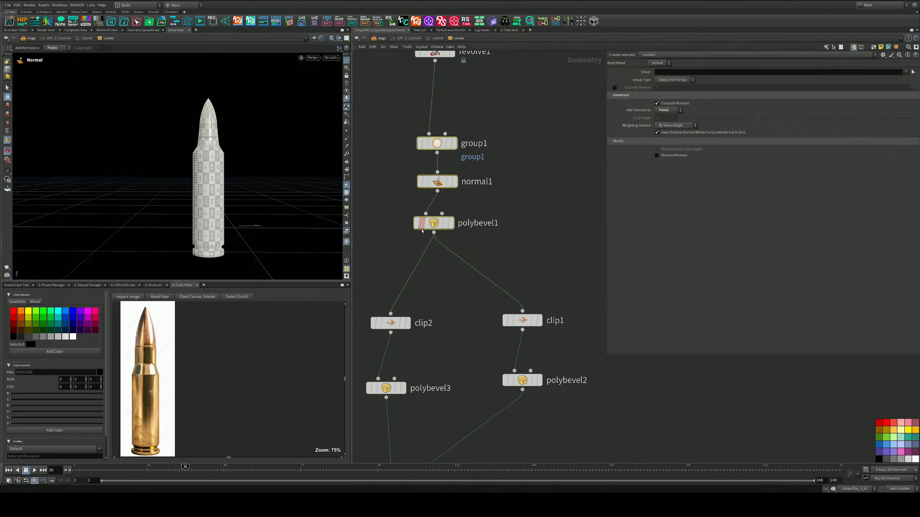
{"action": "left_click", "coordinate": [437, 190]}
{"action": "key", "text": "Escape"}
{"action": "middle_click_drag", "start_coordinate": [464, 304], "coordinate": [516, 154]}
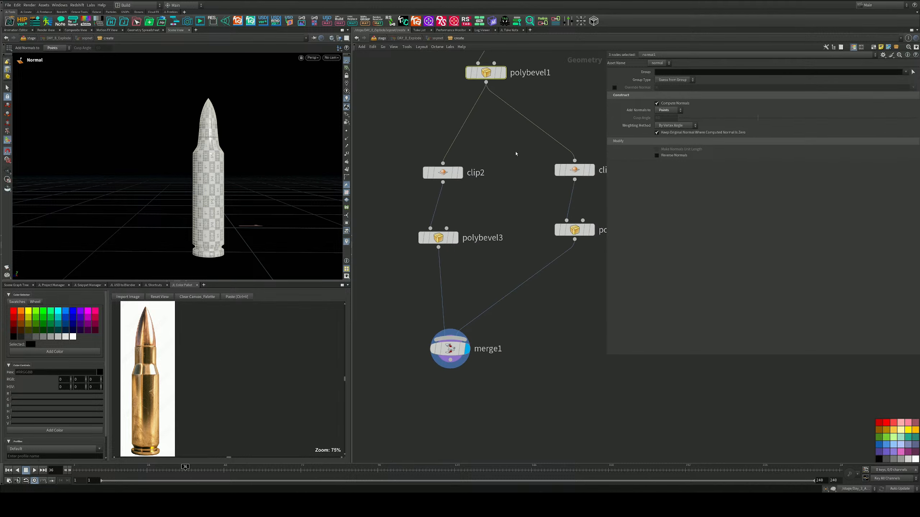
{"action": "left_click", "coordinate": [455, 241]}
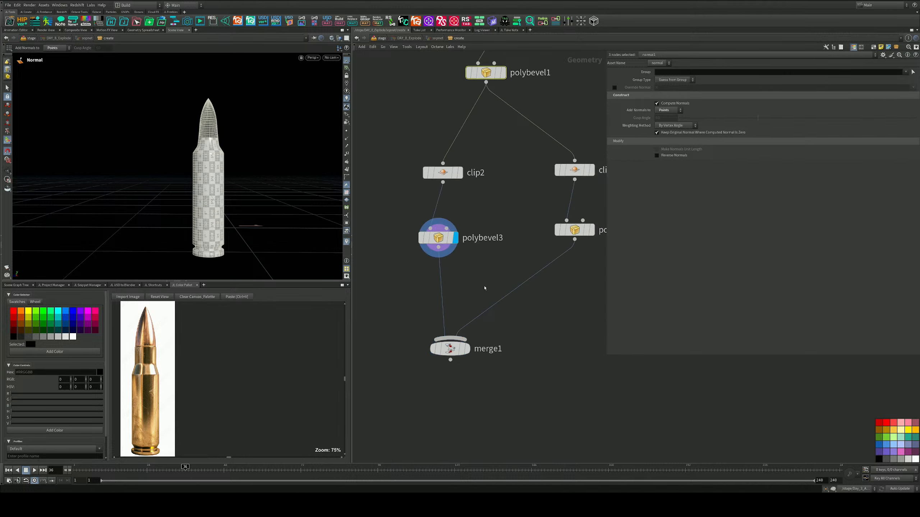
{"action": "middle_click_drag", "start_coordinate": [511, 237], "coordinate": [486, 394]}
{"action": "middle_click_drag", "start_coordinate": [537, 188], "coordinate": [543, 306]}
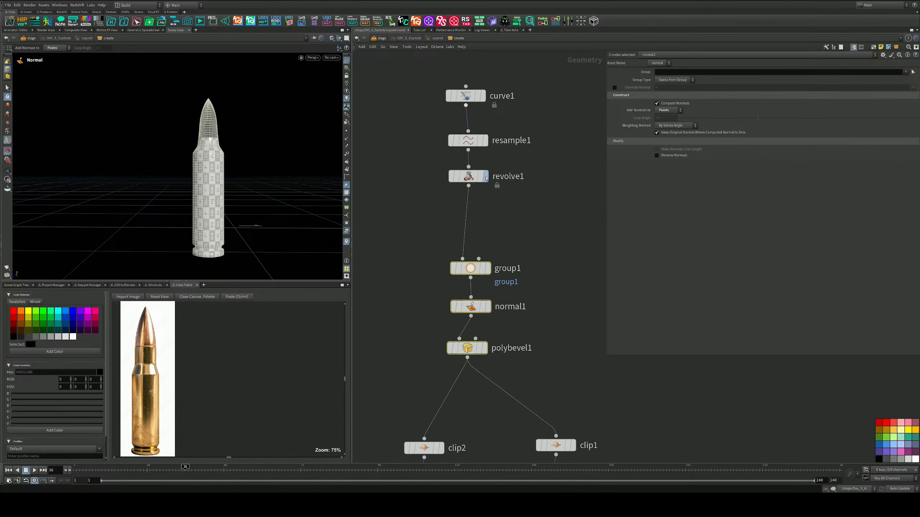
{"action": "mouse_move", "coordinate": [488, 143]}
{"action": "left_click_drag", "start_coordinate": [242, 156], "coordinate": [232, 186], "text": "alt"}
{"action": "right_click_drag", "start_coordinate": [232, 185], "coordinate": [290, 138], "text": "alt"}
{"action": "left_click_drag", "start_coordinate": [290, 139], "coordinate": [268, 121], "text": "alt"}
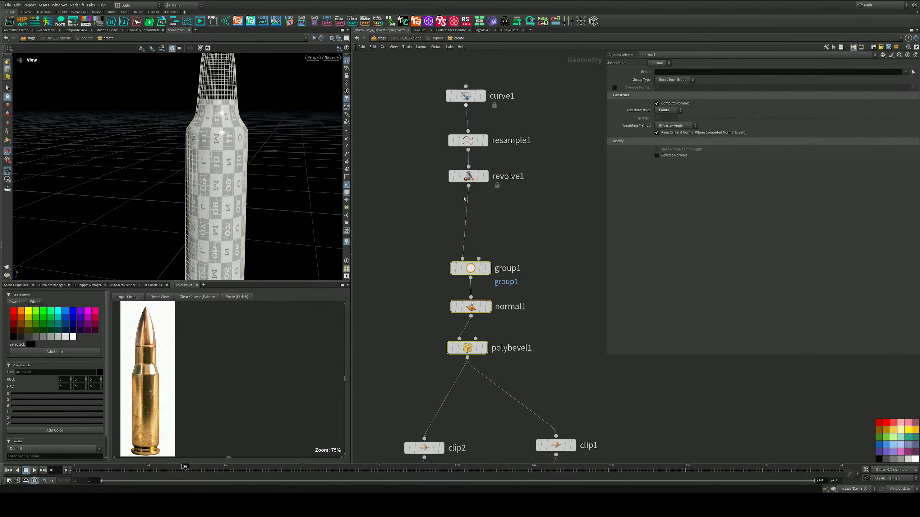
Step: Display revolve1, check its mesh with the Select tool active, and bypass resample1
{"action": "left_click", "coordinate": [488, 180]}
{"action": "left_click_drag", "start_coordinate": [239, 178], "coordinate": [249, 156], "text": "alt"}
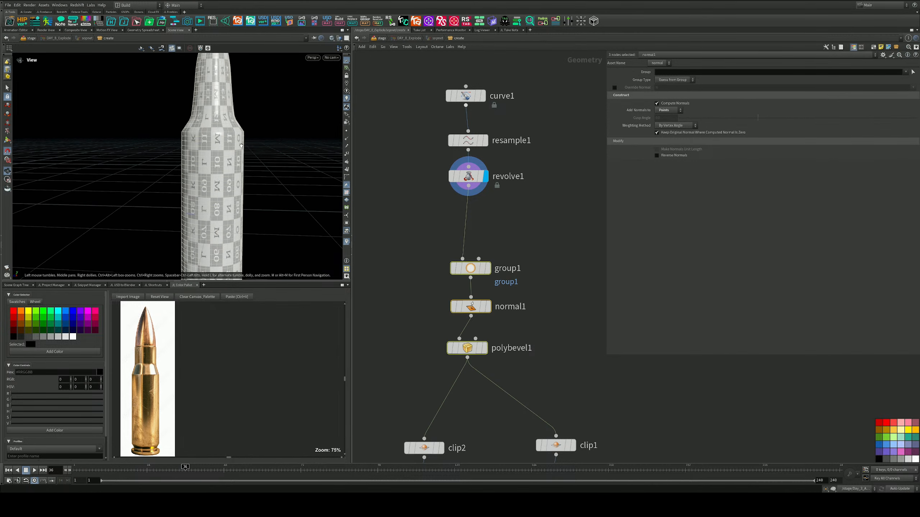
{"action": "right_click_drag", "start_coordinate": [250, 156], "coordinate": [220, 163], "text": "alt"}
{"action": "left_click_drag", "start_coordinate": [220, 163], "coordinate": [223, 157], "text": "alt"}
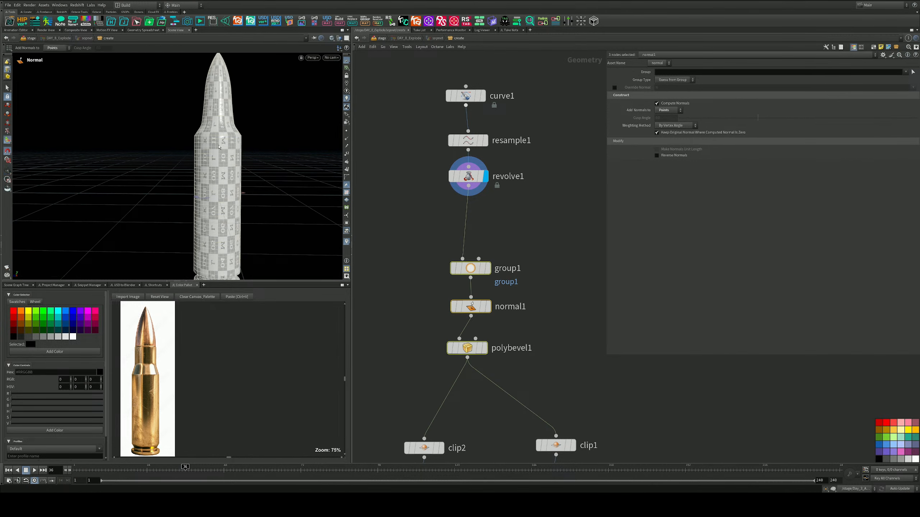
{"action": "left_click", "coordinate": [8, 88]}
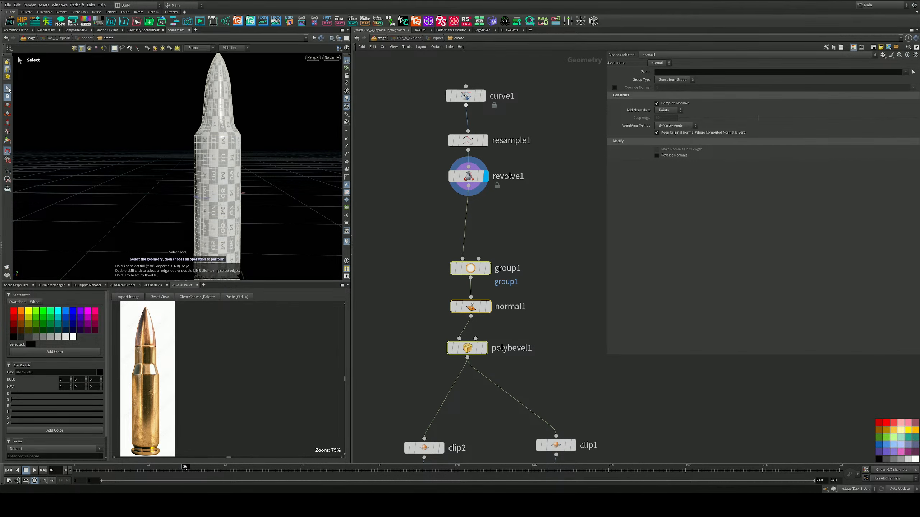
{"action": "left_click_drag", "start_coordinate": [249, 159], "coordinate": [254, 164], "text": "alt"}
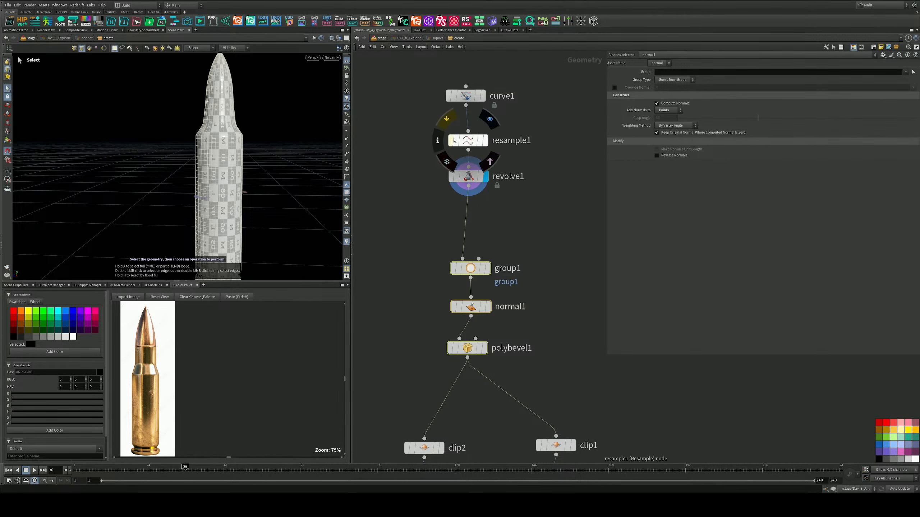
{"action": "left_click", "coordinate": [452, 140]}
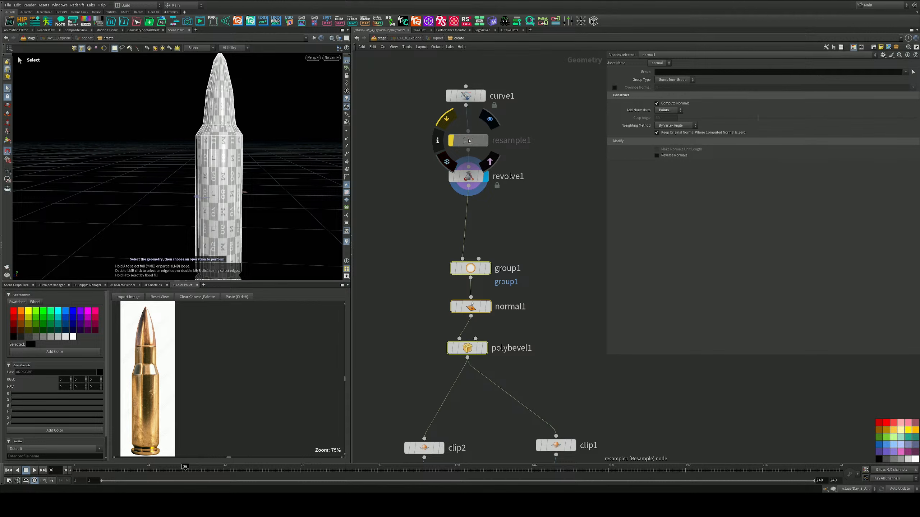
Step: Select clip1, bypass polybevel1, and display clip1 to check its output
{"action": "middle_click_drag", "start_coordinate": [560, 377], "coordinate": [554, 229]}
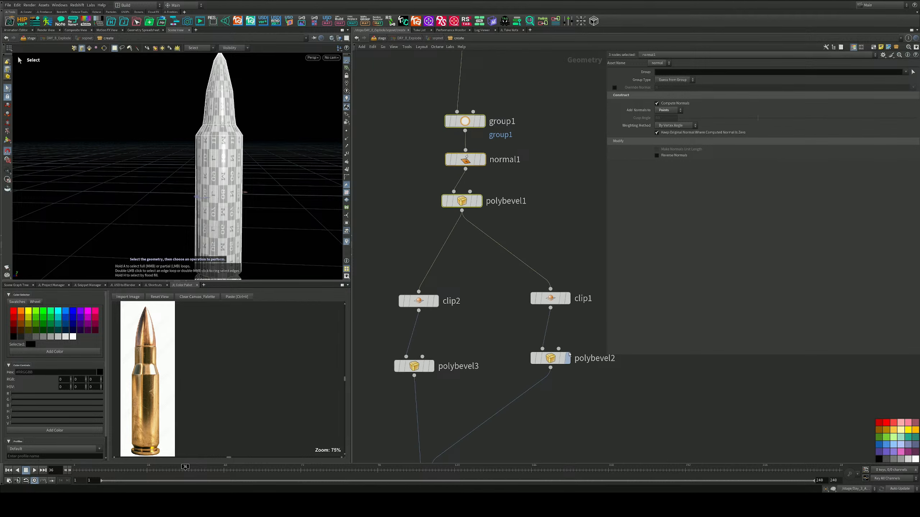
{"action": "left_click", "coordinate": [567, 299]}
{"action": "middle_click_drag", "start_coordinate": [567, 298], "coordinate": [556, 200]}
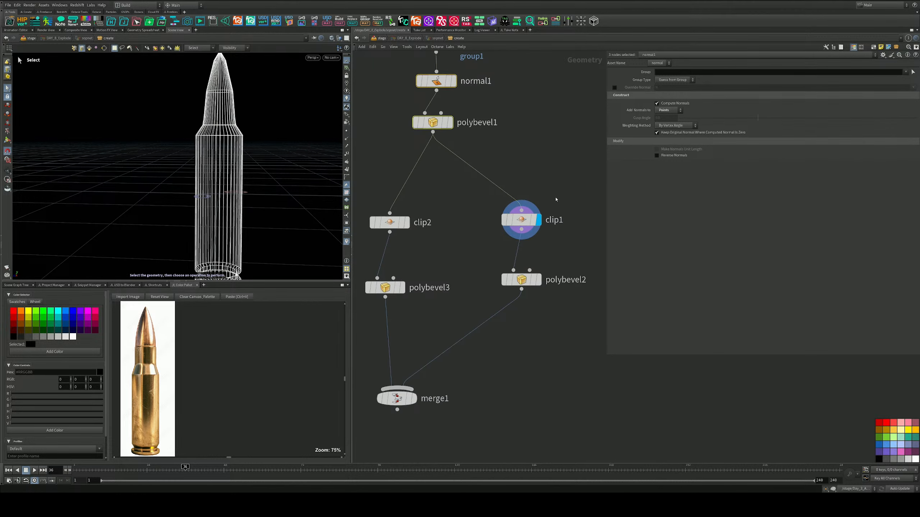
{"action": "left_click", "coordinate": [523, 220]}
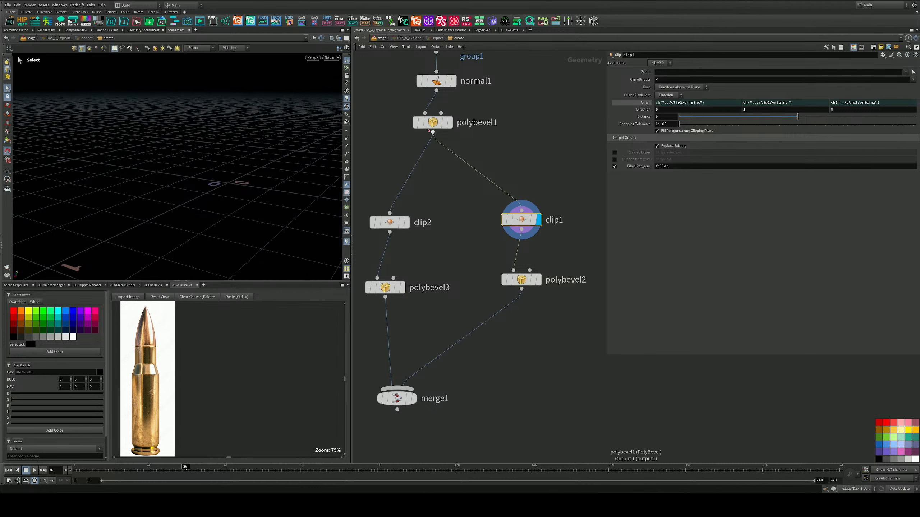
{"action": "left_click", "coordinate": [454, 101]}
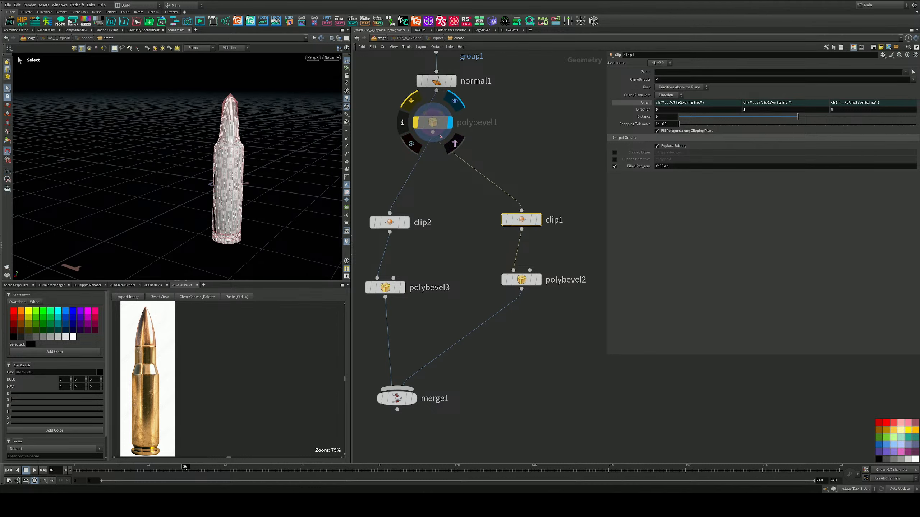
{"action": "left_click", "coordinate": [543, 199]}
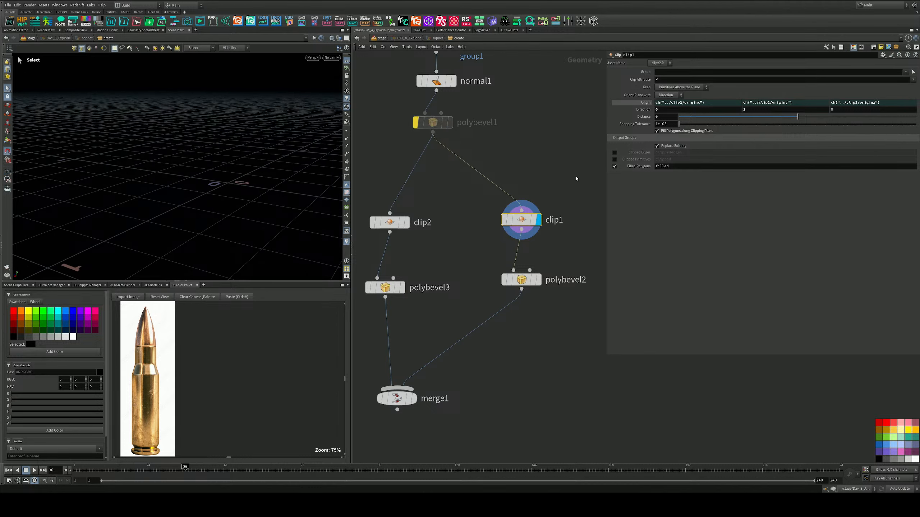
Step: Display clip2, group1 and normal1 in turn to check the geometry at each point of the chain
{"action": "left_click", "coordinate": [412, 202]}
{"action": "middle_click_drag", "start_coordinate": [437, 222], "coordinate": [514, 238]}
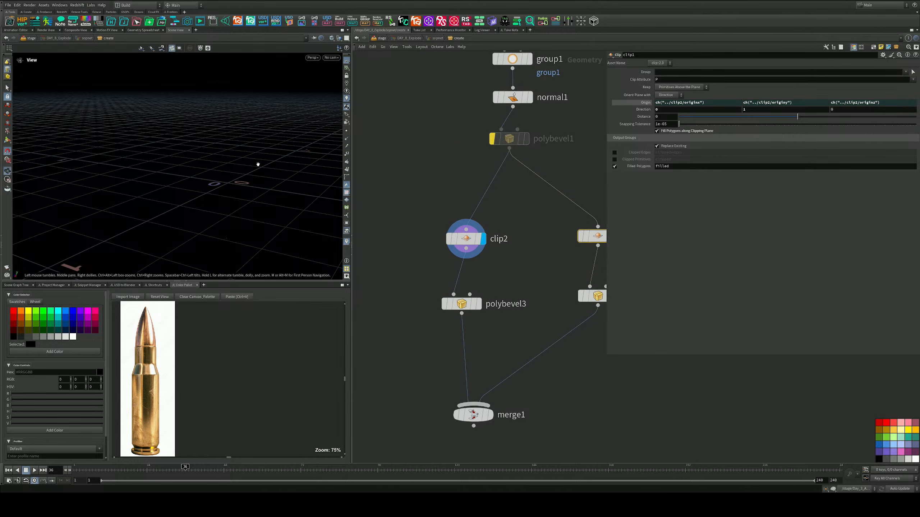
{"action": "right_click_drag", "start_coordinate": [257, 164], "coordinate": [196, 180], "text": "alt"}
{"action": "key", "text": "s"}
{"action": "middle_click_drag", "start_coordinate": [564, 62], "coordinate": [516, 216]}
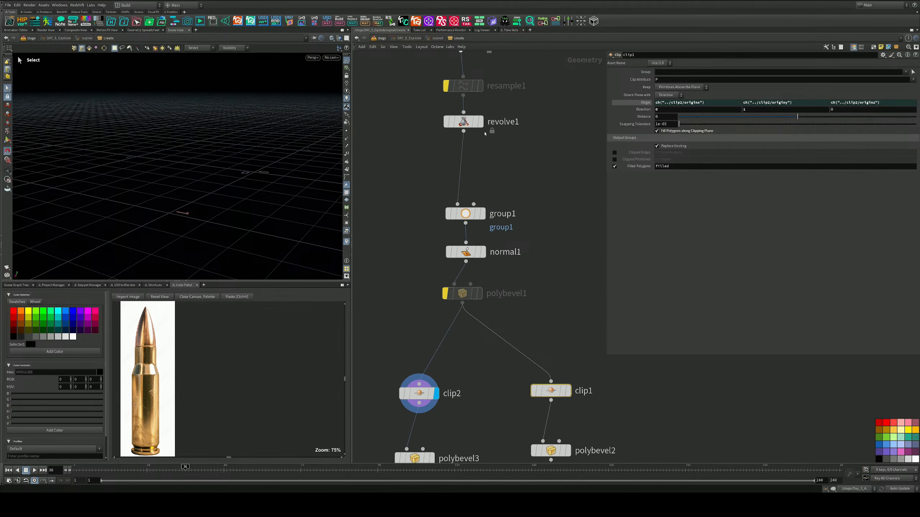
{"action": "left_click", "coordinate": [482, 213]}
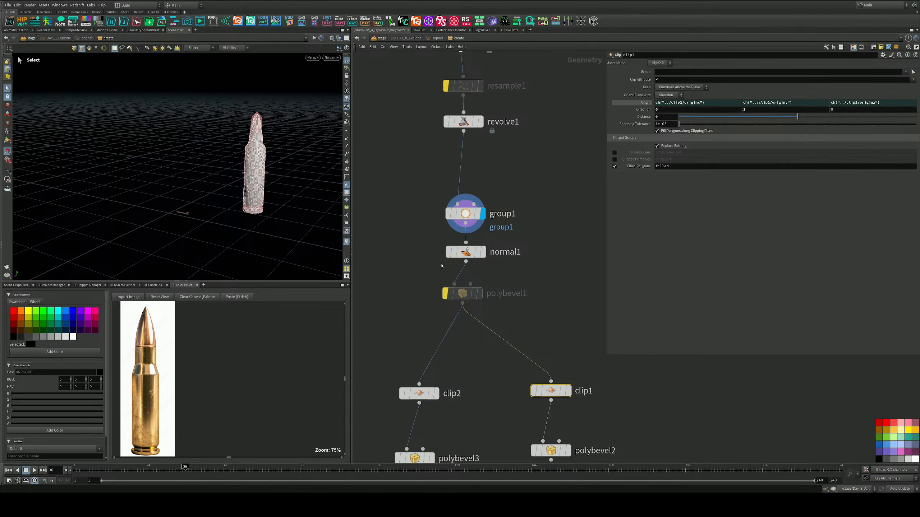
{"action": "left_click", "coordinate": [483, 252]}
{"action": "middle_click_drag", "start_coordinate": [510, 310], "coordinate": [506, 214]}
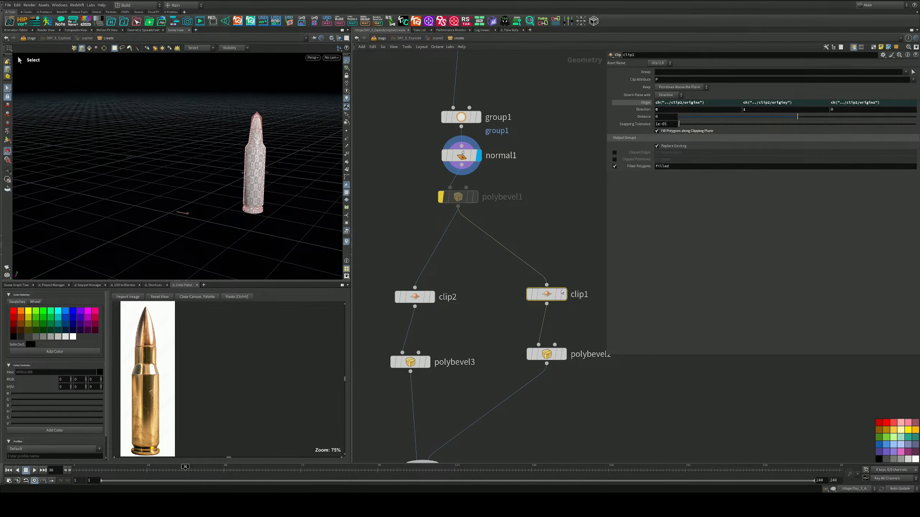
Step: Display clip1, show its Origin as values instead of expressions, and try adjusting the Y origin
{"action": "left_click", "coordinate": [563, 293]}
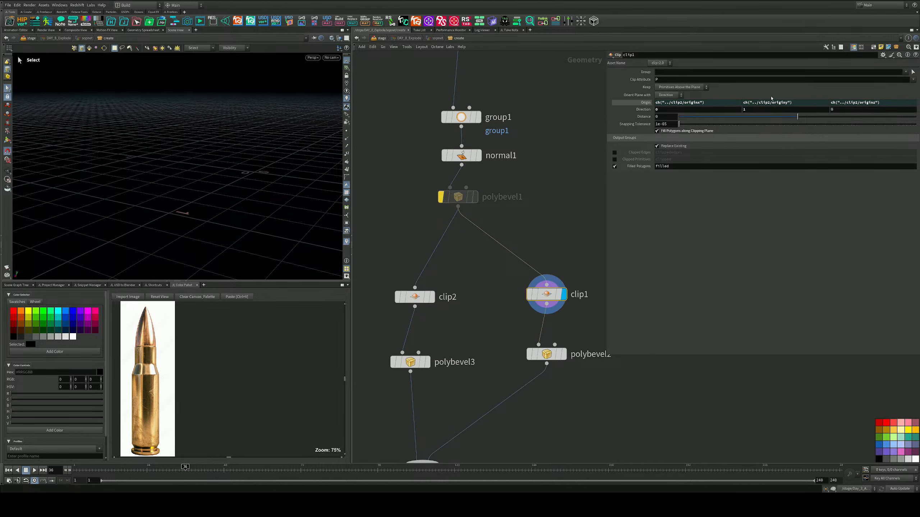
{"action": "left_click", "coordinate": [646, 103]}
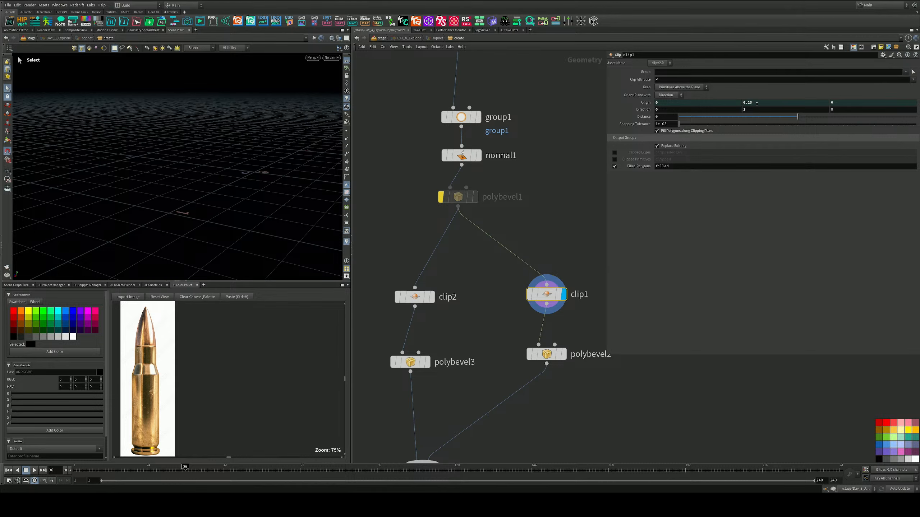
{"action": "mouse_move", "coordinate": [756, 104]}
{"action": "middle_mouse_down"}
{"action": "mouse_move", "coordinate": [785, 99]}
{"action": "mouse_move", "coordinate": [743, 103]}
{"action": "middle_mouse_up"}
{"action": "key", "text": "ctrl+z"}
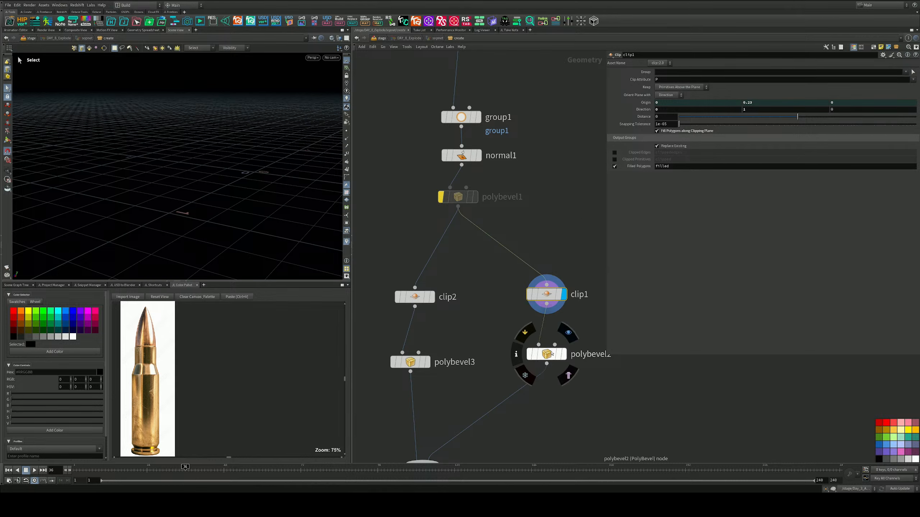
Step: Re-enable resample1 and inspect the bullet tip produced by clip1 up close
{"action": "middle_click_drag", "start_coordinate": [520, 212], "coordinate": [520, 371]}
{"action": "left_click", "coordinate": [442, 148]}
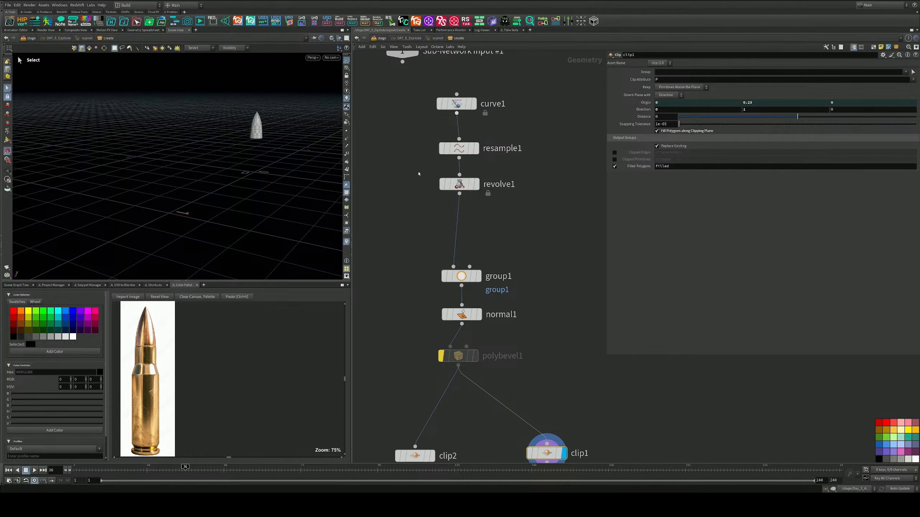
{"action": "left_click_drag", "start_coordinate": [235, 121], "coordinate": [271, 123], "text": "alt"}
{"action": "right_click_drag", "start_coordinate": [270, 124], "coordinate": [240, 158], "text": "alt"}
{"action": "mouse_move", "coordinate": [240, 158]}
{"action": "left_mouse_down", "text": "alt"}
{"action": "mouse_move", "coordinate": [255, 145]}
{"action": "mouse_move", "coordinate": [238, 162]}
{"action": "left_mouse_up", "text": "alt"}
{"action": "right_click_drag", "start_coordinate": [238, 163], "coordinate": [239, 190], "text": "alt"}
Step: Display merge1, then select and display polybevel2 to examine its bevel settings and output
{"action": "middle_click_drag", "start_coordinate": [503, 348], "coordinate": [481, 232]}
{"action": "scroll", "coordinate": [531, 326], "scroll_direction": "down", "scroll_amount": 4}
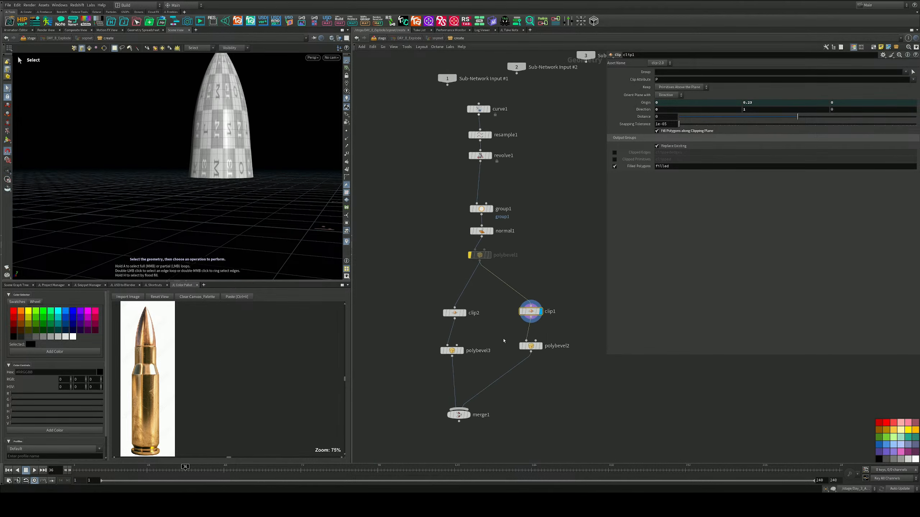
{"action": "left_click", "coordinate": [468, 414]}
{"action": "left_click_drag", "start_coordinate": [231, 179], "coordinate": [307, 239], "text": "alt"}
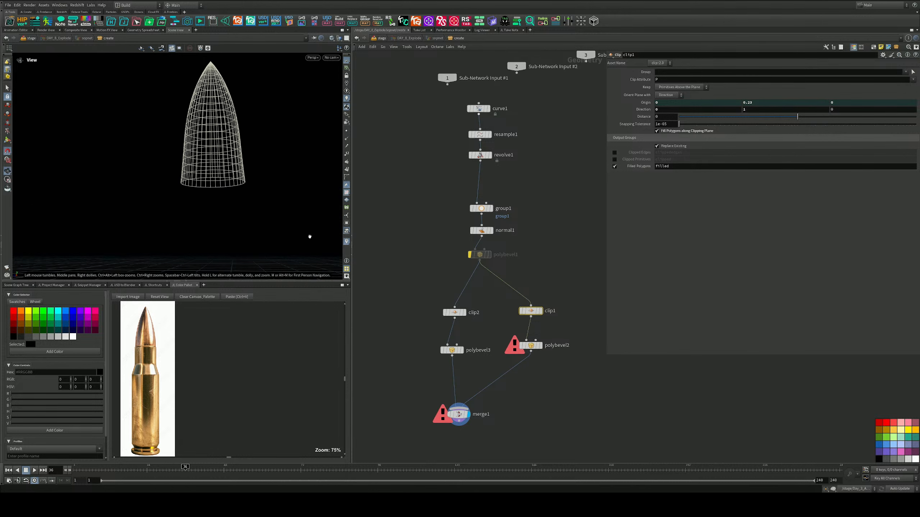
{"action": "middle_click_drag", "start_coordinate": [506, 209], "coordinate": [517, 191]}
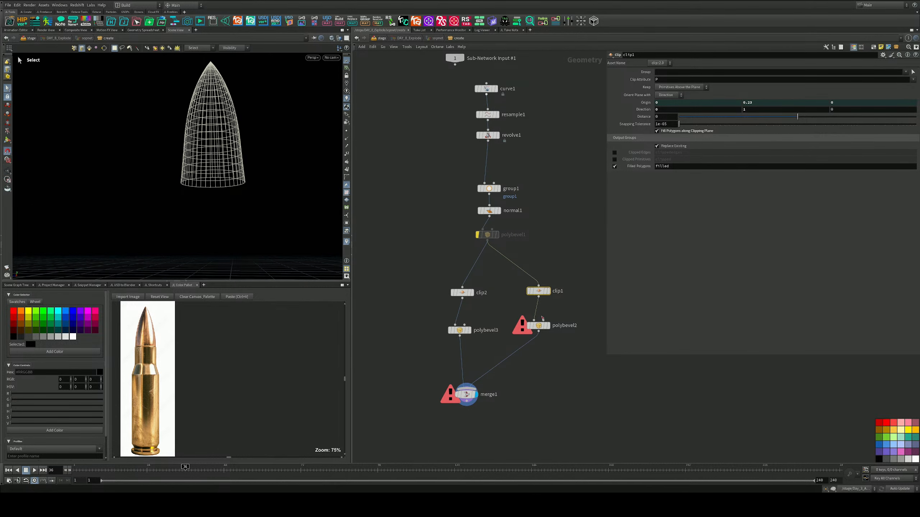
{"action": "left_click", "coordinate": [548, 325]}
{"action": "left_click", "coordinate": [537, 326]}
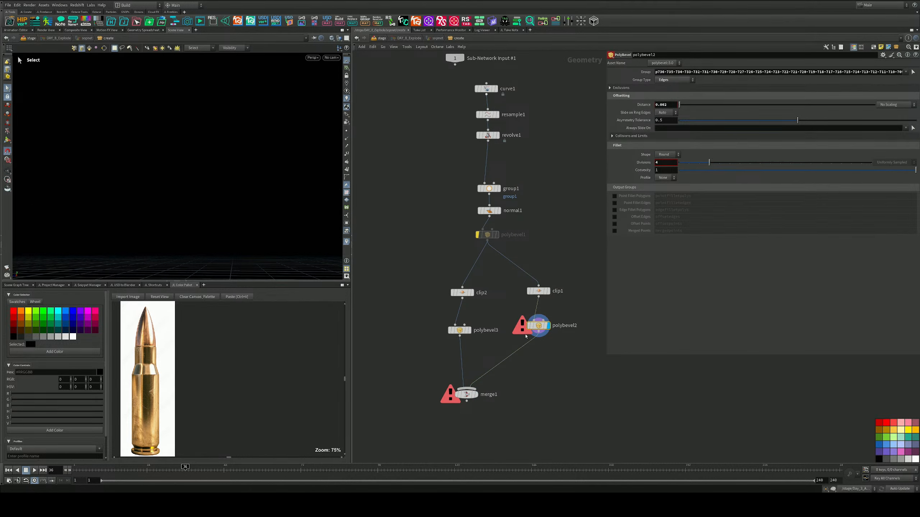
Step: Delete the polybevel3 and polybevel2 nodes and check the clipped tip with clip1 displayed
{"action": "left_click", "coordinate": [539, 291]}
{"action": "left_click", "coordinate": [460, 331]}
{"action": "key", "text": "Delete"}
{"action": "left_click", "coordinate": [539, 326]}
{"action": "key", "text": "Delete"}
{"action": "left_click_drag", "start_coordinate": [218, 138], "coordinate": [212, 174], "text": "alt"}
{"action": "scroll", "coordinate": [487, 120], "scroll_direction": "up", "scroll_amount": 4}
{"action": "scroll", "coordinate": [509, 241], "scroll_direction": "down", "scroll_amount": 4}
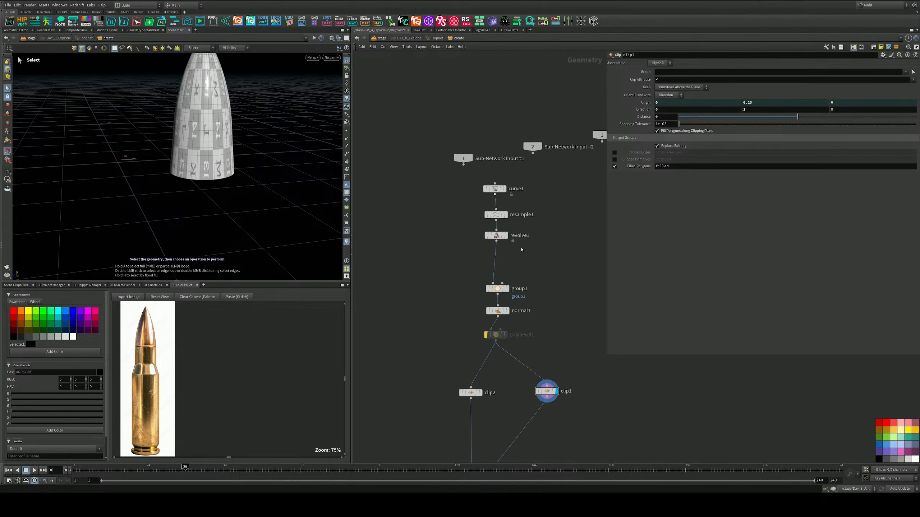
Step: Bypass resample1 and inspect the bullet's profile curve
{"action": "middle_click_drag", "start_coordinate": [537, 273], "coordinate": [536, 265]}
{"action": "left_click", "coordinate": [494, 205]}
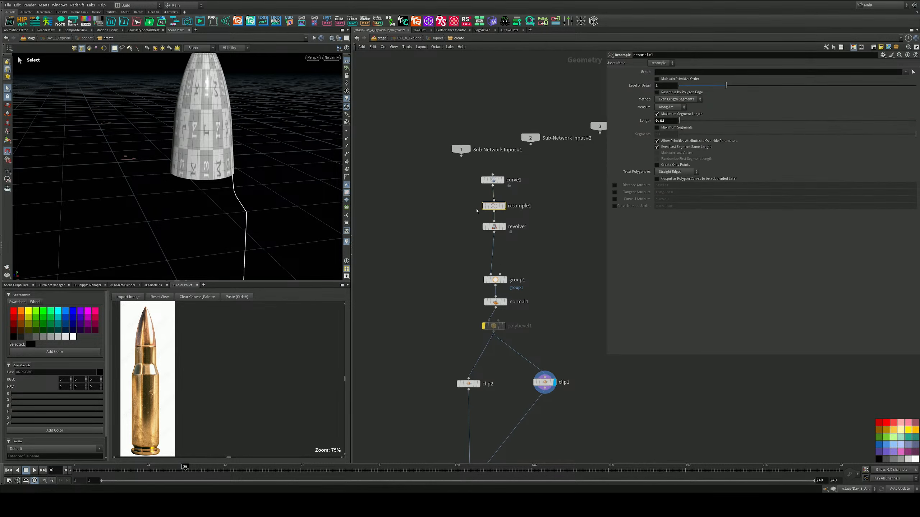
{"action": "left_click", "coordinate": [484, 206]}
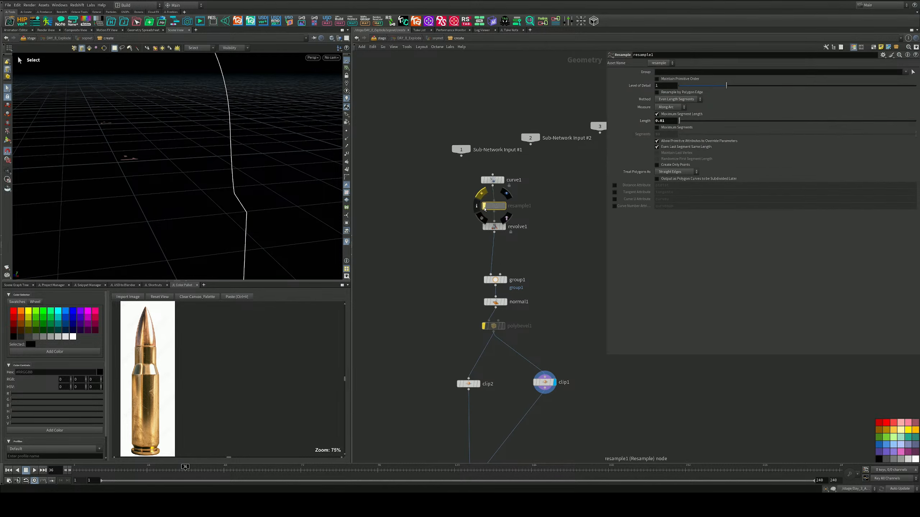
{"action": "left_click_drag", "start_coordinate": [174, 156], "coordinate": [224, 165], "text": "alt"}
{"action": "scroll", "coordinate": [217, 166], "scroll_direction": "down", "scroll_amount": 4}
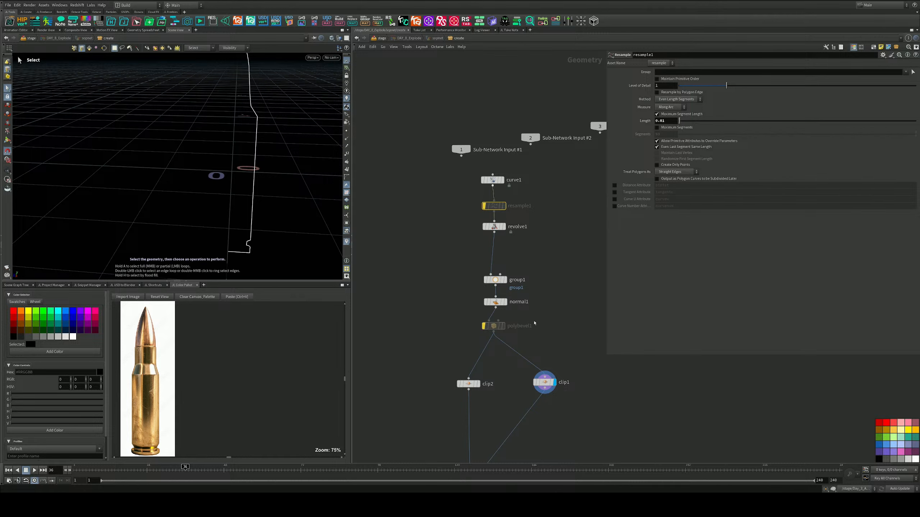
Step: Delete the clip1, clip2 and merge1 nodes below polybevel1
{"action": "middle_click_drag", "start_coordinate": [599, 350], "coordinate": [572, 249]}
{"action": "left_click", "coordinate": [518, 281]}
{"action": "scroll", "coordinate": [258, 154], "scroll_direction": "down", "scroll_amount": 3}
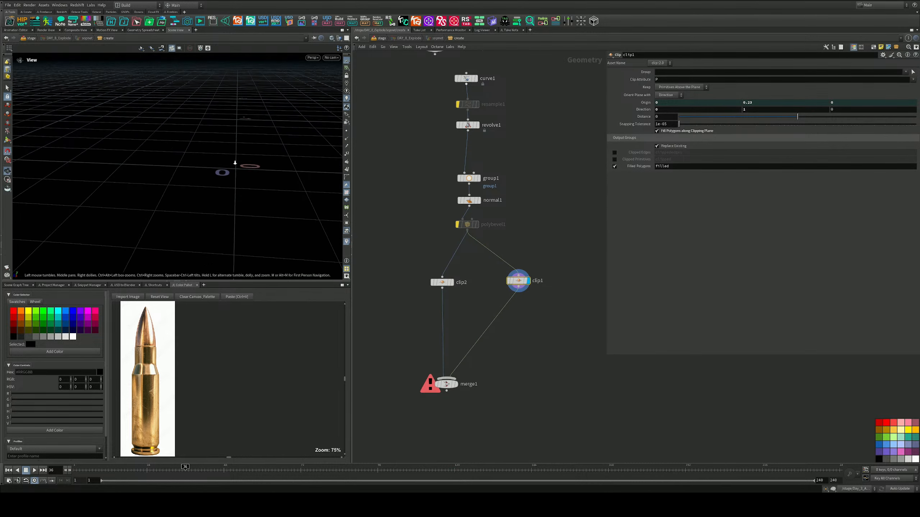
{"action": "left_click_drag", "start_coordinate": [537, 270], "coordinate": [415, 298]}
{"action": "key", "text": "Delete"}
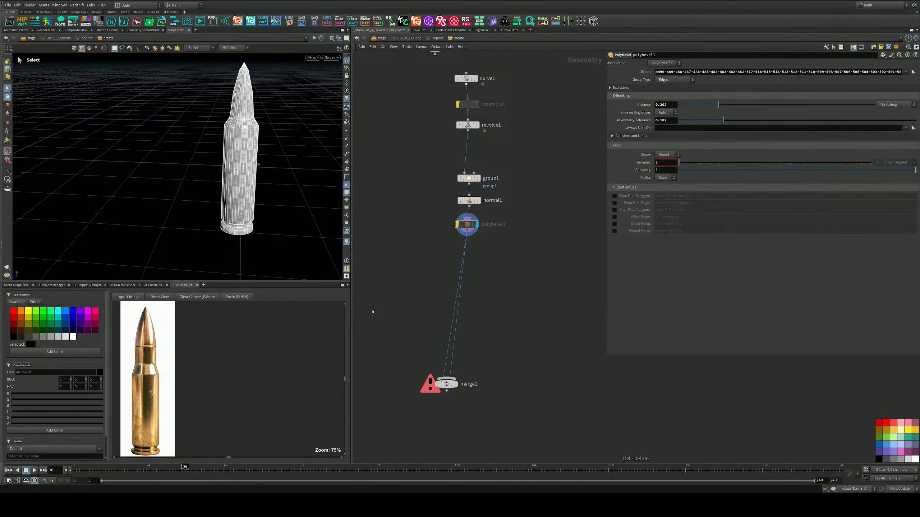
{"action": "key", "text": "Tab"}
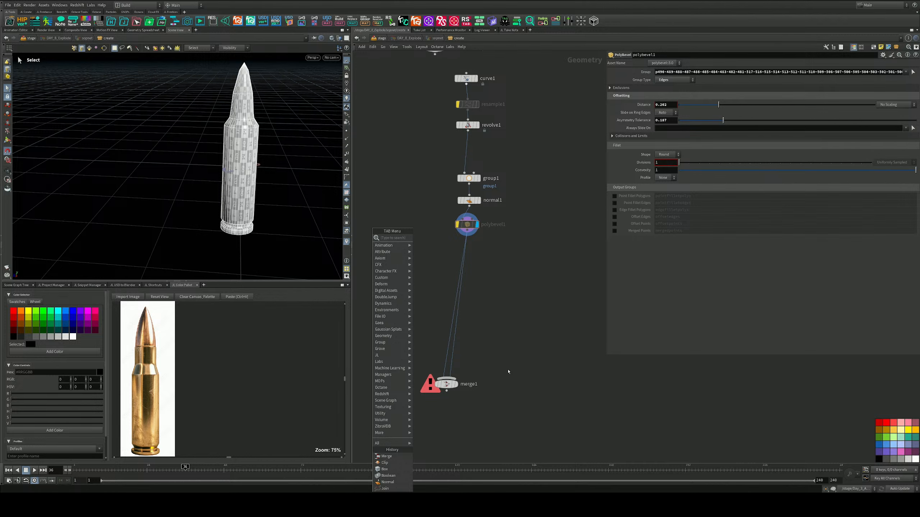
{"action": "key", "text": "Escape"}
{"action": "left_click_drag", "start_coordinate": [458, 404], "coordinate": [421, 365]}
{"action": "key", "text": "Delete"}
Step: Add a new Clip node below polybevel1, connect polybevel1 to it, and display it
{"action": "key", "text": "Tab"}
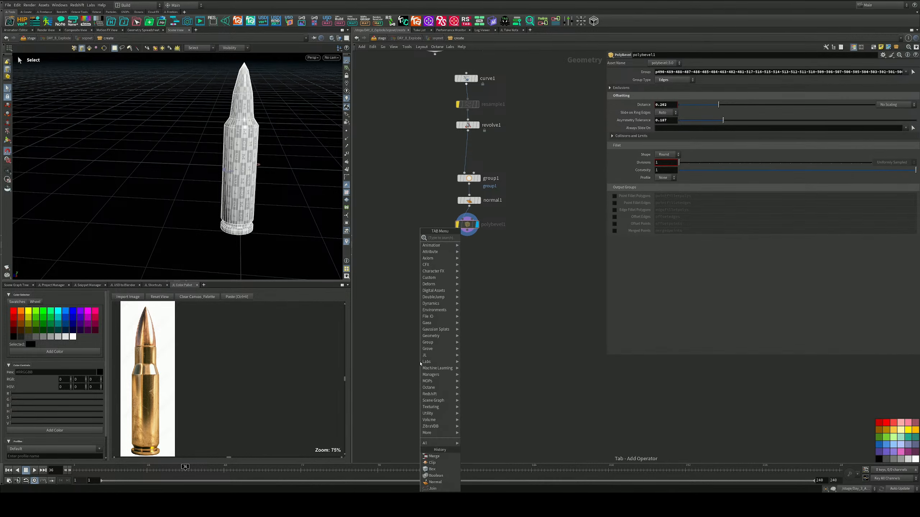
{"action": "type", "text": "box"}
{"action": "key", "text": "Return"}
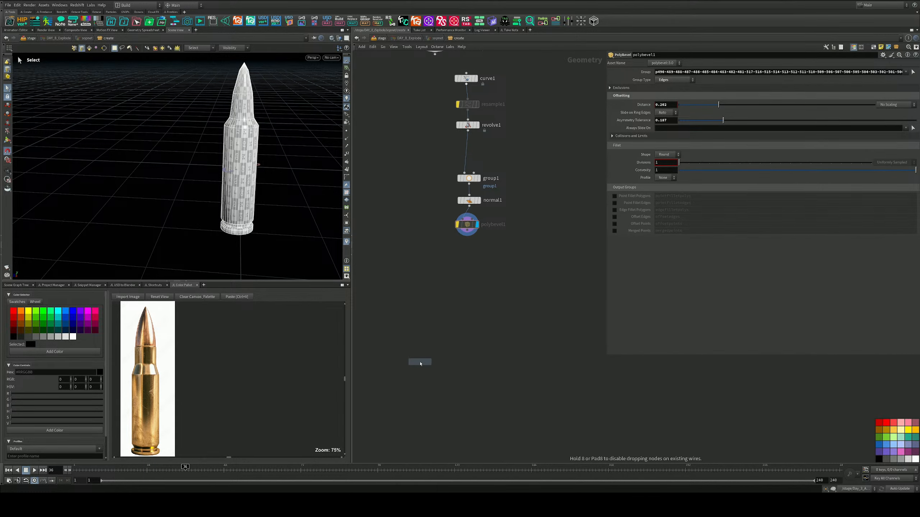
{"action": "left_click", "coordinate": [464, 302]}
{"action": "left_click_drag", "start_coordinate": [467, 230], "coordinate": [471, 299]}
{"action": "left_click", "coordinate": [467, 285]}
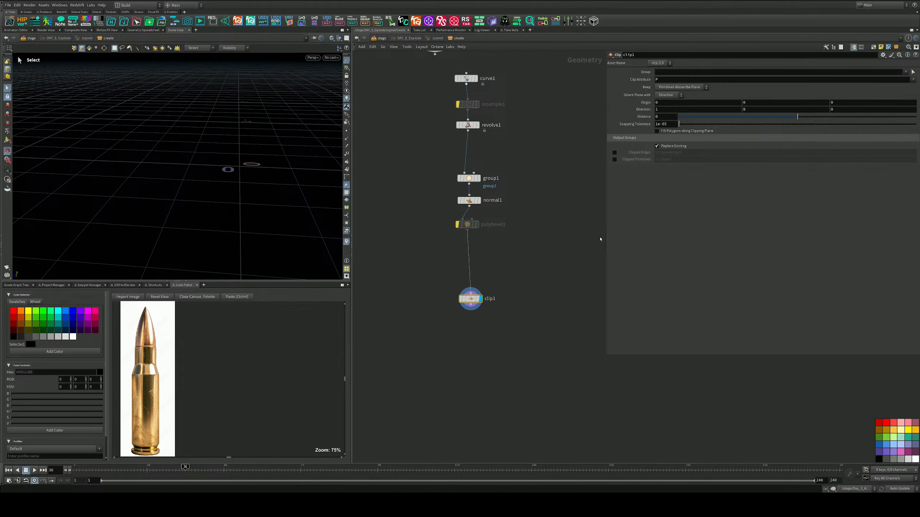
Step: Display curve1 in the Right view and activate the handle tool for the selected clip1 node
{"action": "left_click_drag", "start_coordinate": [290, 185], "coordinate": [240, 201], "text": "alt"}
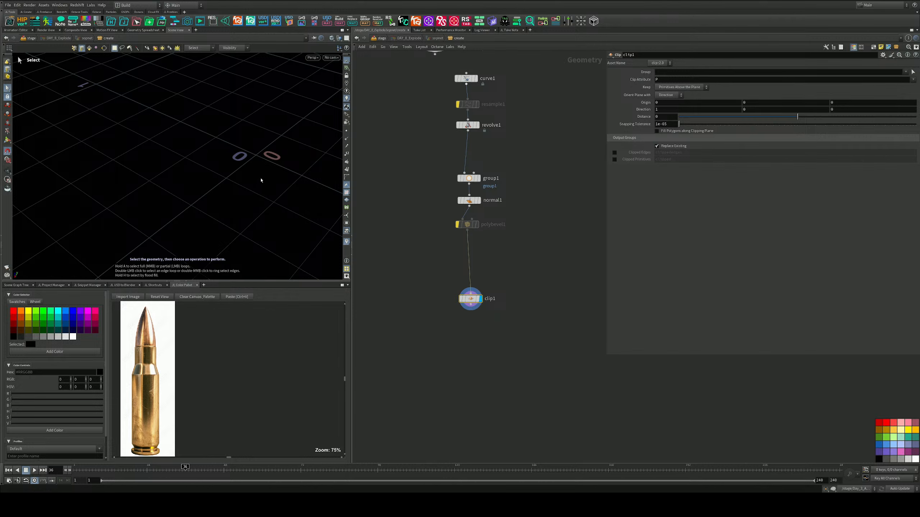
{"action": "mouse_move", "coordinate": [465, 111]}
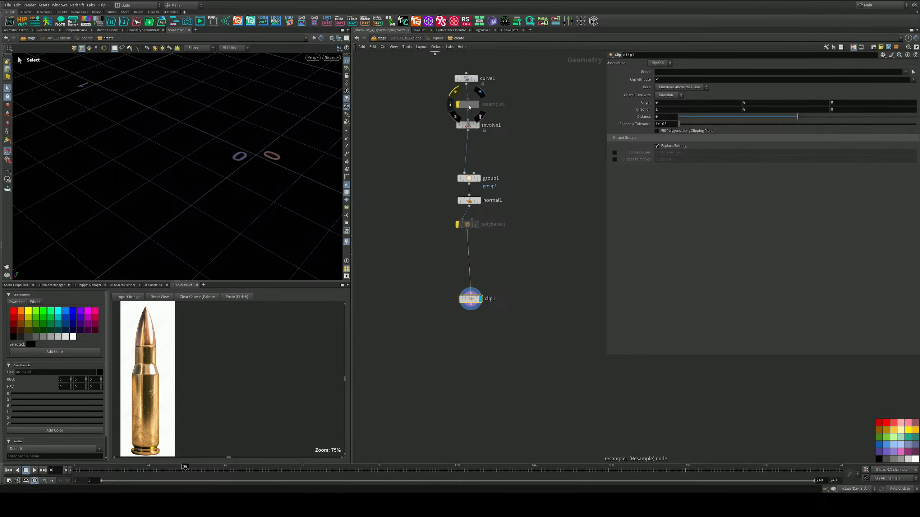
{"action": "scroll", "coordinate": [465, 111], "scroll_direction": "up", "scroll_amount": 3}
{"action": "scroll", "coordinate": [460, 113], "scroll_direction": "down", "scroll_amount": 2}
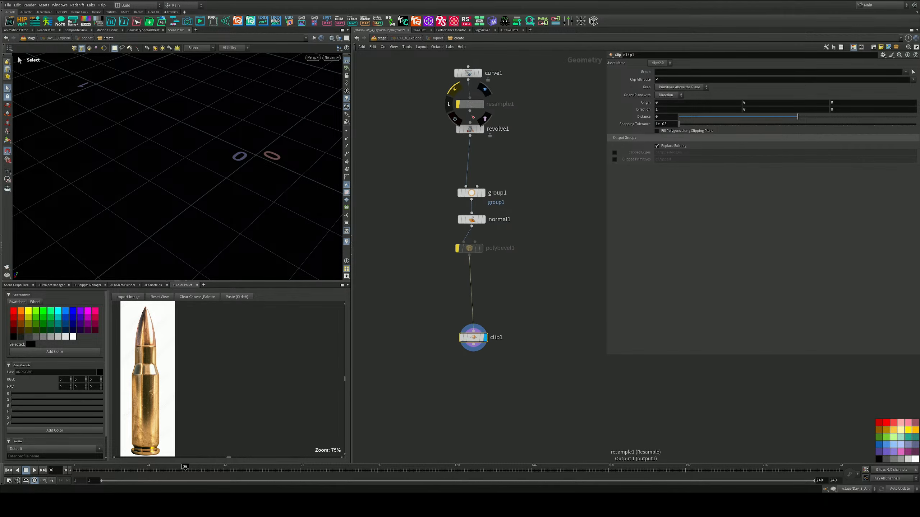
{"action": "left_click", "coordinate": [480, 74]}
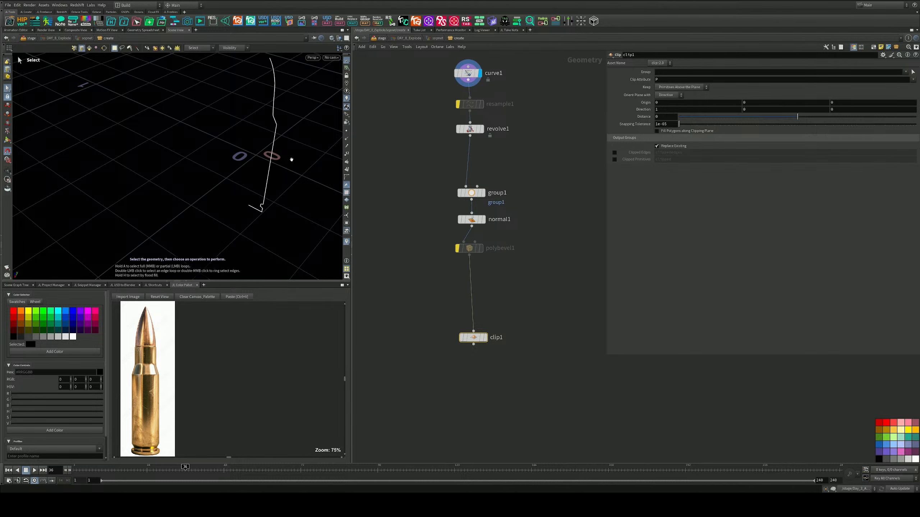
{"action": "left_click_drag", "start_coordinate": [292, 159], "coordinate": [270, 128], "text": "alt"}
{"action": "right_click_drag", "start_coordinate": [257, 127], "coordinate": [273, 123], "text": "alt"}
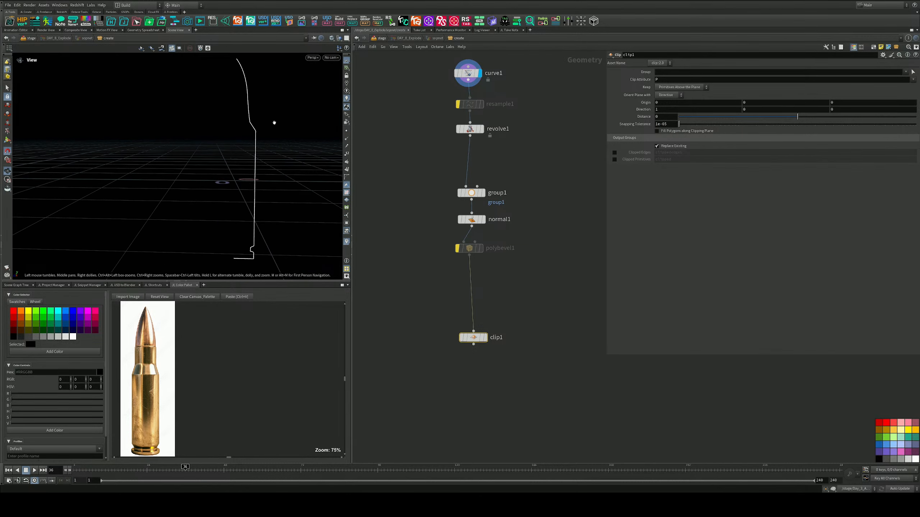
{"action": "middle_click_drag", "start_coordinate": [273, 123], "coordinate": [253, 127], "text": "alt"}
{"action": "key", "text": "space+b"}
{"action": "key", "text": "space+b"}
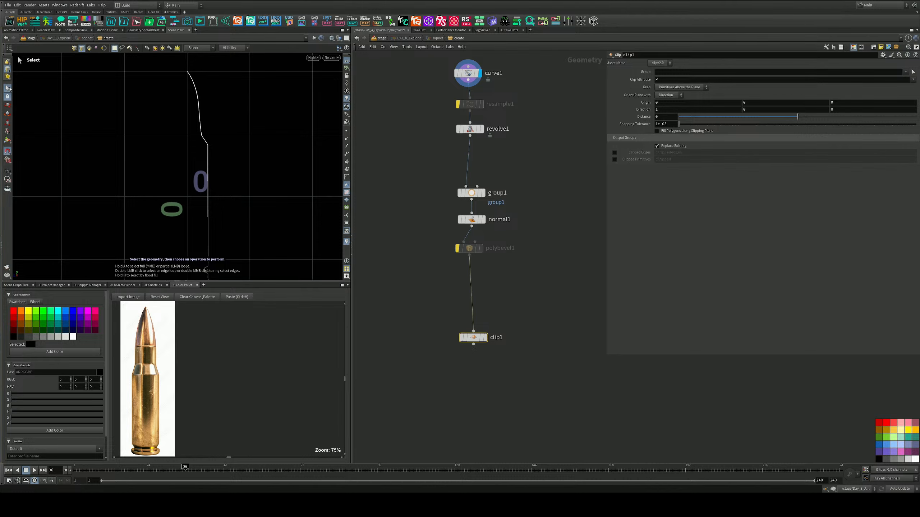
{"action": "left_click", "coordinate": [8, 139]}
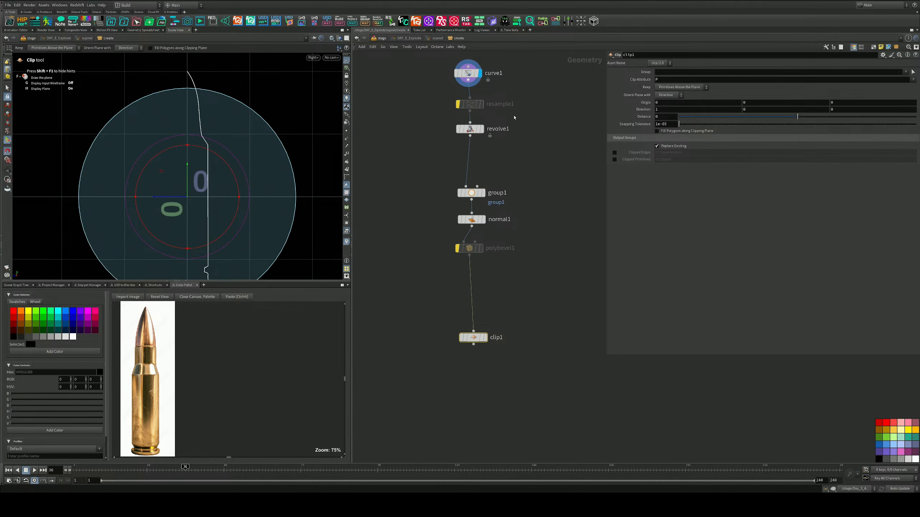
Step: Lower the two shoulder points of the bullet profile in curve1 to lengthen the neck
{"action": "left_click", "coordinate": [468, 73]}
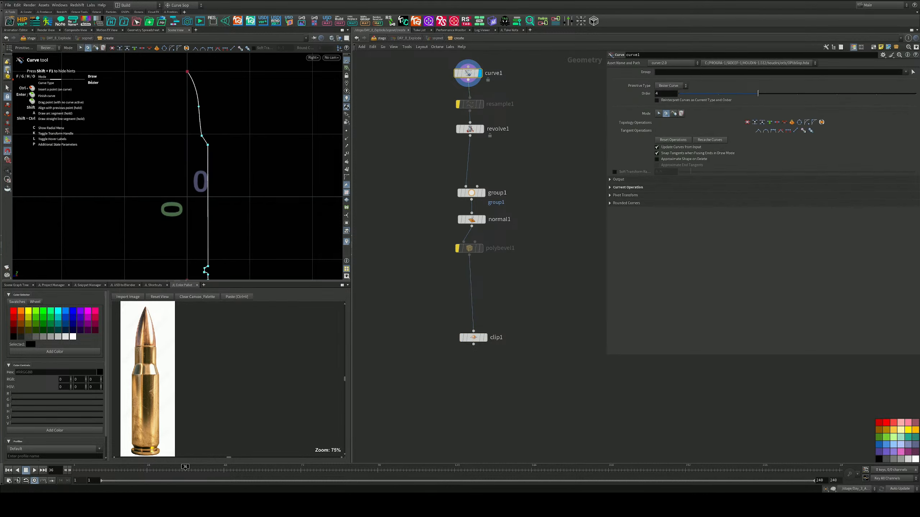
{"action": "left_click", "coordinate": [8, 69]}
{"action": "left_click", "coordinate": [22, 76]}
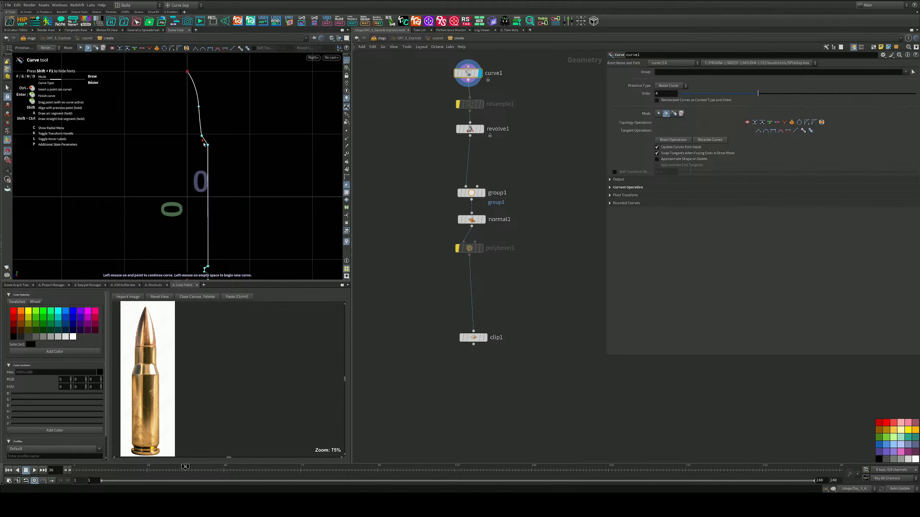
{"action": "left_click_drag", "start_coordinate": [208, 145], "coordinate": [208, 175]}
{"action": "left_click_drag", "start_coordinate": [208, 170], "coordinate": [197, 145]}
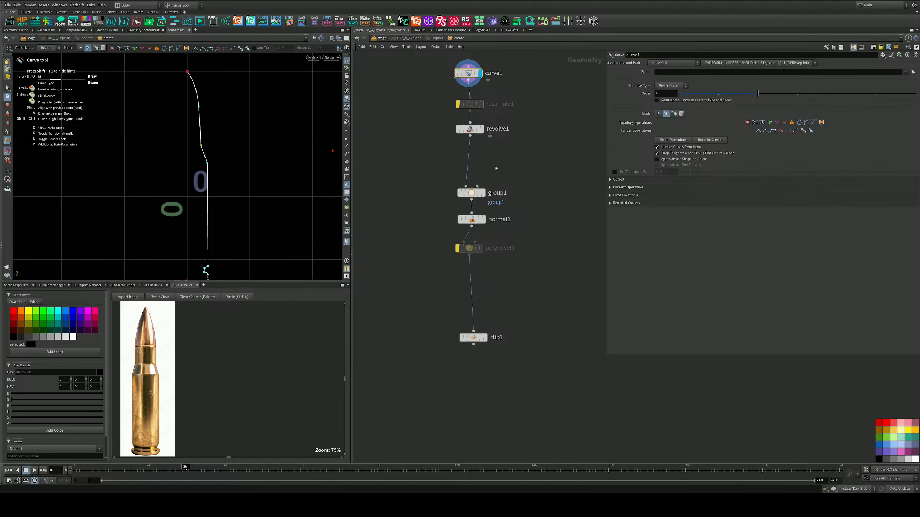
Step: Re-enable the bypassed resample1 node and display the revolved bullet from revolve1
{"action": "left_click", "coordinate": [455, 88]}
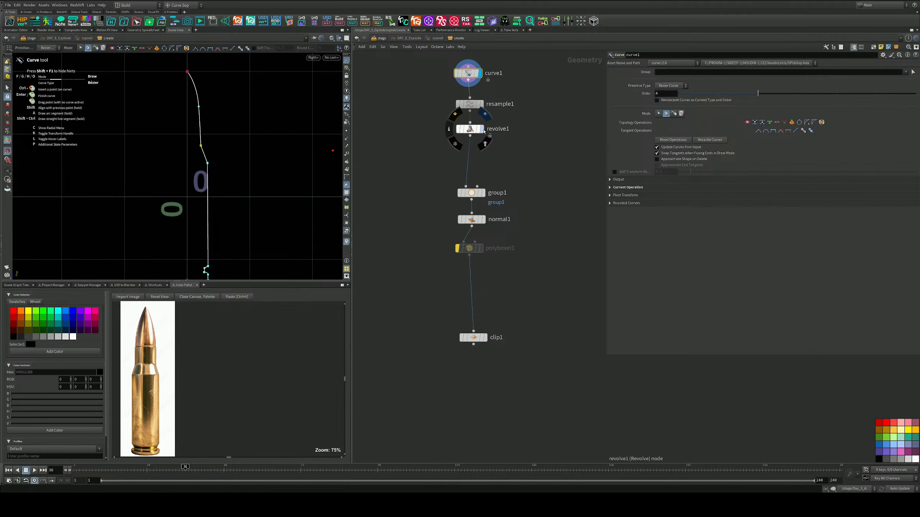
{"action": "left_click", "coordinate": [481, 129]}
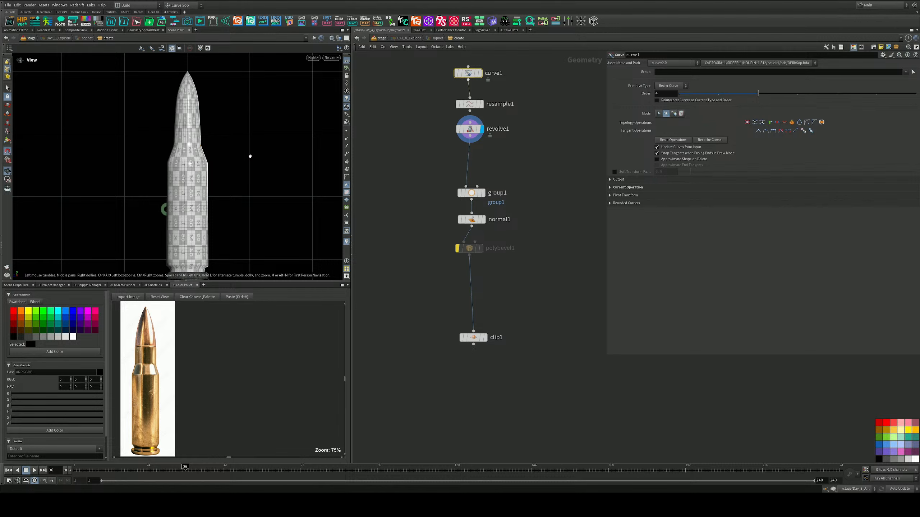
{"action": "middle_click_drag", "start_coordinate": [238, 166], "coordinate": [263, 223]}
{"action": "key", "text": "Return"}
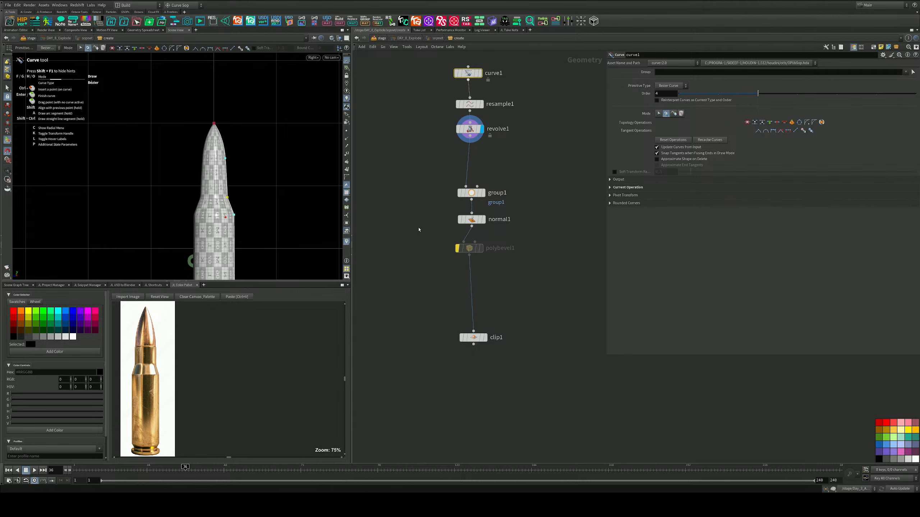
Step: Display the normal1 node and delete the bypassed polybevel1 node below it
{"action": "left_click", "coordinate": [484, 219]}
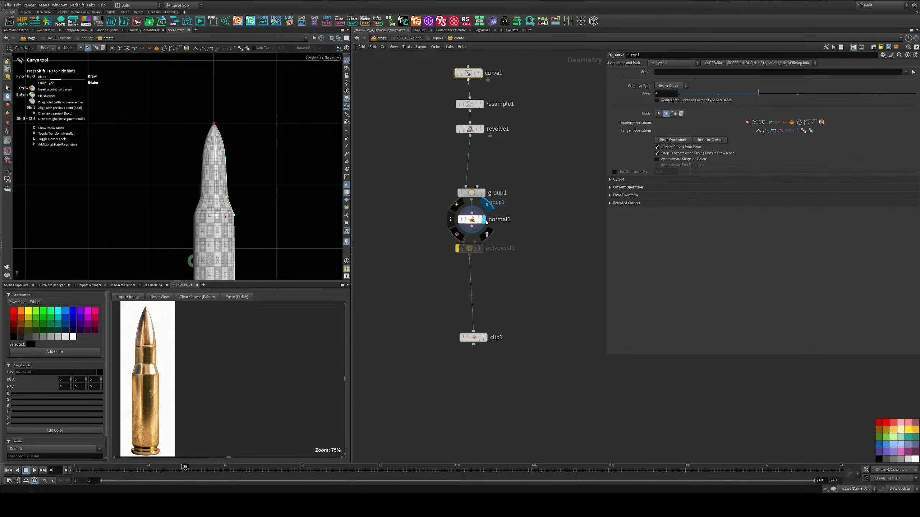
{"action": "left_click", "coordinate": [464, 249]}
{"action": "key", "text": "Delete"}
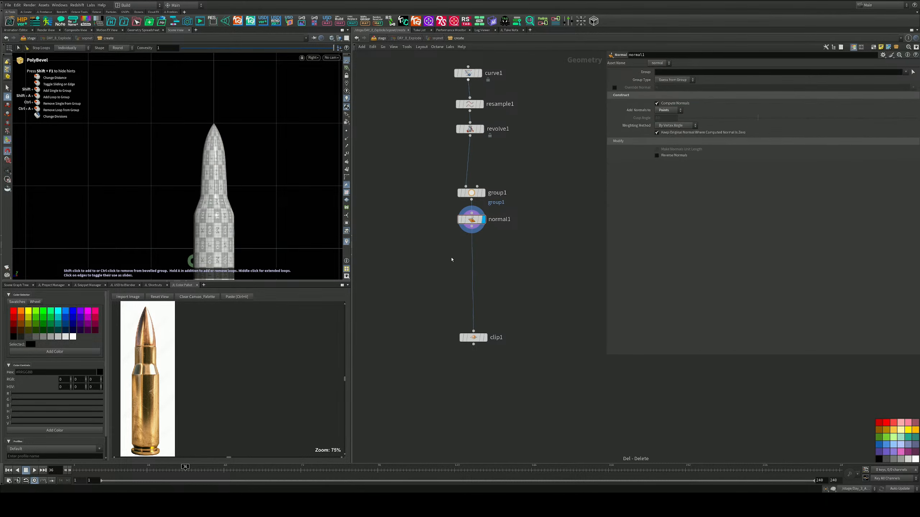
Step: Display the clip1 result in a single perspective view and open the node's parameters
{"action": "left_click", "coordinate": [485, 337]}
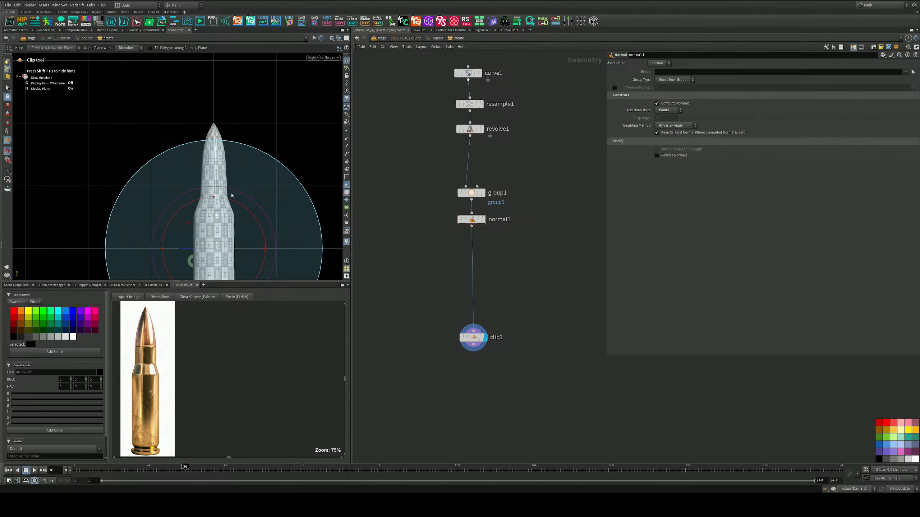
{"action": "key", "text": "space+b"}
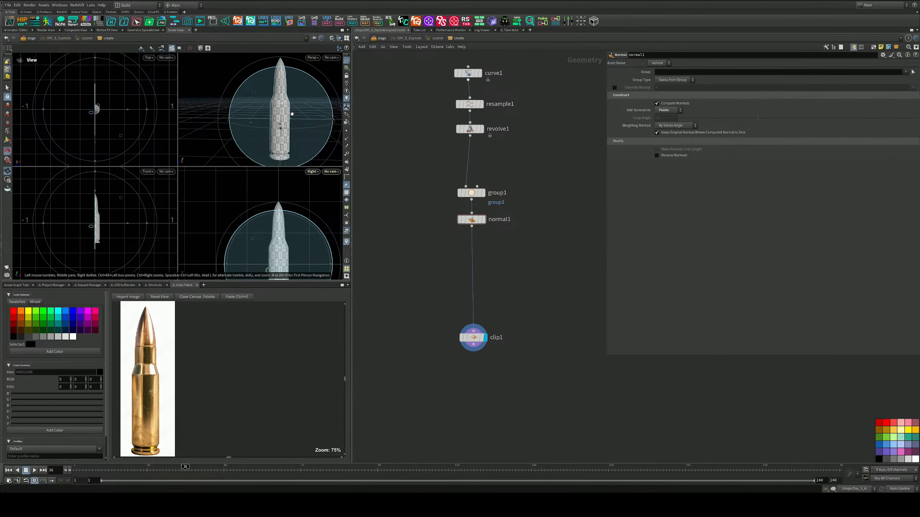
{"action": "key", "text": "space+b"}
{"action": "left_click_drag", "start_coordinate": [225, 149], "coordinate": [334, 232]}
{"action": "left_click", "coordinate": [473, 338]}
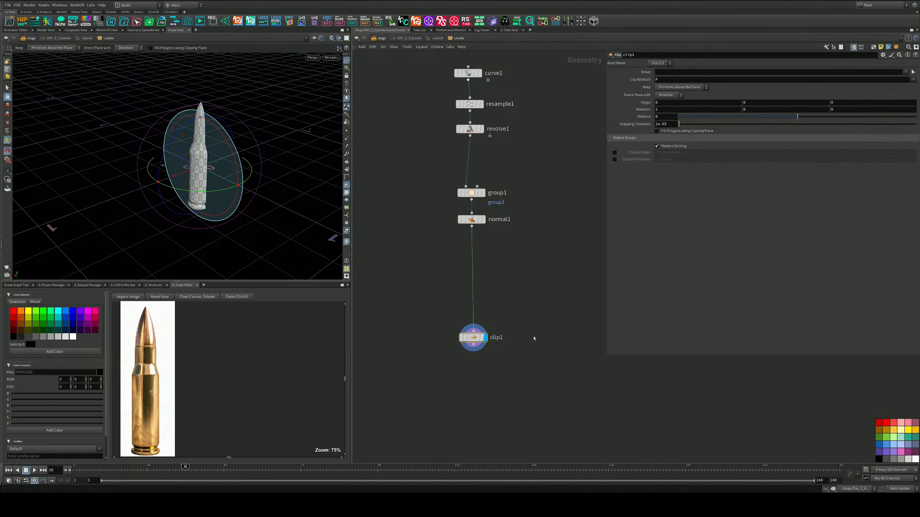
Step: Set clip1's direction to 0, 1, 0 and raise its clipping plane to the neck at about 0.25
{"action": "left_click", "coordinate": [707, 110]}
{"action": "key", "text": "Tab"}
{"action": "key", "text": "Return"}
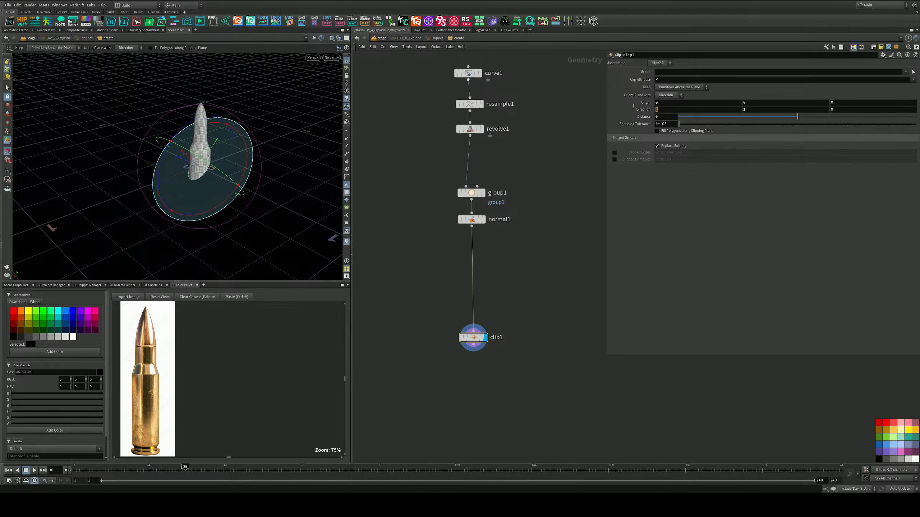
{"action": "type", "text": "0"}
{"action": "key", "text": "Return"}
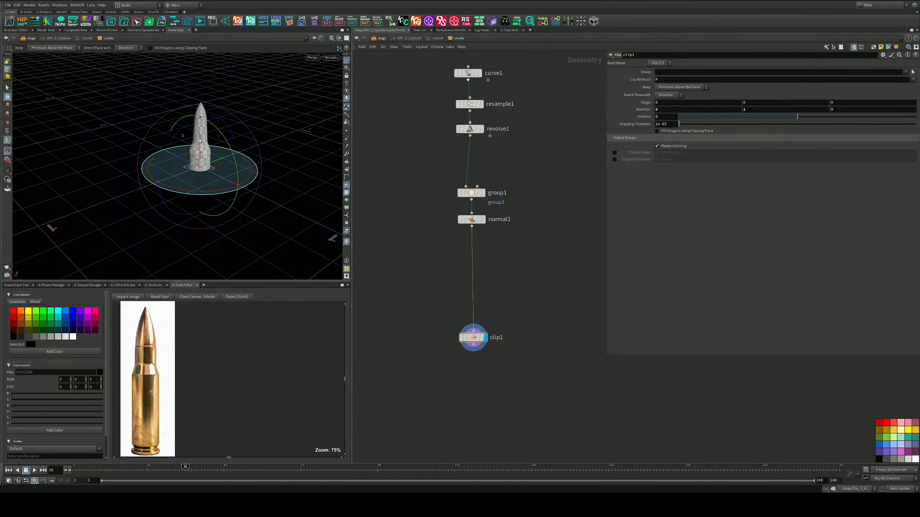
{"action": "mouse_move", "coordinate": [201, 137]}
{"action": "left_mouse_down"}
{"action": "mouse_move", "coordinate": [202, 90]}
{"action": "mouse_move", "coordinate": [202, 136]}
{"action": "left_mouse_up"}
{"action": "left_click_drag", "start_coordinate": [200, 136], "coordinate": [240, 102]}
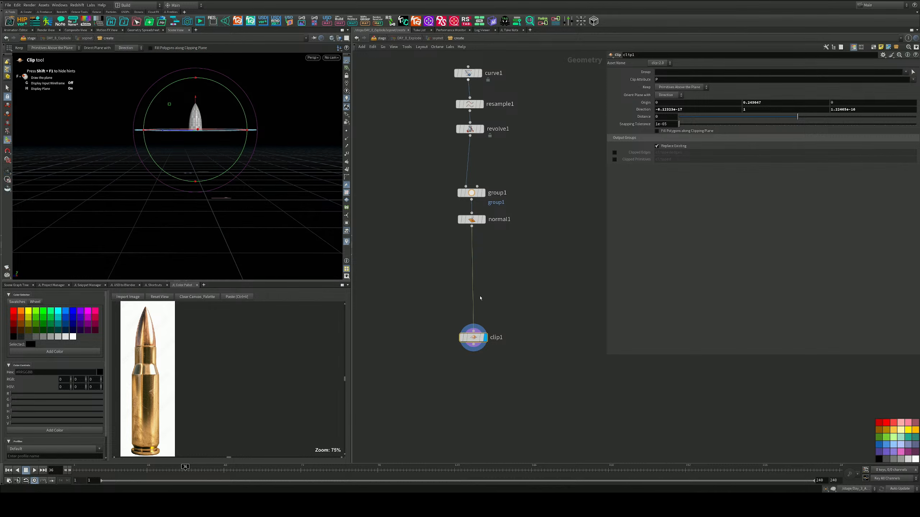
Step: Branch a copy of clip1 off normal1 and enable filling polygons along the clipping plane
{"action": "middle_click_drag", "start_coordinate": [488, 326], "coordinate": [484, 273]}
{"action": "left_click_drag", "start_coordinate": [471, 286], "coordinate": [451, 252]}
{"action": "left_click", "coordinate": [657, 132]}
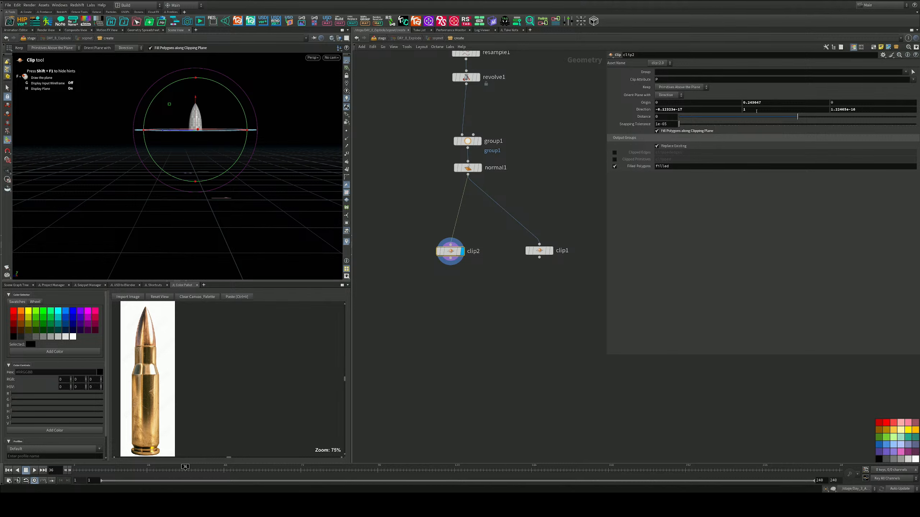
Step: Set the copied clip node's Y direction to -1 to keep the cartridge case below the plane
{"action": "left_click", "coordinate": [756, 110]}
{"action": "type", "text": "-1"}
{"action": "key", "text": "Return"}
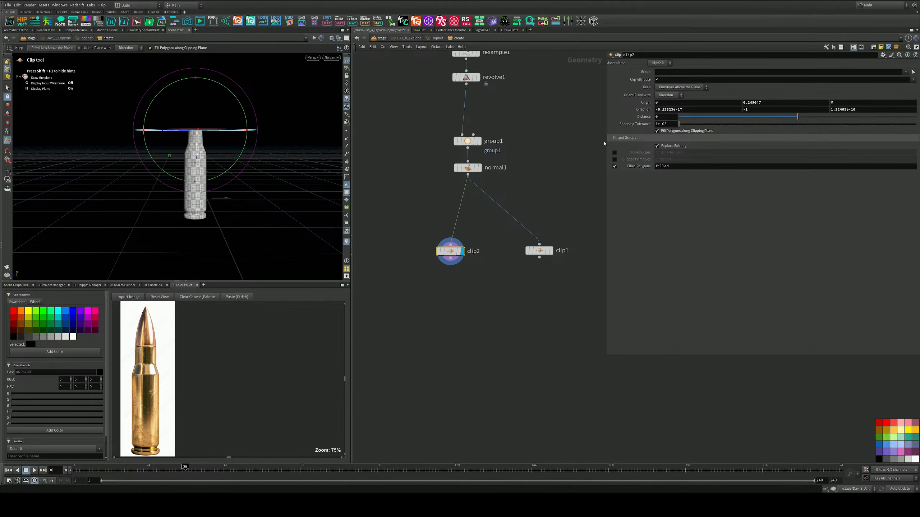
Step: Enable the Clipped Edges output group on the clip1 node
{"action": "middle_click_drag", "start_coordinate": [493, 299], "coordinate": [470, 250]}
{"action": "key", "text": "Tab"}
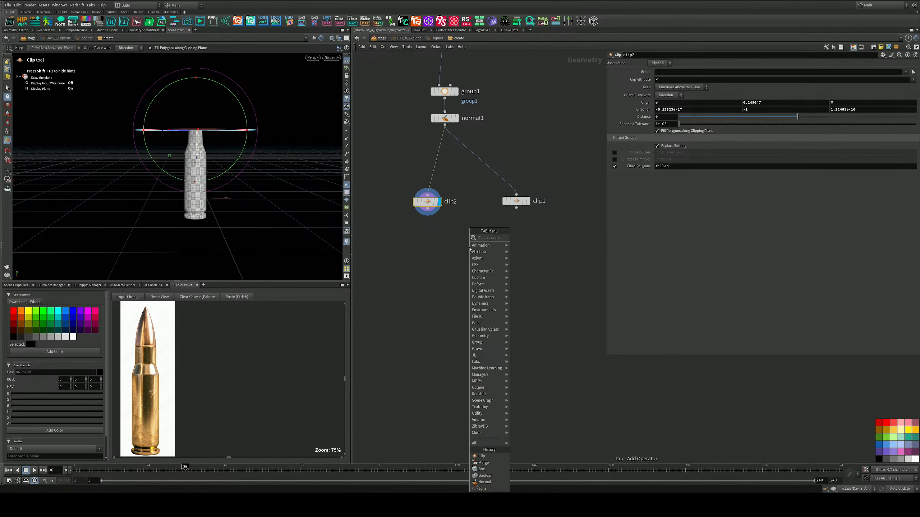
{"action": "left_click", "coordinate": [417, 270]}
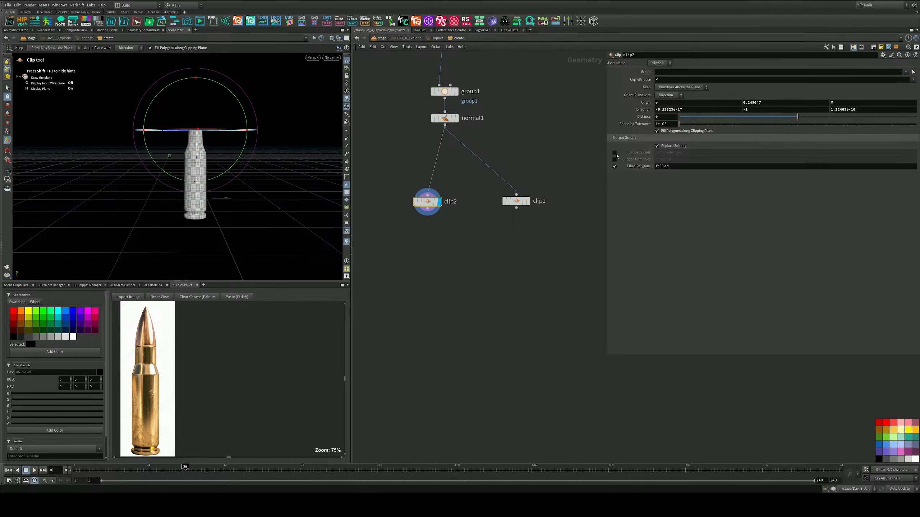
{"action": "left_click", "coordinate": [525, 200]}
{"action": "left_click", "coordinate": [614, 153]}
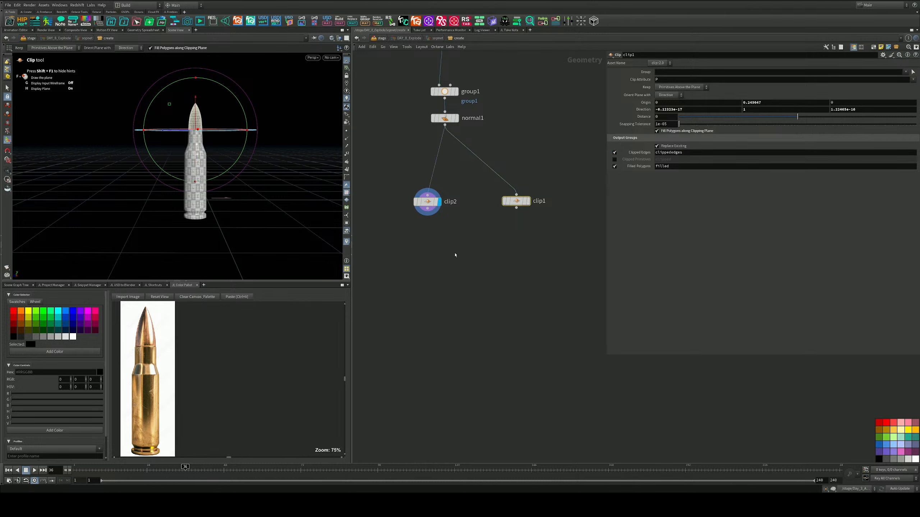
Step: Add a PolyBevel node directly beneath clip1, connected to its output
{"action": "middle_click_drag", "start_coordinate": [454, 252], "coordinate": [454, 226]}
{"action": "key", "text": "Tab"}
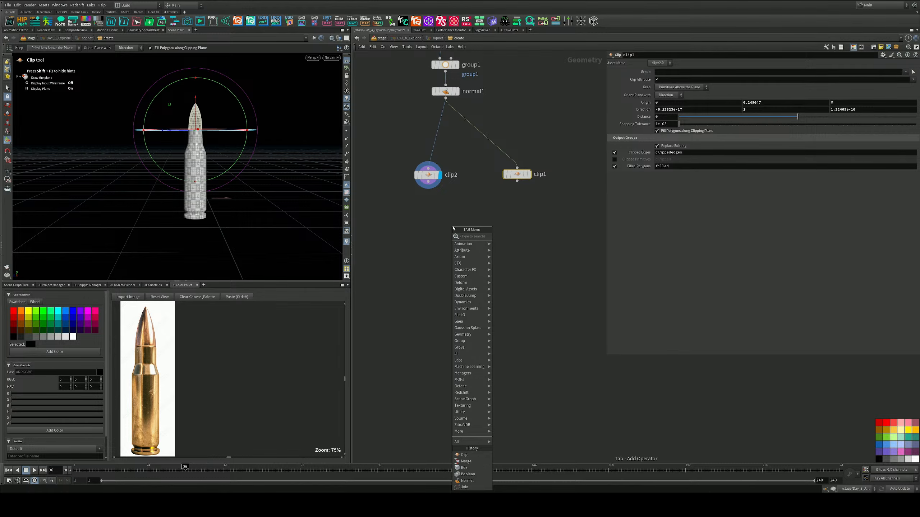
{"action": "left_click", "coordinate": [463, 216]}
{"action": "key", "text": "Tab"}
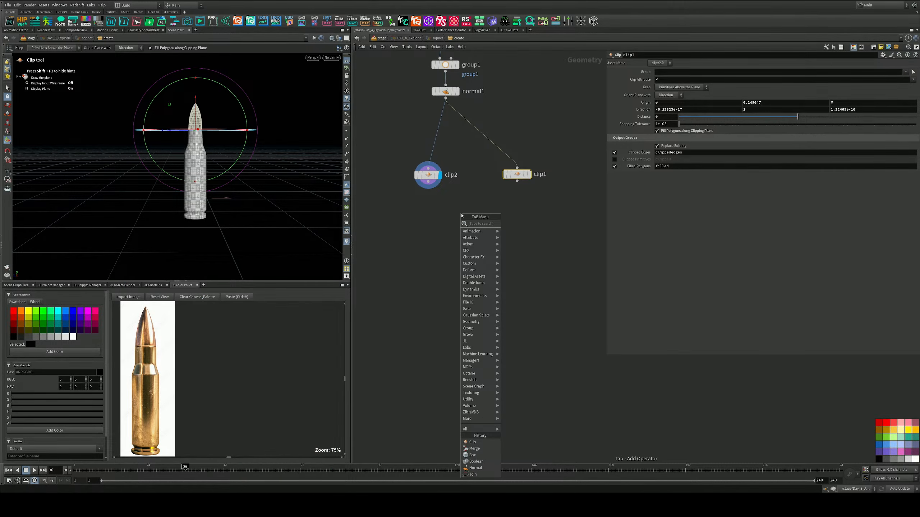
{"action": "type", "text": "poly"}
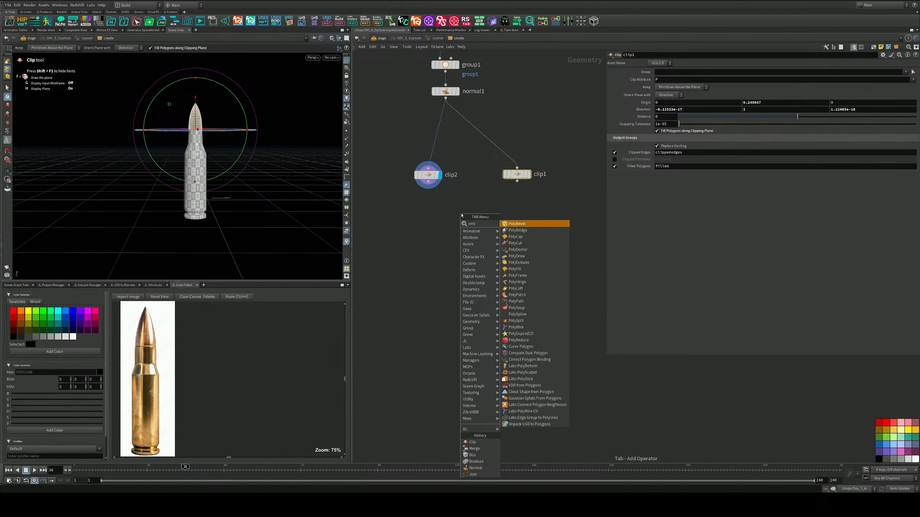
{"action": "key", "text": "Return"}
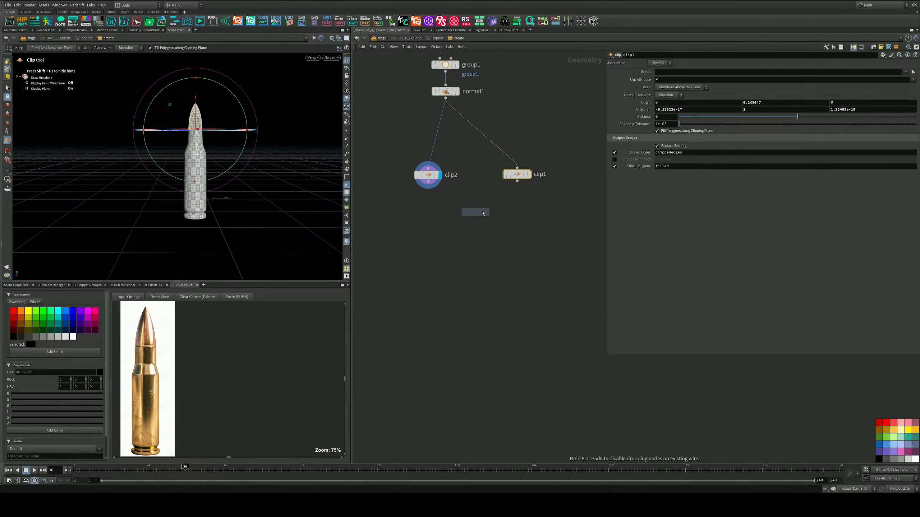
{"action": "left_click", "coordinate": [520, 202]}
Step: Inspect the cut underside of the bullet tip and restrict polybevel1 to the clippededges group
{"action": "left_click", "coordinate": [529, 175]}
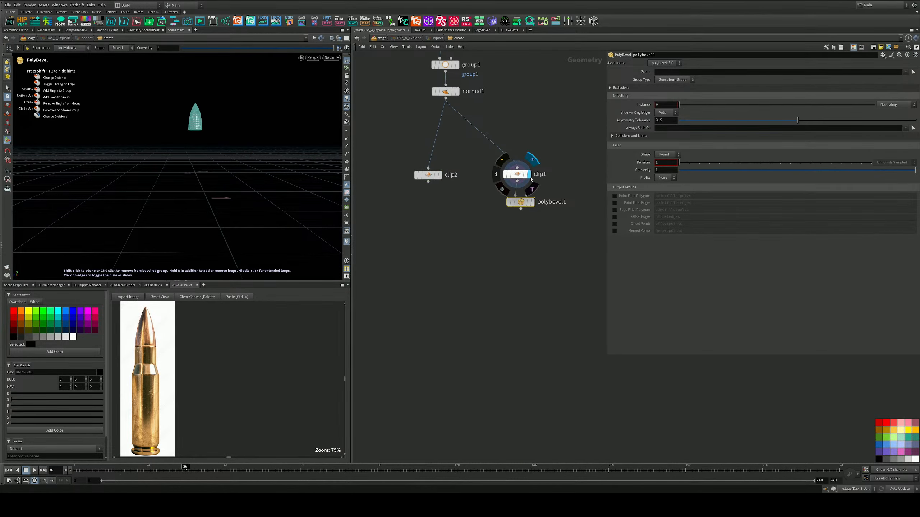
{"action": "right_click_drag", "start_coordinate": [190, 125], "coordinate": [312, 116], "text": "alt"}
{"action": "left_click_drag", "start_coordinate": [312, 116], "coordinate": [268, 82], "text": "alt"}
{"action": "right_click_drag", "start_coordinate": [213, 133], "coordinate": [308, 131], "text": "alt"}
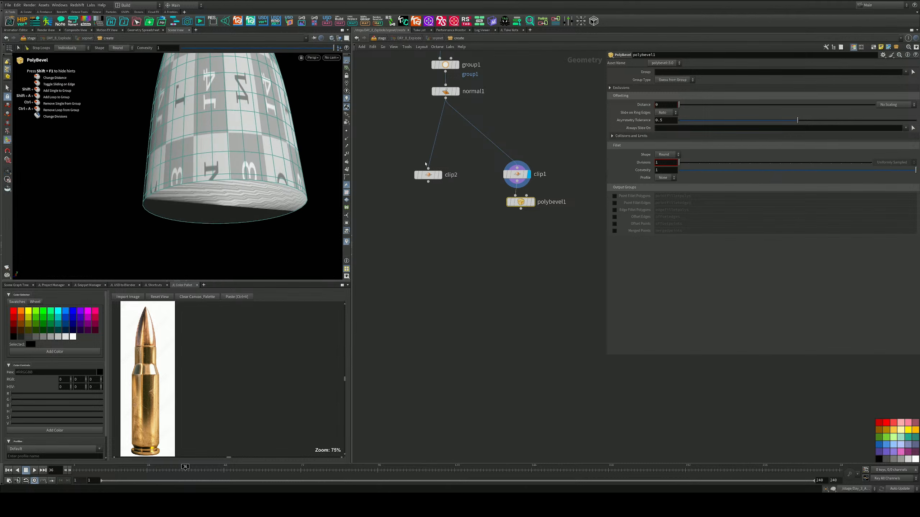
{"action": "left_click", "coordinate": [533, 202]}
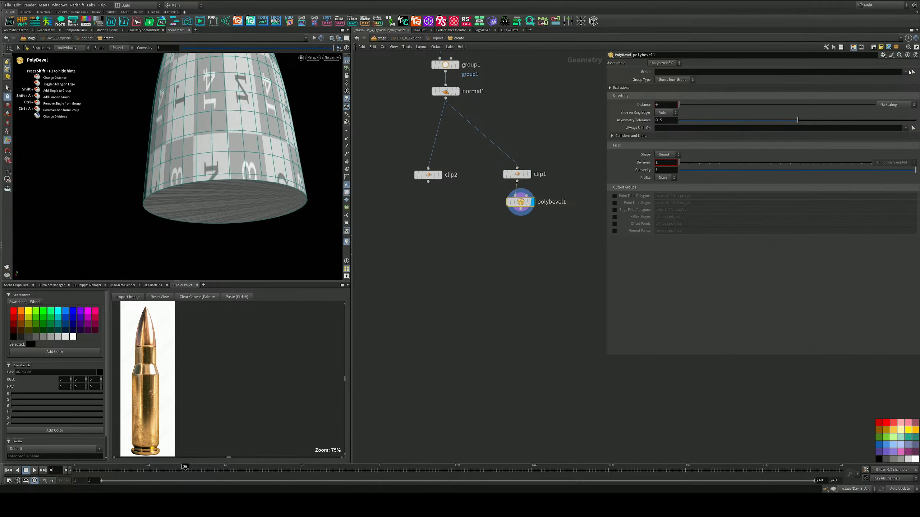
{"action": "left_click", "coordinate": [913, 72]}
{"action": "left_click", "coordinate": [904, 73]}
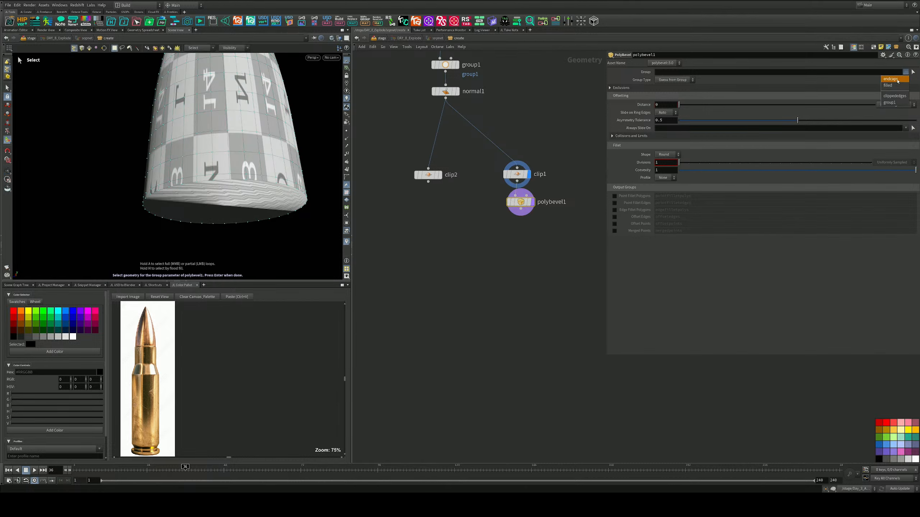
{"action": "left_click", "coordinate": [894, 96]}
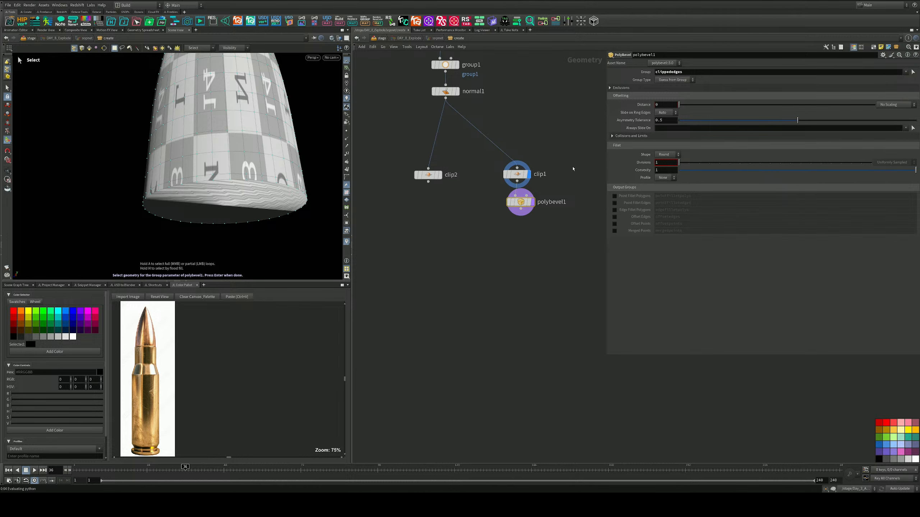
Step: Set polybevel1's distance to 0.002 and its divisions to 4 while displaying its result
{"action": "left_click_drag", "start_coordinate": [678, 104], "coordinate": [684, 104]}
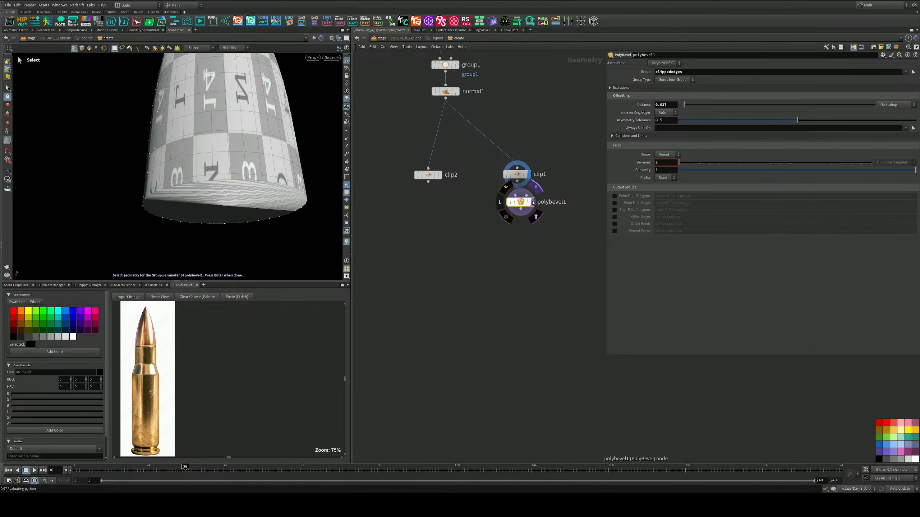
{"action": "left_click", "coordinate": [533, 202]}
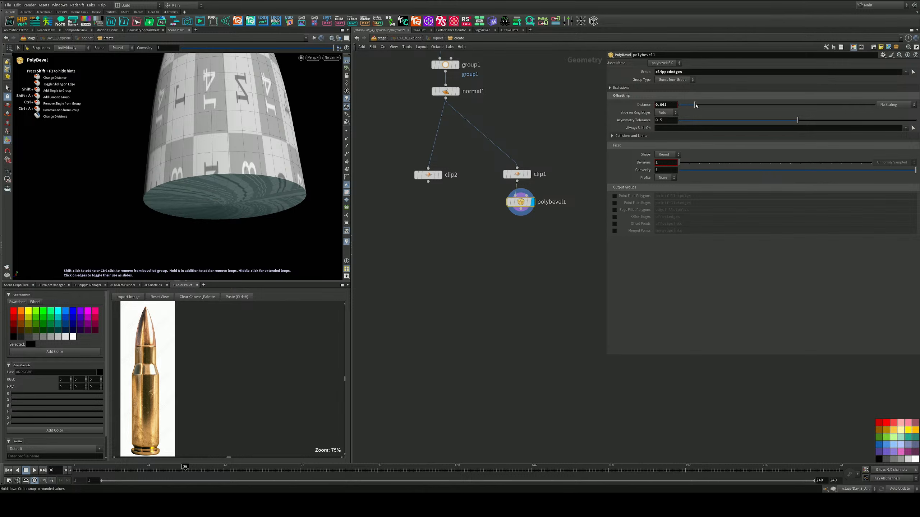
{"action": "left_click_drag", "start_coordinate": [678, 104], "coordinate": [679, 105]}
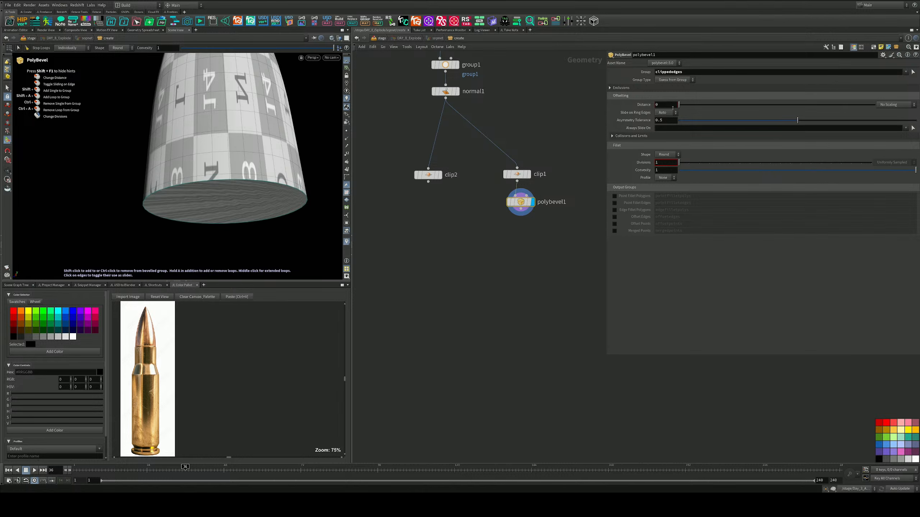
{"action": "middle_click_drag", "start_coordinate": [672, 105], "coordinate": [687, 131]}
{"action": "left_click_drag", "start_coordinate": [679, 162], "coordinate": [710, 161]}
Step: Copy polybevel1 beneath clip2 and check the bevel on the top rim of the case
{"action": "left_click_drag", "start_coordinate": [526, 205], "coordinate": [420, 202], "text": "alt"}
{"action": "left_click_drag", "start_coordinate": [249, 200], "coordinate": [248, 260], "text": "alt"}
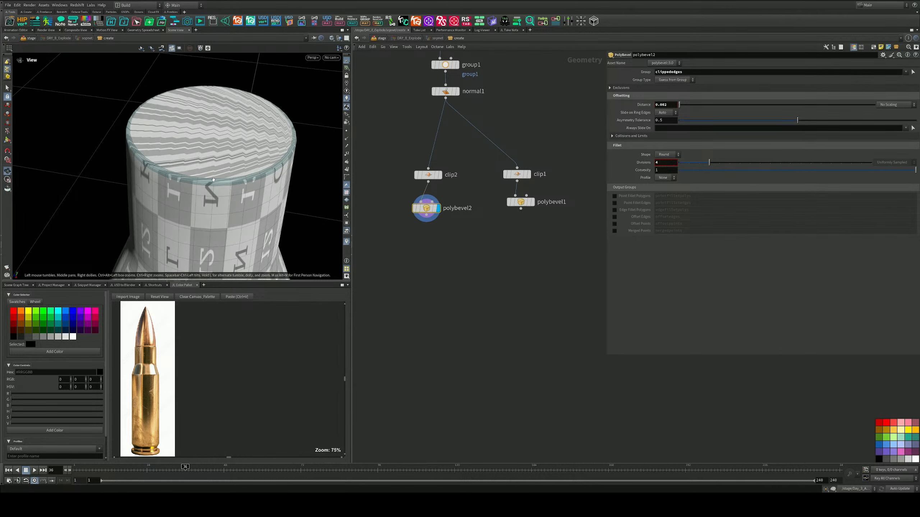
{"action": "scroll", "coordinate": [235, 182], "scroll_direction": "up", "scroll_amount": 8}
{"action": "scroll", "coordinate": [232, 152], "scroll_direction": "down", "scroll_amount": 8}
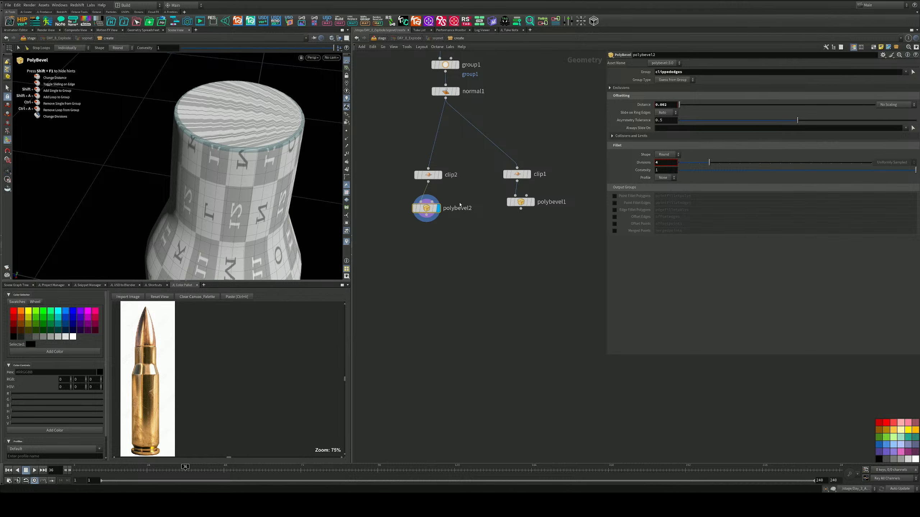
Step: Merge the outputs of polybevel1 and polybevel2 in a new Merge node below them
{"action": "middle_click_drag", "start_coordinate": [463, 261], "coordinate": [465, 242]}
{"action": "left_click_drag", "start_coordinate": [568, 175], "coordinate": [391, 222]}
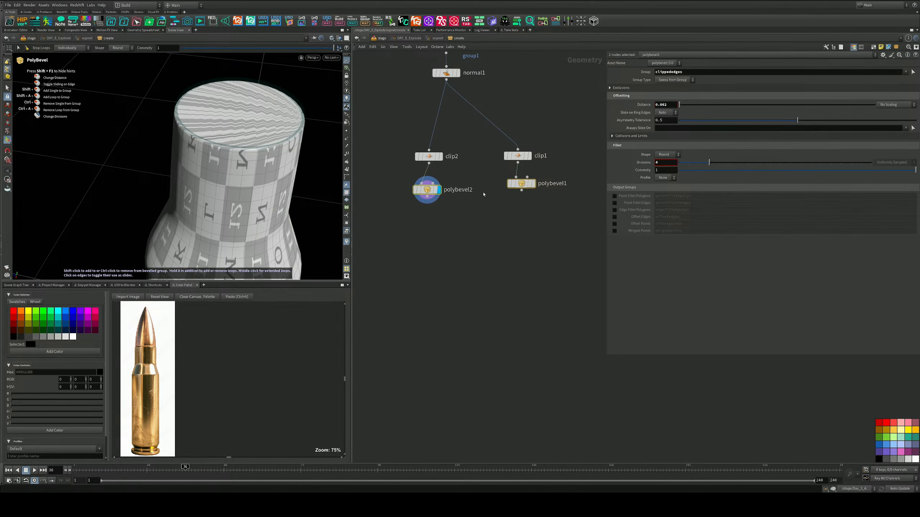
{"action": "left_click_drag", "start_coordinate": [522, 190], "coordinate": [486, 275], "text": "alt"}
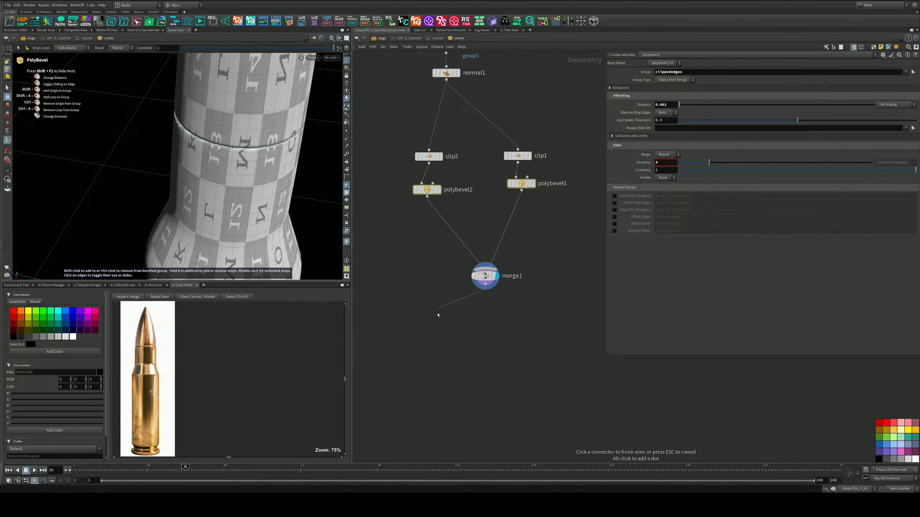
Step: Add a Match Size node directly below merge1 and display its result
{"action": "key", "text": "Escape"}
{"action": "left_click_drag", "start_coordinate": [232, 203], "coordinate": [229, 162], "text": "alt"}
{"action": "scroll", "coordinate": [229, 159], "scroll_direction": "down", "scroll_amount": 4}
{"action": "scroll", "coordinate": [230, 159], "scroll_direction": "down", "scroll_amount": 8}
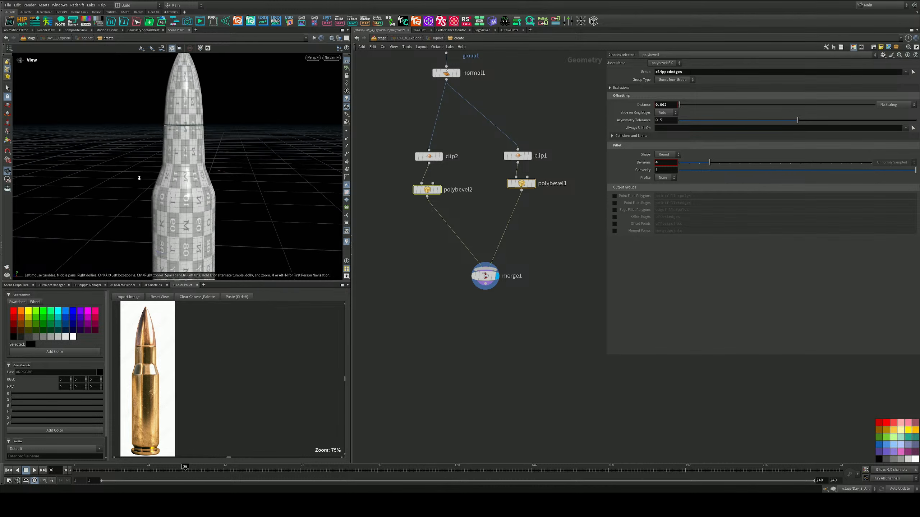
{"action": "key", "text": "Return"}
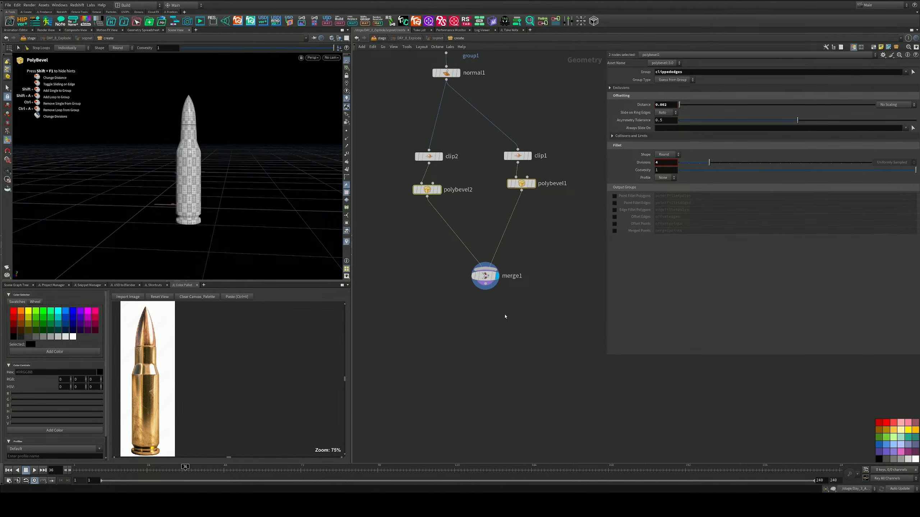
{"action": "middle_click_drag", "start_coordinate": [496, 311], "coordinate": [490, 260]}
{"action": "key", "text": "Tab"}
{"action": "type", "text": "mat"}
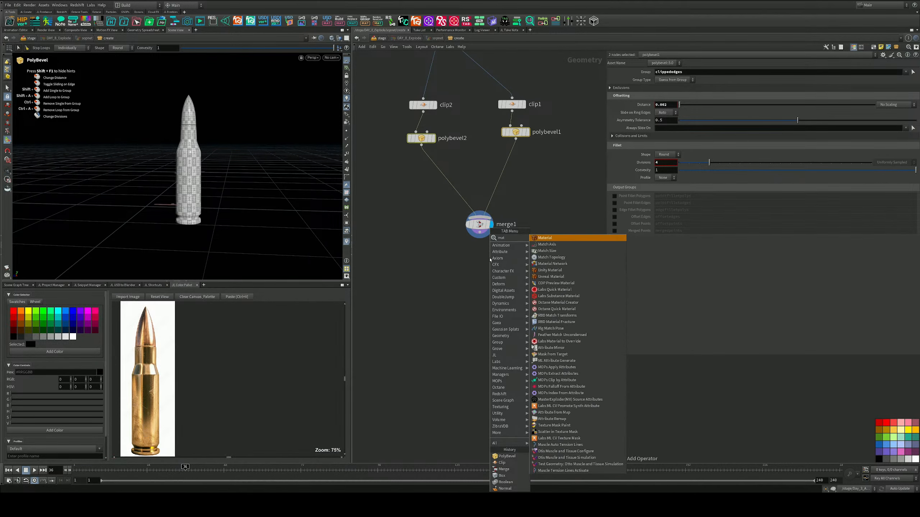
{"action": "key", "text": "Up"}
{"action": "key", "text": "Down"}
{"action": "key", "text": "Down"}
{"action": "key", "text": "Down"}
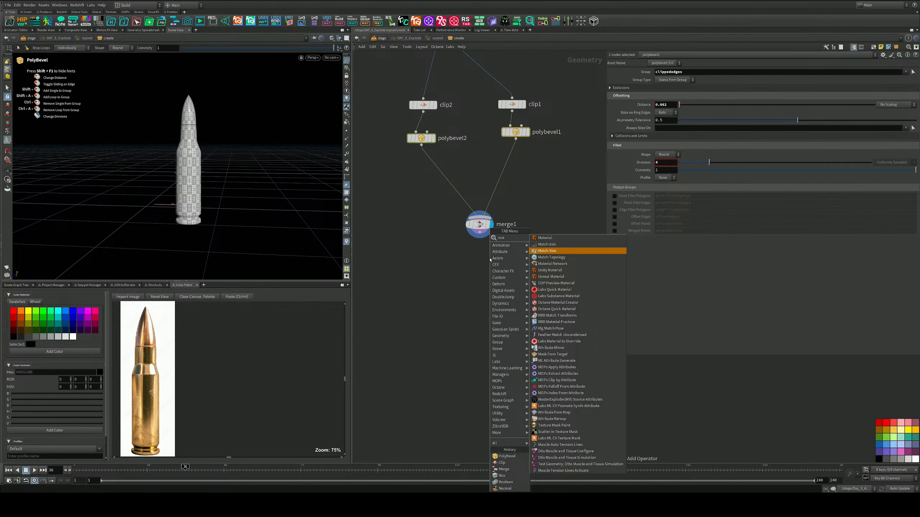
{"action": "key", "text": "Return"}
{"action": "left_click", "coordinate": [479, 252]}
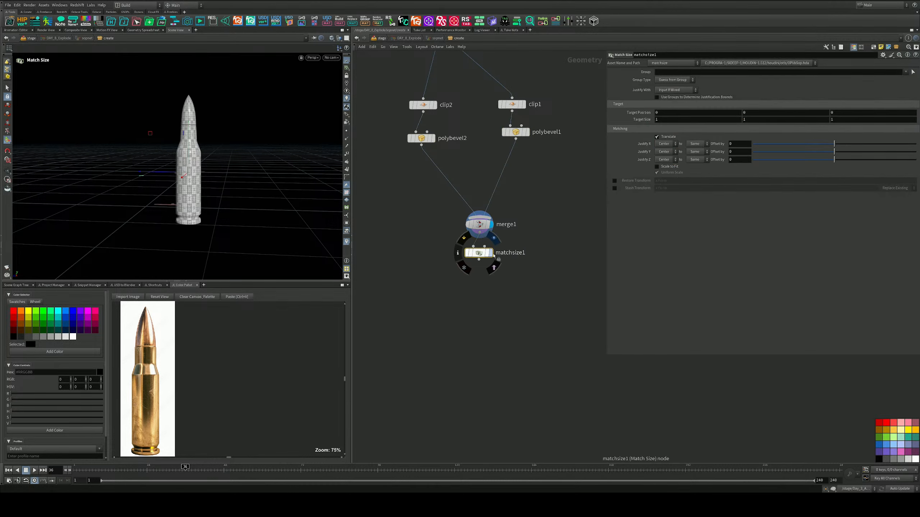
Step: Set matchsize1's Justify Y to Min so the cartridge stands on the ground plane, and save the scene
{"action": "left_click", "coordinate": [665, 151]}
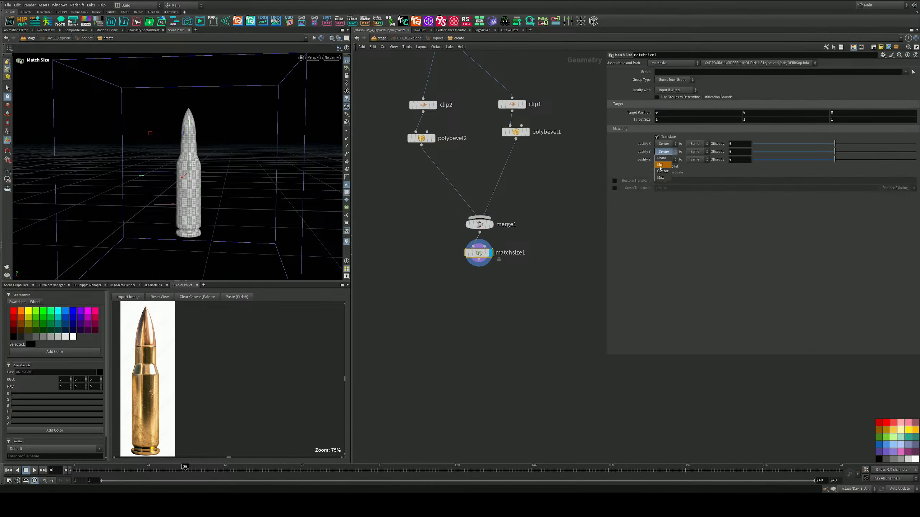
{"action": "left_click", "coordinate": [660, 167]}
{"action": "left_click_drag", "start_coordinate": [177, 145], "coordinate": [198, 179], "text": "alt"}
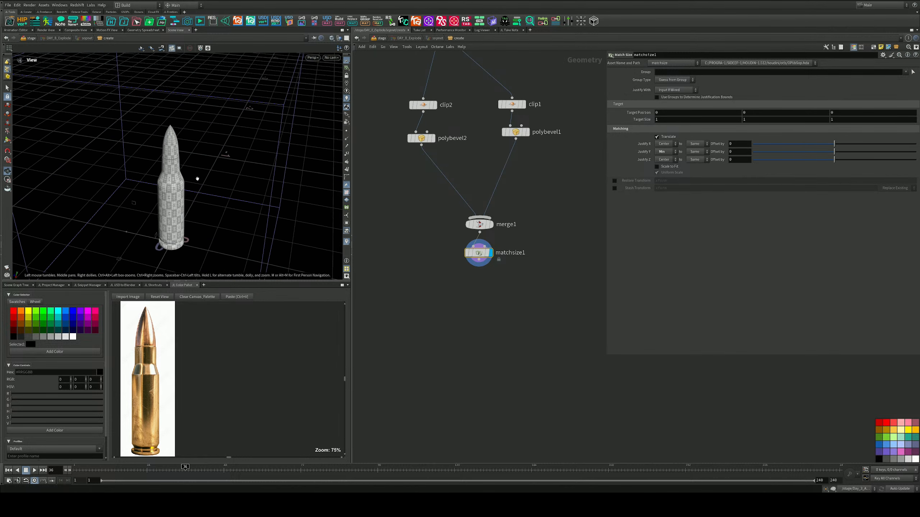
{"action": "scroll", "coordinate": [197, 179], "scroll_direction": "down", "scroll_amount": 3}
{"action": "middle_click_drag", "start_coordinate": [455, 299], "coordinate": [448, 280]}
{"action": "left_click", "coordinate": [448, 280]}
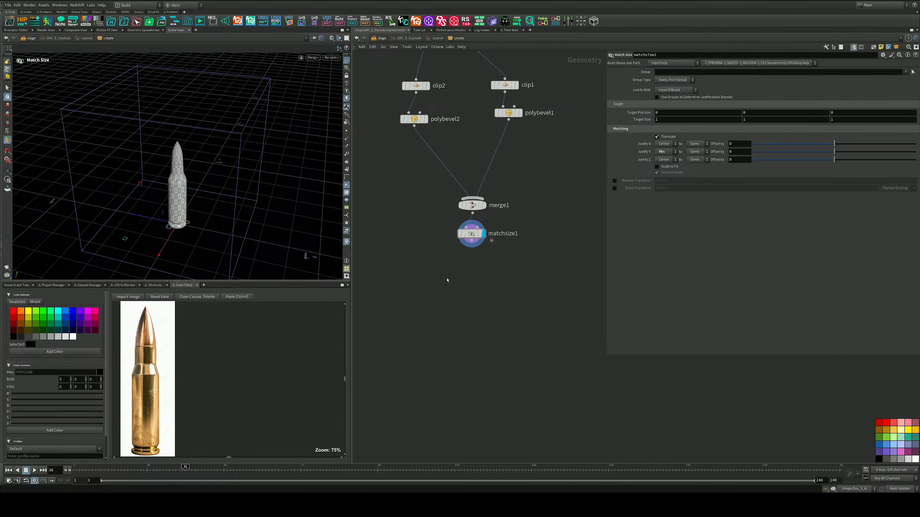
{"action": "key", "text": "ctrl+s"}
Step: Shrink the parameter area over the network and add a displayed Grid node beside the cartridge nodes
{"action": "middle_click_drag", "start_coordinate": [534, 143], "coordinate": [433, 228]}
{"action": "scroll", "coordinate": [494, 244], "scroll_direction": "down", "scroll_amount": 2}
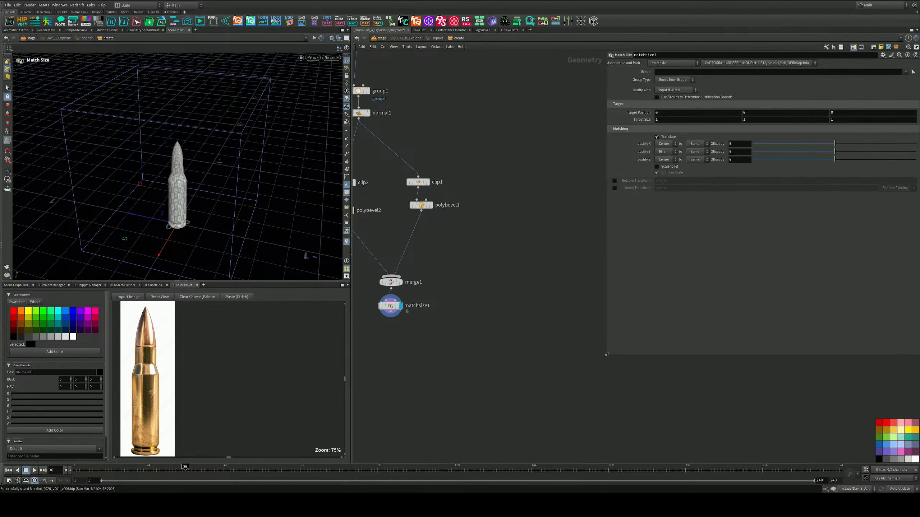
{"action": "left_click_drag", "start_coordinate": [605, 360], "coordinate": [750, 298]}
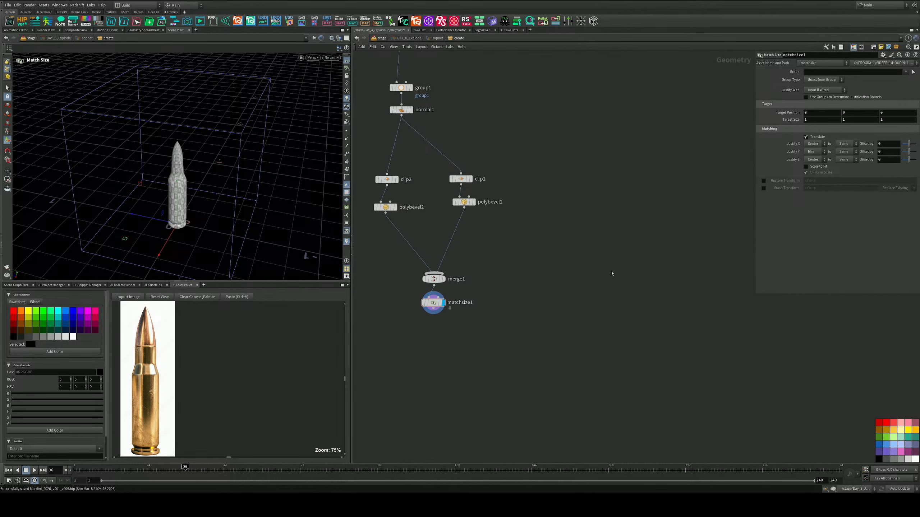
{"action": "key", "text": "Tab"}
{"action": "type", "text": "sphere"}
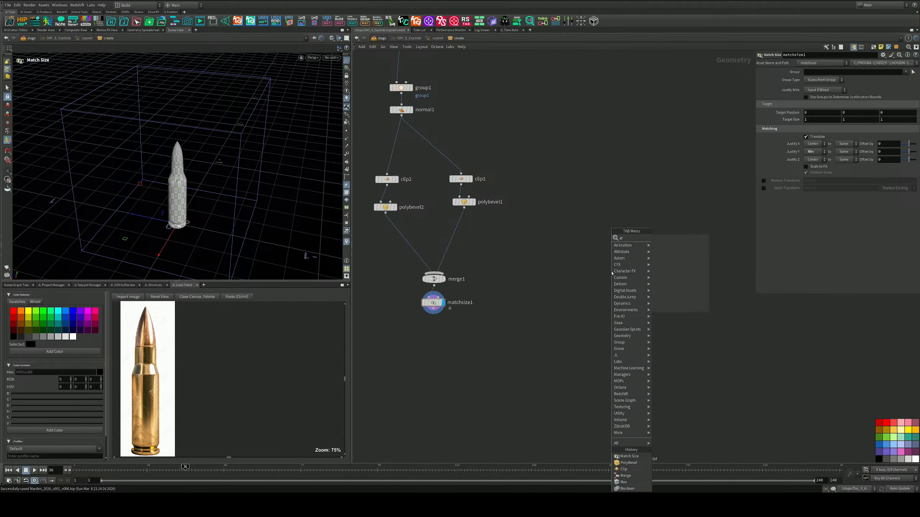
{"action": "key", "text": "Return"}
{"action": "left_click_drag", "start_coordinate": [611, 273], "coordinate": [593, 228]}
{"action": "left_click", "coordinate": [590, 227]}
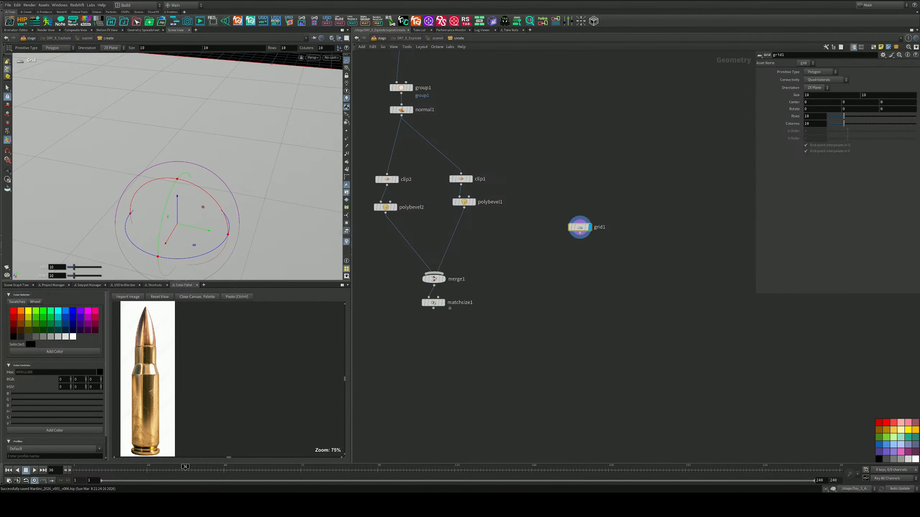
{"action": "left_click_drag", "start_coordinate": [282, 214], "coordinate": [232, 211], "text": "alt"}
{"action": "key", "text": "Return"}
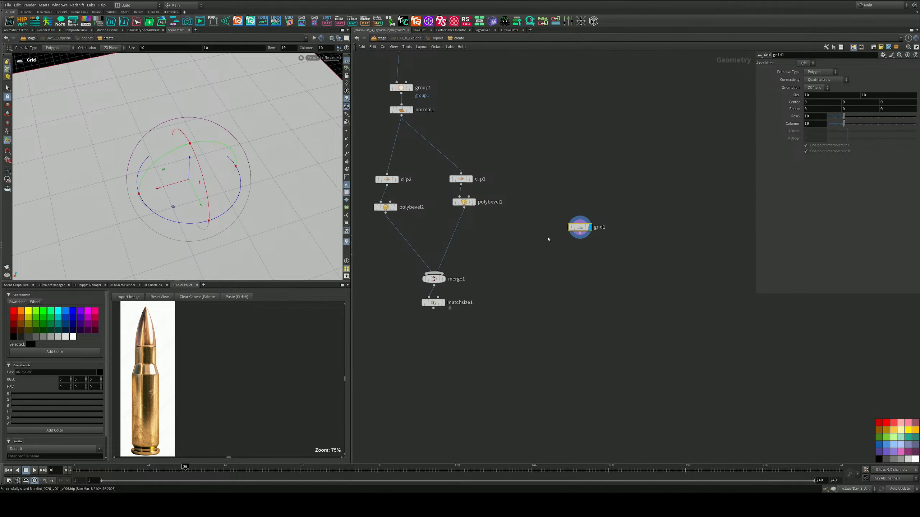
Step: Open the list of available tool shelves
{"action": "middle_click_drag", "start_coordinate": [585, 240], "coordinate": [578, 257]}
{"action": "scroll", "coordinate": [578, 256], "scroll_direction": "up", "scroll_amount": 3}
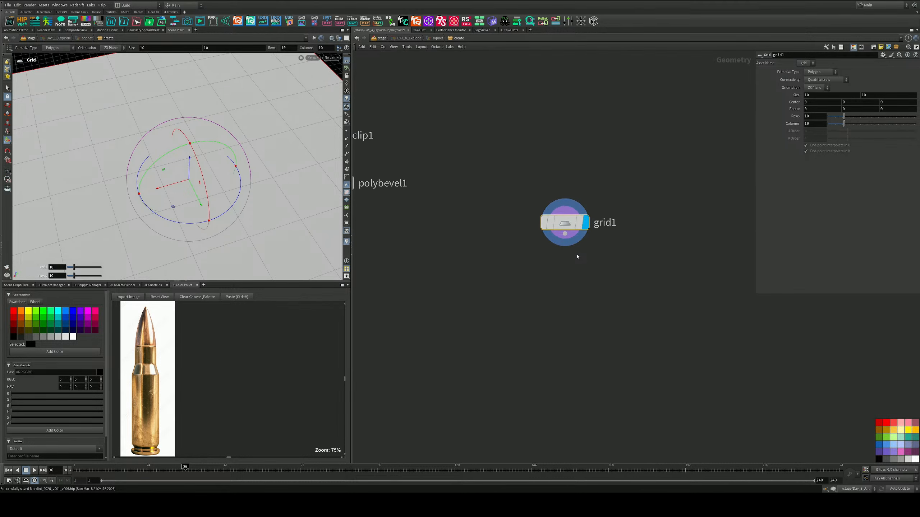
{"action": "scroll", "coordinate": [577, 256], "scroll_direction": "down", "scroll_amount": 2}
{"action": "key", "text": "Tab"}
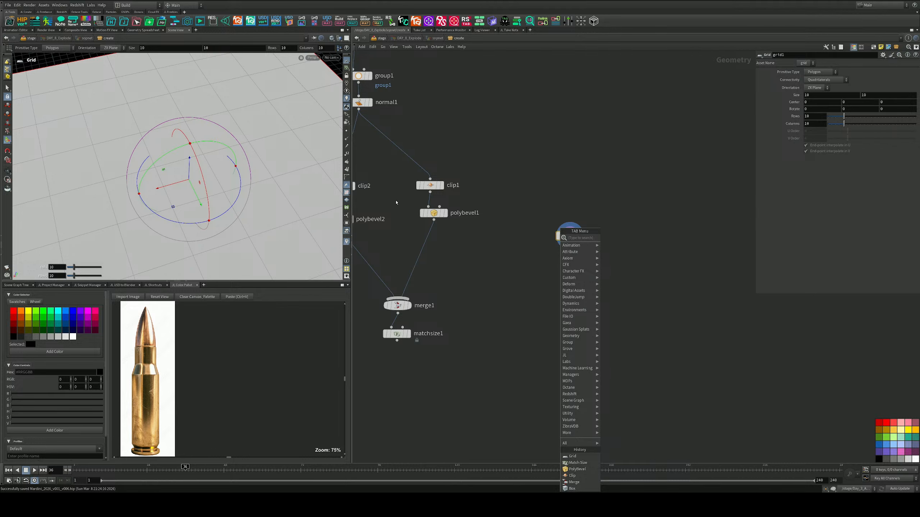
{"action": "left_click", "coordinate": [184, 12]}
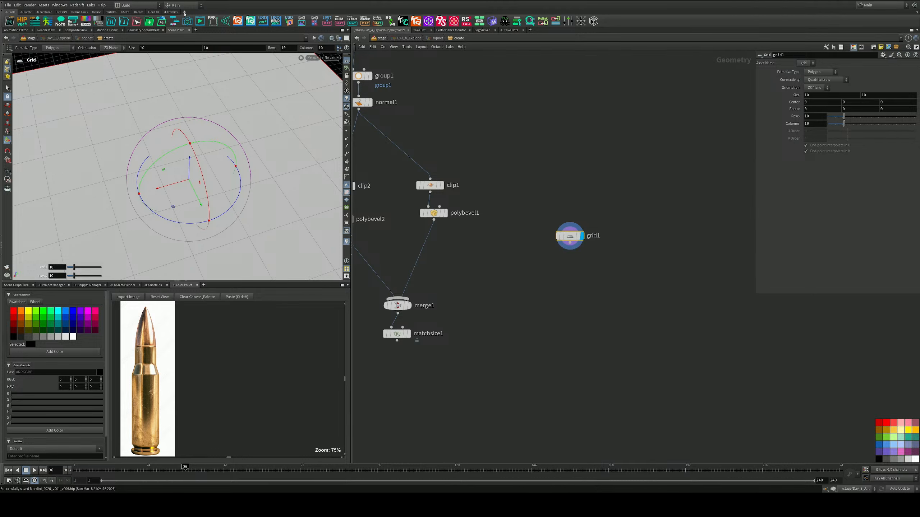
{"action": "left_click", "coordinate": [184, 12]}
{"action": "mouse_move", "coordinate": [197, 35]}
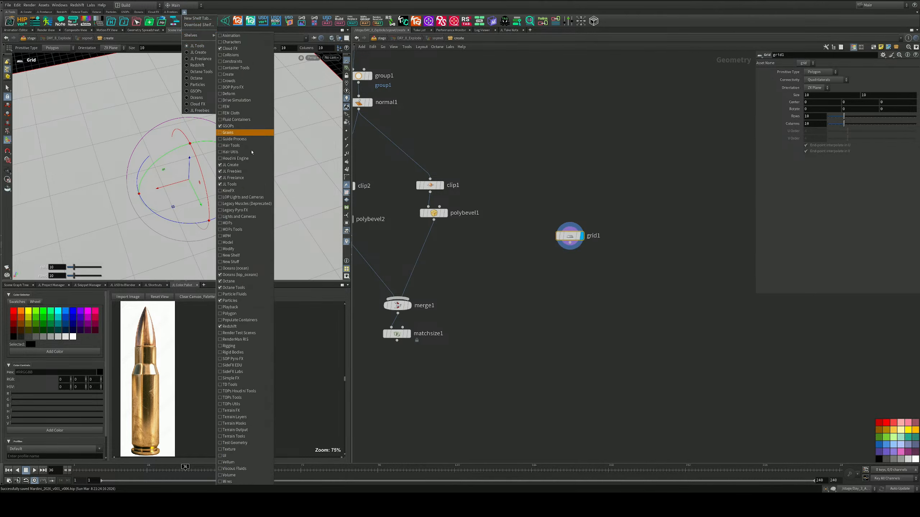
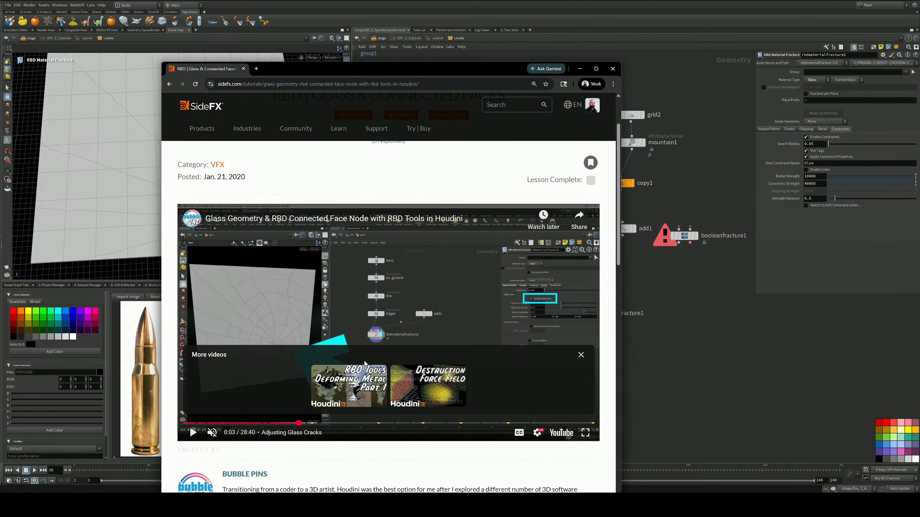
Step: Review the Adjusting Glass Cracks chapter of the SideFX tutorial video, scrubbing back to about 6:02
{"action": "left_click", "coordinate": [581, 355]}
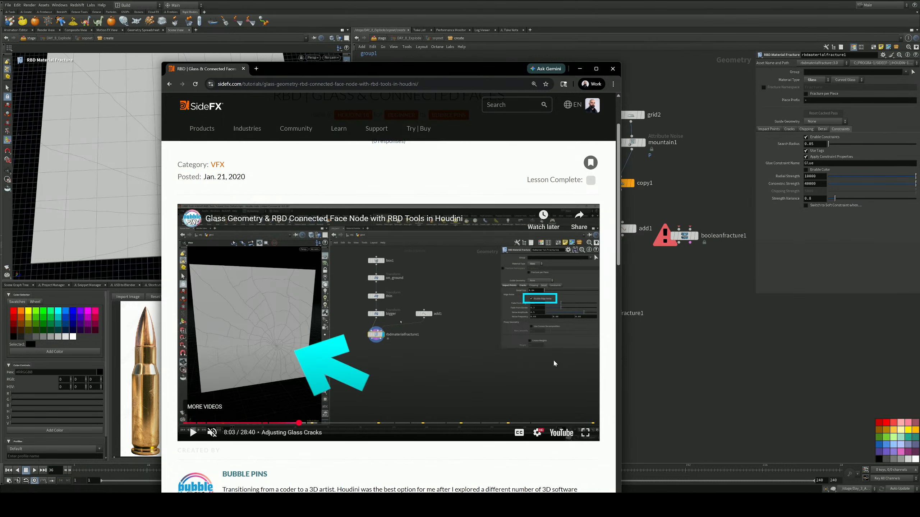
{"action": "left_click", "coordinate": [361, 356]}
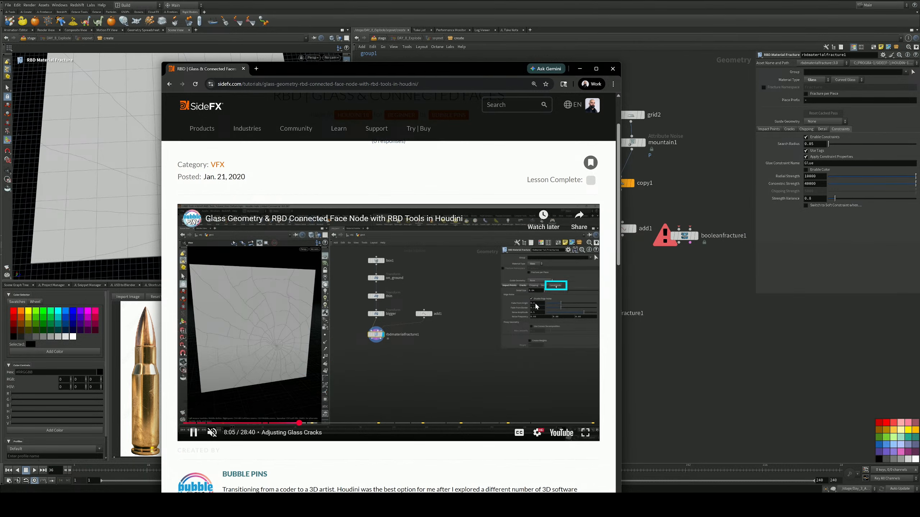
{"action": "key", "text": "space"}
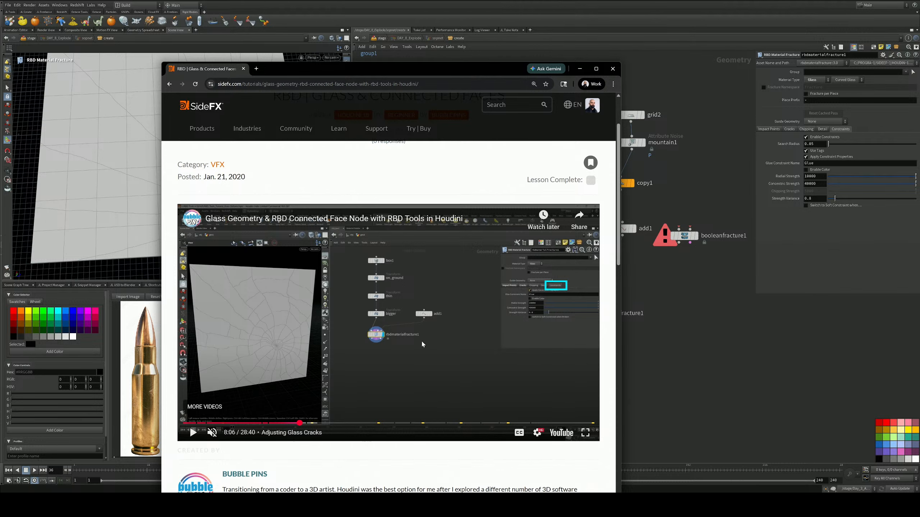
{"action": "left_click_drag", "start_coordinate": [299, 421], "coordinate": [295, 423]}
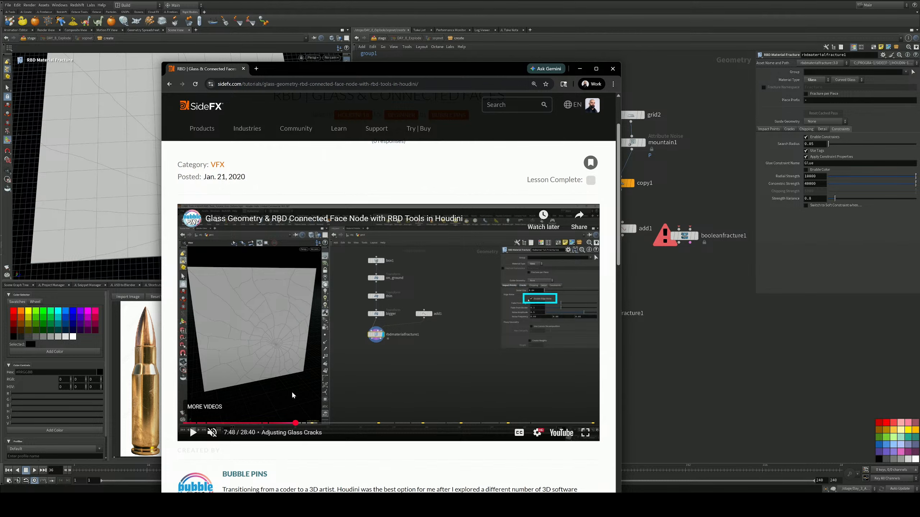
{"action": "left_click", "coordinate": [288, 424]}
{"action": "left_click_drag", "start_coordinate": [288, 425], "coordinate": [271, 428]}
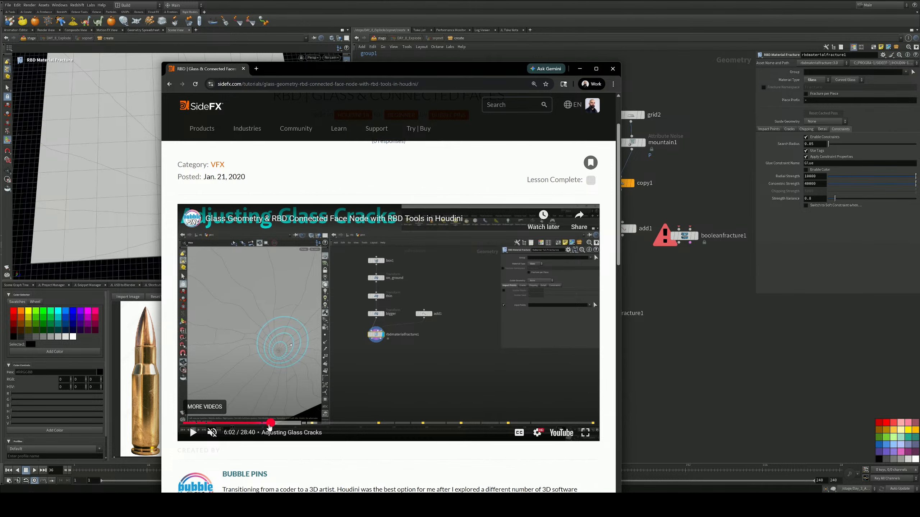
Step: Try to pick the add1 point in the viewport as the Input Points of rbdmaterialfracture1
{"action": "left_click", "coordinate": [772, 129]}
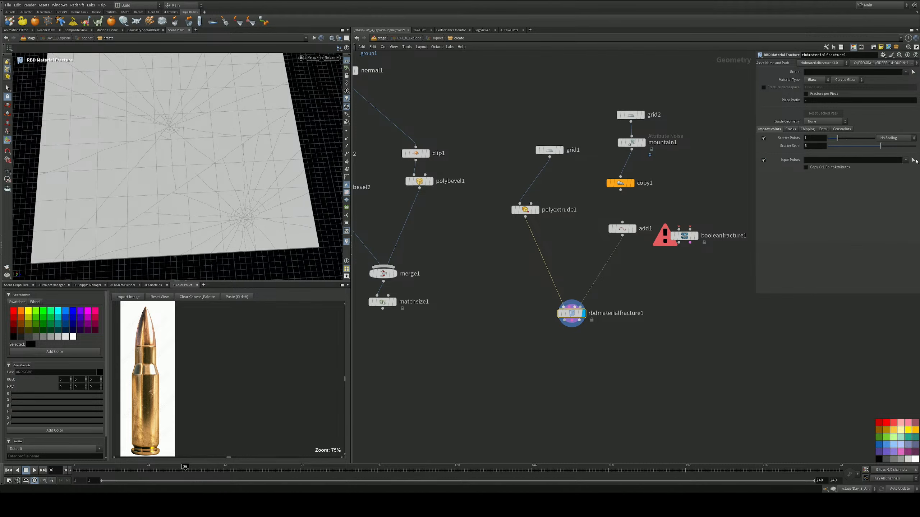
{"action": "left_click_drag", "start_coordinate": [632, 228], "coordinate": [838, 158]}
{"action": "left_click", "coordinate": [866, 160]}
{"action": "key", "text": "ctrl+a"}
{"action": "key", "text": "BackSpace"}
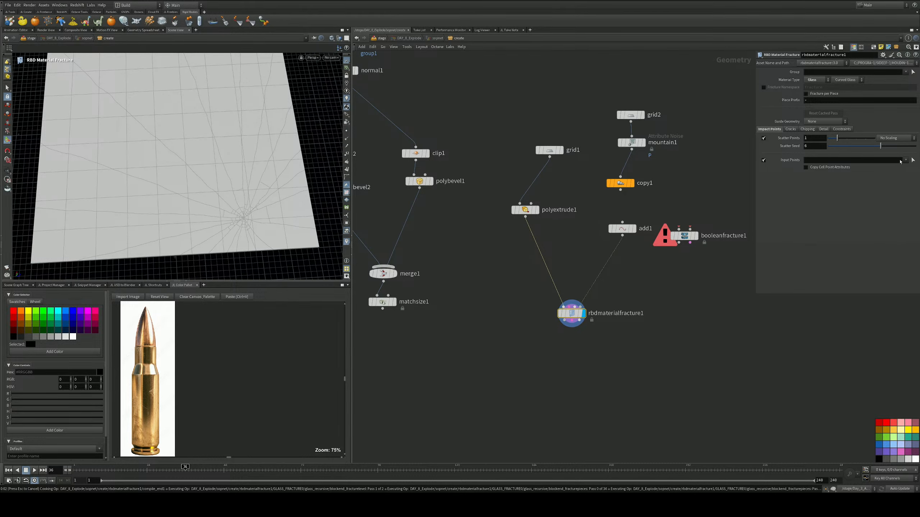
{"action": "left_click_drag", "start_coordinate": [193, 114], "coordinate": [143, 140]}
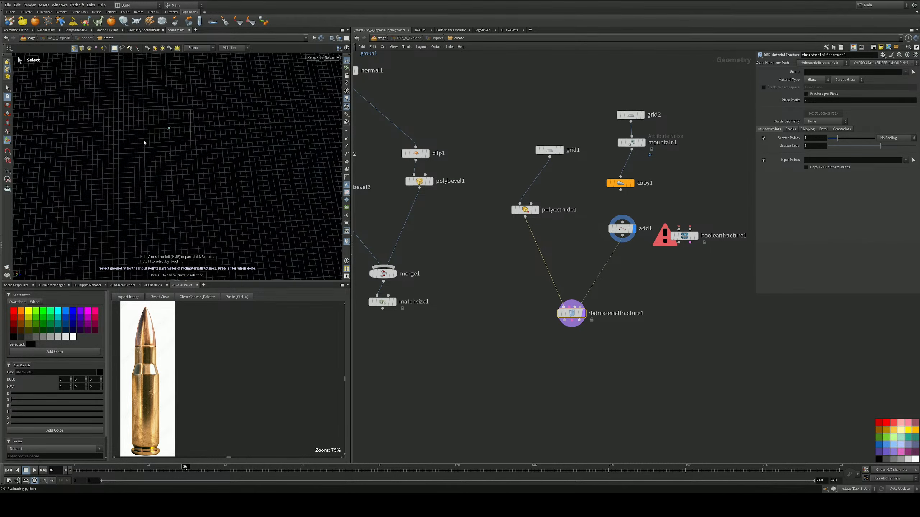
{"action": "key", "text": "Return"}
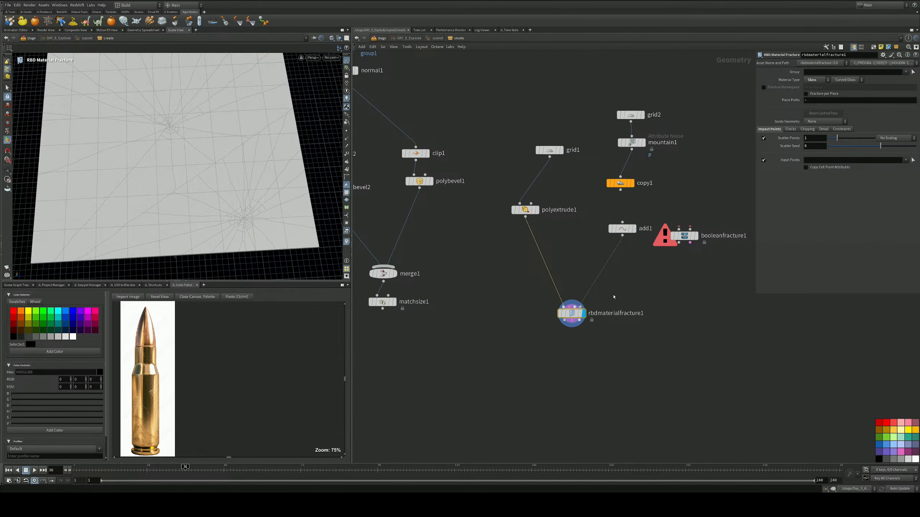
Step: Turn off Scatter Points on rbdmaterialfracture1 and assign the point from add1 as its Input Points
{"action": "key", "text": "Escape"}
{"action": "left_click_drag", "start_coordinate": [119, 141], "coordinate": [140, 158]}
{"action": "scroll", "coordinate": [126, 145], "scroll_direction": "down", "scroll_amount": 3}
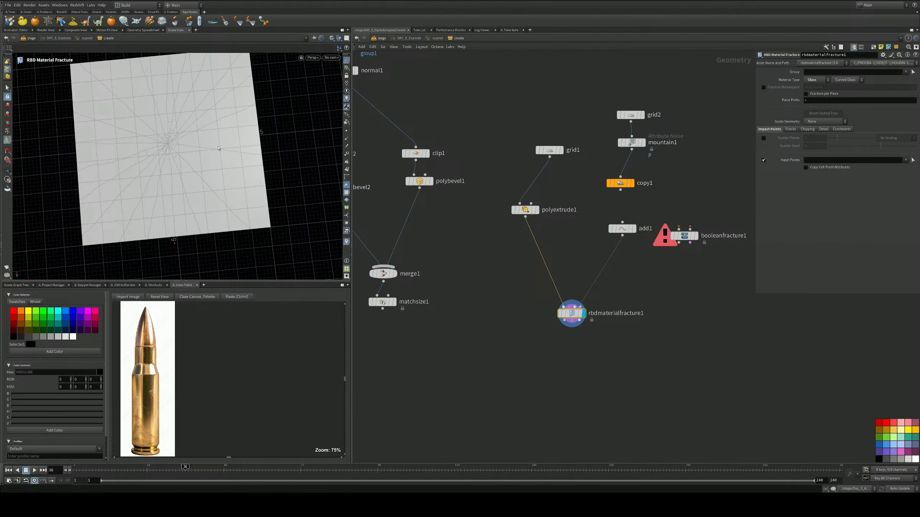
{"action": "middle_click_drag", "start_coordinate": [219, 148], "coordinate": [241, 174], "text": "alt"}
{"action": "left_click_drag", "start_coordinate": [241, 174], "coordinate": [304, 156], "text": "alt"}
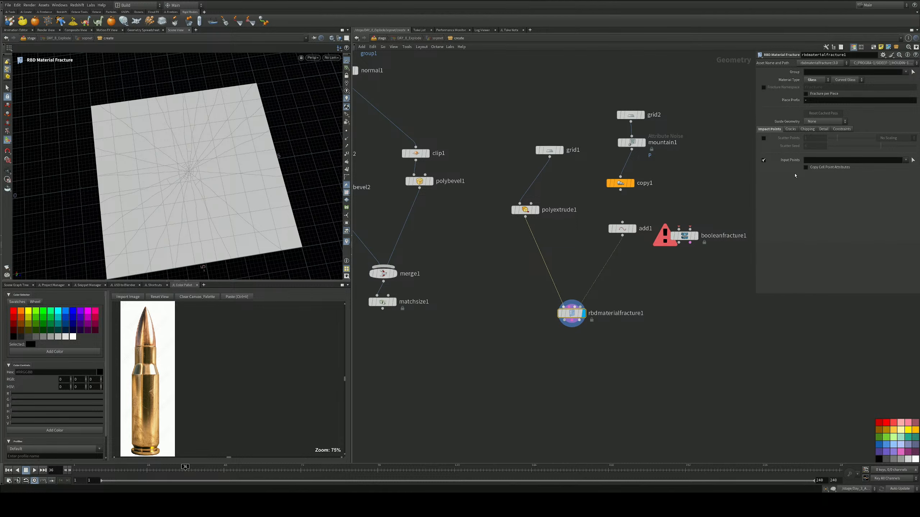
{"action": "left_click", "coordinate": [764, 160]}
{"action": "key", "text": "Return"}
Step: Try moving add1's impact point to about 1.77 in Z, and reset that coordinate to 0
{"action": "left_click", "coordinate": [619, 229]}
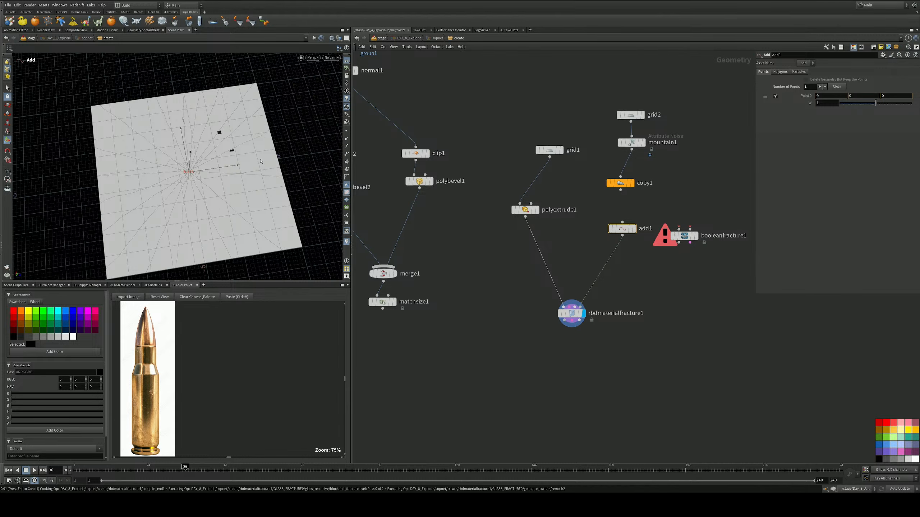
{"action": "left_click", "coordinate": [257, 163]}
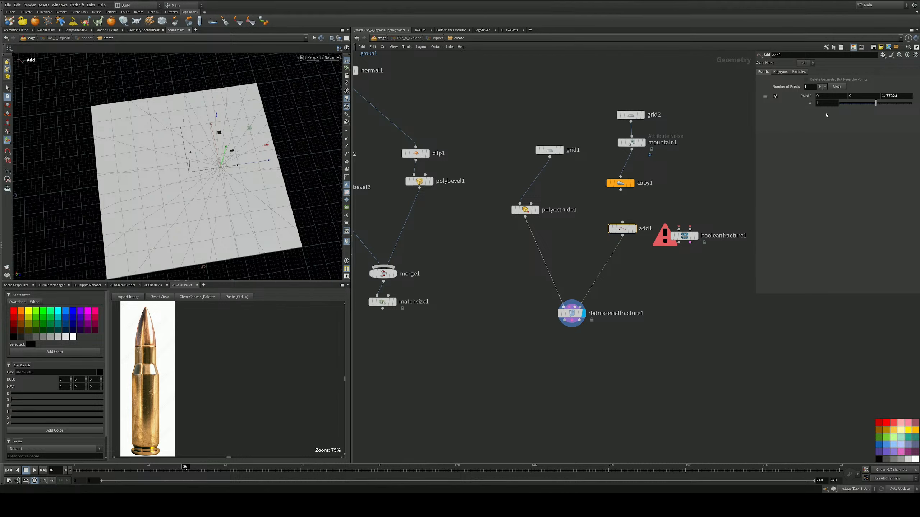
{"action": "left_click_drag", "start_coordinate": [908, 96], "coordinate": [766, 91]}
{"action": "type", "text": "0"}
{"action": "key", "text": "Return"}
Step: Check the cracks around the impact point, and delete the unused booleanfracture1, grid2, mountain1 and copy1 nodes
{"action": "scroll", "coordinate": [203, 180], "scroll_direction": "up", "scroll_amount": 4}
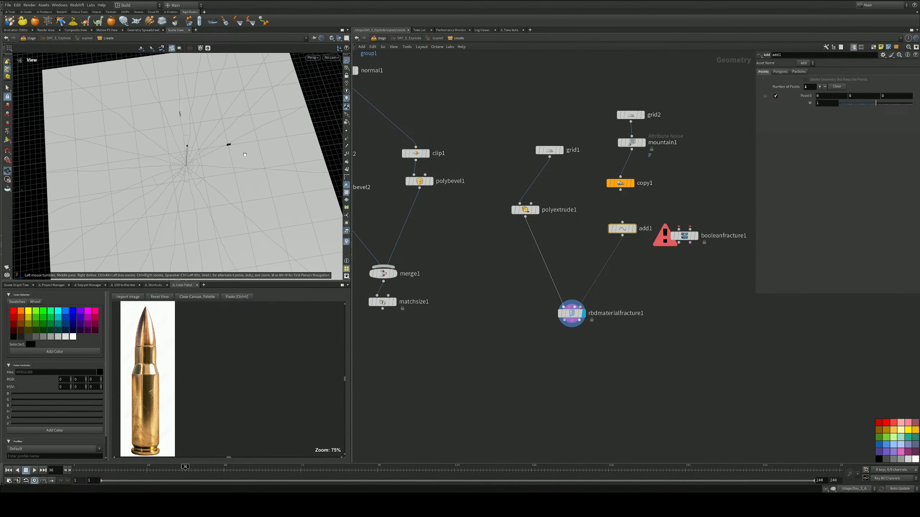
{"action": "left_click", "coordinate": [346, 61]}
{"action": "mouse_move", "coordinate": [223, 139]}
{"action": "left_mouse_down", "text": "alt"}
{"action": "mouse_move", "coordinate": [215, 160]}
{"action": "mouse_move", "coordinate": [217, 132]}
{"action": "mouse_move", "coordinate": [236, 135]}
{"action": "left_mouse_up", "text": "alt"}
{"action": "scroll", "coordinate": [215, 160], "scroll_direction": "up", "scroll_amount": 5}
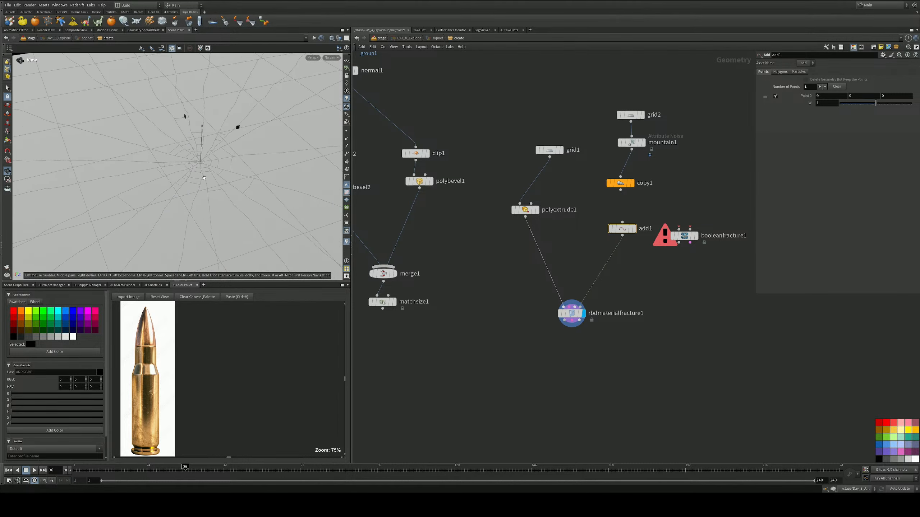
{"action": "left_click", "coordinate": [573, 313]}
{"action": "left_click", "coordinate": [685, 235]}
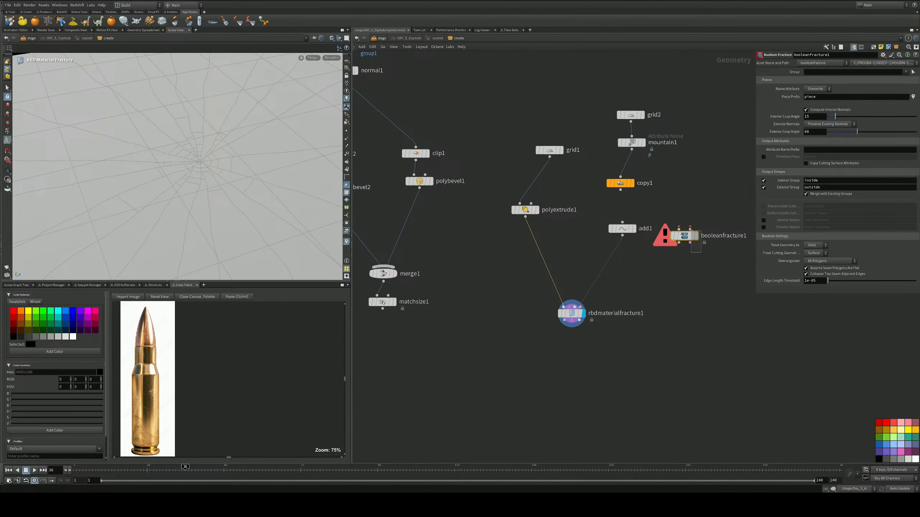
{"action": "key", "text": "Delete"}
{"action": "left_click_drag", "start_coordinate": [714, 85], "coordinate": [607, 194]}
{"action": "key", "text": "Delete"}
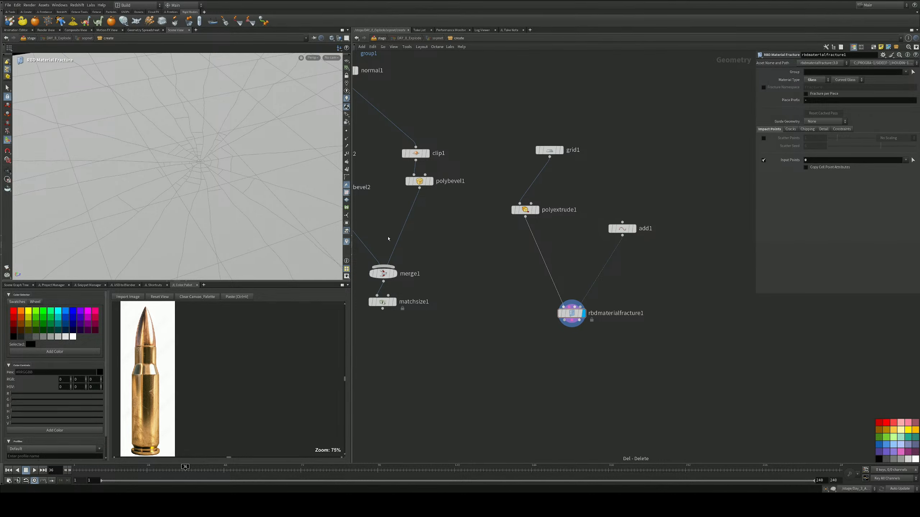
Step: Add an Exploded View node after rbdmaterialfracture1, display it, and lower its Uniform Scale to bring the shards closer together
{"action": "middle_click_drag", "start_coordinate": [529, 244], "coordinate": [526, 187]}
{"action": "key", "text": "Tab"}
{"action": "type", "text": "ex"}
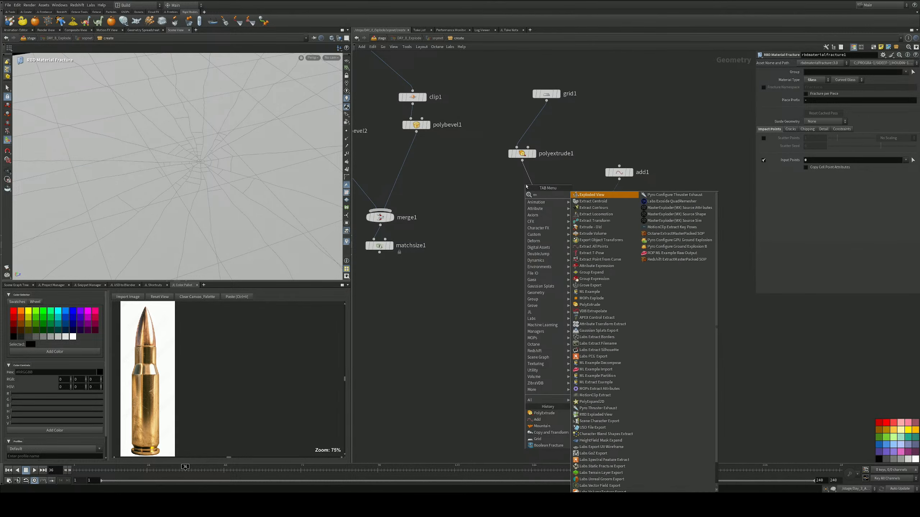
{"action": "key", "text": "Return"}
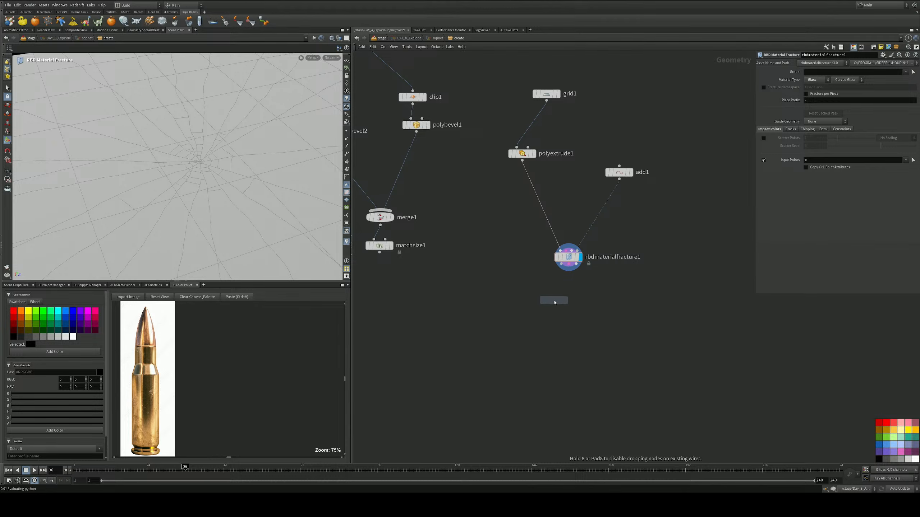
{"action": "left_click", "coordinate": [554, 300]}
{"action": "left_click_drag", "start_coordinate": [562, 264], "coordinate": [554, 293]}
{"action": "left_click", "coordinate": [566, 300]}
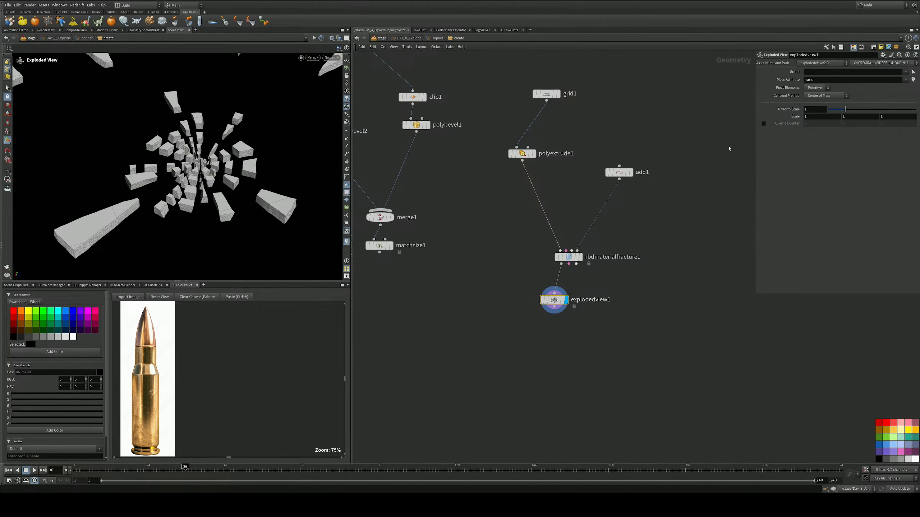
{"action": "left_click_drag", "start_coordinate": [845, 108], "coordinate": [830, 113]}
{"action": "left_click_drag", "start_coordinate": [313, 174], "coordinate": [224, 181], "text": "alt"}
Step: Display rbdmaterialfracture1 and try a concentric crack Minimum Width of 0.194, checking the cracks around the impact point
{"action": "left_click", "coordinate": [568, 257]}
{"action": "left_click", "coordinate": [581, 257]}
{"action": "scroll", "coordinate": [188, 163], "scroll_direction": "up", "scroll_amount": 5}
{"action": "left_click", "coordinate": [791, 129]}
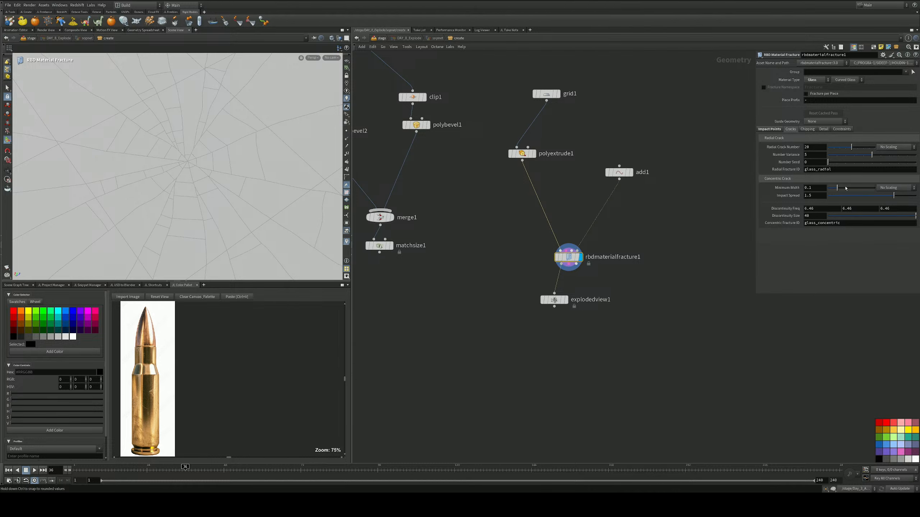
{"action": "left_click", "coordinate": [846, 188]}
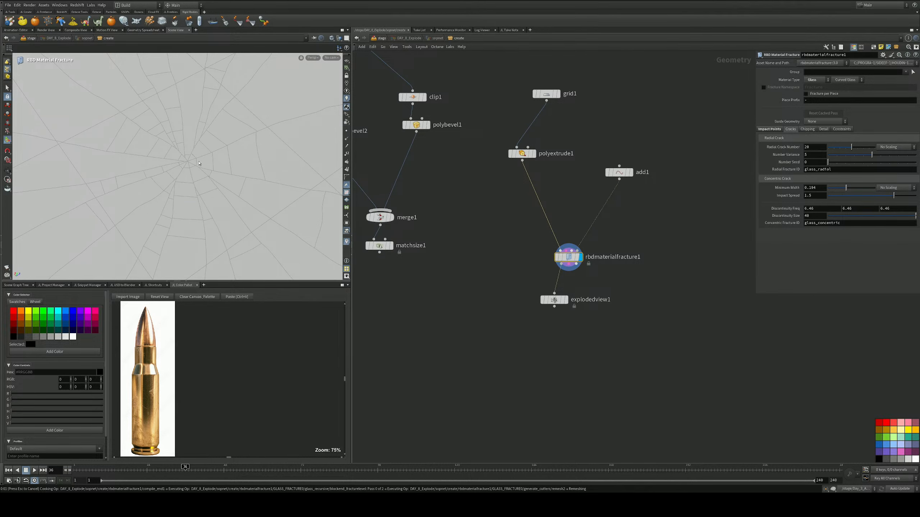
{"action": "key", "text": "Escape"}
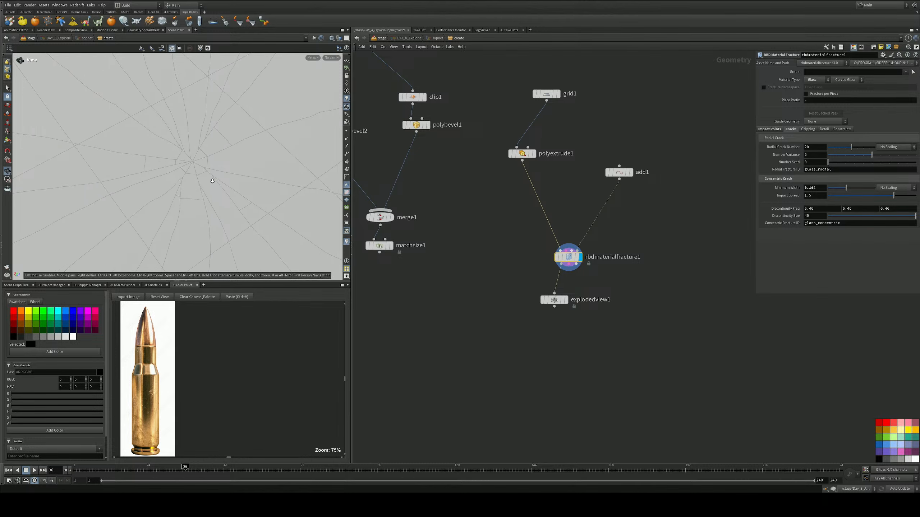
{"action": "left_click_drag", "start_coordinate": [214, 171], "coordinate": [234, 188]}
{"action": "middle_click_drag", "start_coordinate": [233, 188], "coordinate": [209, 113]}
{"action": "right_click_drag", "start_coordinate": [209, 113], "coordinate": [221, 225]}
{"action": "middle_click_drag", "start_coordinate": [221, 225], "coordinate": [224, 239]}
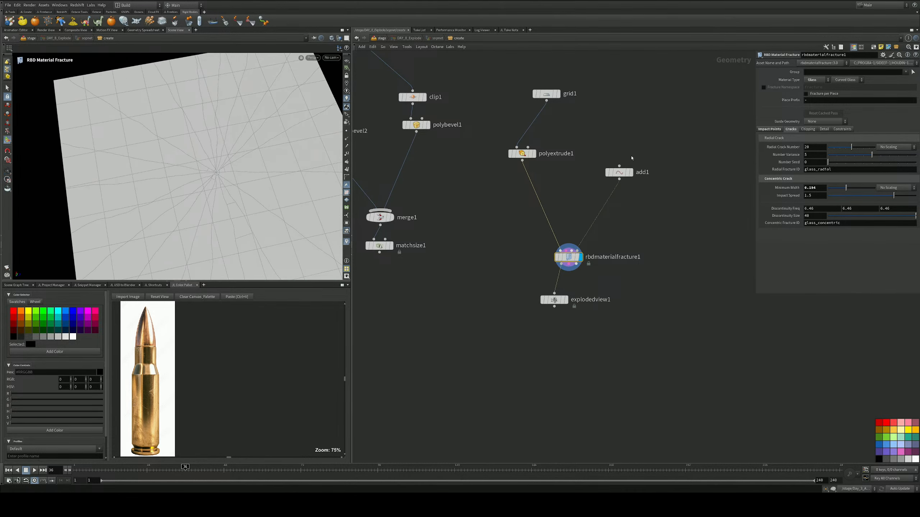
Step: Set the concentric crack Minimum Width to about 0.031 and Impact Spread to about 1.588, and enlarge the viewport
{"action": "left_click_drag", "start_coordinate": [830, 190], "coordinate": [832, 190]}
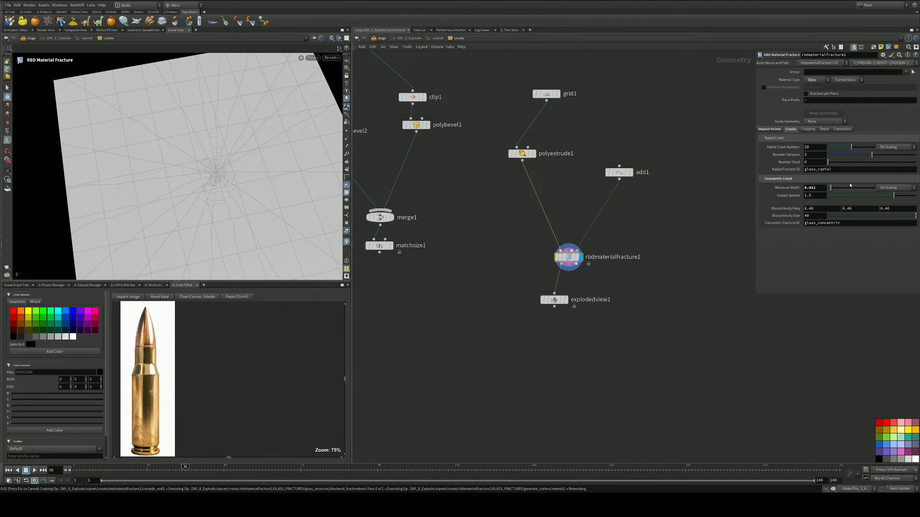
{"action": "left_click_drag", "start_coordinate": [876, 196], "coordinate": [875, 197]}
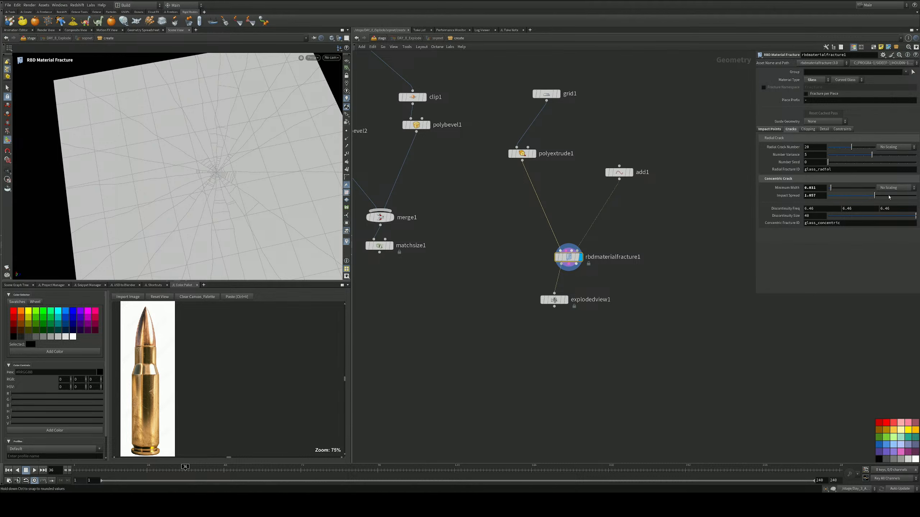
{"action": "left_click", "coordinate": [899, 196]}
{"action": "right_click_drag", "start_coordinate": [224, 174], "coordinate": [258, 174], "text": "alt"}
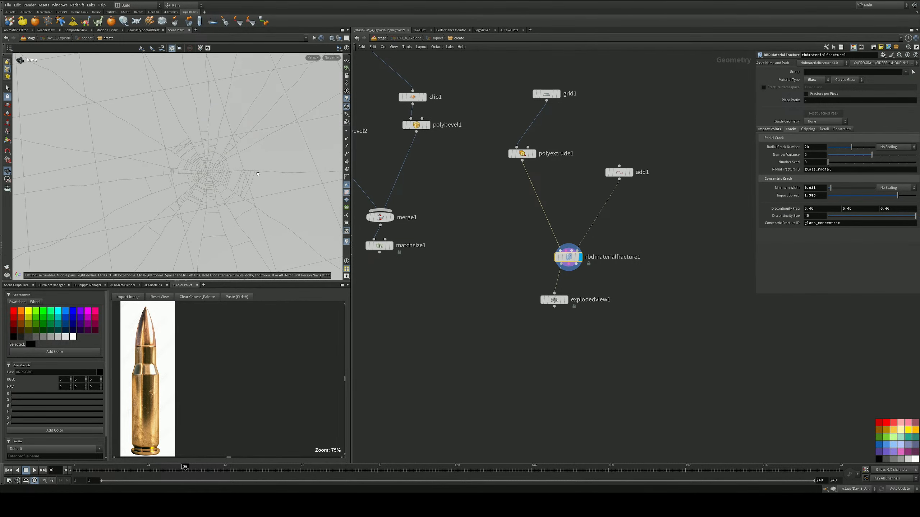
{"action": "middle_click_drag", "start_coordinate": [258, 174], "coordinate": [226, 155], "text": "alt"}
{"action": "left_click", "coordinate": [187, 282]}
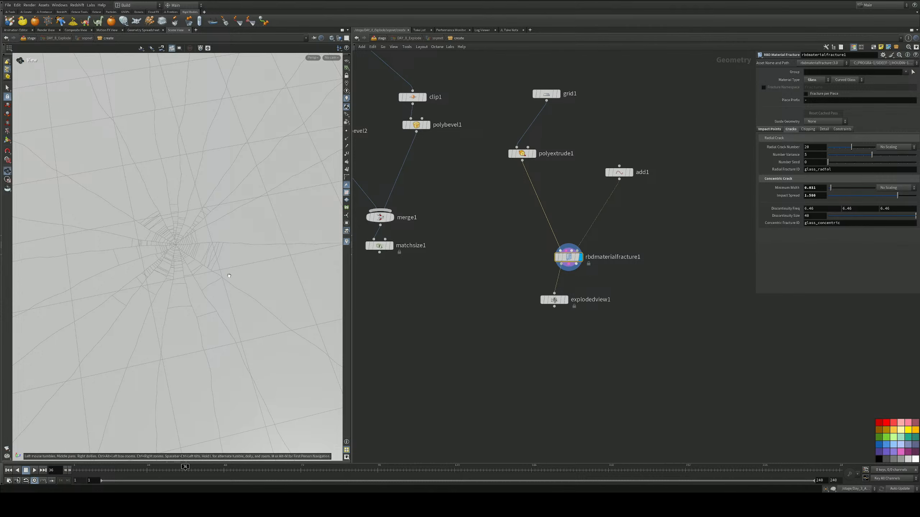
Step: Set the Radial Crack Number to 34 and slightly raise the concentric crack Minimum Width
{"action": "mouse_move", "coordinate": [251, 281]}
{"action": "left_mouse_down", "text": "alt"}
{"action": "mouse_move", "coordinate": [243, 214]}
{"action": "mouse_move", "coordinate": [243, 265]}
{"action": "mouse_move", "coordinate": [255, 265]}
{"action": "left_mouse_up", "text": "alt"}
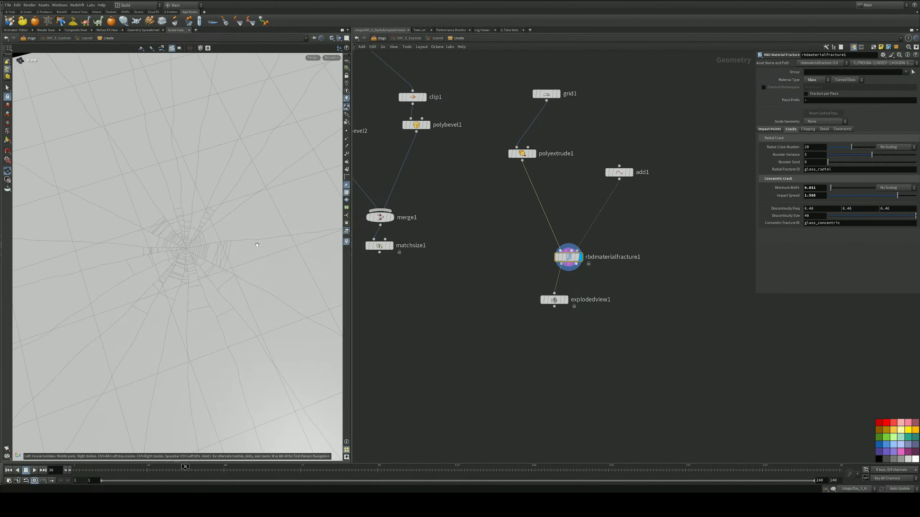
{"action": "left_click_drag", "start_coordinate": [852, 147], "coordinate": [868, 146]}
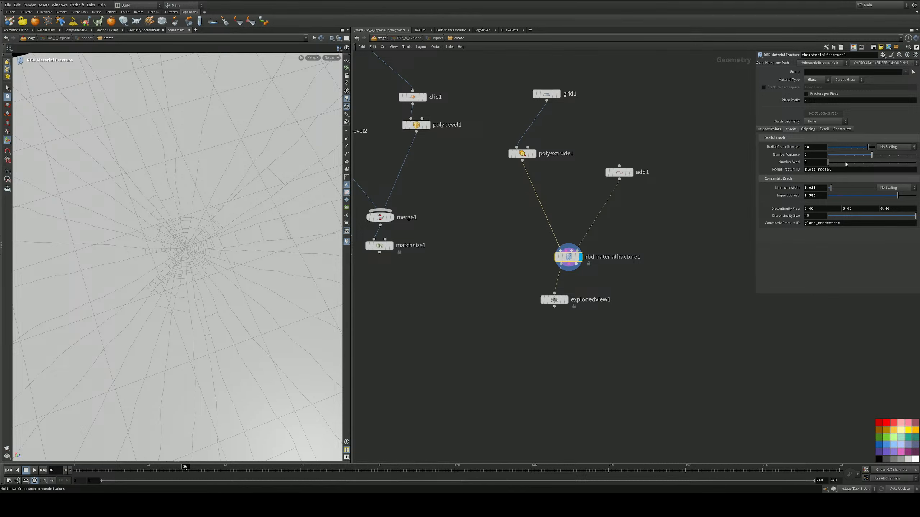
{"action": "left_click_drag", "start_coordinate": [833, 188], "coordinate": [835, 189]}
Step: Open the Chipping settings of rbdmaterialfracture1 and display explodedview1 to examine the separated shards around the impact point
{"action": "left_click", "coordinate": [811, 130]}
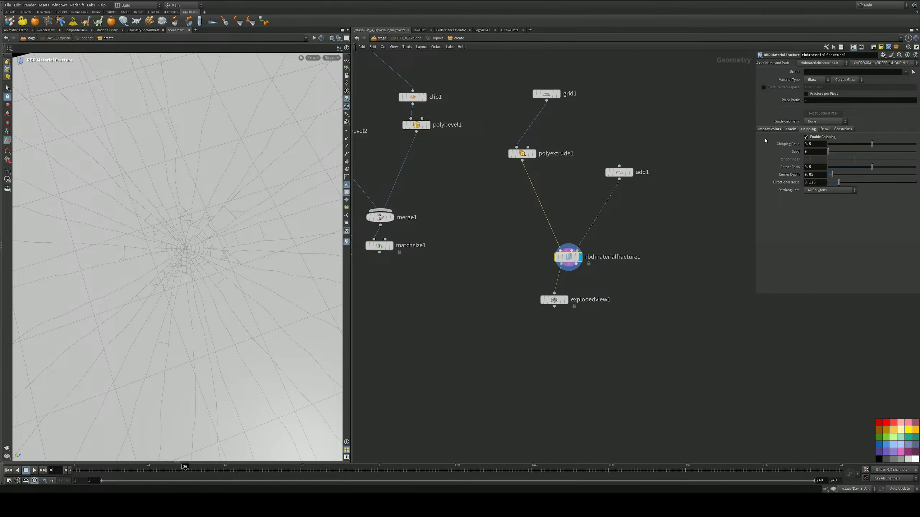
{"action": "right_click_drag", "start_coordinate": [124, 264], "coordinate": [277, 213], "text": "alt"}
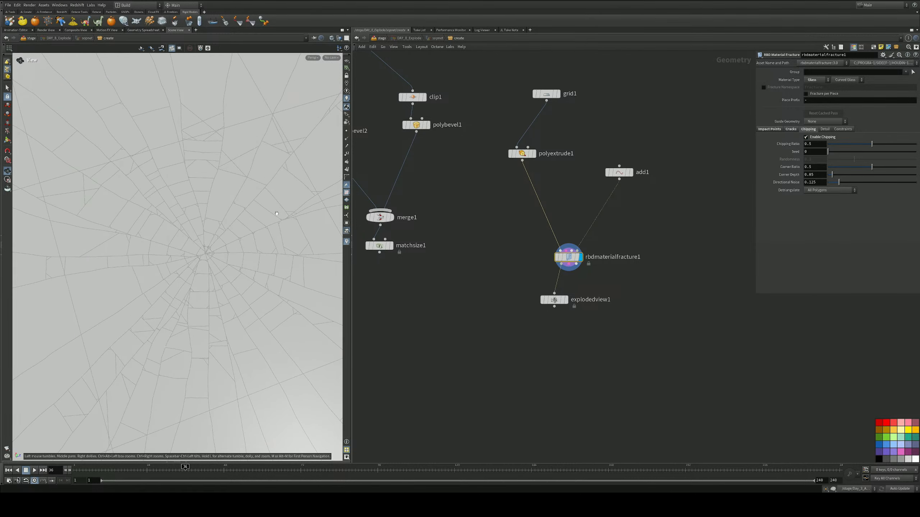
{"action": "right_click_drag", "start_coordinate": [213, 255], "coordinate": [230, 255], "text": "alt"}
{"action": "left_click_drag", "start_coordinate": [230, 255], "coordinate": [203, 253], "text": "alt"}
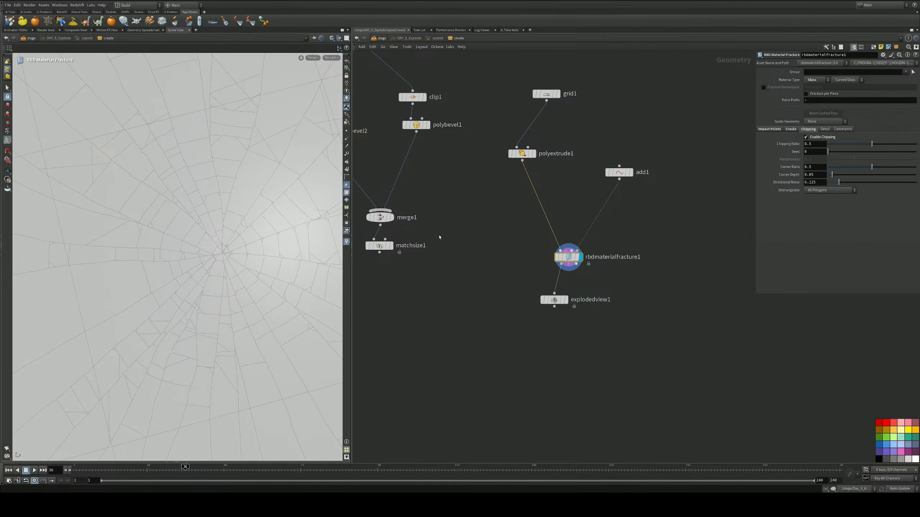
{"action": "left_click", "coordinate": [567, 300]}
{"action": "left_click_drag", "start_coordinate": [124, 235], "coordinate": [167, 292], "text": "alt"}
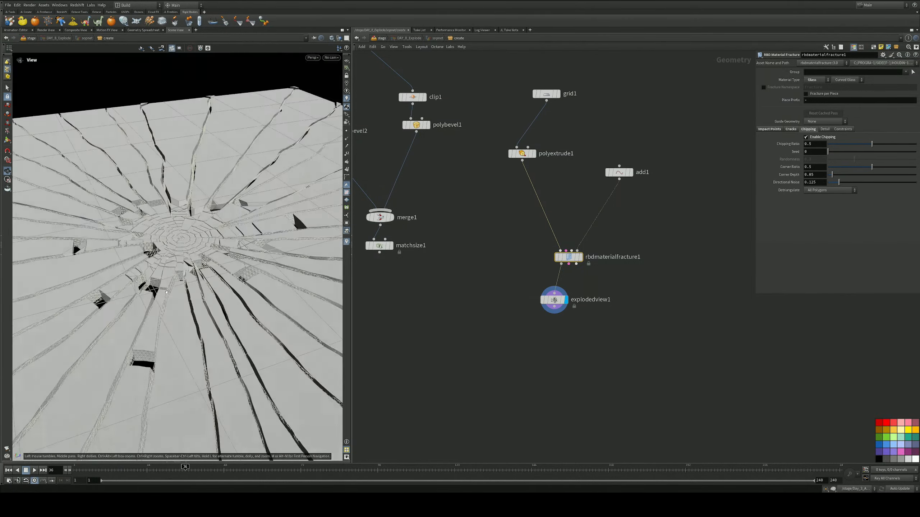
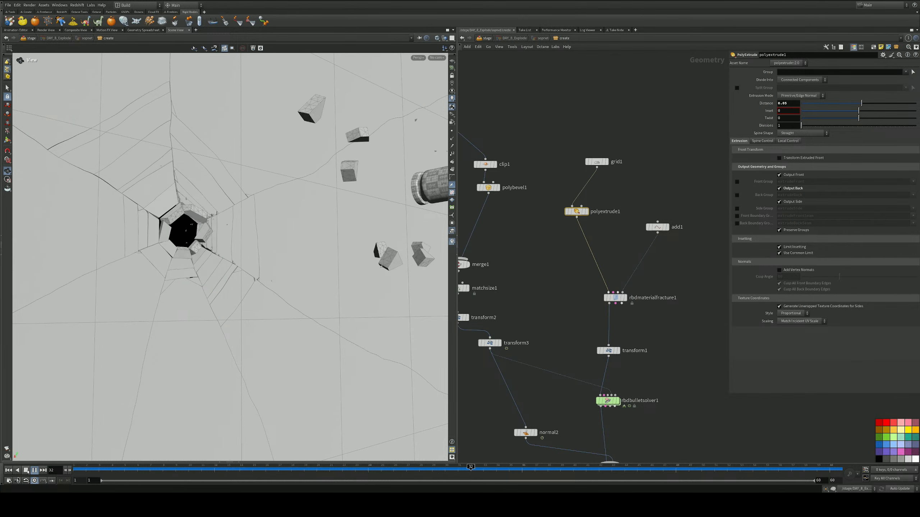
Step: Stop and rewind the simulation, and set the Radial Crack Number of rbdmaterialfracture1 to 18
{"action": "left_click", "coordinate": [27, 471]}
{"action": "left_click", "coordinate": [9, 470]}
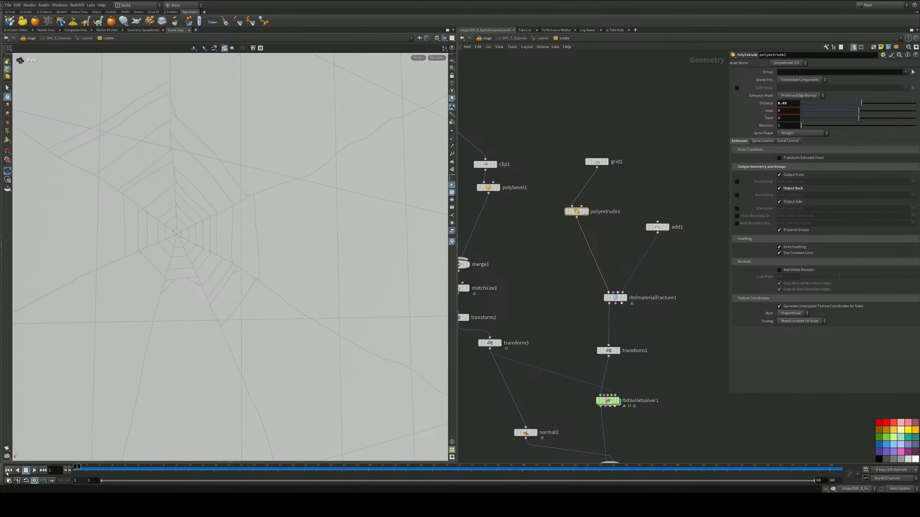
{"action": "middle_click_drag", "start_coordinate": [651, 328], "coordinate": [655, 218]}
{"action": "left_click_drag", "start_coordinate": [655, 251], "coordinate": [596, 307]}
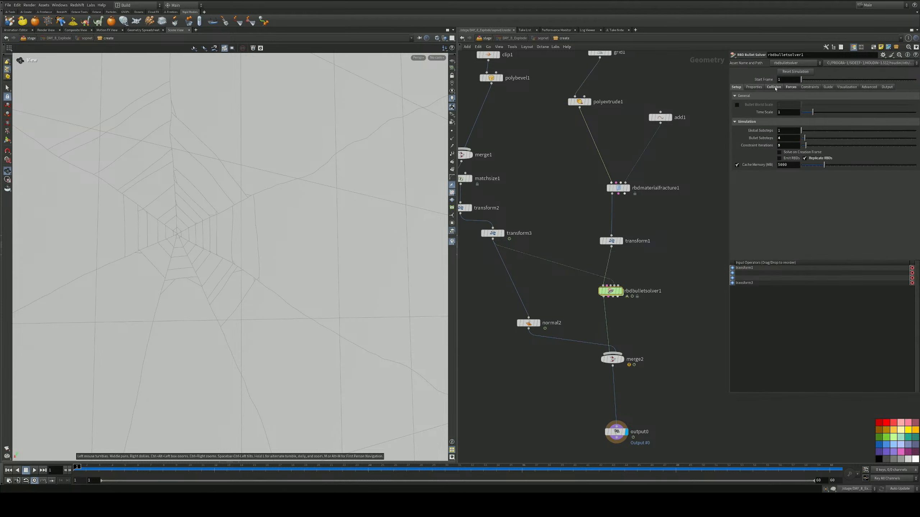
{"action": "left_click_drag", "start_coordinate": [654, 178], "coordinate": [597, 206]}
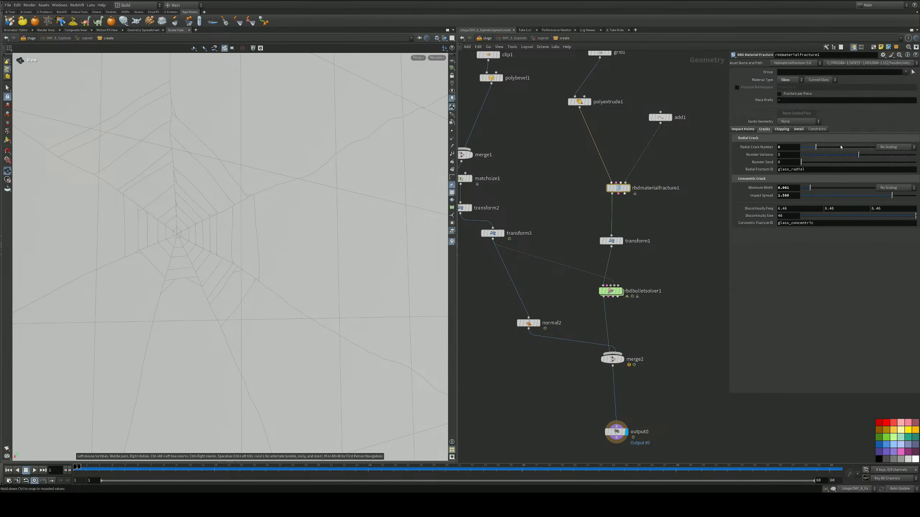
{"action": "left_click", "coordinate": [788, 147]}
{"action": "type", "text": "18"}
{"action": "key", "text": "Return"}
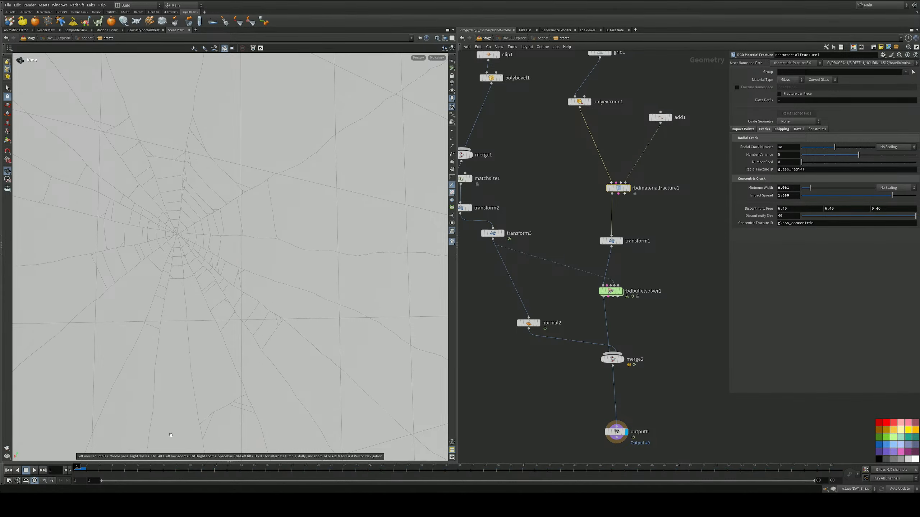
Step: Play and scrub the bullet impact to examine how the glass shatters, and return to the first frame
{"action": "left_click", "coordinate": [32, 470]}
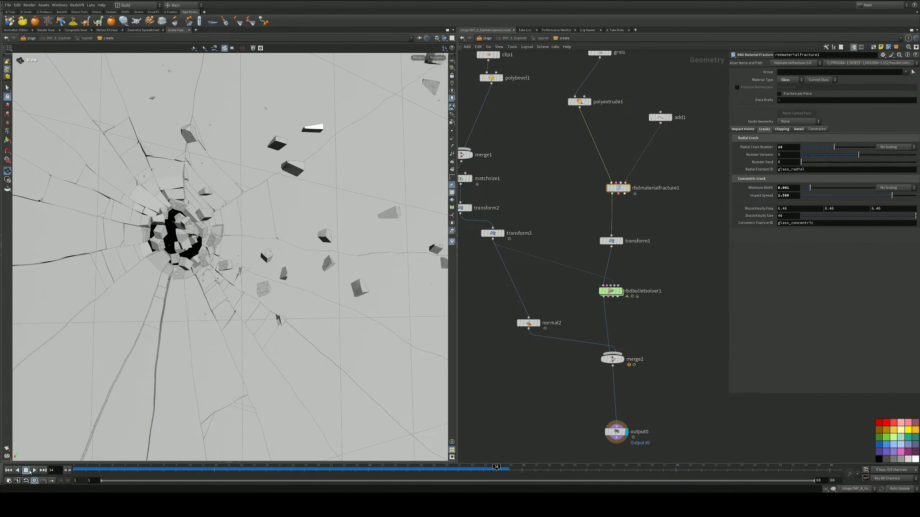
{"action": "left_click", "coordinate": [32, 471]}
{"action": "mouse_move", "coordinate": [120, 468]}
{"action": "left_mouse_down"}
{"action": "mouse_move", "coordinate": [108, 468]}
{"action": "mouse_move", "coordinate": [202, 468]}
{"action": "mouse_move", "coordinate": [230, 446]}
{"action": "mouse_move", "coordinate": [402, 440]}
{"action": "mouse_move", "coordinate": [240, 445]}
{"action": "mouse_move", "coordinate": [368, 444]}
{"action": "mouse_move", "coordinate": [292, 449]}
{"action": "left_mouse_up"}
{"action": "left_click", "coordinate": [8, 470]}
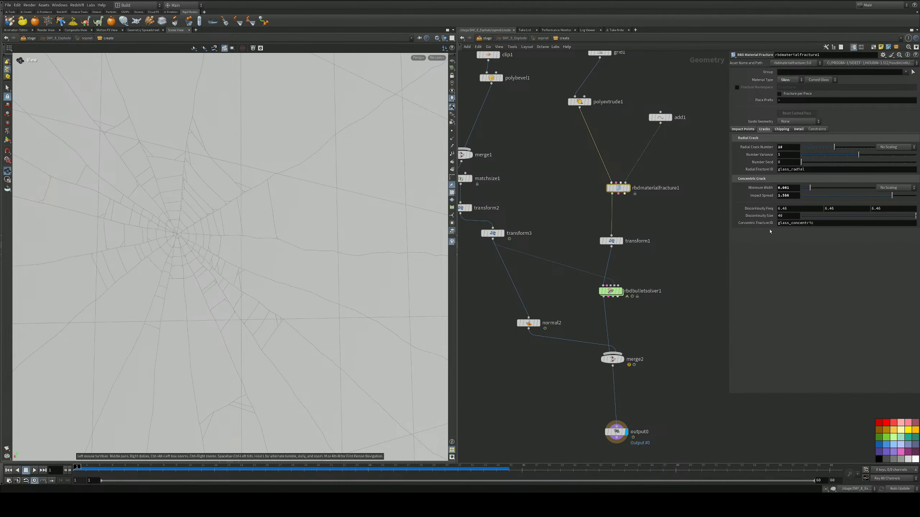
Step: Try a Radial Crack Number of 24, play the simulation through the impact, and rewind to the first frame
{"action": "double_click", "coordinate": [784, 147]}
{"action": "type", "text": "24"}
{"action": "key", "text": "Return"}
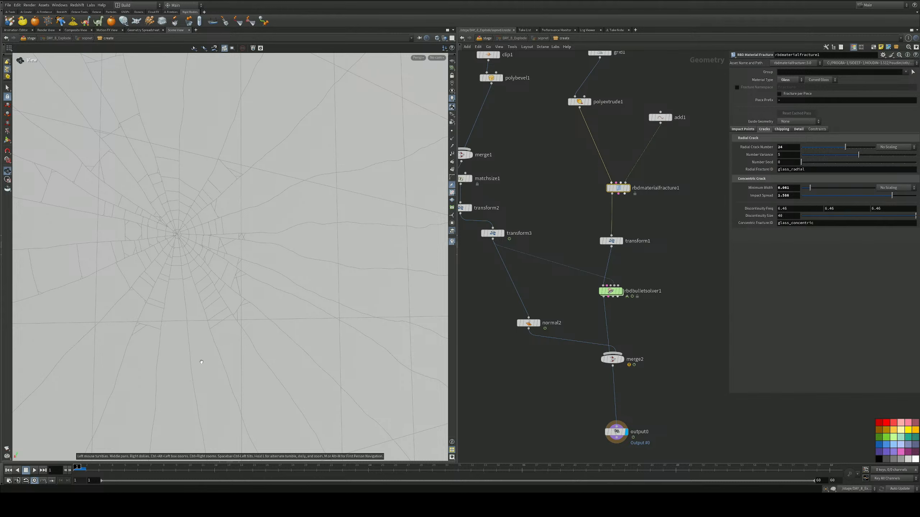
{"action": "left_click", "coordinate": [34, 471]}
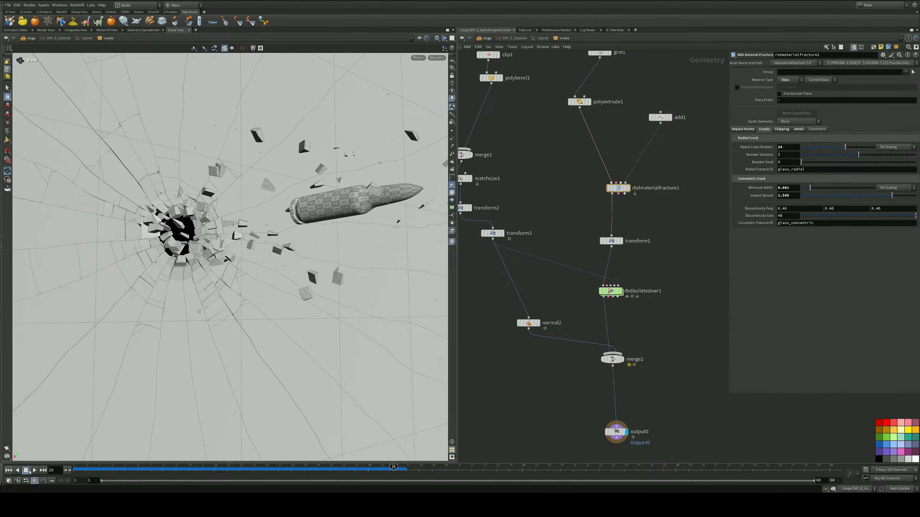
{"action": "left_click", "coordinate": [34, 471]}
{"action": "left_click", "coordinate": [8, 470]}
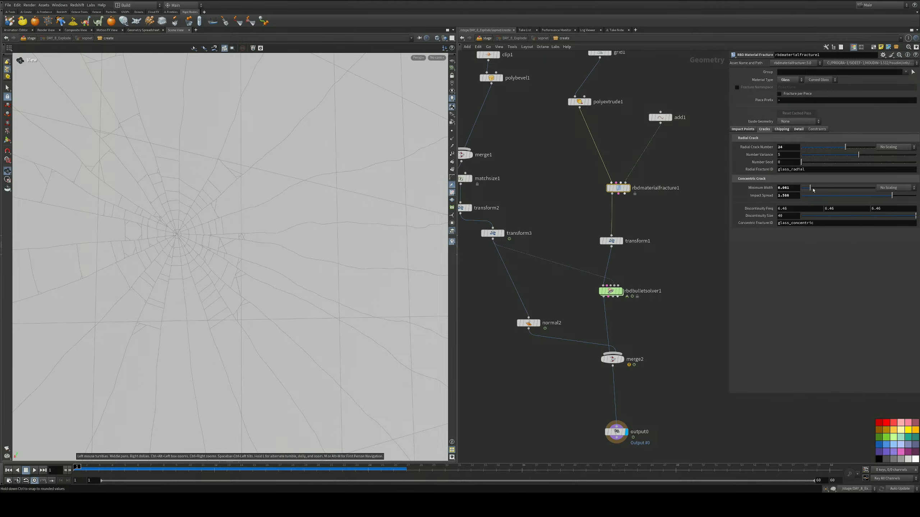
Step: Reduce the concentric crack Minimum Width to about 0.016, and play and scrub the bullet impact to check the shards
{"action": "left_click_drag", "start_coordinate": [813, 190], "coordinate": [820, 189]}
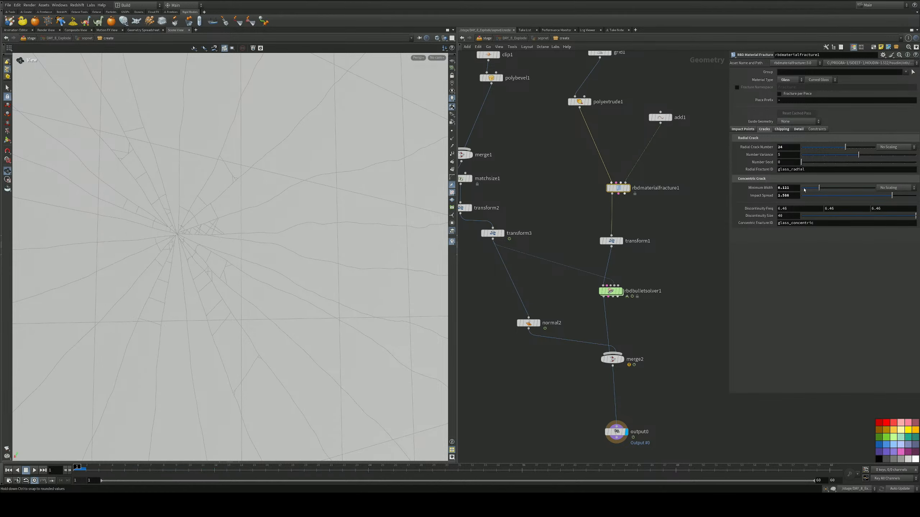
{"action": "left_click", "coordinate": [804, 190]}
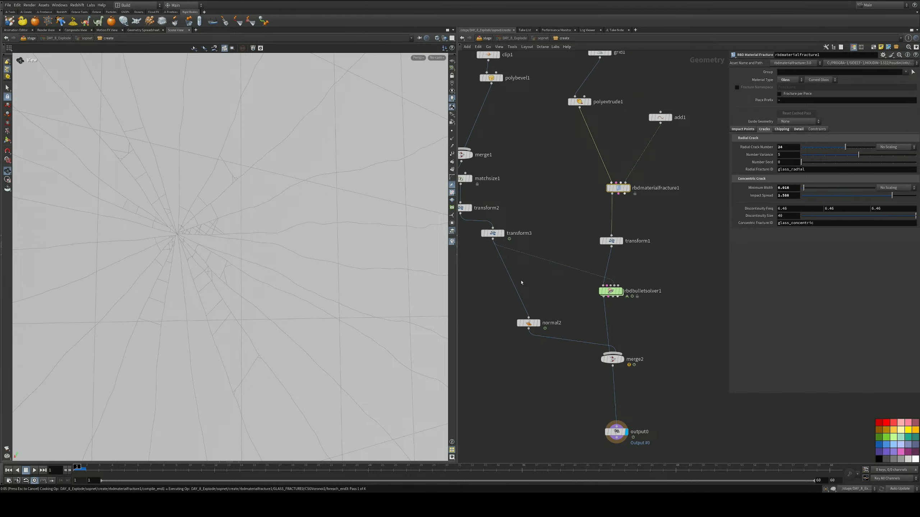
{"action": "left_click", "coordinate": [35, 470]}
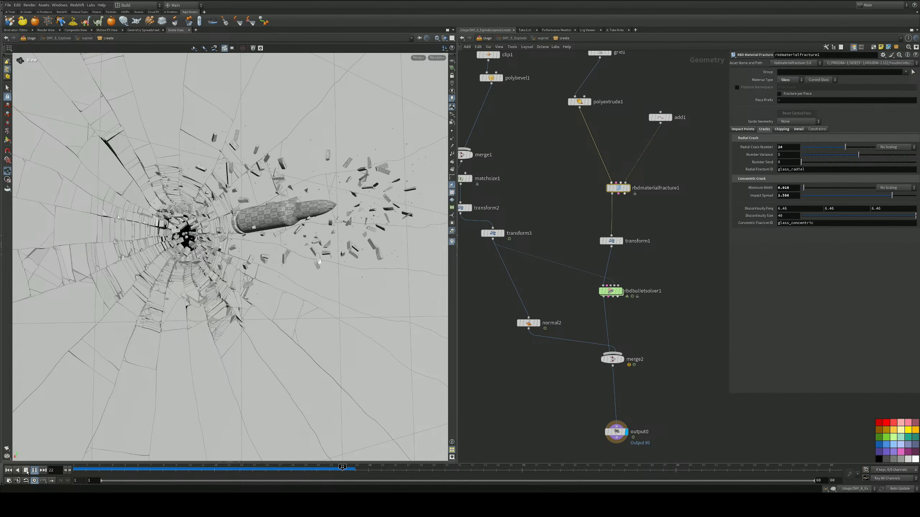
{"action": "left_click", "coordinate": [26, 471]}
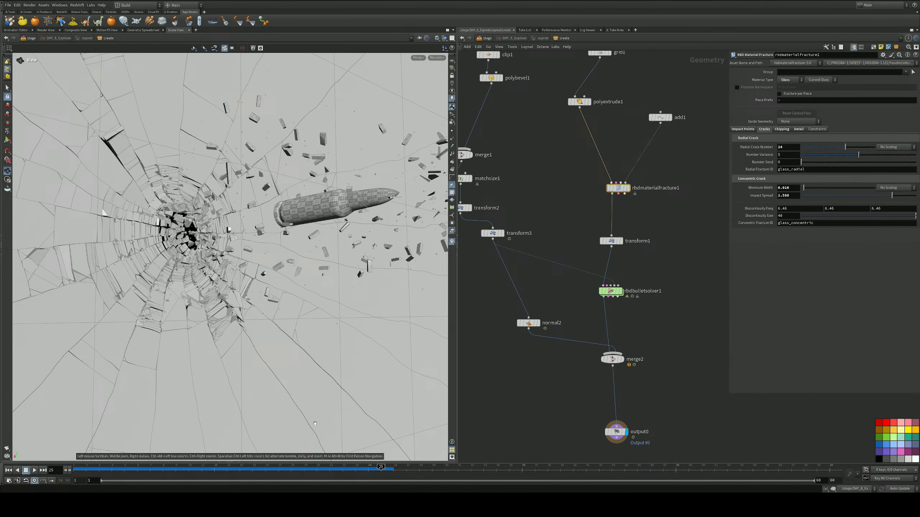
{"action": "left_click_drag", "start_coordinate": [346, 467], "coordinate": [213, 461]}
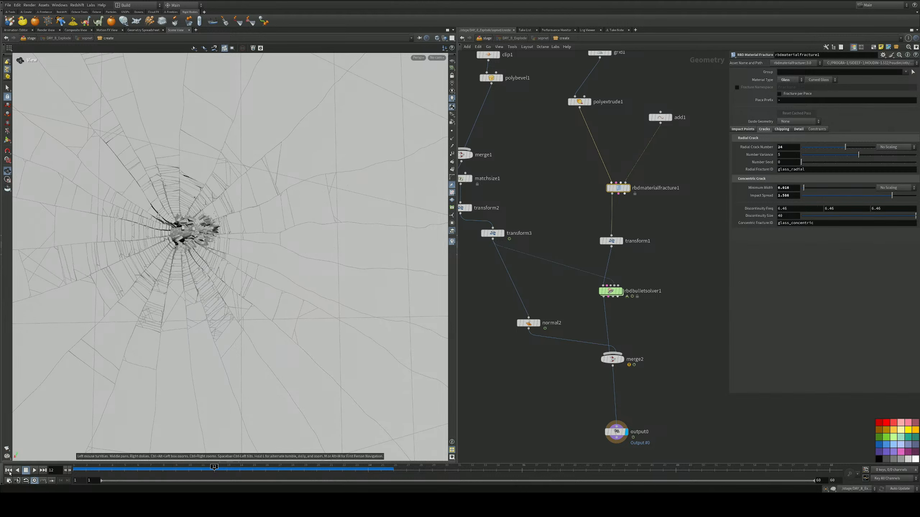
Step: Rewind, set the Radial Crack Number to 34, and play the simulation through the bullet impact
{"action": "left_click", "coordinate": [8, 472]}
{"action": "left_click_drag", "start_coordinate": [793, 147], "coordinate": [718, 144]}
{"action": "type", "text": "34"}
{"action": "key", "text": "Return"}
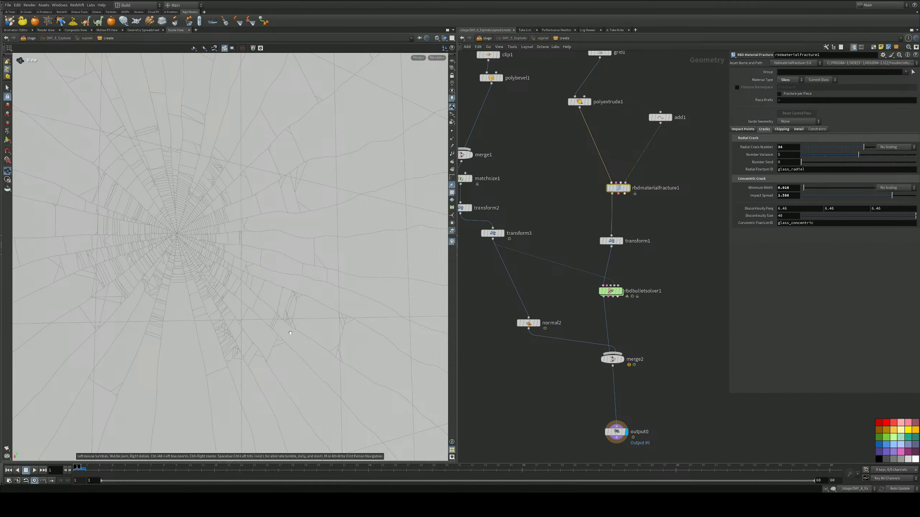
{"action": "left_click", "coordinate": [35, 470]}
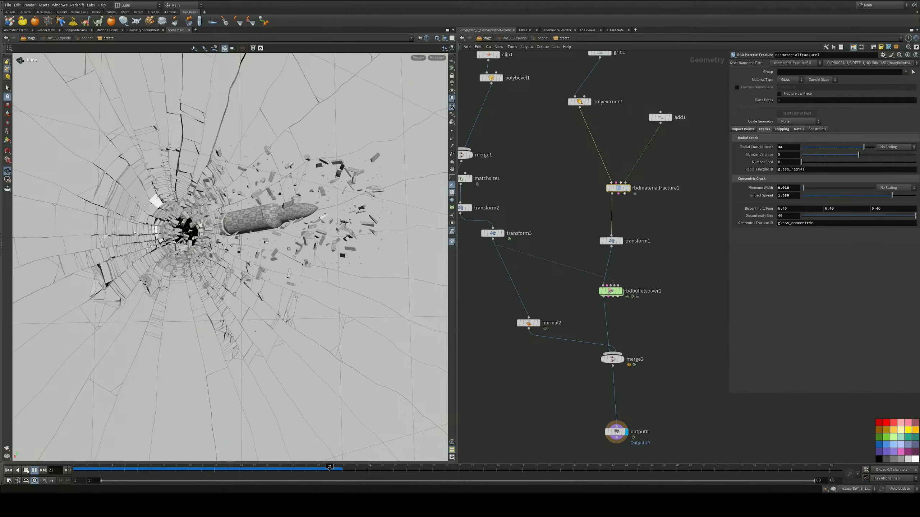
{"action": "left_click", "coordinate": [26, 471]}
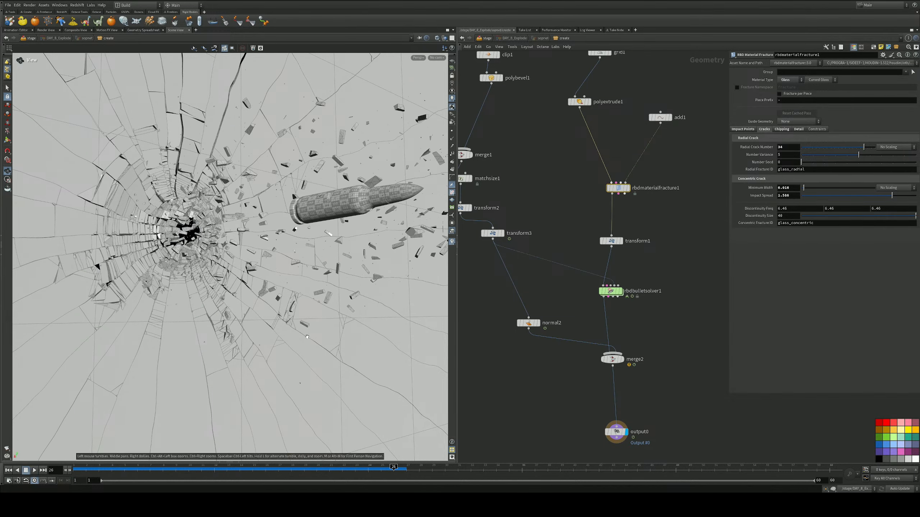
Step: Rewind to the first frame and move transform3's end keyframe earlier, to about frame 12, to speed up the bullet
{"action": "left_click_drag", "start_coordinate": [366, 467], "coordinate": [292, 460]}
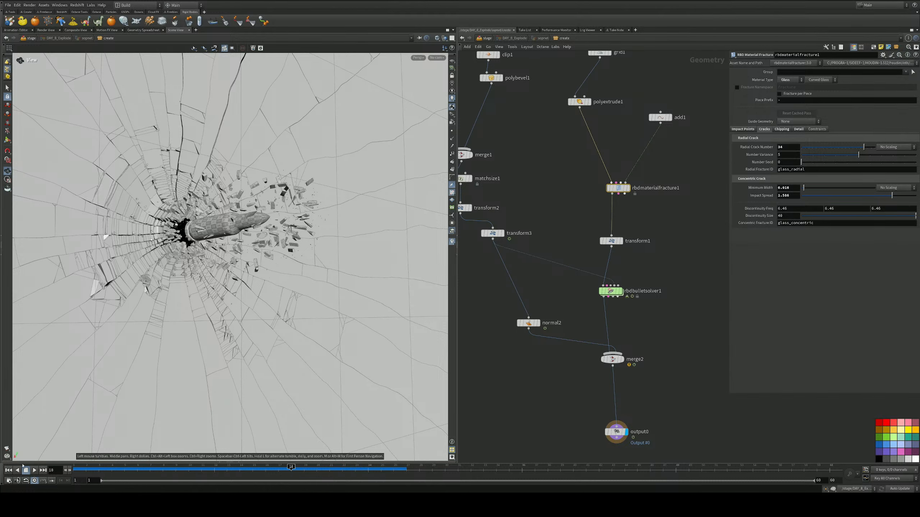
{"action": "left_click", "coordinate": [9, 470]}
{"action": "middle_click_drag", "start_coordinate": [531, 294], "coordinate": [563, 276]}
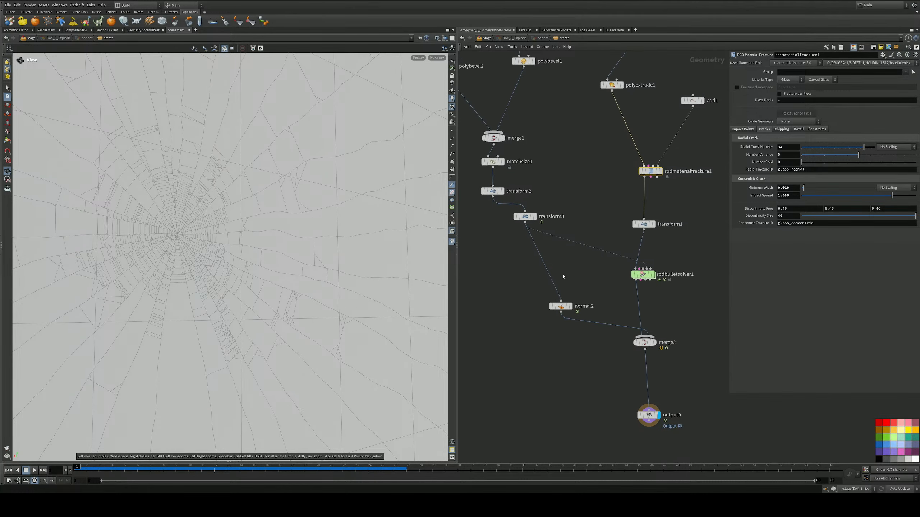
{"action": "left_click", "coordinate": [525, 217]}
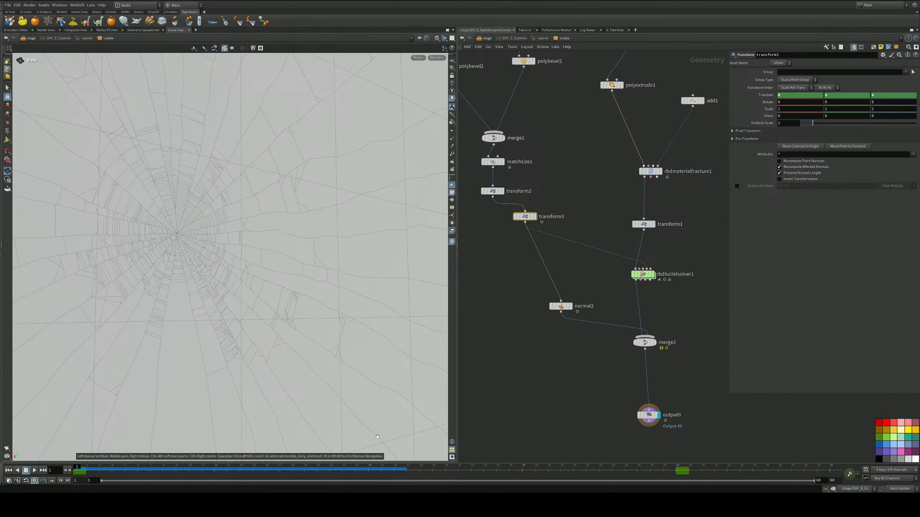
{"action": "left_click", "coordinate": [679, 471]}
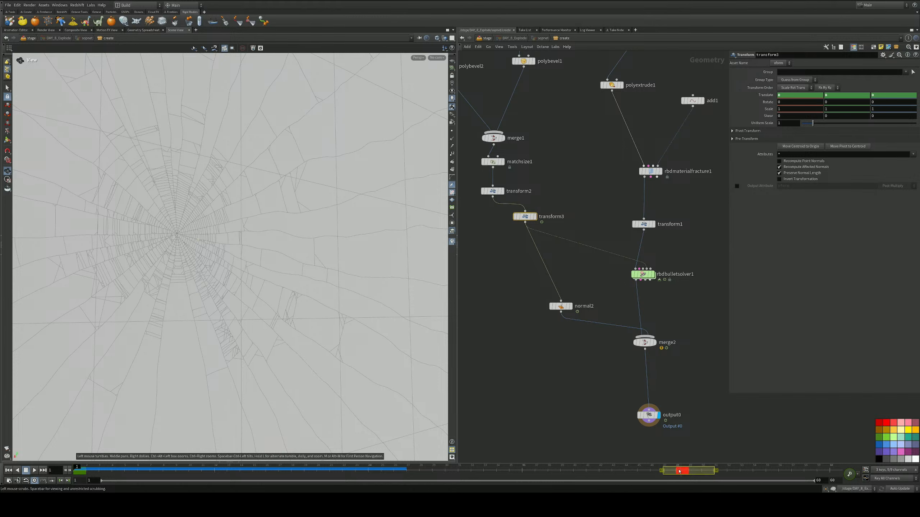
{"action": "left_click_drag", "start_coordinate": [679, 470], "coordinate": [217, 471]}
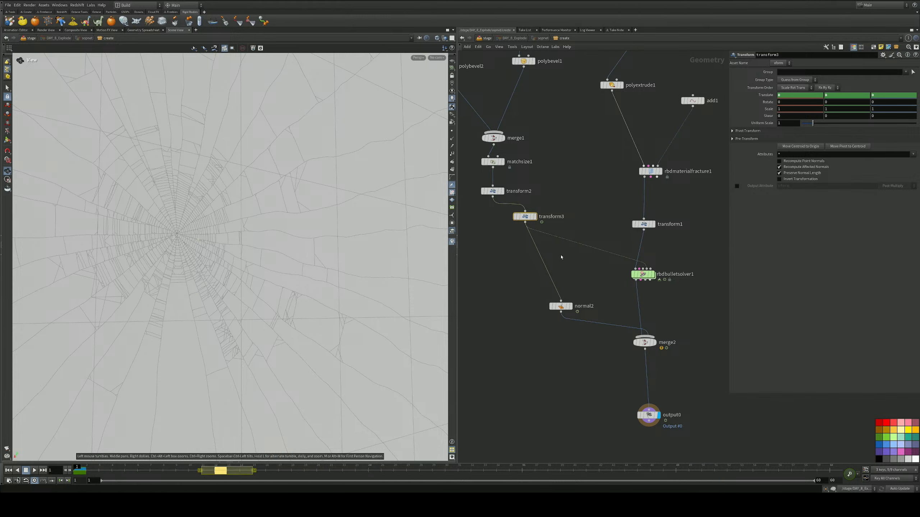
Step: Set rbdbulletsolver1's Bullet Substeps and Constraint Iterations to 10 and its Cache Memory to 5000 MB
{"action": "left_click", "coordinate": [643, 275]}
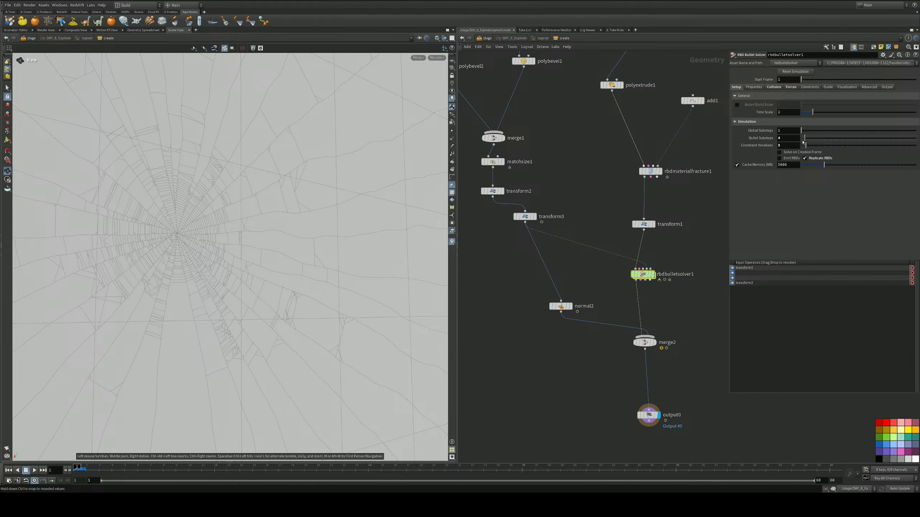
{"action": "left_click_drag", "start_coordinate": [786, 140], "coordinate": [750, 142]}
{"action": "type", "text": "10"}
{"action": "key", "text": "Return"}
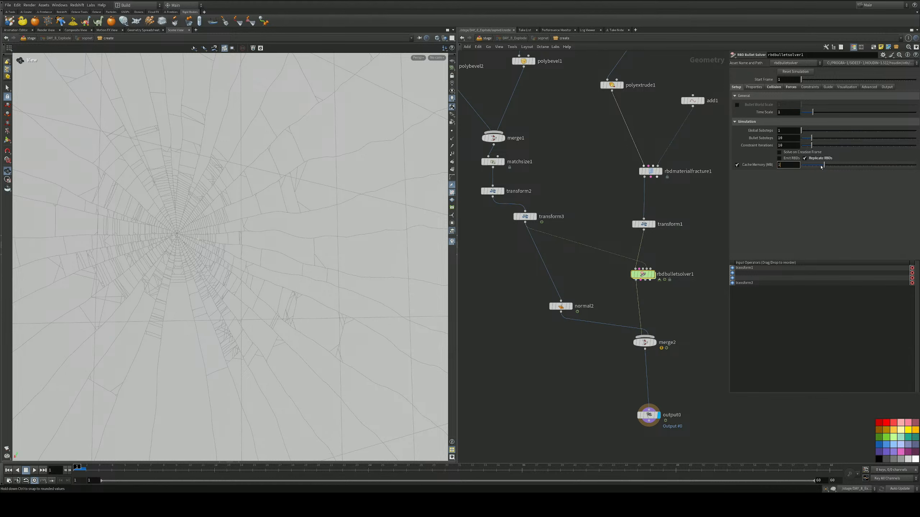
{"action": "left_click_drag", "start_coordinate": [799, 166], "coordinate": [744, 162]}
{"action": "type", "text": "5000"}
{"action": "key", "text": "Return"}
{"action": "left_click", "coordinate": [763, 88]}
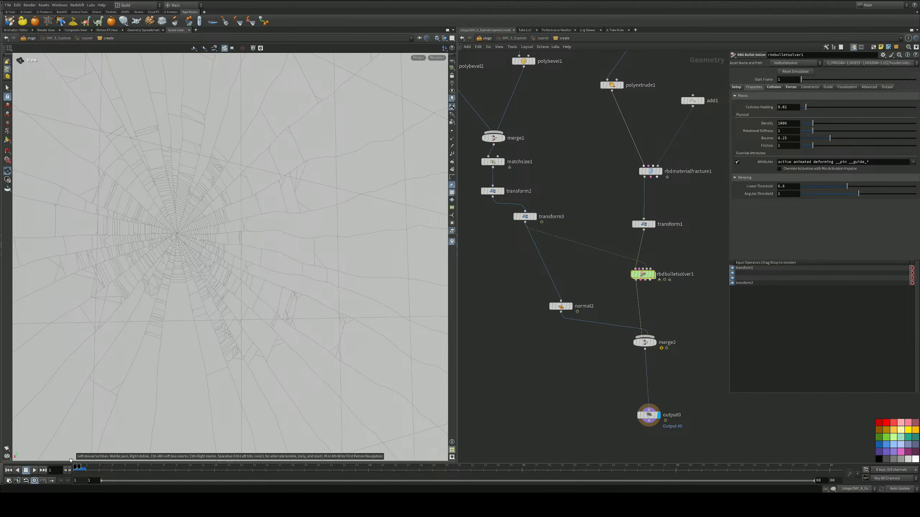
Step: Play the simulation through the faster bullet impact and scrub back to examine the shattering glass
{"action": "left_click", "coordinate": [34, 470]}
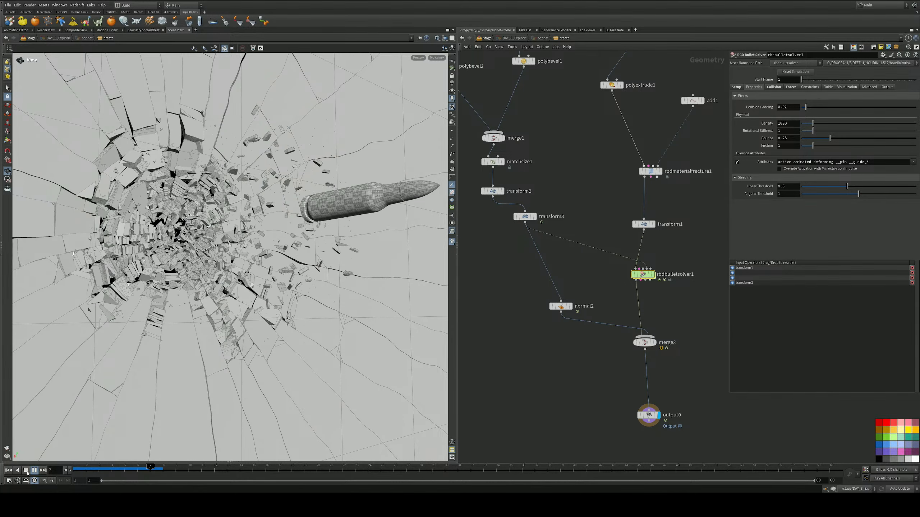
{"action": "left_click", "coordinate": [27, 473]}
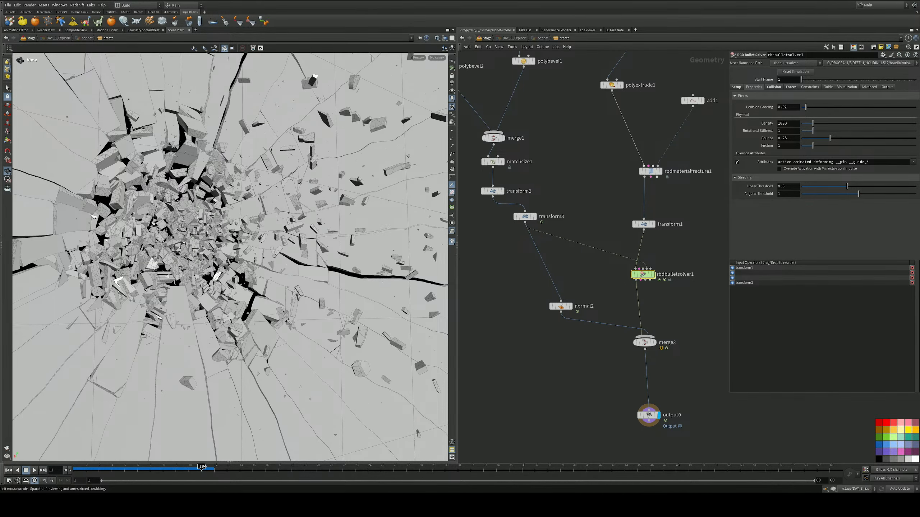
{"action": "left_click_drag", "start_coordinate": [201, 467], "coordinate": [133, 459]}
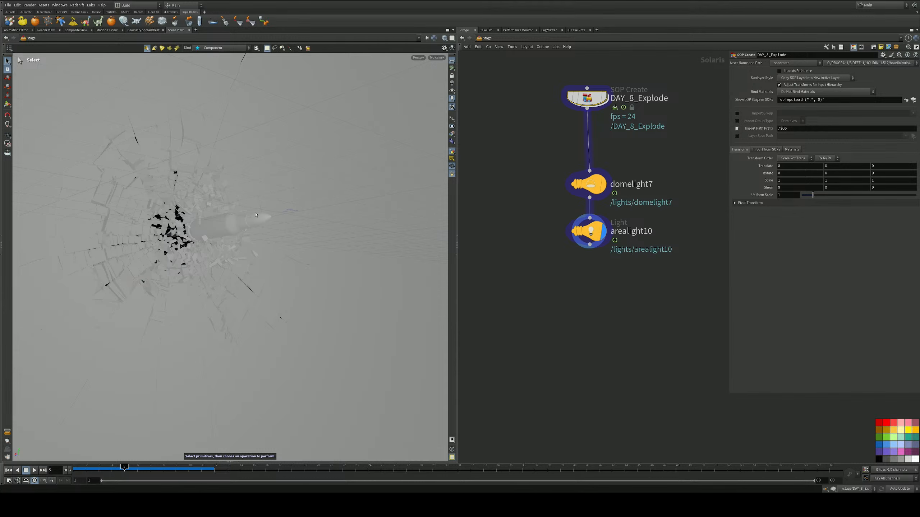
Step: Create a camera from the current viewport view after arealight10 in the stage network
{"action": "middle_click_drag", "start_coordinate": [551, 286], "coordinate": [543, 263]}
{"action": "key", "text": "Tab"}
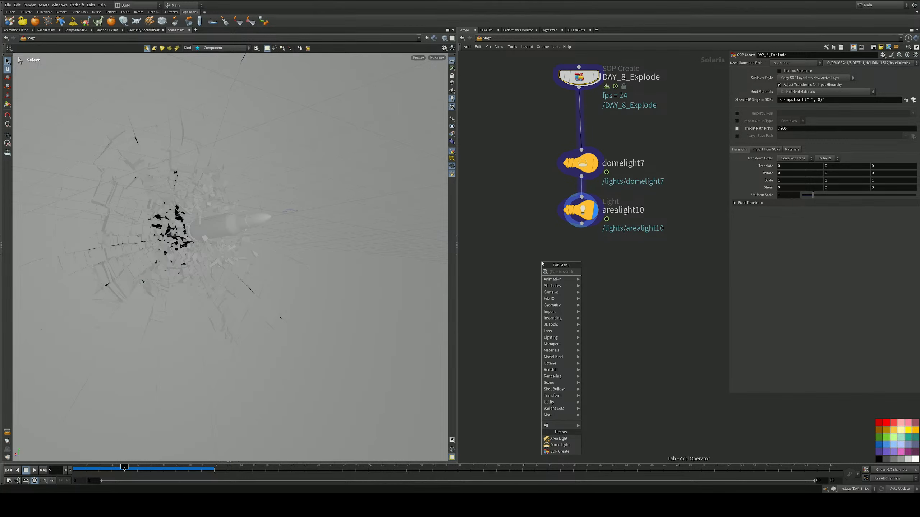
{"action": "key", "text": "Escape"}
{"action": "left_click", "coordinate": [437, 58]}
{"action": "left_click", "coordinate": [448, 85]}
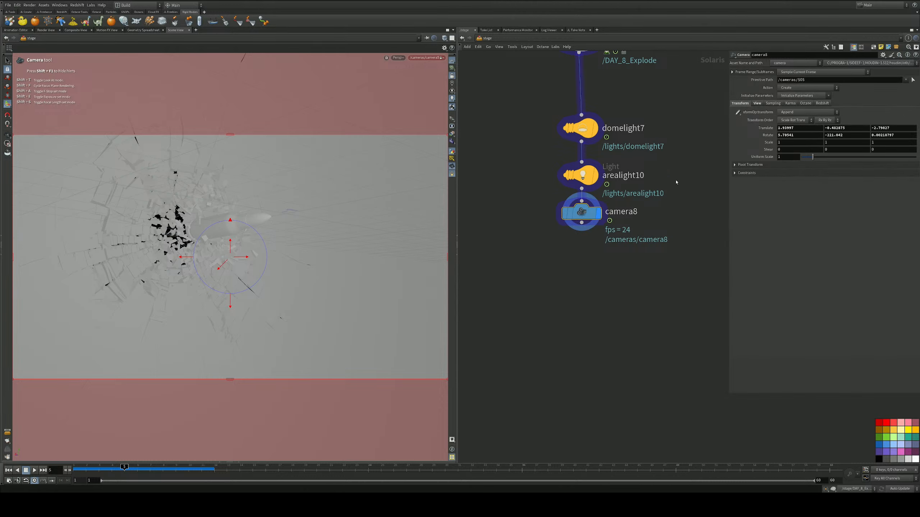
Step: Set the new camera's aspect ratio to 1:1 and reframe its view around the bullet and the impact hole
{"action": "left_click", "coordinate": [757, 103]}
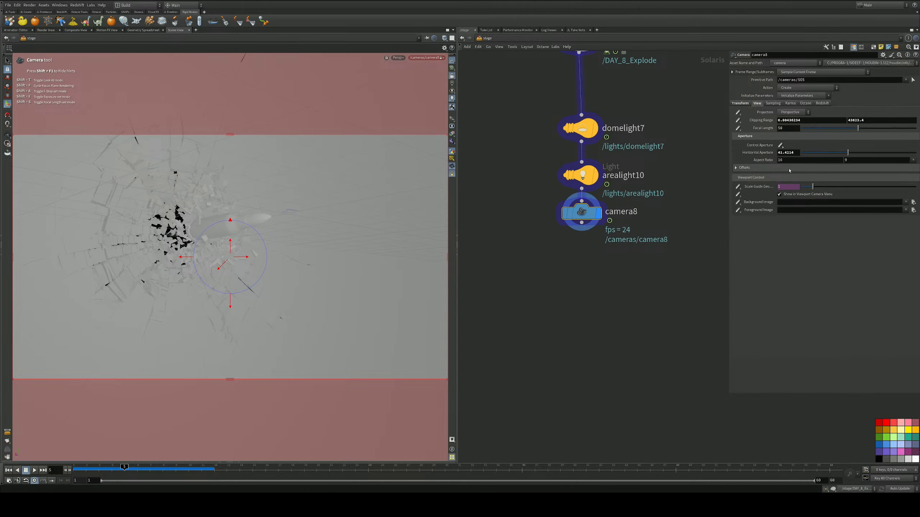
{"action": "mouse_move", "coordinate": [760, 155]}
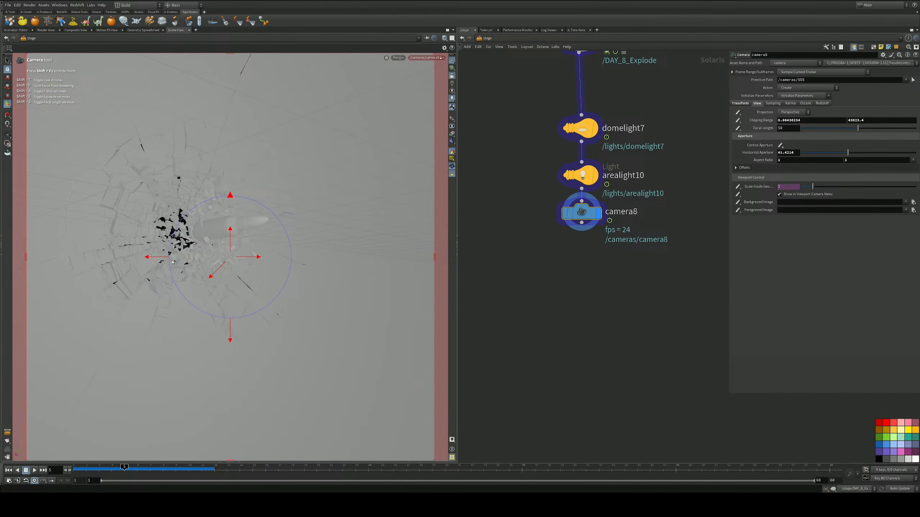
{"action": "left_click_drag", "start_coordinate": [172, 262], "coordinate": [270, 257], "text": "alt"}
{"action": "middle_click_drag", "start_coordinate": [270, 257], "coordinate": [262, 264], "text": "alt"}
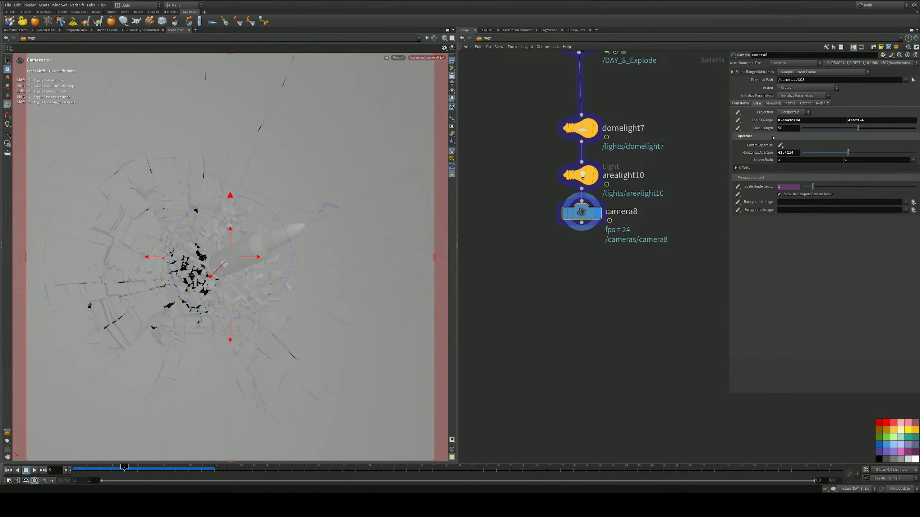
Step: Set the camera's focal length to 24, frame it close on the bullet breaking through the glass, and save the scene
{"action": "left_click", "coordinate": [783, 128]}
{"action": "type", "text": "24"}
{"action": "key", "text": "Return"}
{"action": "left_click_drag", "start_coordinate": [256, 260], "coordinate": [267, 258], "text": "alt"}
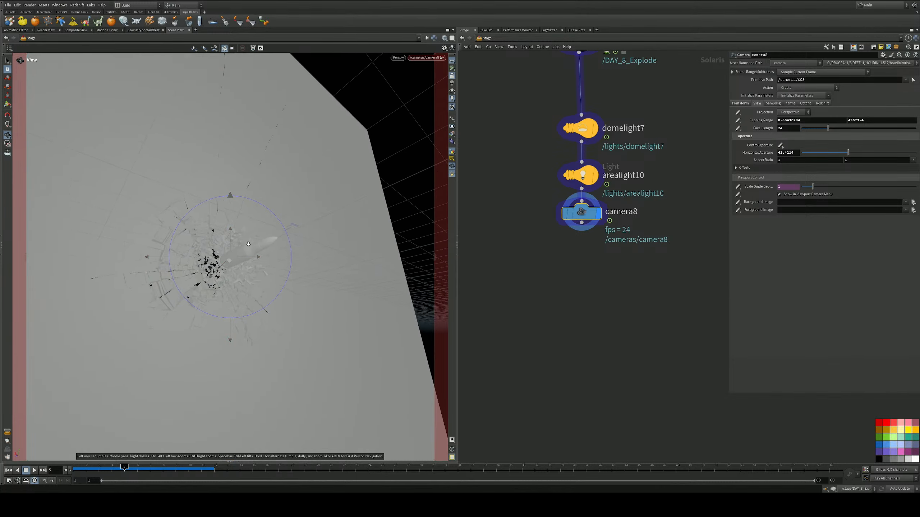
{"action": "right_click_drag", "start_coordinate": [267, 258], "coordinate": [295, 239], "text": "alt"}
{"action": "left_click_drag", "start_coordinate": [295, 240], "coordinate": [310, 230], "text": "alt"}
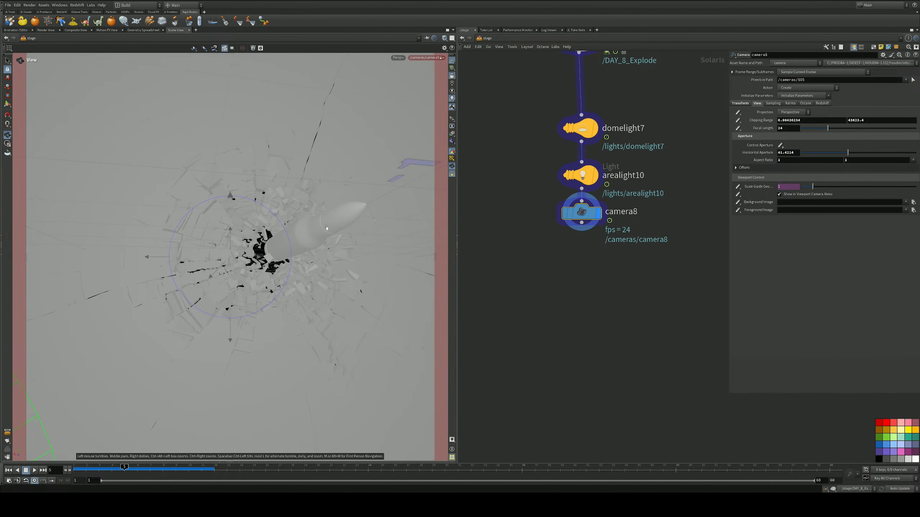
{"action": "mouse_move", "coordinate": [293, 235]}
{"action": "left_mouse_down"}
{"action": "mouse_move", "coordinate": [238, 245]}
{"action": "mouse_move", "coordinate": [284, 227]}
{"action": "mouse_move", "coordinate": [328, 225]}
{"action": "mouse_move", "coordinate": [345, 211]}
{"action": "mouse_move", "coordinate": [316, 224]}
{"action": "mouse_move", "coordinate": [289, 215]}
{"action": "mouse_move", "coordinate": [282, 230]}
{"action": "left_mouse_up"}
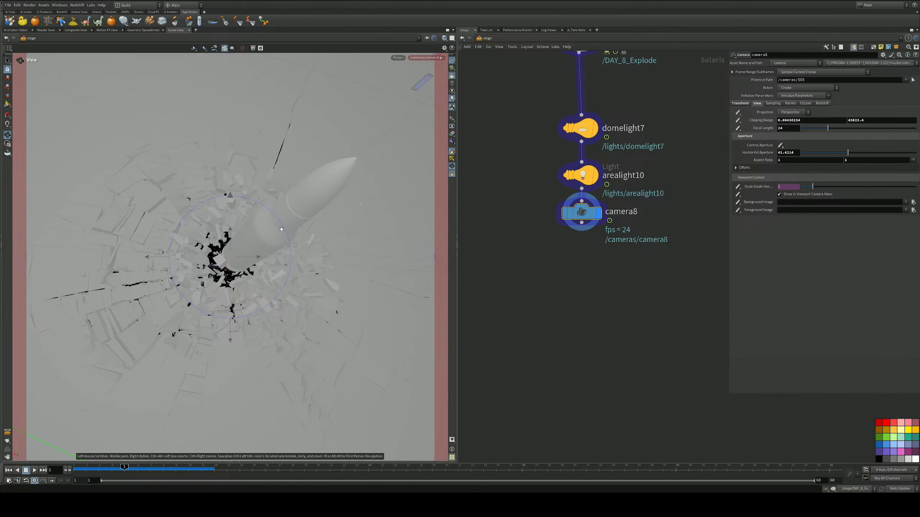
{"action": "key", "text": "Return"}
{"action": "key", "text": "ctrl+s"}
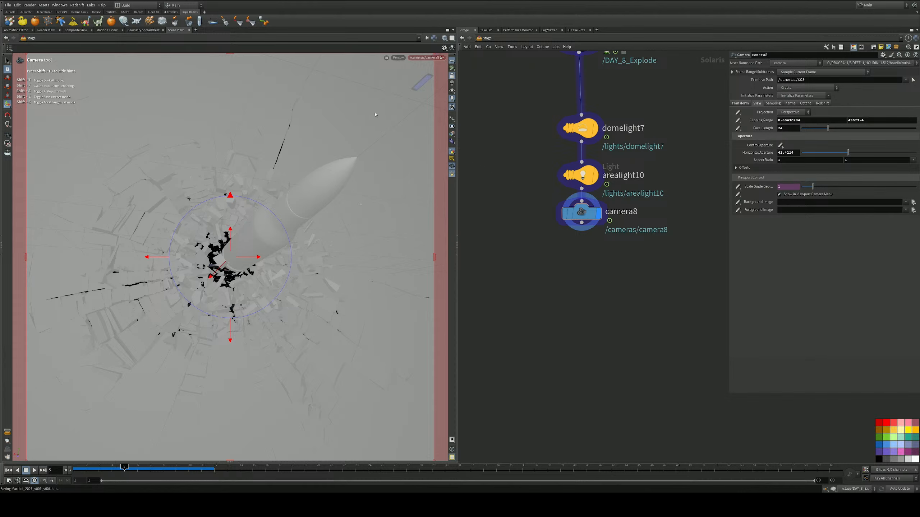
Step: Preview the camera view with a Karma render in the viewport, and switch back to the Houdini VK display
{"action": "left_click", "coordinate": [398, 59]}
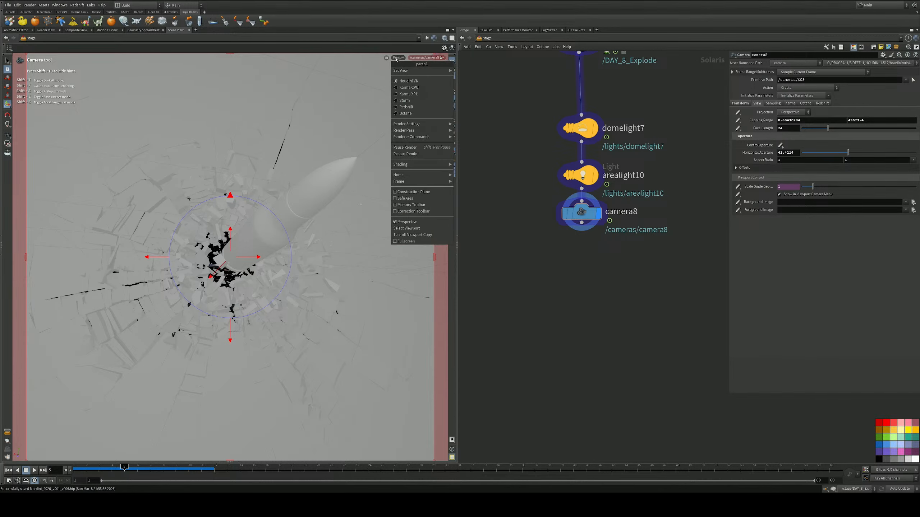
{"action": "left_click", "coordinate": [405, 93]}
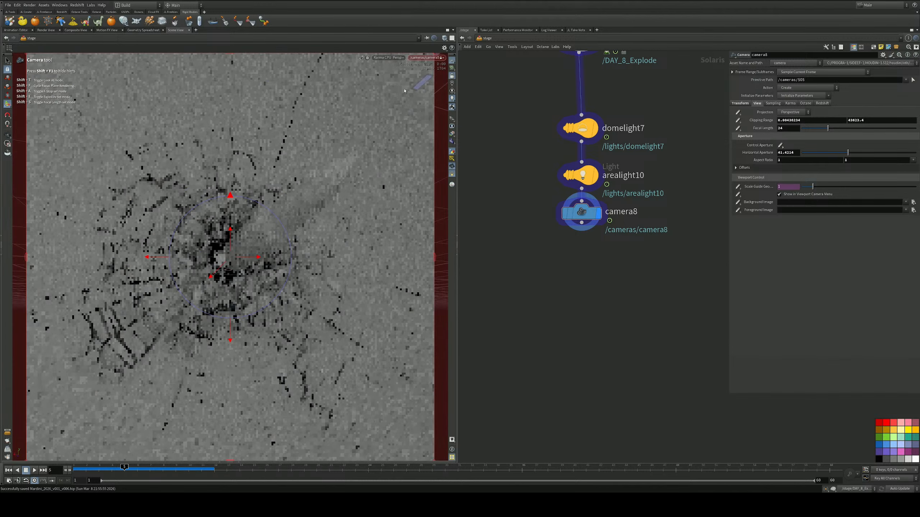
{"action": "key", "text": "s"}
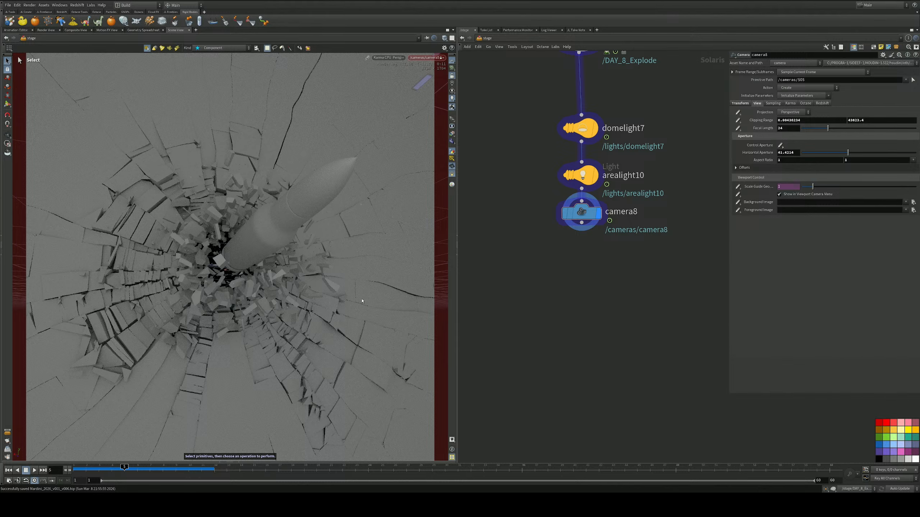
{"action": "left_click", "coordinate": [388, 58]}
{"action": "left_click", "coordinate": [395, 70]}
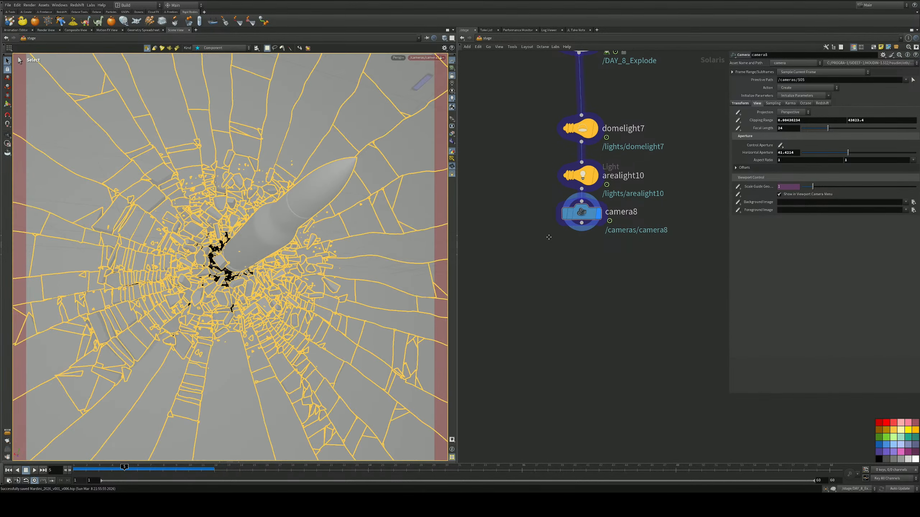
Step: Move camera8 further down the network and insert a Material Library node between arealight10 and the camera
{"action": "middle_click_drag", "start_coordinate": [549, 237], "coordinate": [528, 328]}
{"action": "scroll", "coordinate": [528, 328], "scroll_direction": "down", "scroll_amount": 2}
{"action": "middle_click_drag", "start_coordinate": [614, 216], "coordinate": [622, 127]}
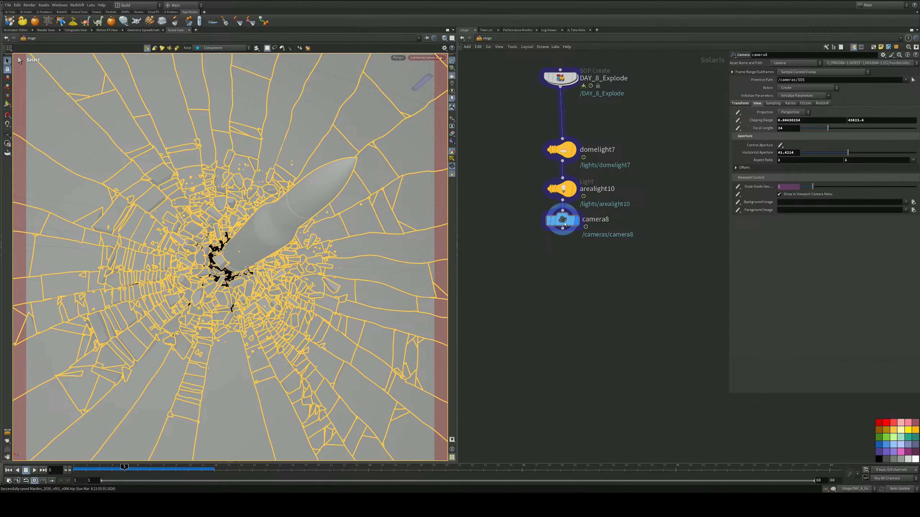
{"action": "left_click_drag", "start_coordinate": [565, 225], "coordinate": [567, 418]}
{"action": "middle_click_drag", "start_coordinate": [610, 341], "coordinate": [608, 312]}
{"action": "key", "text": "Tab"}
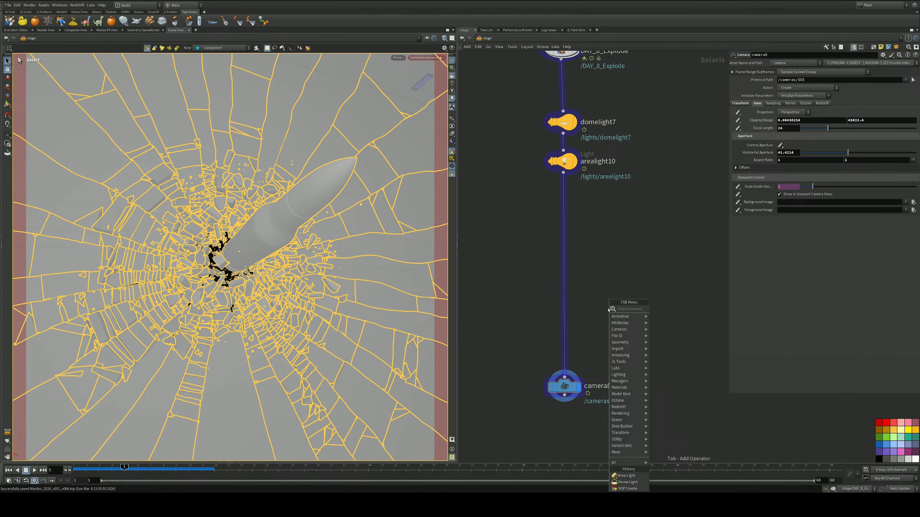
{"action": "type", "text": "mater"}
{"action": "key", "text": "Down"}
{"action": "key", "text": "Return"}
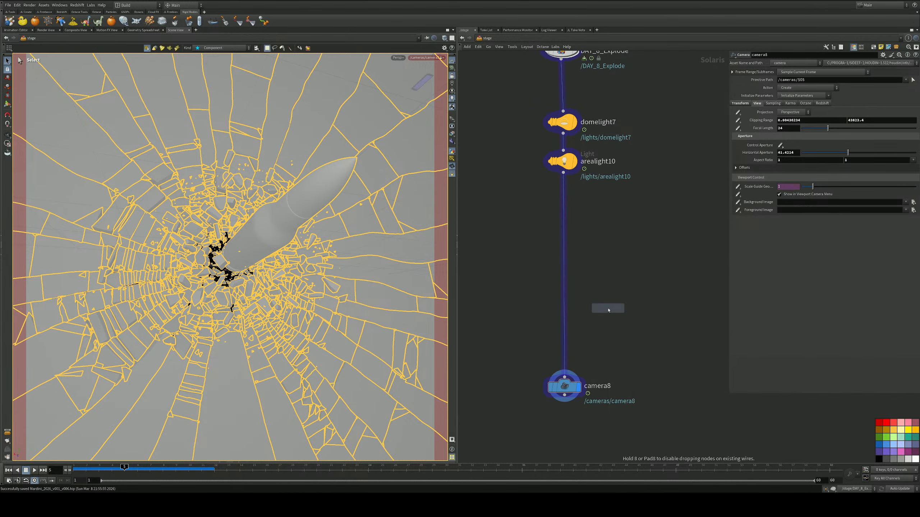
{"action": "left_click", "coordinate": [618, 276]}
{"action": "left_click_drag", "start_coordinate": [616, 276], "coordinate": [585, 263]}
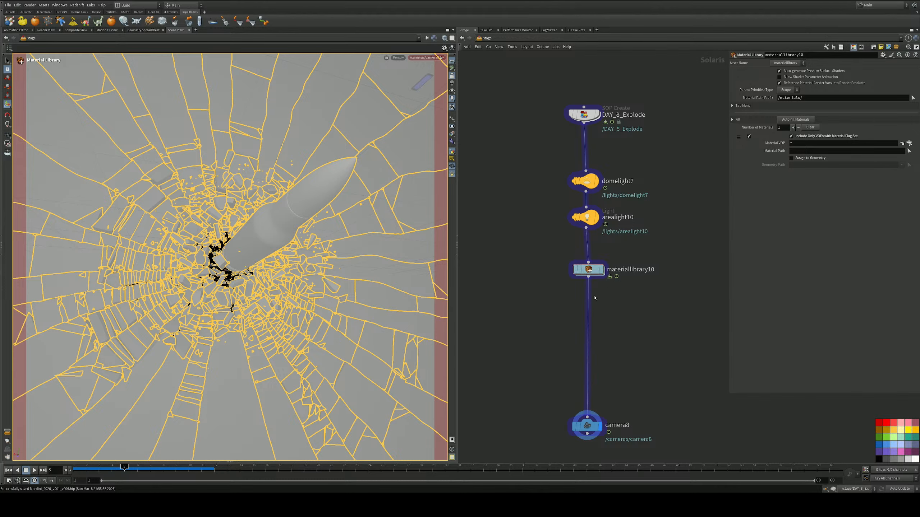
Step: Insert an Assign Material node between the Material Library and the camera
{"action": "key", "text": "Tab"}
{"action": "type", "text": "assign"}
{"action": "key", "text": "Return"}
{"action": "left_click", "coordinate": [593, 310]}
{"action": "left_click_drag", "start_coordinate": [592, 311], "coordinate": [586, 318]}
{"action": "middle_click_drag", "start_coordinate": [622, 225], "coordinate": [624, 265]}
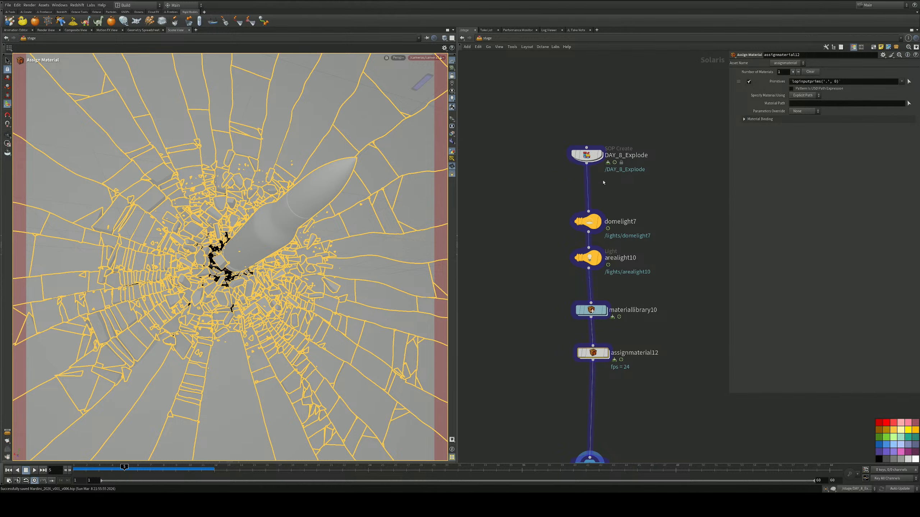
Step: Create a MaterialX material builder inside the Material Library and name it Bullet
{"action": "middle_click_drag", "start_coordinate": [603, 183], "coordinate": [604, 155]}
{"action": "double_click", "coordinate": [584, 251]}
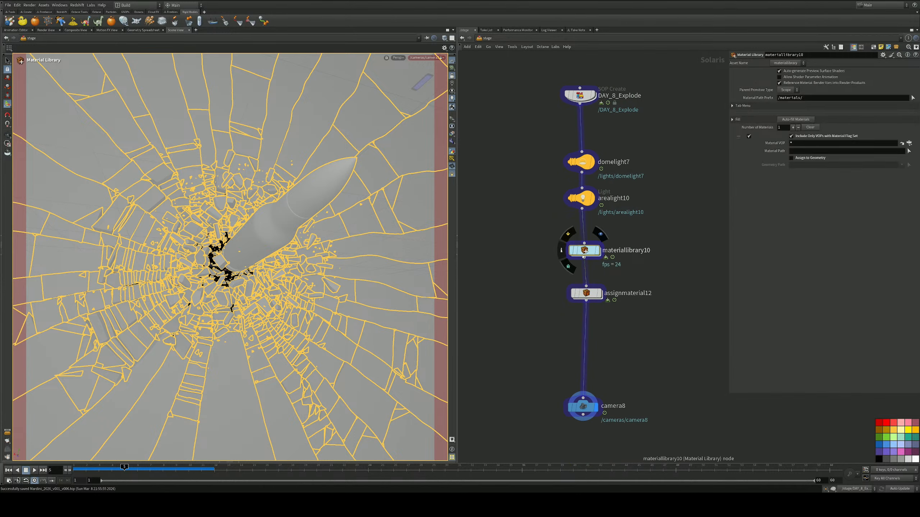
{"action": "key", "text": "Tab"}
{"action": "type", "text": "rsm"}
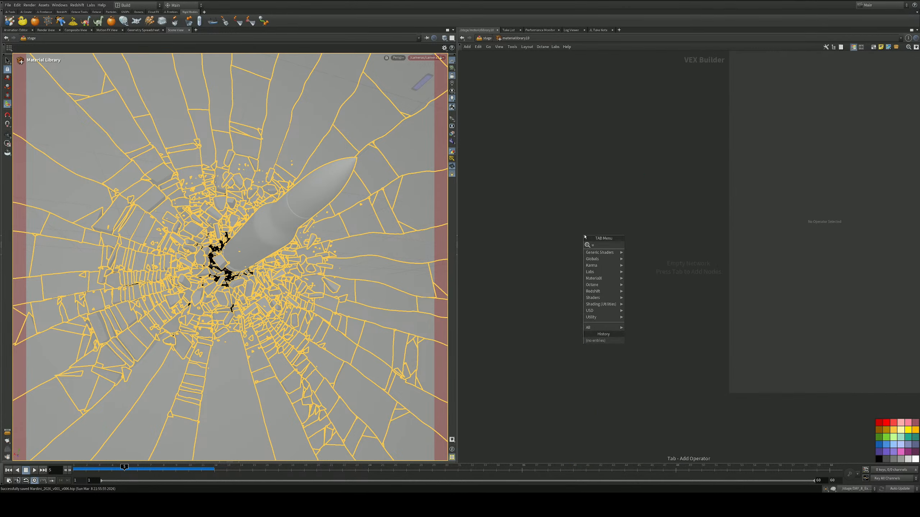
{"action": "key", "text": "Return"}
{"action": "left_click", "coordinate": [584, 236]}
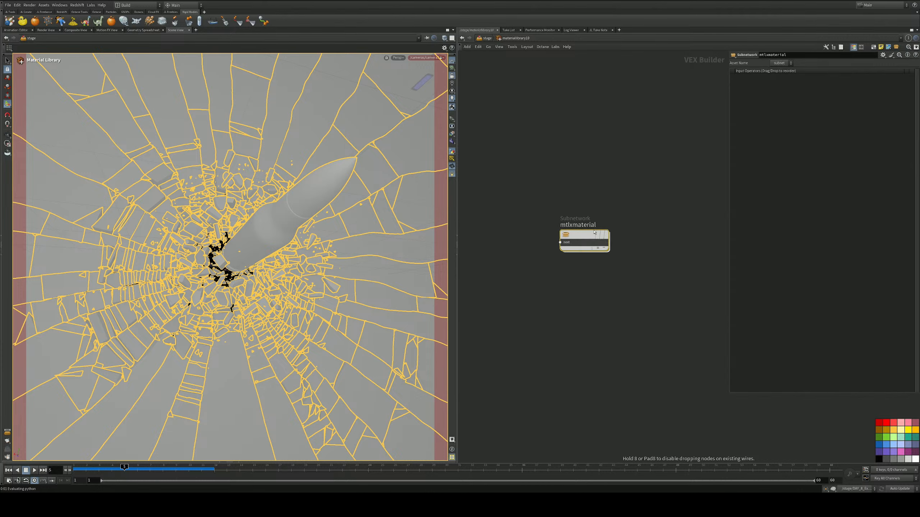
{"action": "double_click", "coordinate": [581, 219]}
{"action": "left_click_drag", "start_coordinate": [602, 226], "coordinate": [543, 225]}
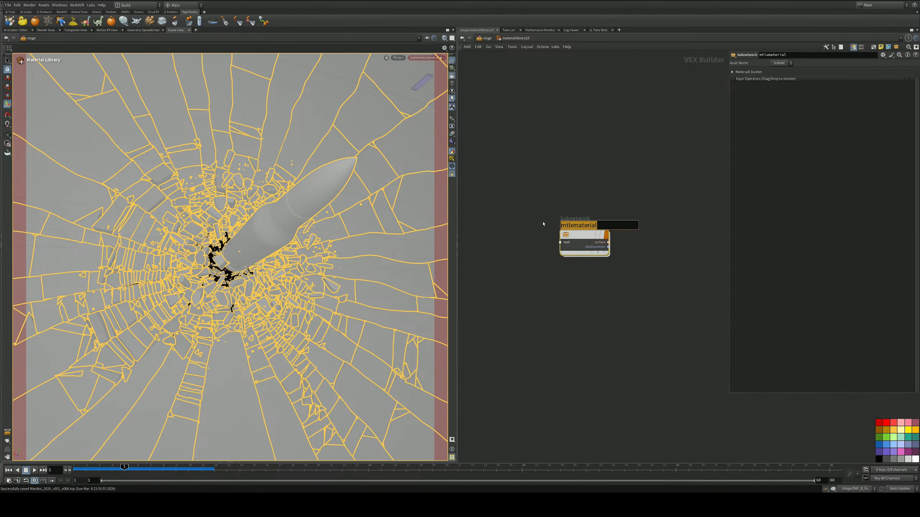
{"action": "type", "text": "Bullet"}
{"action": "key", "text": "Return"}
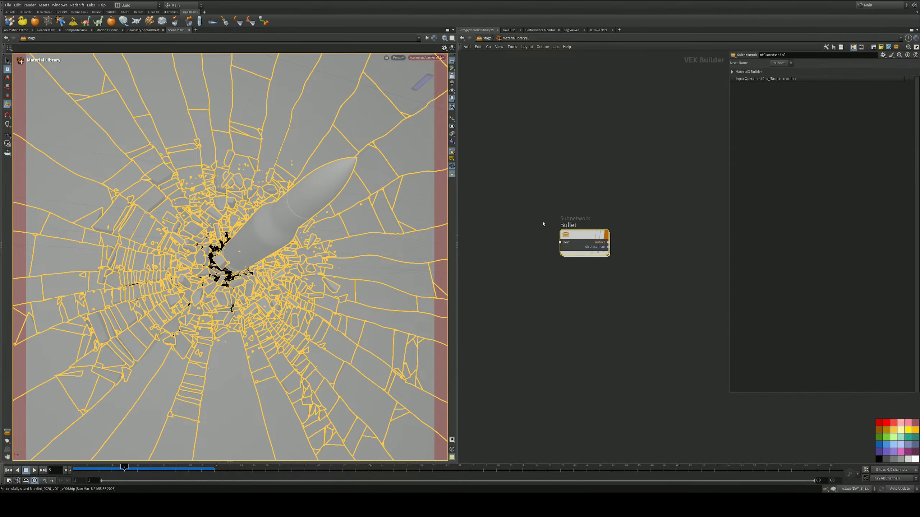
Step: Duplicate the Bullet material just below the original and rename the copy Glass
{"action": "left_click_drag", "start_coordinate": [584, 236], "coordinate": [439, 258], "text": "alt"}
{"action": "double_click", "coordinate": [568, 275]}
{"action": "type", "text": "Glass"}
{"action": "key", "text": "Return"}
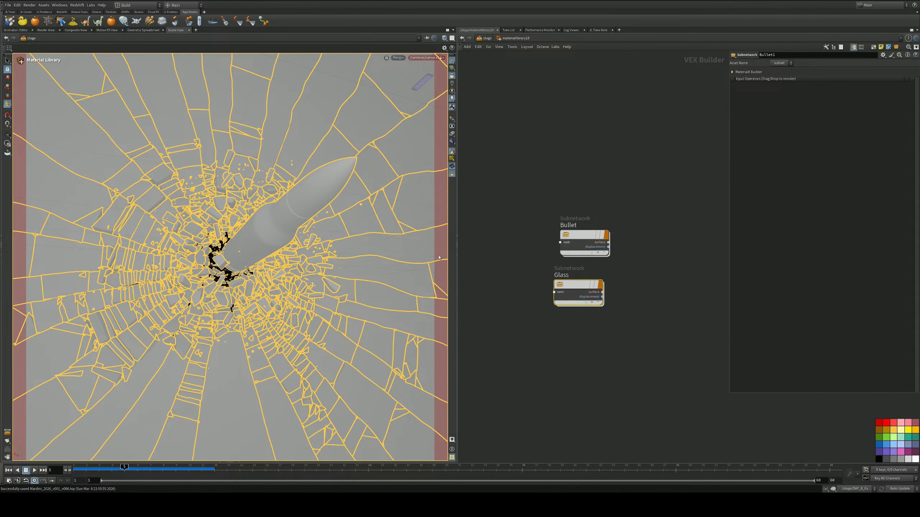
Step: Align the Glass material, duplicate the Bullet material between Bullet and Glass, and rename the copy BulletTop
{"action": "left_click_drag", "start_coordinate": [594, 297], "coordinate": [600, 309]}
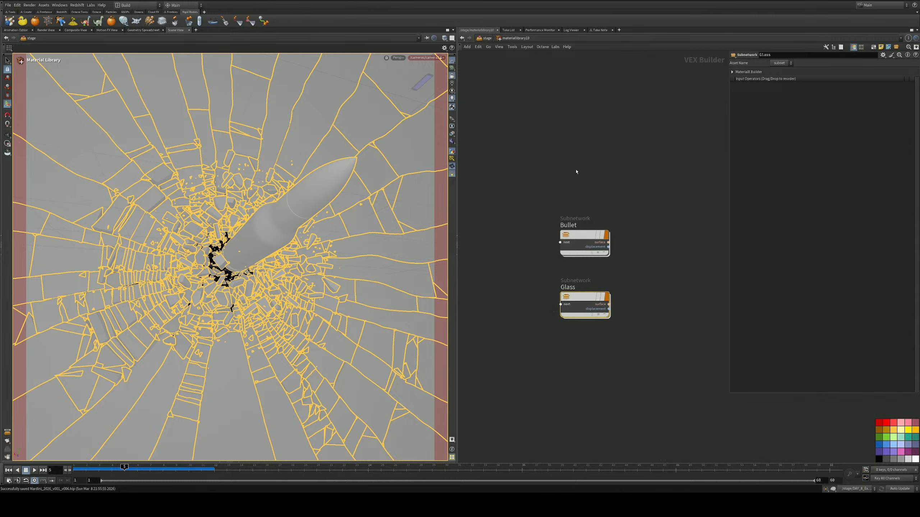
{"action": "left_click_drag", "start_coordinate": [578, 234], "coordinate": [577, 197]}
{"action": "left_click_drag", "start_coordinate": [578, 200], "coordinate": [518, 231], "text": "alt"}
{"action": "double_click", "coordinate": [578, 235]}
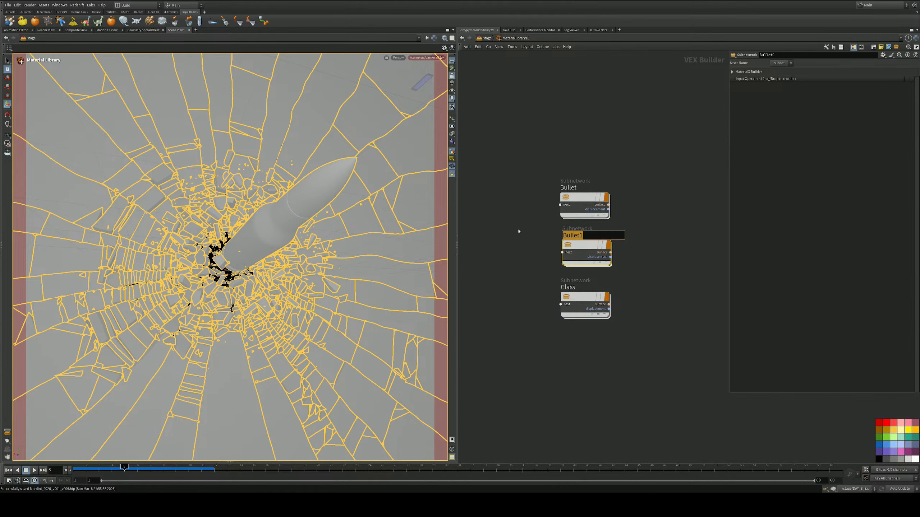
{"action": "key", "text": "Right"}
{"action": "key", "text": "End"}
{"action": "key", "text": "BackSpace"}
{"action": "type", "text": "Top"}
{"action": "key", "text": "Return"}
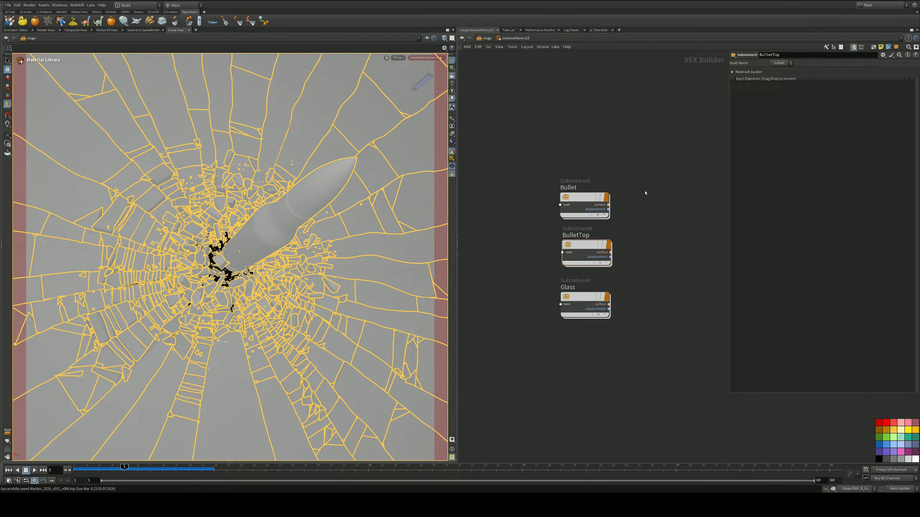
Step: Undo the last selection change and save the scene with the three materials
{"action": "key", "text": "ctrl+z"}
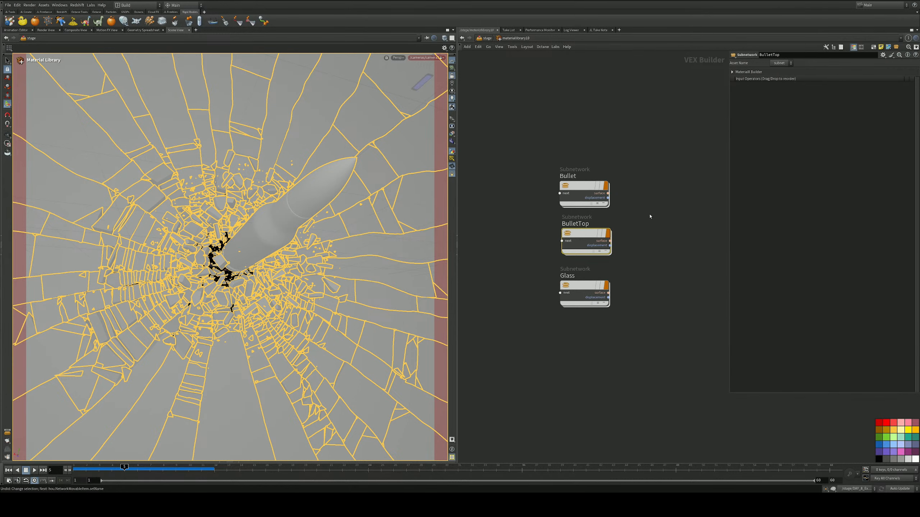
{"action": "middle_click_drag", "start_coordinate": [650, 217], "coordinate": [645, 203]}
{"action": "key", "text": "ctrl+s"}
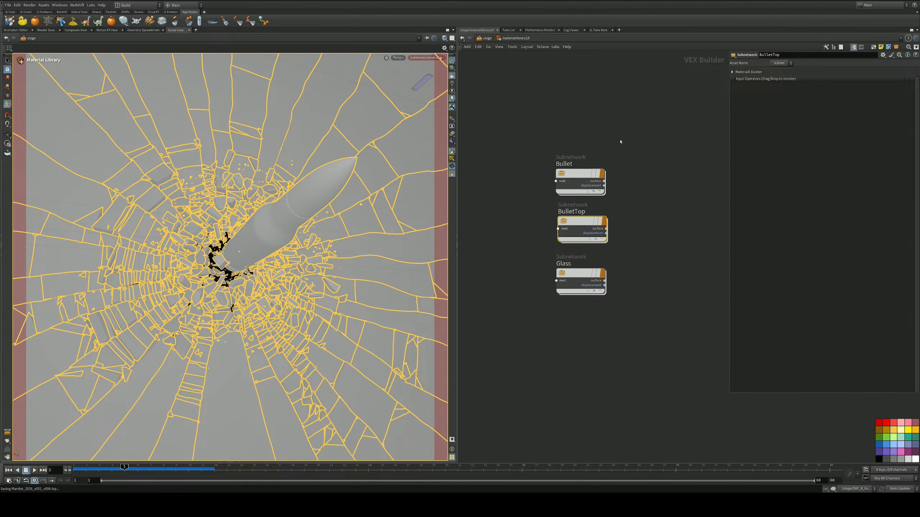
{"action": "left_click", "coordinate": [553, 134]}
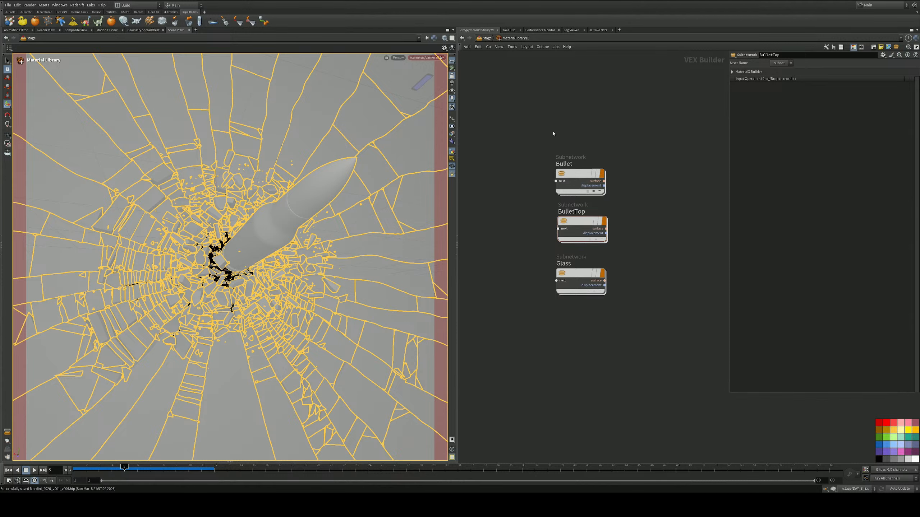
Step: Inside the DAY_8_Explode geometry network, insert a Group node between rbdbulletsolver1 and merge2
{"action": "left_click", "coordinate": [485, 38]}
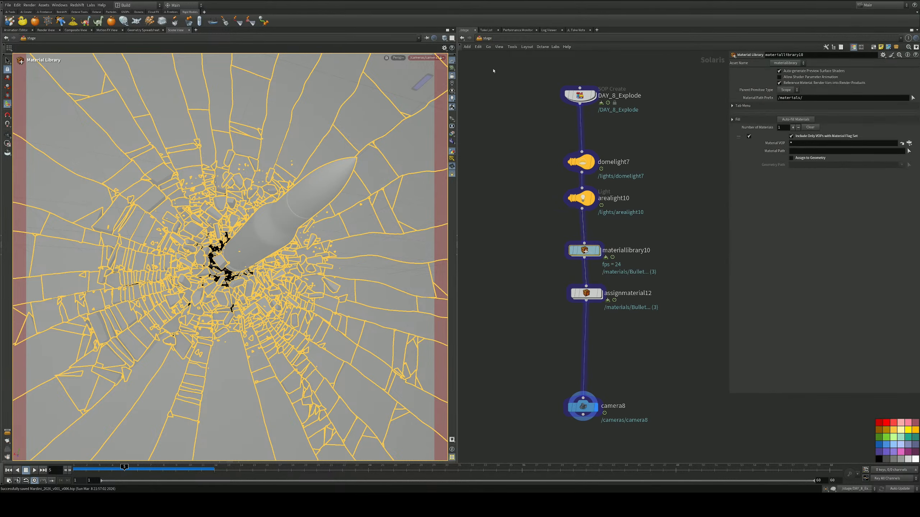
{"action": "double_click", "coordinate": [583, 95]}
{"action": "middle_click_drag", "start_coordinate": [590, 183], "coordinate": [577, 136]}
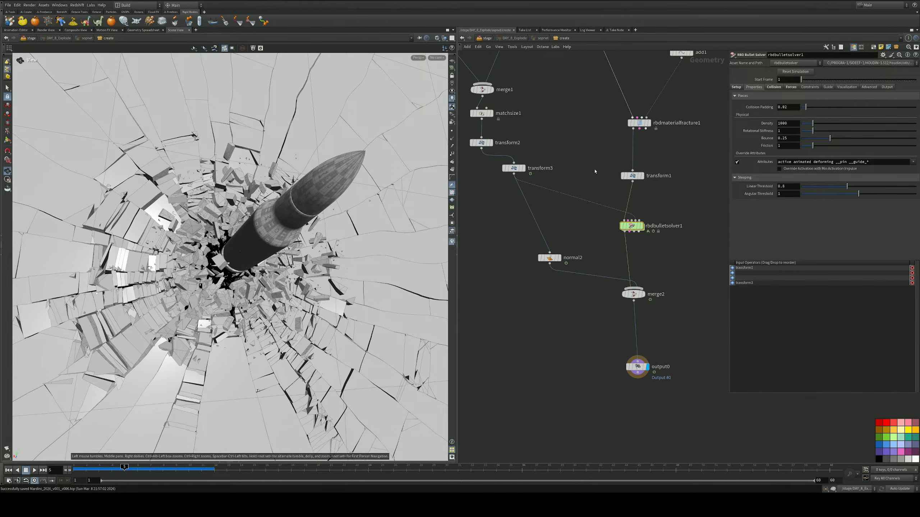
{"action": "scroll", "coordinate": [615, 208], "scroll_direction": "up", "scroll_amount": 4}
{"action": "middle_click_drag", "start_coordinate": [615, 208], "coordinate": [607, 187]}
{"action": "key", "text": "Tab"}
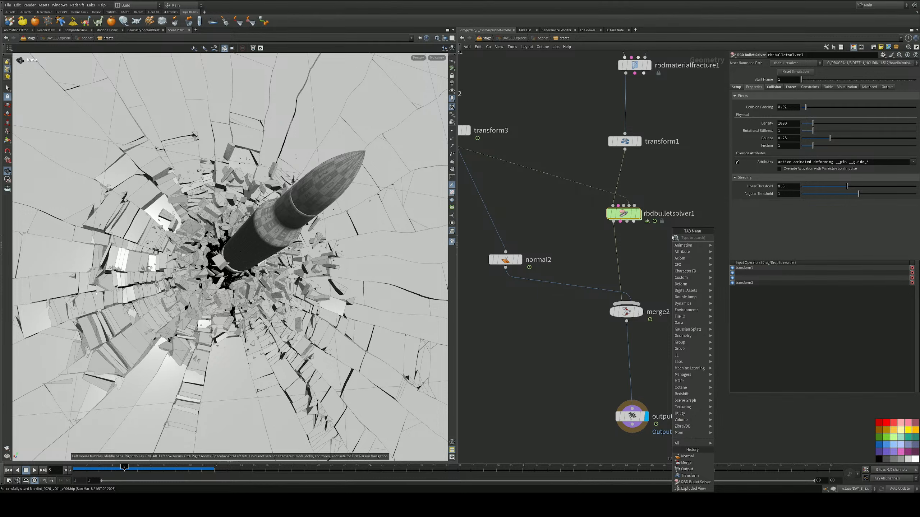
{"action": "type", "text": "group"}
{"action": "key", "text": "Return"}
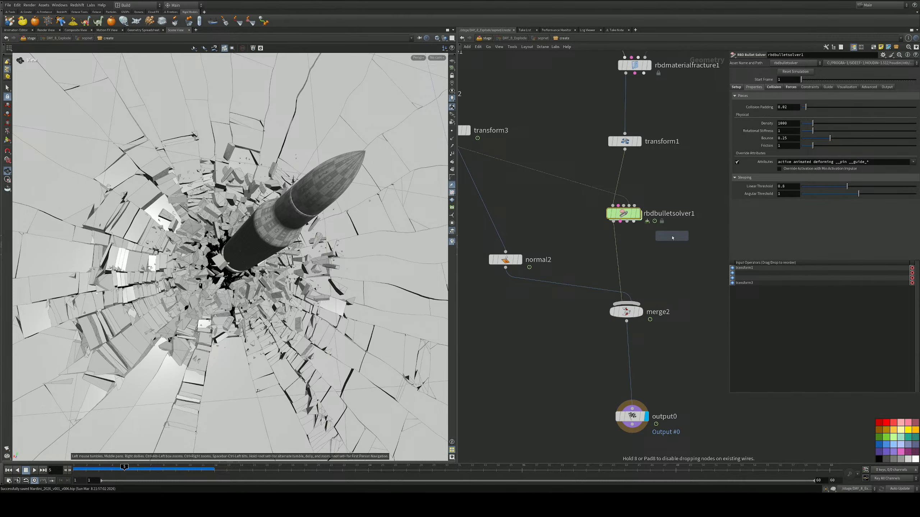
{"action": "left_click", "coordinate": [616, 263]}
{"action": "left_click_drag", "start_coordinate": [616, 263], "coordinate": [619, 258]}
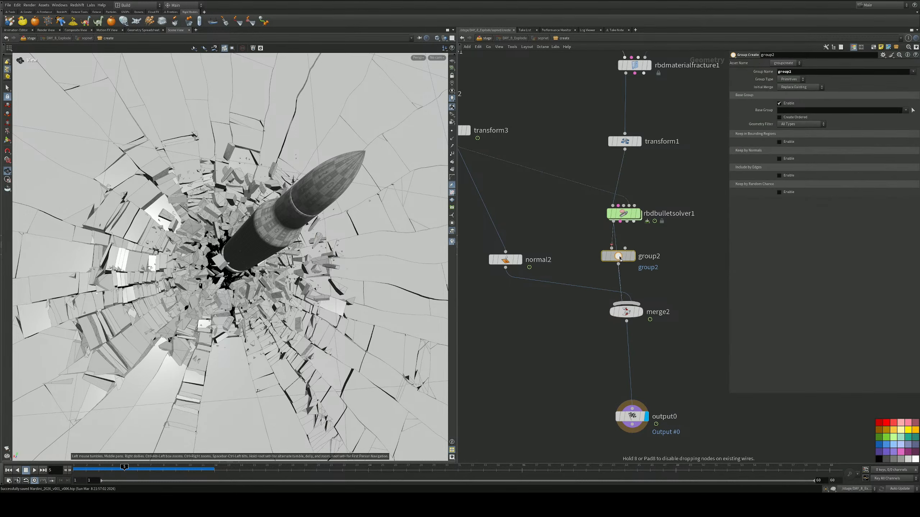
Step: Set the group name on the new group node after the bullet solver to glass
{"action": "double_click", "coordinate": [797, 71]}
{"action": "type", "text": "glass"}
{"action": "key", "text": "Return"}
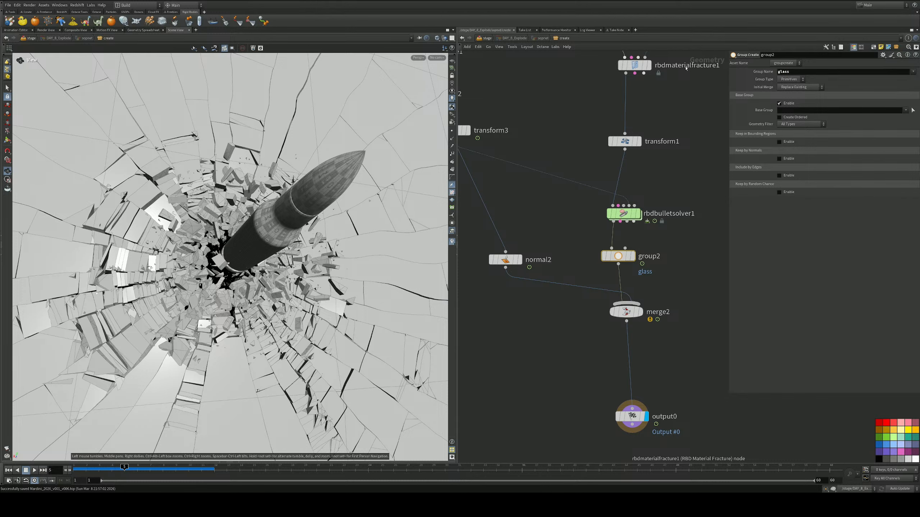
Step: Copy the glass group node into the branch between polybevel1 and merge1, and set its group name to BulletTop
{"action": "middle_click_drag", "start_coordinate": [552, 221], "coordinate": [767, 308]}
{"action": "middle_click_drag", "start_coordinate": [616, 246], "coordinate": [549, 264]}
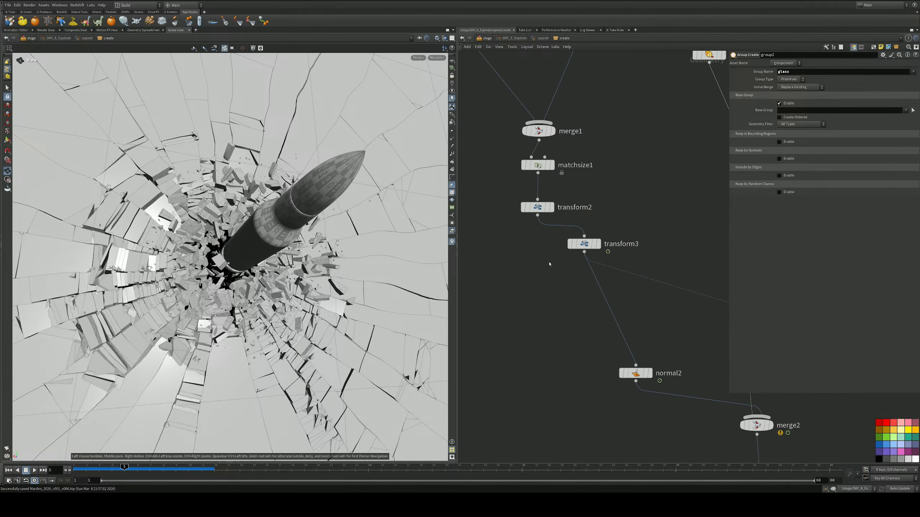
{"action": "scroll", "coordinate": [569, 257], "scroll_direction": "down", "scroll_amount": 3}
{"action": "left_click_drag", "start_coordinate": [674, 322], "coordinate": [575, 157], "text": "alt"}
{"action": "scroll", "coordinate": [574, 156], "scroll_direction": "up", "scroll_amount": 4}
{"action": "left_click", "coordinate": [579, 125]}
{"action": "middle_click_drag", "start_coordinate": [596, 125], "coordinate": [608, 171]}
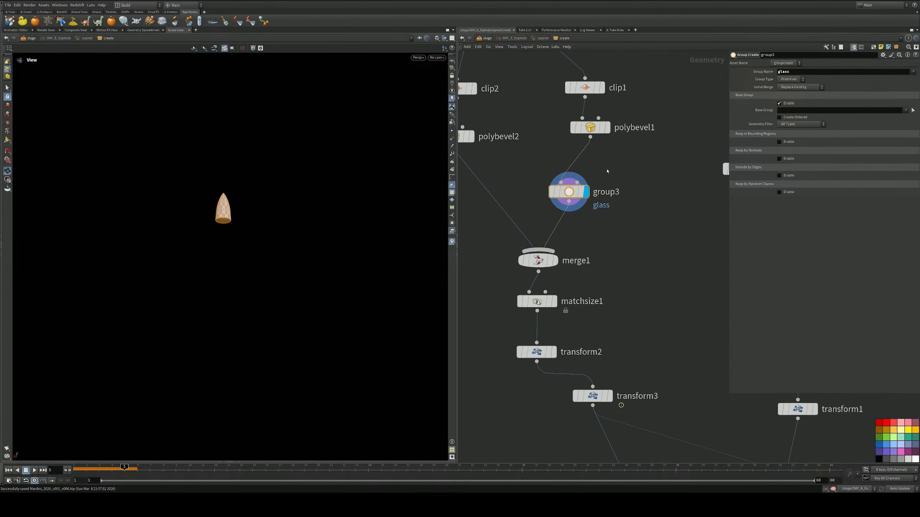
{"action": "double_click", "coordinate": [791, 73]}
{"action": "type", "text": "BulletTop"}
{"action": "key", "text": "Return"}
Step: Copy the BulletTop group node between polybevel2 and merge1, and set its group name to BulletBottom
{"action": "middle_click_drag", "start_coordinate": [488, 174], "coordinate": [555, 170]}
{"action": "left_click_drag", "start_coordinate": [636, 187], "coordinate": [552, 182], "text": "alt"}
{"action": "double_click", "coordinate": [807, 71]}
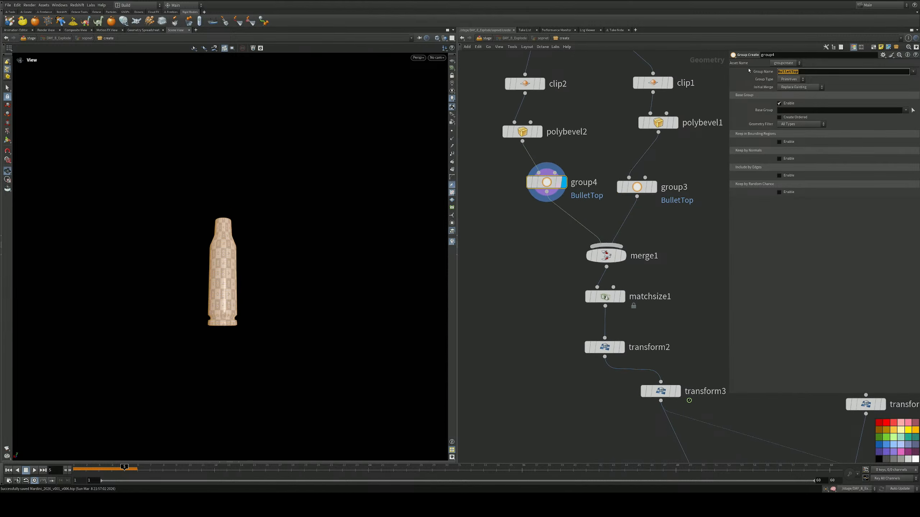
{"action": "type", "text": "BulletBottom"}
{"action": "key", "text": "Return"}
Step: Save the scene with the new geometry groups
{"action": "scroll", "coordinate": [510, 230], "scroll_direction": "down", "scroll_amount": 5}
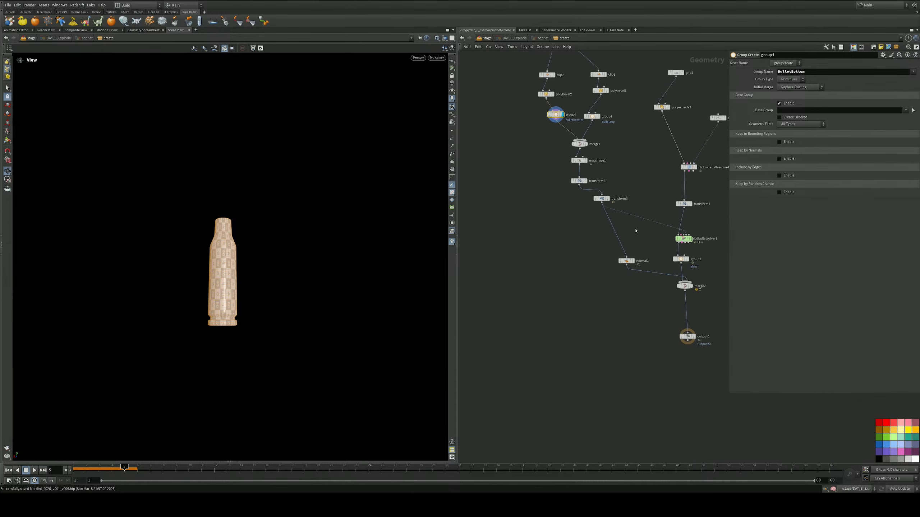
{"action": "middle_click_drag", "start_coordinate": [719, 309], "coordinate": [688, 305]}
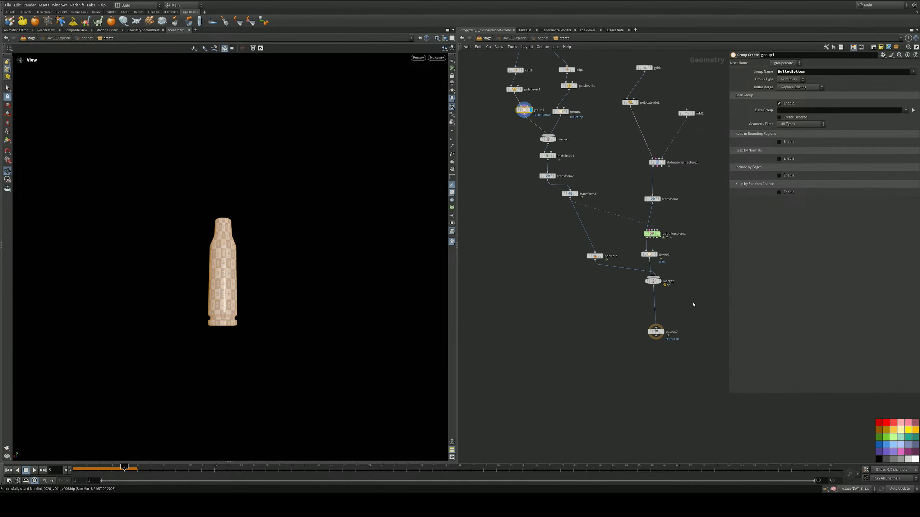
{"action": "left_click", "coordinate": [694, 304]}
{"action": "key", "text": "ctrl+s"}
Step: Return to the stage network and show the Scene Graph Tree below the viewport
{"action": "left_click", "coordinate": [487, 39]}
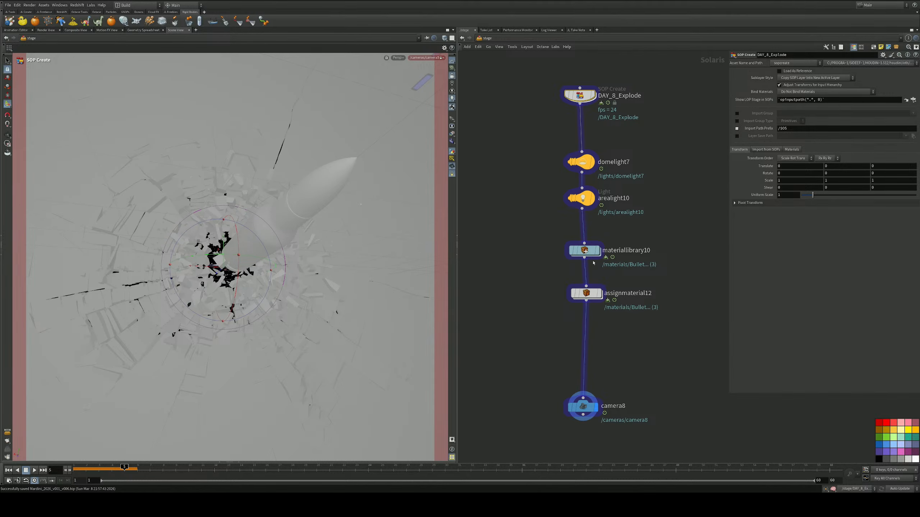
{"action": "left_click", "coordinate": [218, 462]}
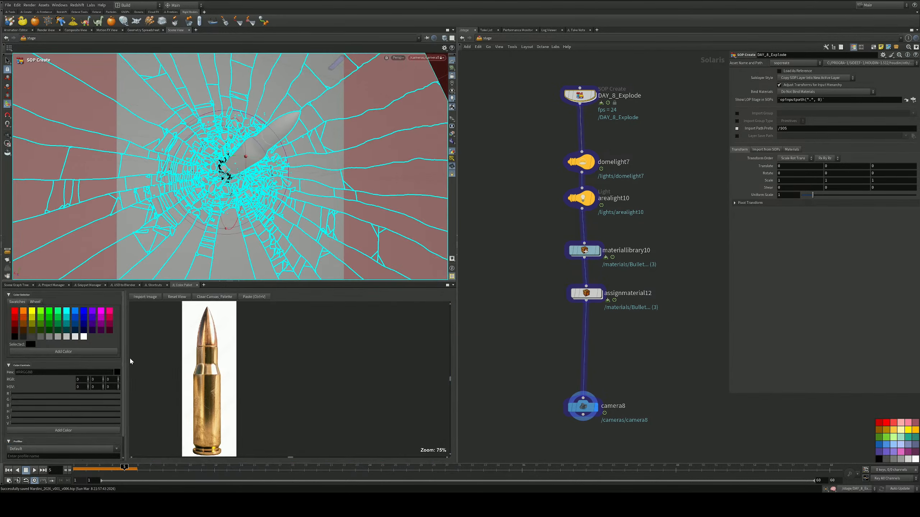
{"action": "left_click", "coordinate": [17, 286]}
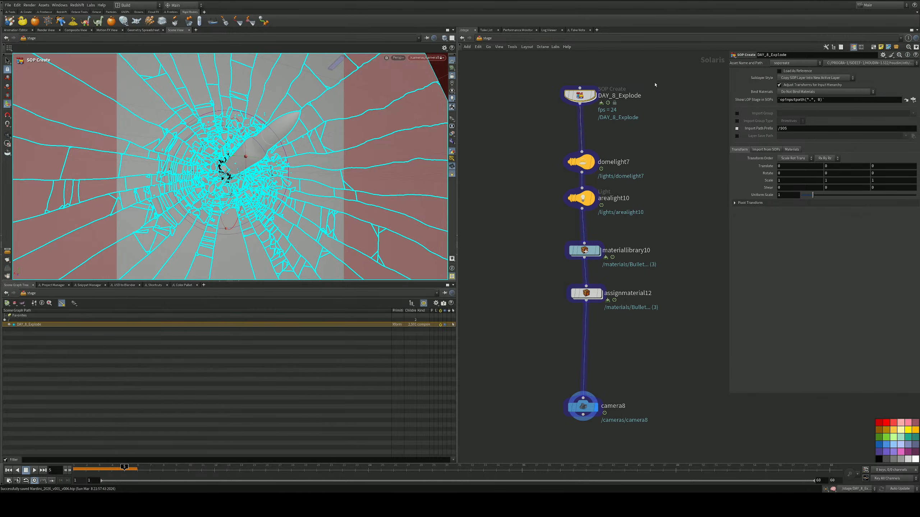
Step: In DAY_8_Explode's SOP import data settings, enable Subset Groups and add BulletBottom, BulletTop and glass
{"action": "left_click", "coordinate": [766, 150]}
{"action": "left_click", "coordinate": [760, 175]}
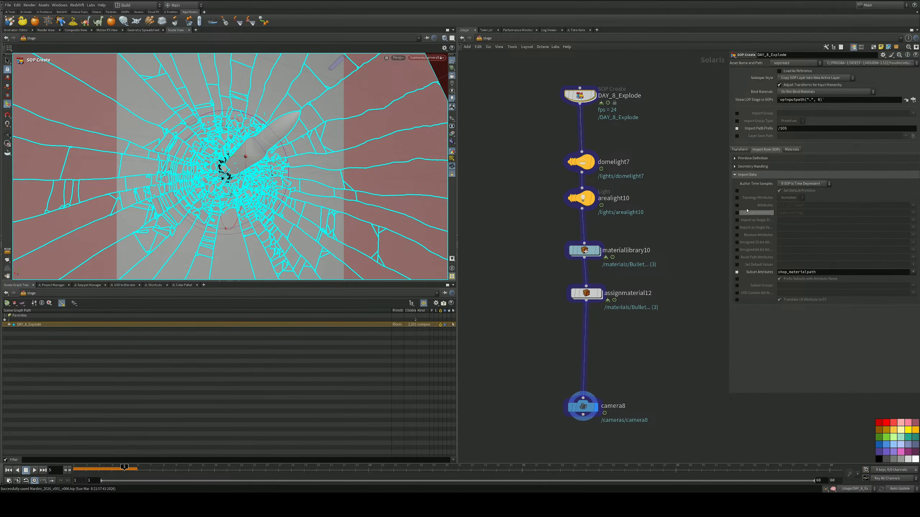
{"action": "left_click", "coordinate": [737, 287]}
{"action": "left_click", "coordinate": [913, 286]}
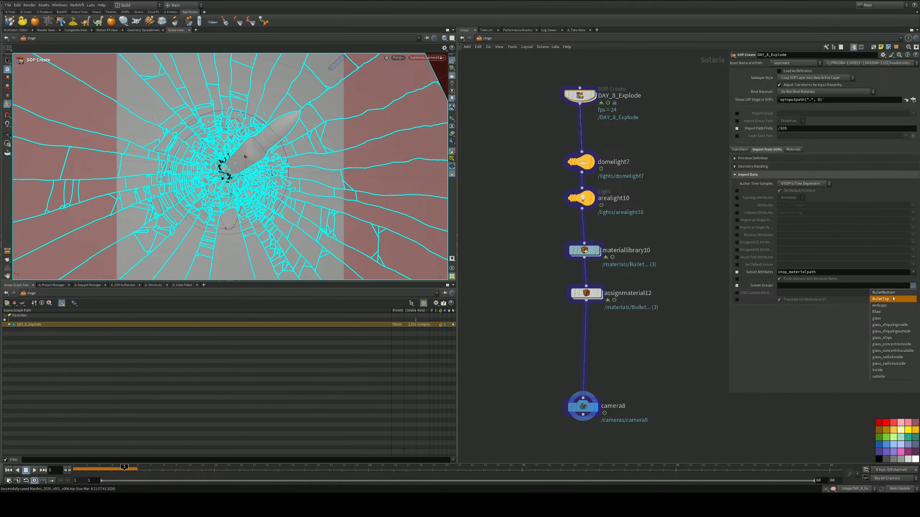
{"action": "left_click", "coordinate": [907, 292]}
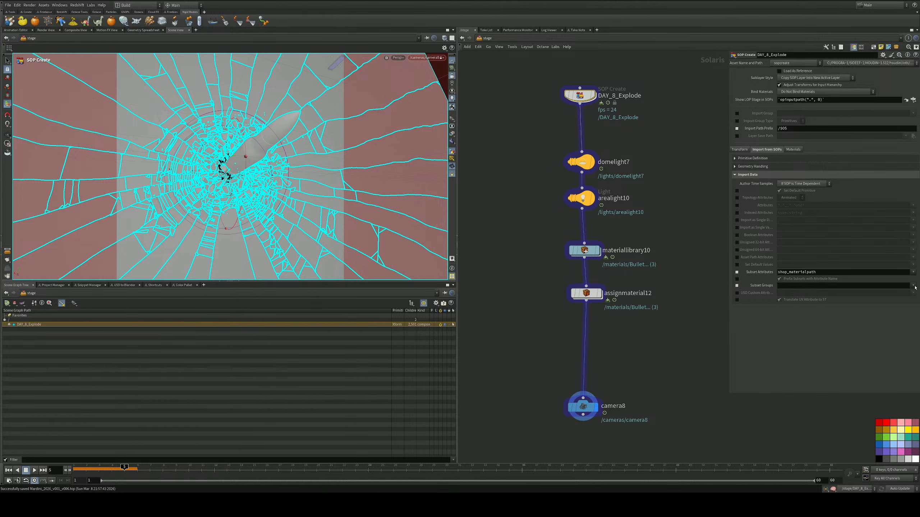
{"action": "left_click", "coordinate": [914, 287]}
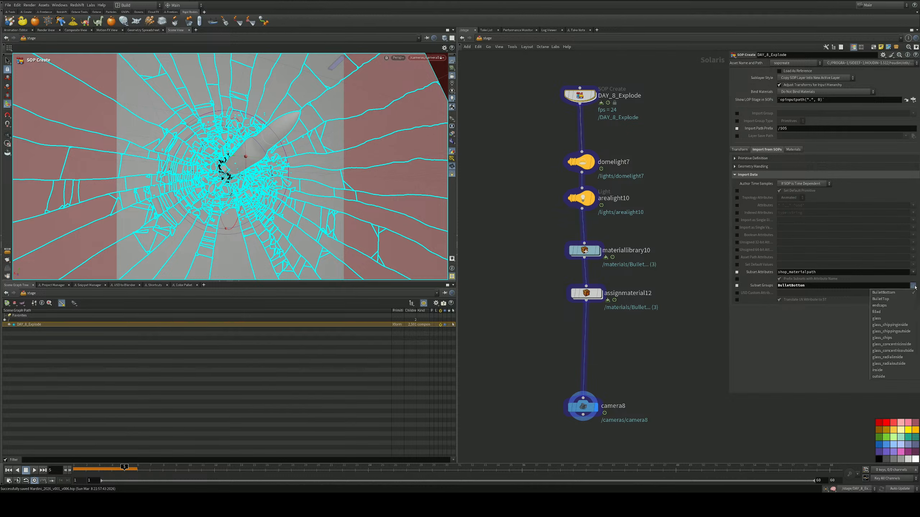
{"action": "left_click", "coordinate": [891, 299]}
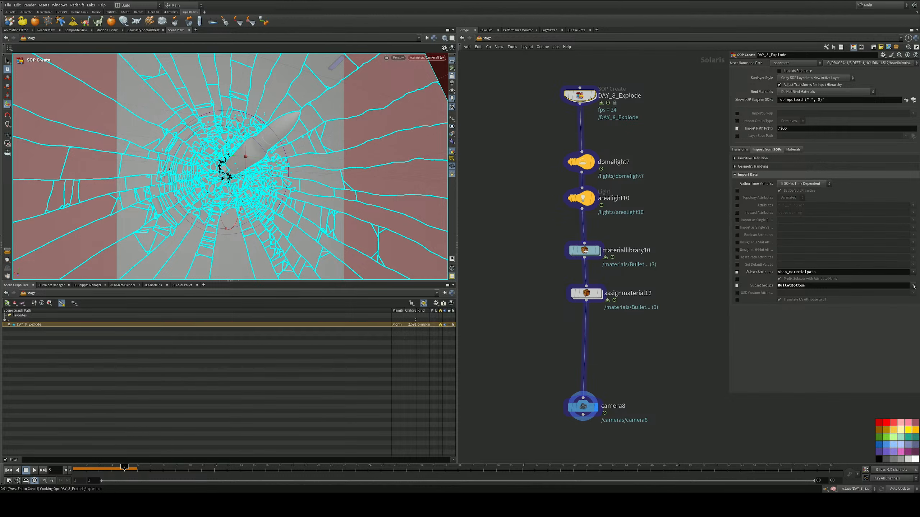
{"action": "left_click", "coordinate": [914, 286]}
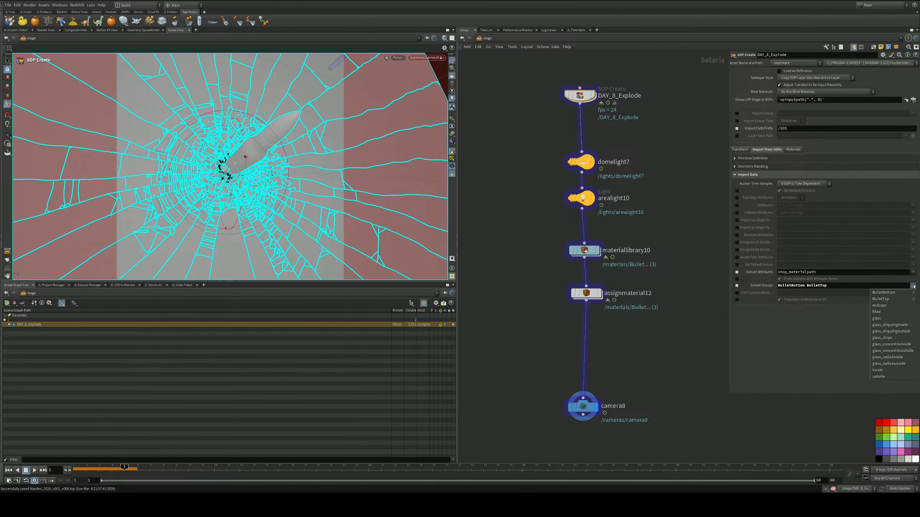
{"action": "left_click", "coordinate": [885, 319]}
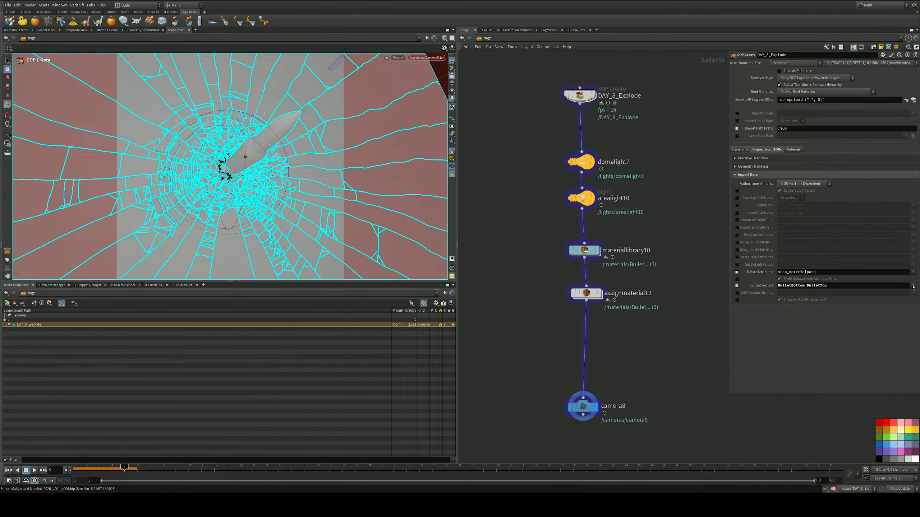
{"action": "left_click", "coordinate": [913, 286]}
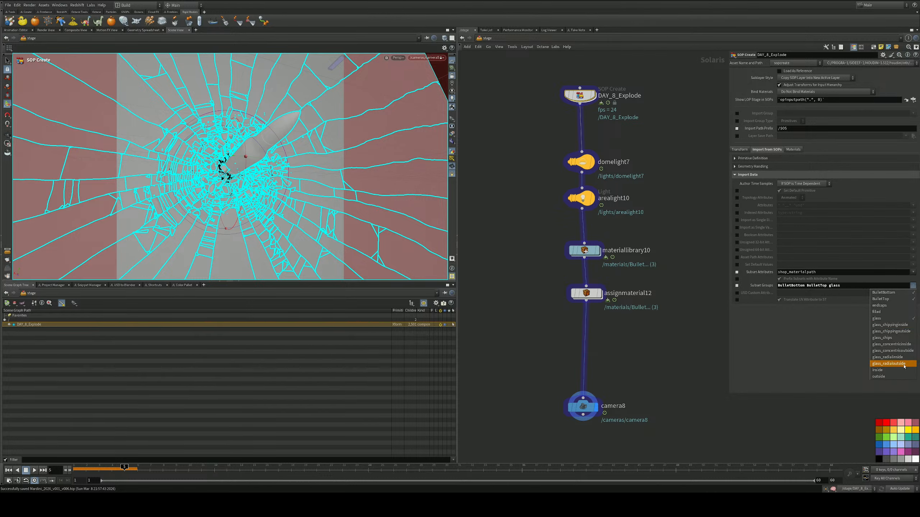
{"action": "left_click", "coordinate": [820, 355]}
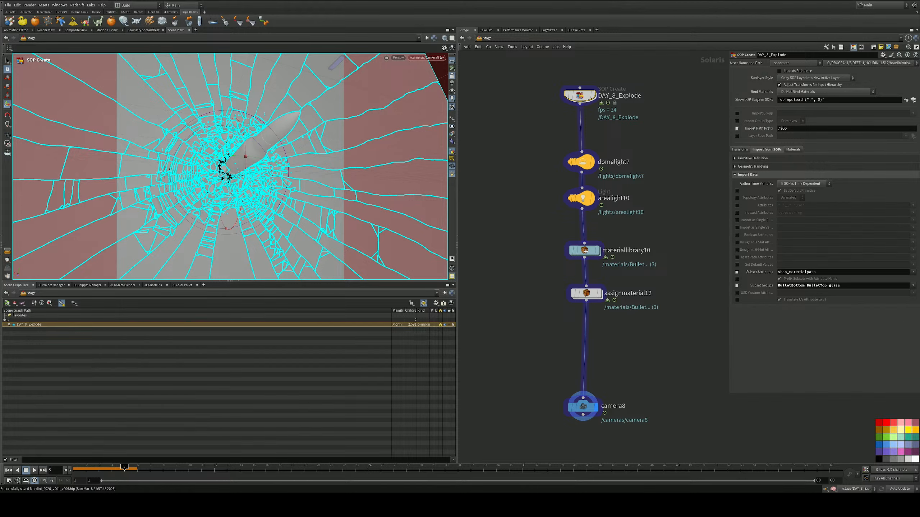
Step: Expand DAY_8_Explode in the Scene Graph Tree and examine its pieces down to the last piece's subset
{"action": "left_click", "coordinate": [9, 325]}
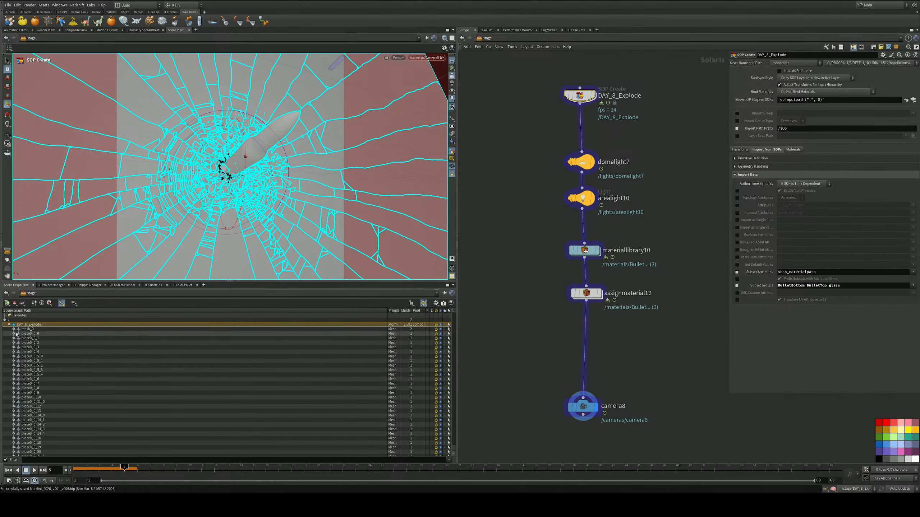
{"action": "scroll", "coordinate": [22, 362], "scroll_direction": "down", "scroll_amount": 15}
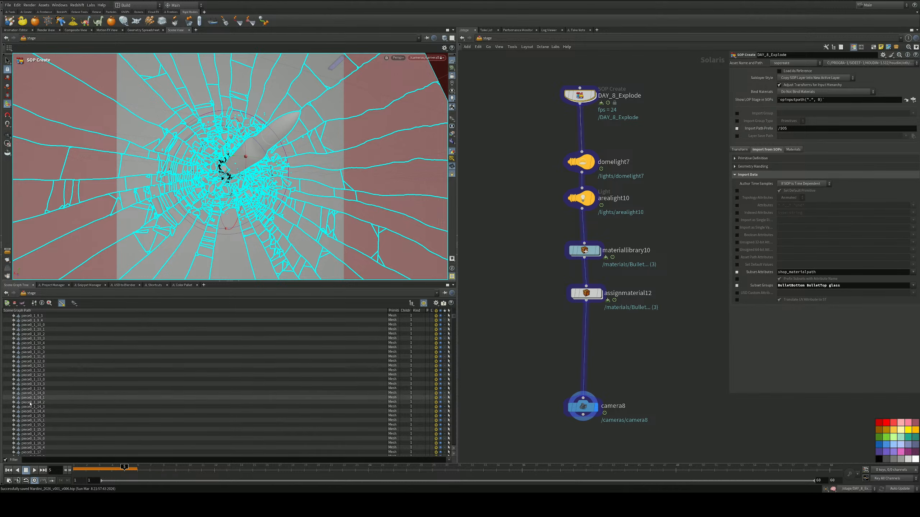
{"action": "scroll", "coordinate": [31, 404], "scroll_direction": "down", "scroll_amount": 20}
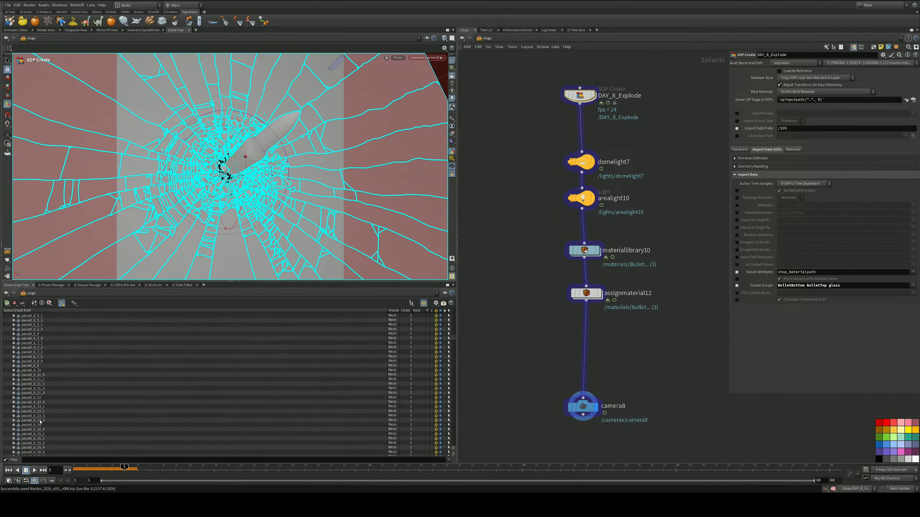
{"action": "scroll", "coordinate": [41, 422], "scroll_direction": "down", "scroll_amount": 5}
{"action": "left_click_drag", "start_coordinate": [453, 342], "coordinate": [452, 453]}
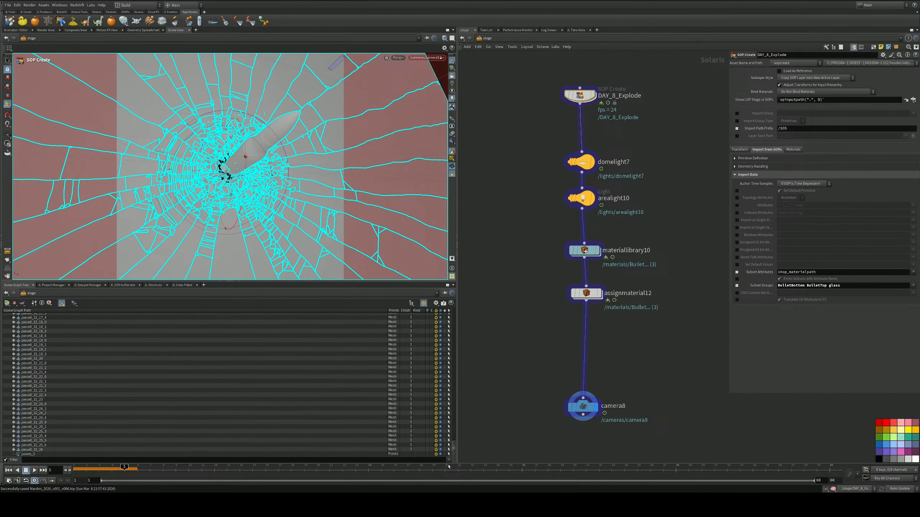
{"action": "left_click", "coordinate": [14, 450]}
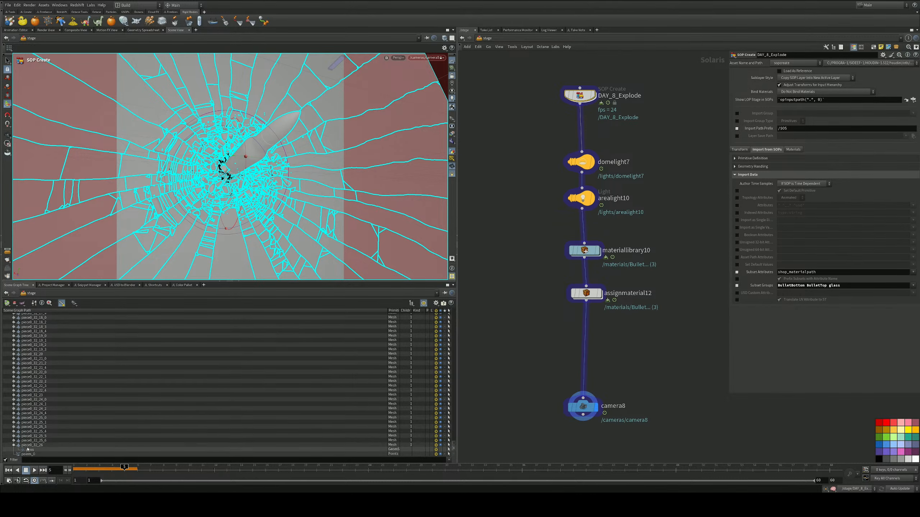
{"action": "scroll", "coordinate": [649, 130], "scroll_direction": "up", "scroll_amount": 2}
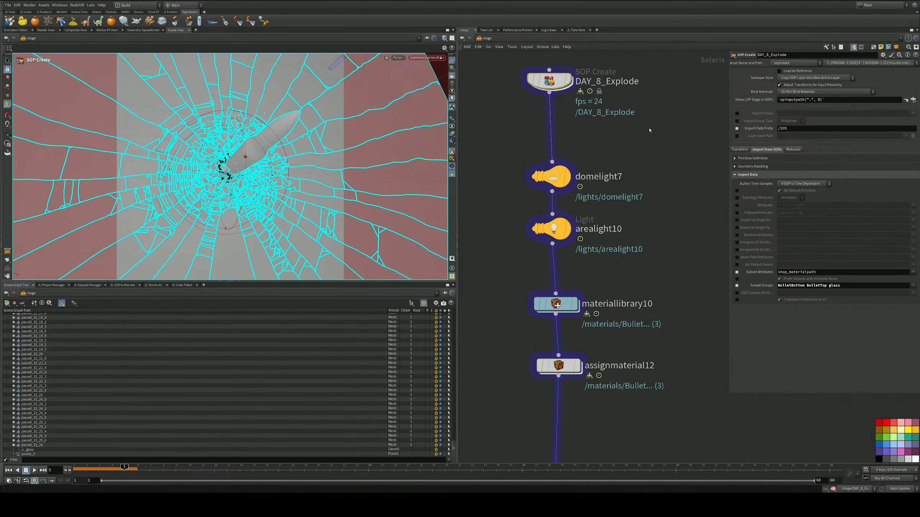
Step: Inside DAY_8_Explode's geometry network, move merge2 down and add a Time Shift node near the glass group node
{"action": "double_click", "coordinate": [549, 81]}
{"action": "scroll", "coordinate": [625, 242], "scroll_direction": "up", "scroll_amount": 5}
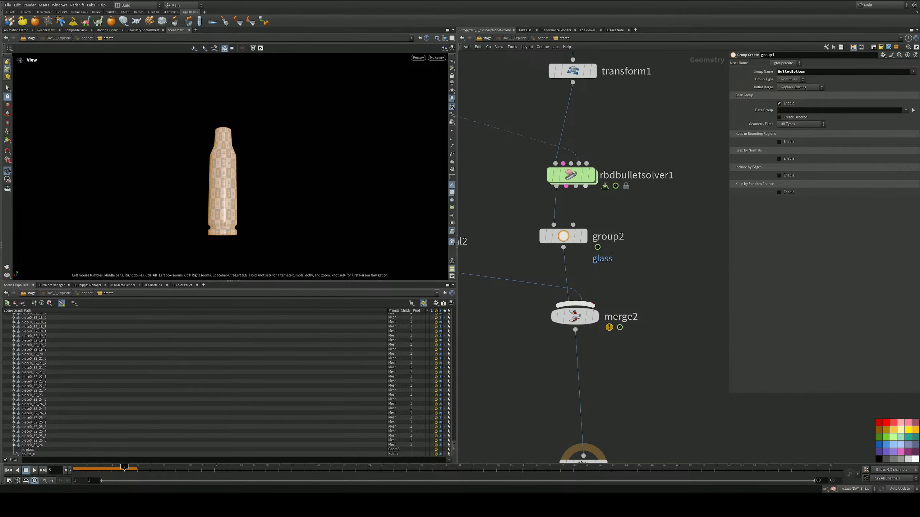
{"action": "left_click_drag", "start_coordinate": [577, 319], "coordinate": [577, 372]}
{"action": "key", "text": "Tab"}
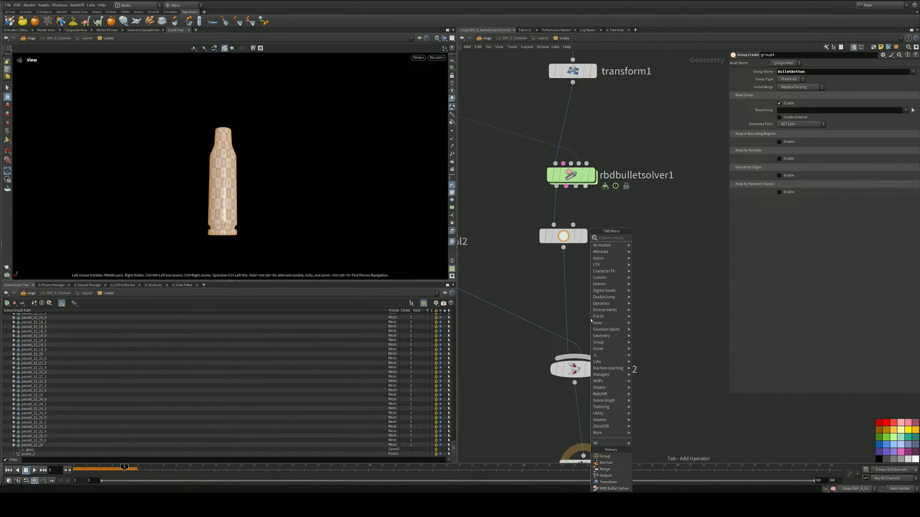
{"action": "type", "text": "time"}
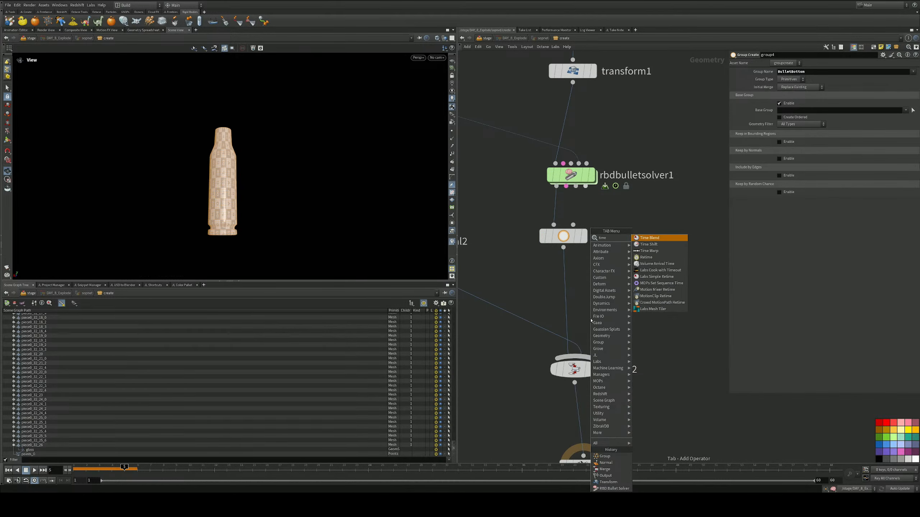
{"action": "key", "text": "Down"}
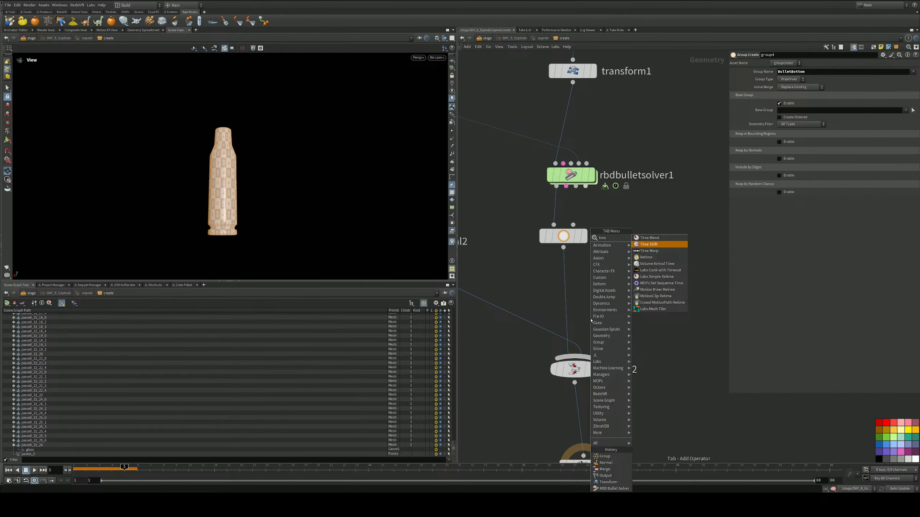
{"action": "key", "text": "Return"}
{"action": "left_click", "coordinate": [624, 296]}
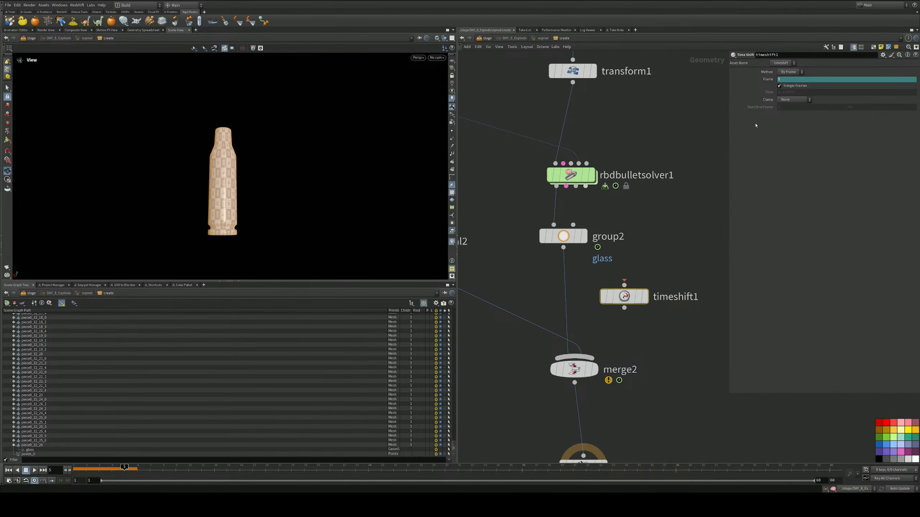
Step: Delete the channel on the Time Shift's Frame parameter and insert the node between group2 and merge2
{"action": "right_click", "coordinate": [766, 82]}
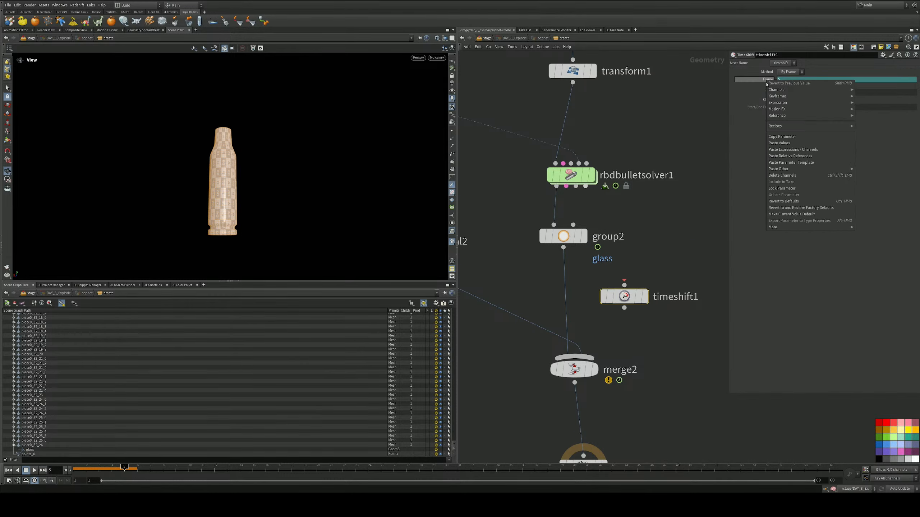
{"action": "left_click", "coordinate": [775, 175]}
{"action": "left_click_drag", "start_coordinate": [632, 301], "coordinate": [573, 292]}
{"action": "middle_click_drag", "start_coordinate": [598, 307], "coordinate": [666, 280]}
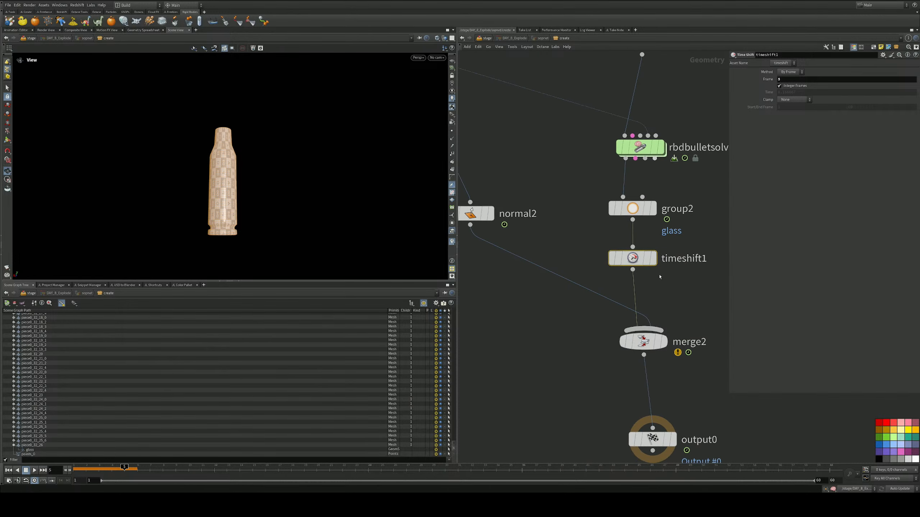
{"action": "left_click", "coordinate": [564, 272], "text": "alt"}
{"action": "left_click_drag", "start_coordinate": [631, 255], "coordinate": [574, 248], "text": "alt"}
{"action": "key", "text": "Escape"}
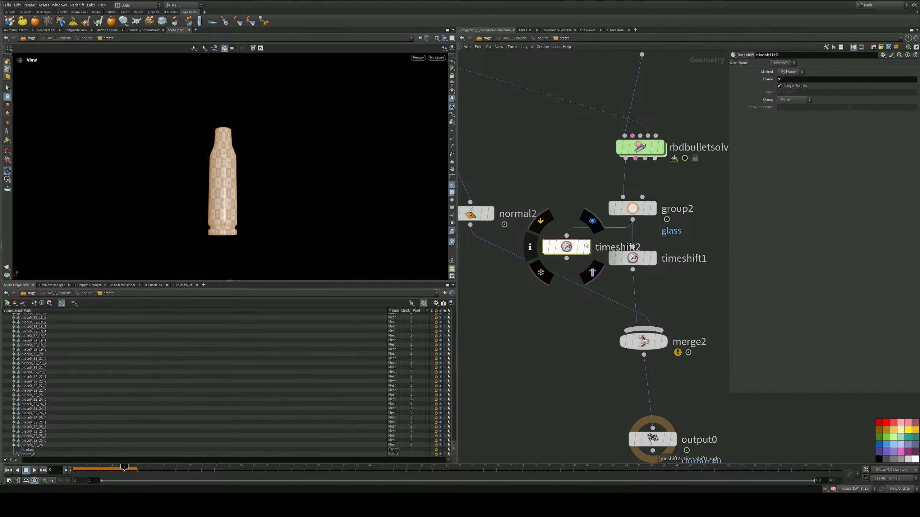
{"action": "key", "text": "Delete"}
Step: Insert a reference copy of timeshift1 between normal2 and merge2, and display output0 at frame 11
{"action": "left_click_drag", "start_coordinate": [633, 258], "coordinate": [521, 255], "text": "ctrl+alt"}
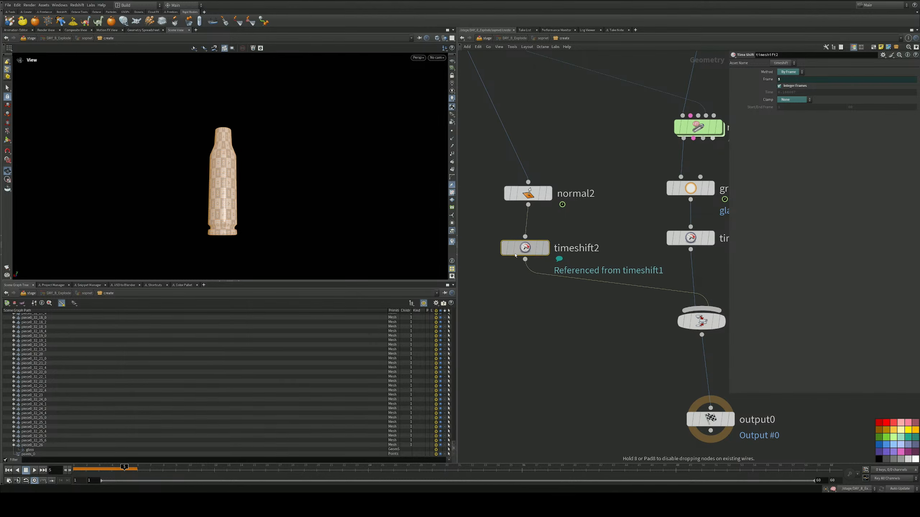
{"action": "key", "text": "h"}
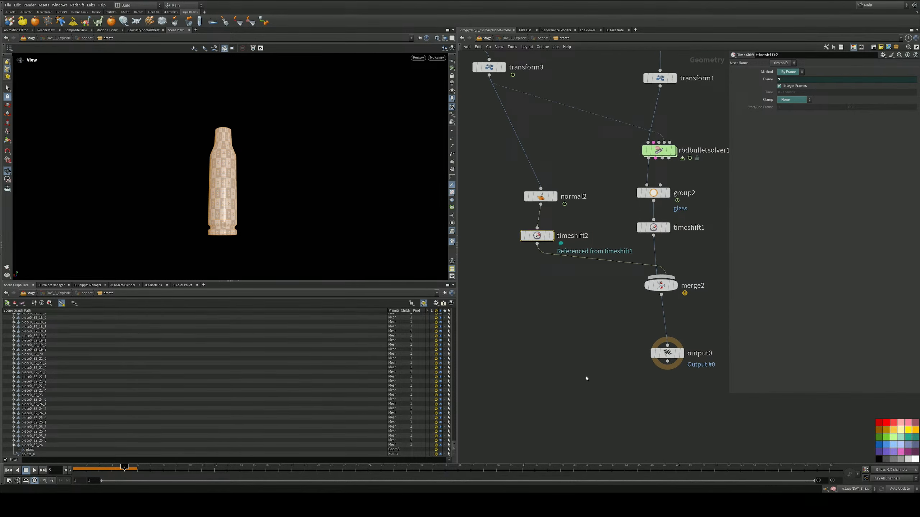
{"action": "left_click", "coordinate": [681, 353]}
{"action": "left_click_drag", "start_coordinate": [174, 467], "coordinate": [478, 481]}
{"action": "left_click_drag", "start_coordinate": [252, 468], "coordinate": [201, 467]}
Step: Add a Pack node between timeshift1 and merge2
{"action": "middle_click_drag", "start_coordinate": [681, 314], "coordinate": [638, 322]}
{"action": "scroll", "coordinate": [651, 272], "scroll_direction": "up", "scroll_amount": 3}
{"action": "key", "text": "Tab"}
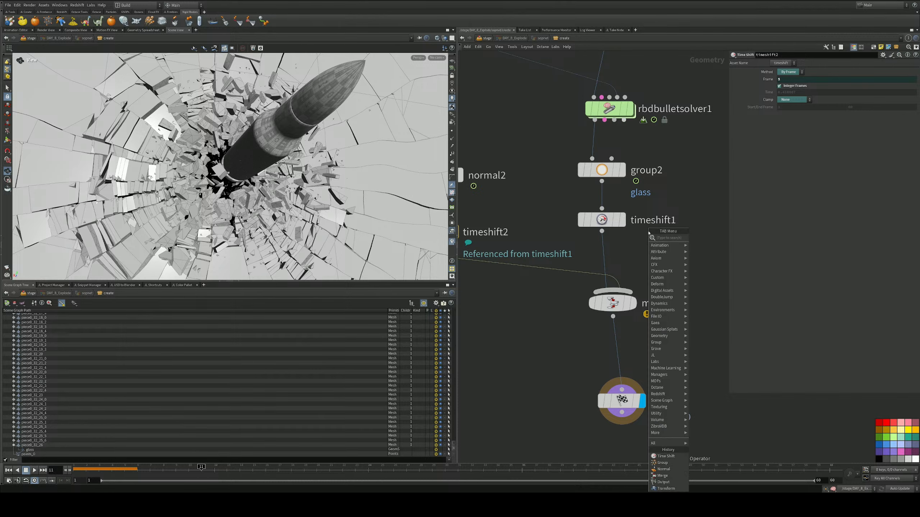
{"action": "type", "text": "pacl"}
{"action": "key", "text": "BackSpace"}
{"action": "key", "text": "BackSpace"}
{"action": "key", "text": "BackSpace"}
{"action": "key", "text": "BackSpace"}
{"action": "type", "text": "pack"}
{"action": "key", "text": "Return"}
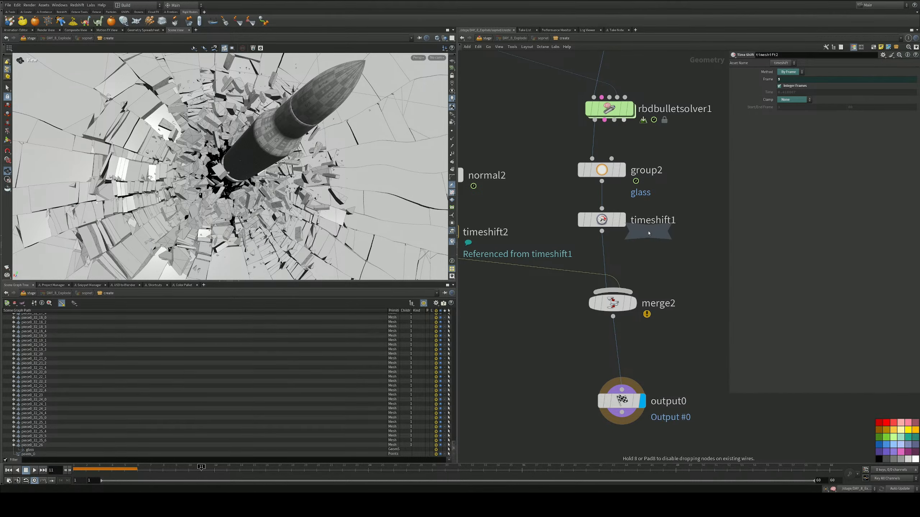
{"action": "left_click", "coordinate": [601, 250]}
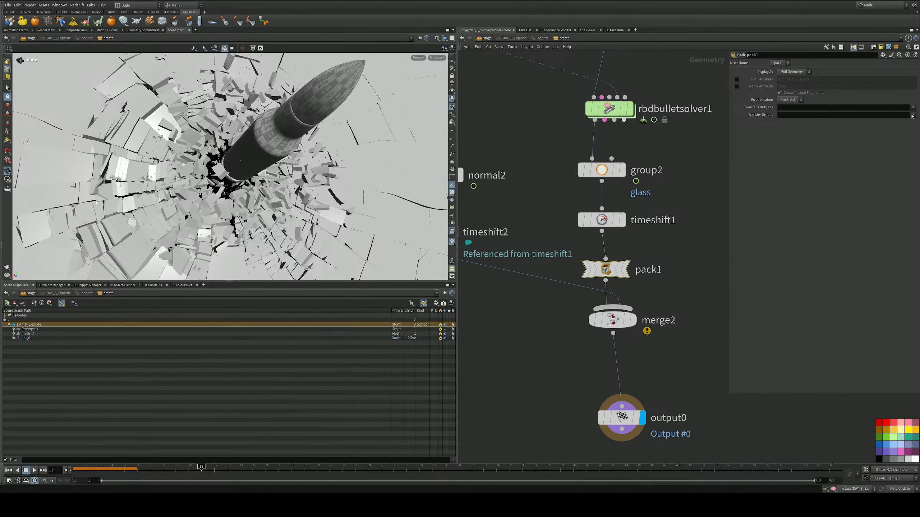
Step: Set the Pack node's Transfer Groups to * so that all groups carry over
{"action": "left_click", "coordinate": [911, 115]}
{"action": "left_click", "coordinate": [899, 114]}
{"action": "key", "text": "Return"}
{"action": "middle_click_drag", "start_coordinate": [548, 236], "coordinate": [586, 233]}
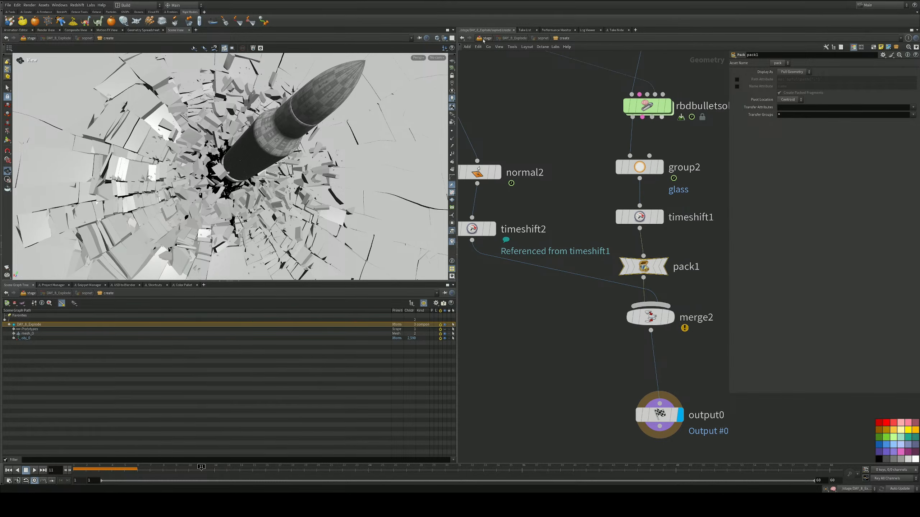
Step: Return to the stage network and examine the contents of mesh_0 and obj_0 in the Scene Graph Tree
{"action": "key", "text": "u"}
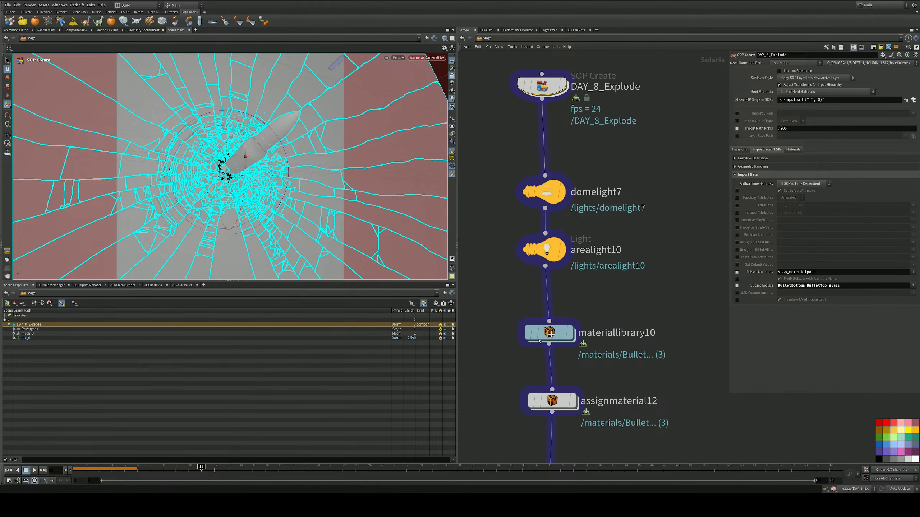
{"action": "middle_click_drag", "start_coordinate": [604, 213], "coordinate": [625, 281]}
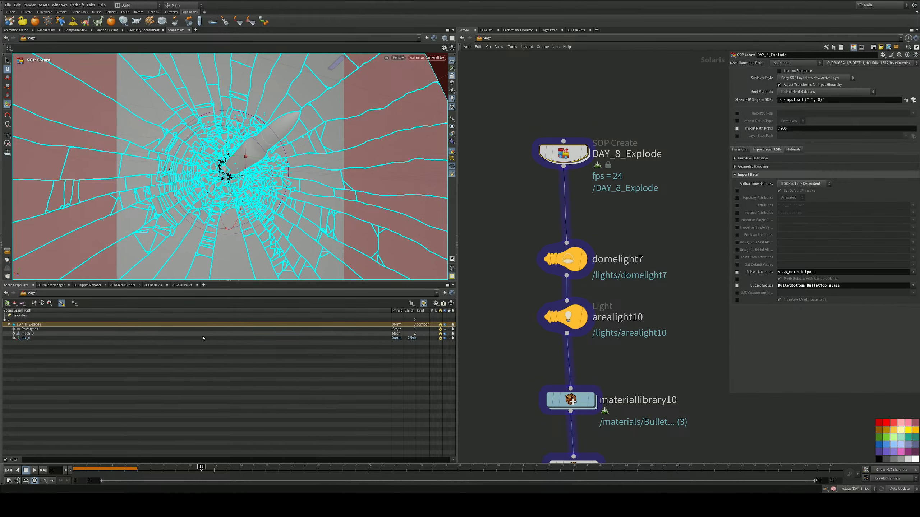
{"action": "left_click", "coordinate": [13, 333]}
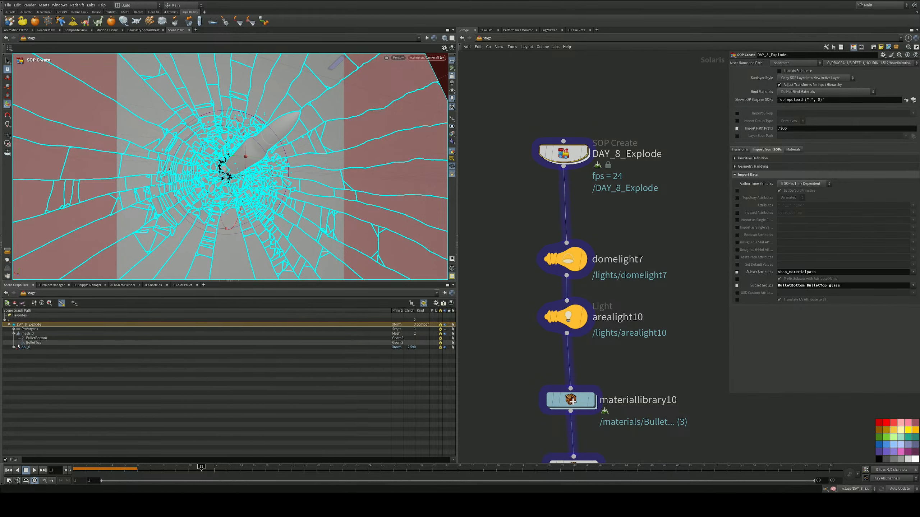
{"action": "left_click", "coordinate": [18, 348]}
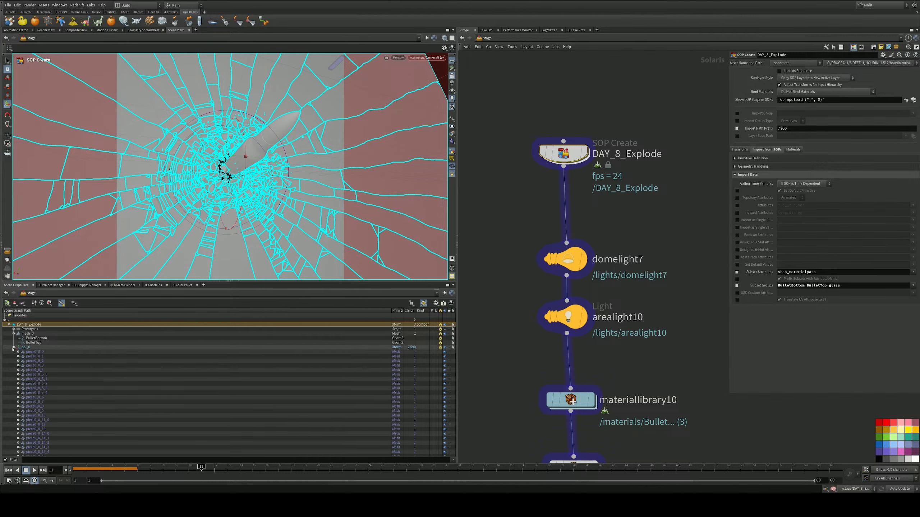
{"action": "left_click", "coordinate": [18, 348]}
{"action": "left_click", "coordinate": [20, 348]}
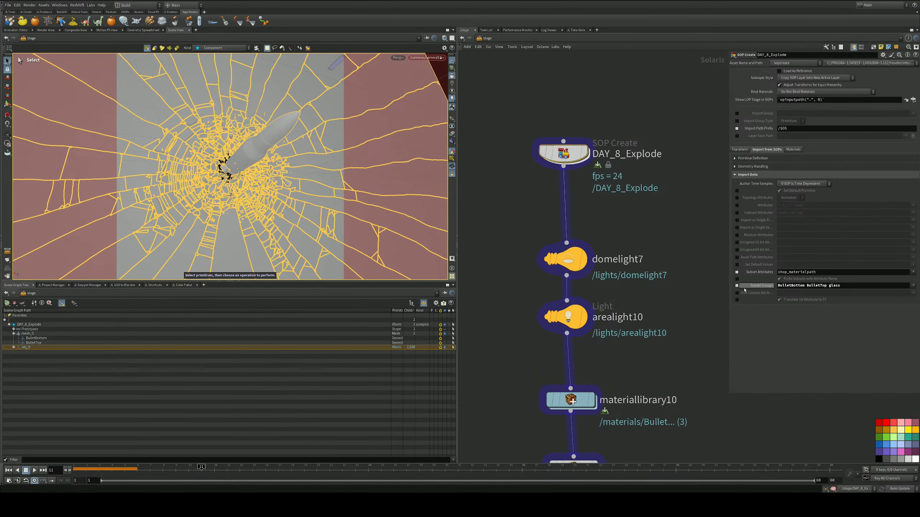
Step: Increase the number of materials on assignmaterial12 to 3
{"action": "middle_click_drag", "start_coordinate": [628, 394], "coordinate": [651, 199]}
{"action": "left_click", "coordinate": [598, 272]}
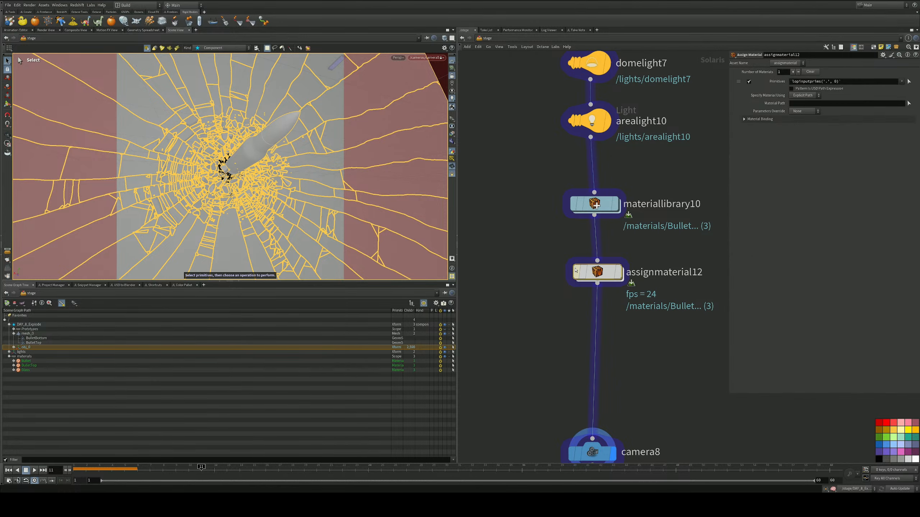
{"action": "left_click", "coordinate": [793, 72]}
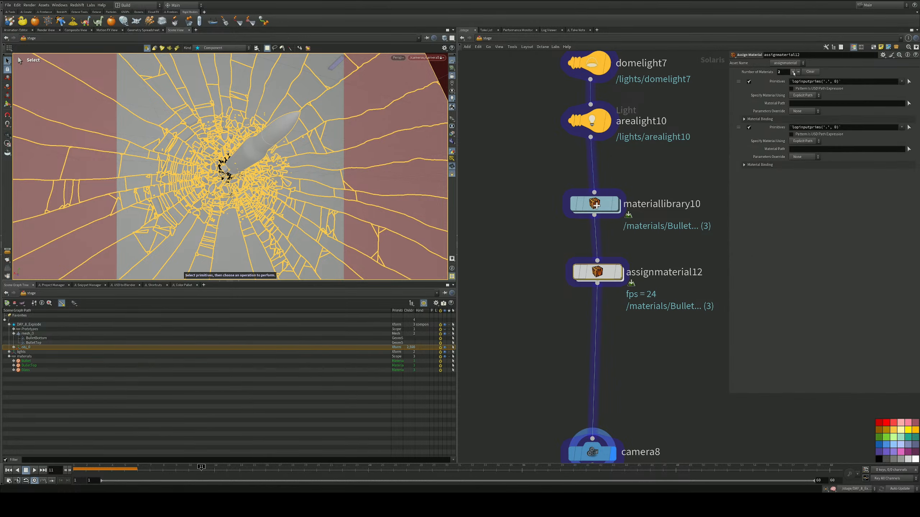
{"action": "left_click", "coordinate": [794, 72]}
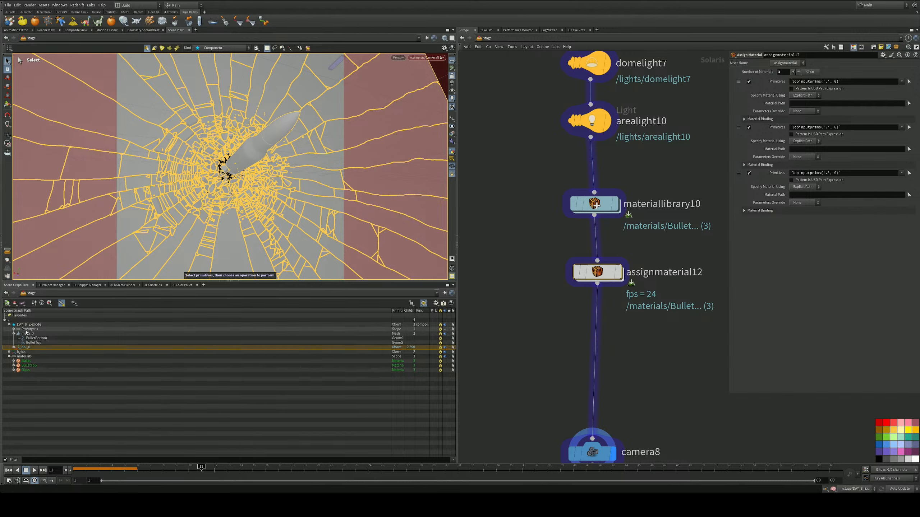
Step: In the first assignment, target /DAY_8_Explode/mesh_0/BulletBottom and use the material /materials/Bullet
{"action": "left_click", "coordinate": [36, 339]}
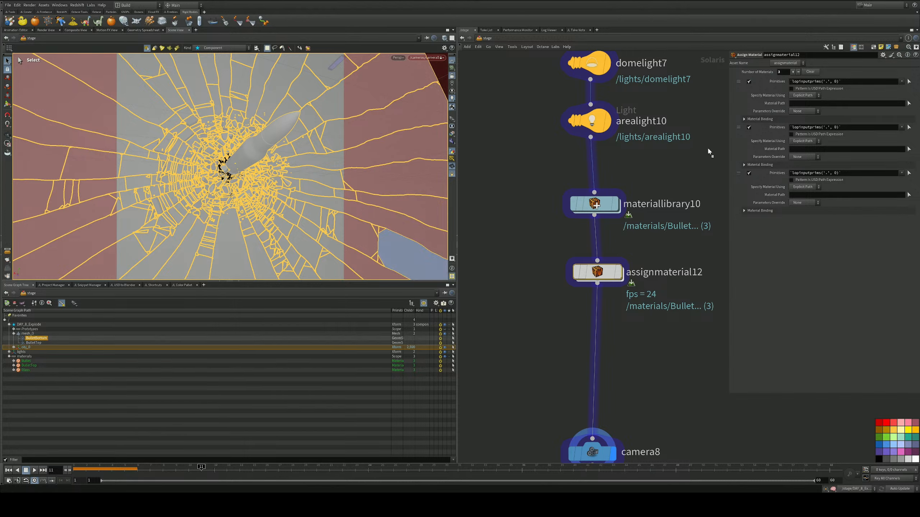
{"action": "left_click_drag", "start_coordinate": [830, 83], "coordinate": [829, 83]}
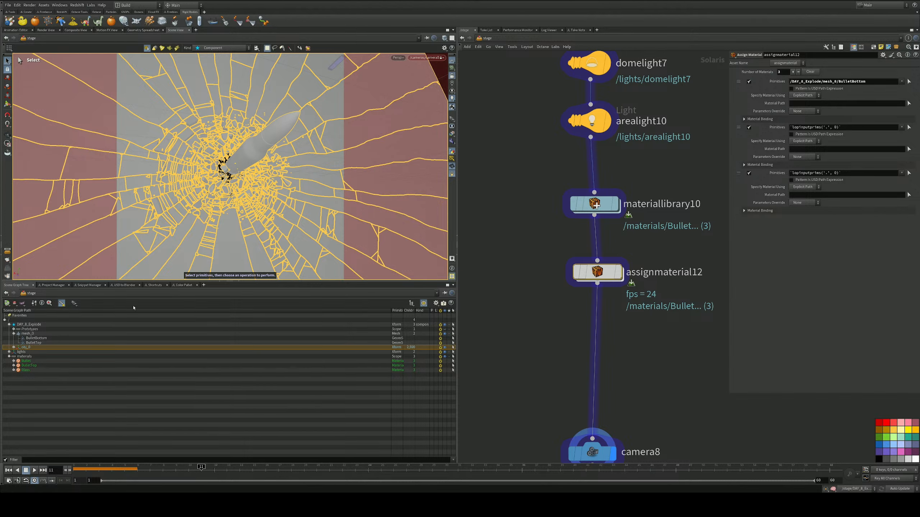
{"action": "left_click_drag", "start_coordinate": [25, 361], "coordinate": [850, 104]}
Step: Assign /materials/BulletTop to mesh_0's BulletTop subset and /materials/Glass to /DAY_8_Explode/obj_0 in the second and third entries
{"action": "left_click", "coordinate": [33, 343]}
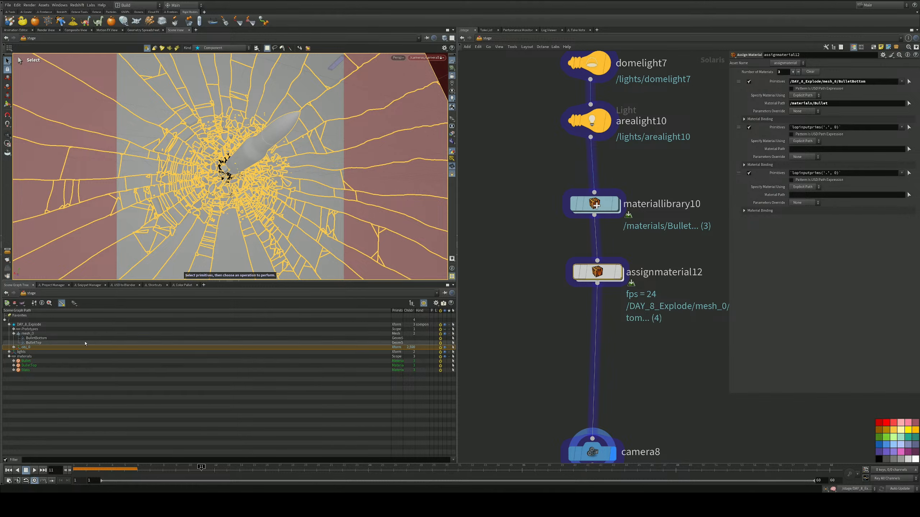
{"action": "left_click_drag", "start_coordinate": [61, 336], "coordinate": [838, 128]}
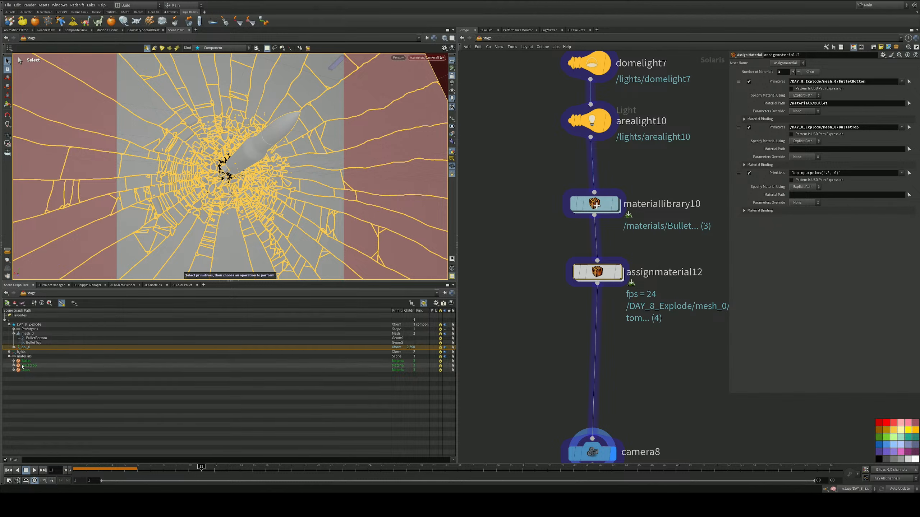
{"action": "left_click_drag", "start_coordinate": [29, 365], "coordinate": [836, 152]}
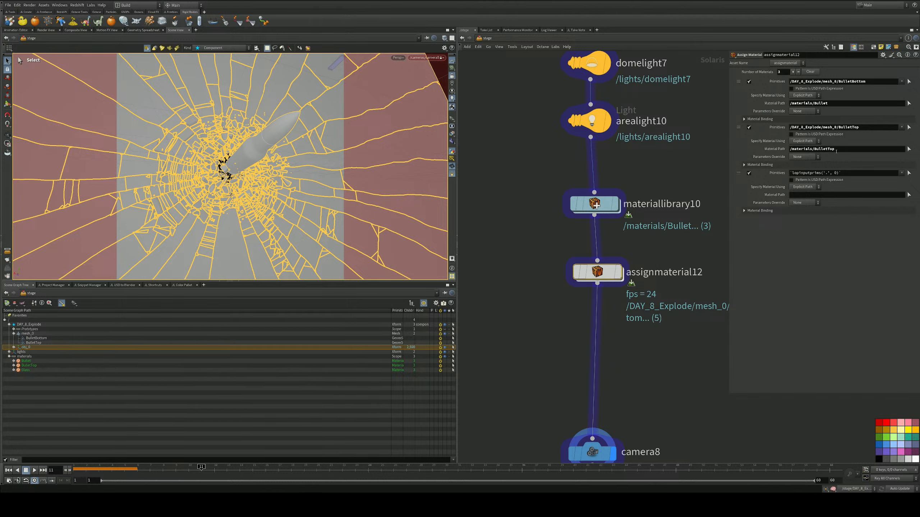
{"action": "left_click_drag", "start_coordinate": [25, 347], "coordinate": [824, 175]}
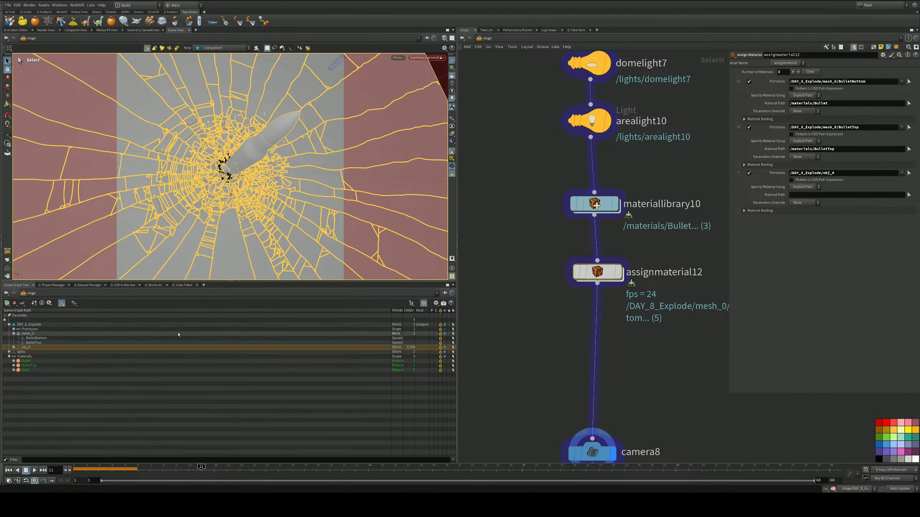
{"action": "left_click_drag", "start_coordinate": [24, 371], "coordinate": [820, 194]}
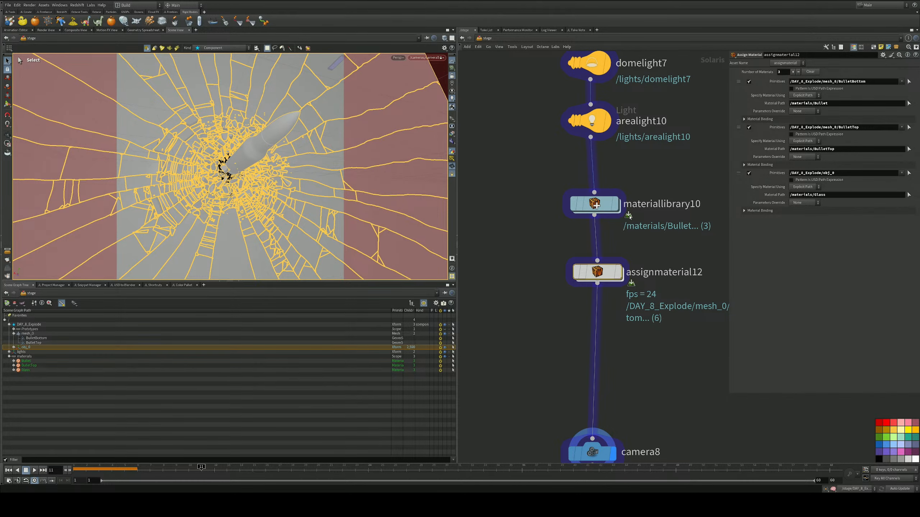
Step: Open the BulletTop material subnetwork inside materiallibrary10
{"action": "middle_click_drag", "start_coordinate": [630, 238], "coordinate": [622, 197]}
{"action": "double_click", "coordinate": [600, 172]}
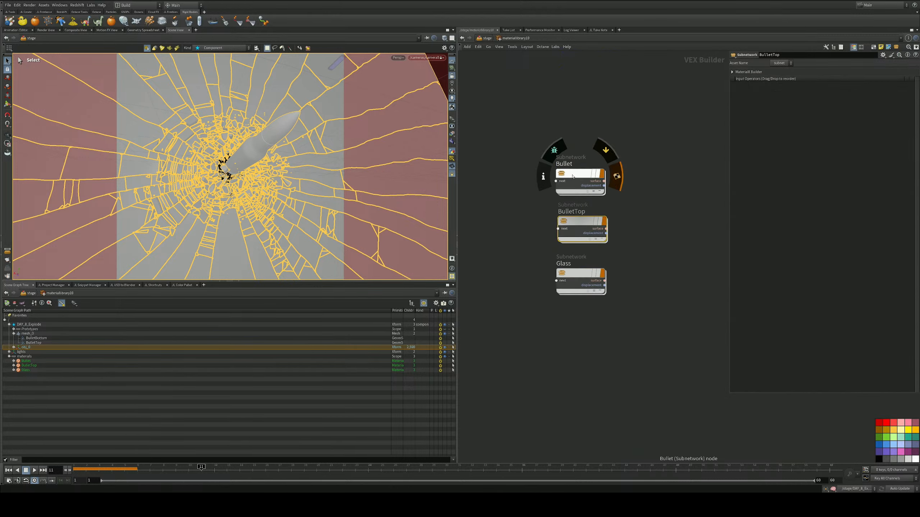
{"action": "double_click", "coordinate": [579, 222]}
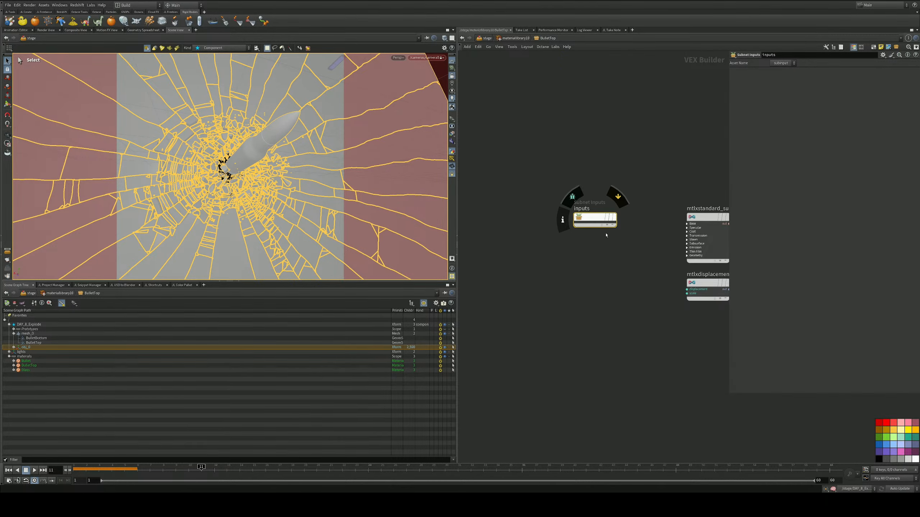
{"action": "middle_click_drag", "start_coordinate": [616, 236], "coordinate": [591, 240]}
Step: Show the colour palette's reference image board and zoom in on its DAY 8 EXPLODE section
{"action": "left_click", "coordinate": [182, 285]}
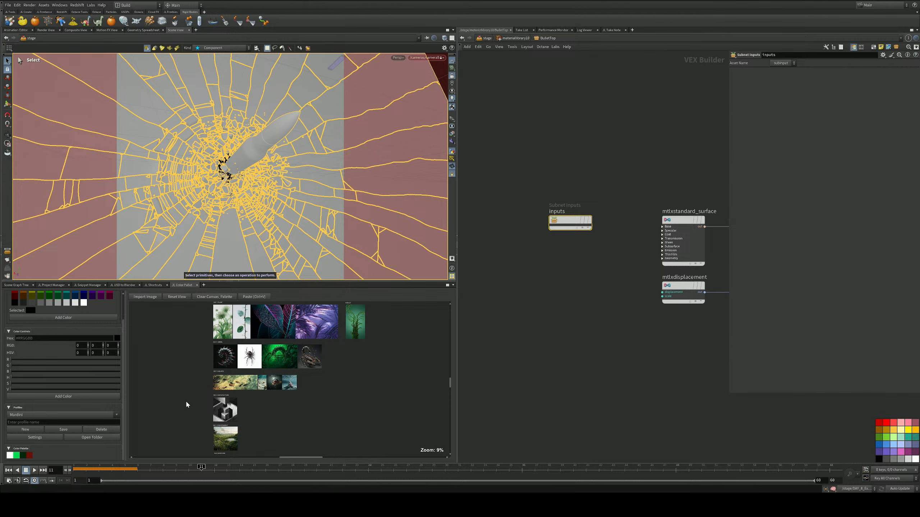
{"action": "scroll", "coordinate": [180, 404], "scroll_direction": "up", "scroll_amount": 3}
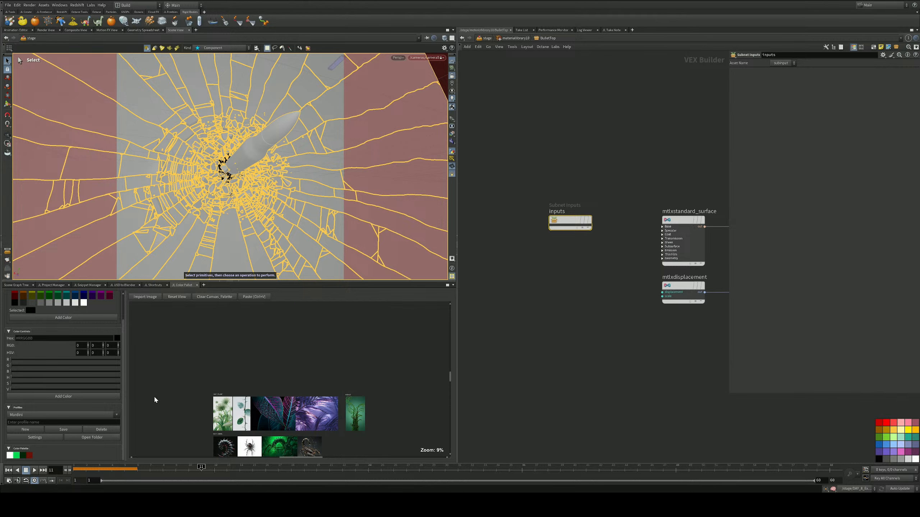
{"action": "scroll", "coordinate": [163, 411], "scroll_direction": "down", "scroll_amount": 5}
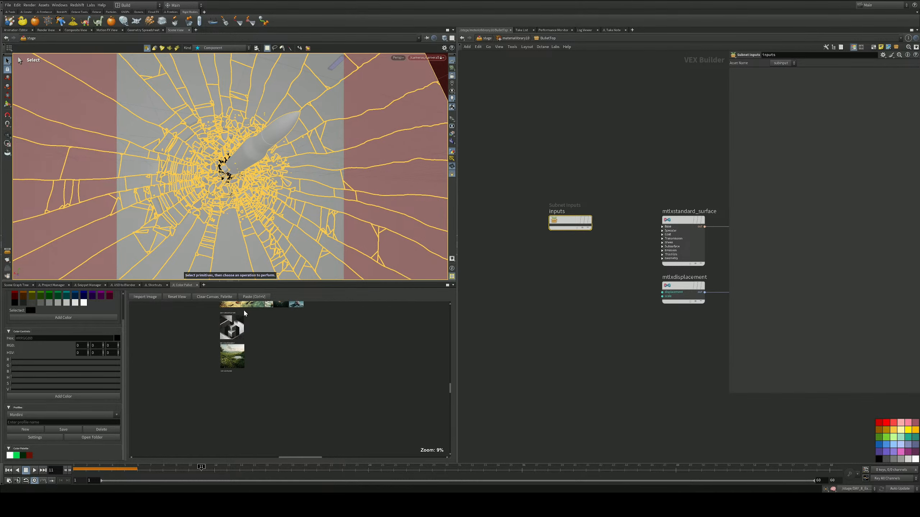
{"action": "scroll", "coordinate": [255, 401], "scroll_direction": "up", "scroll_amount": 3, "text": "ctrl"}
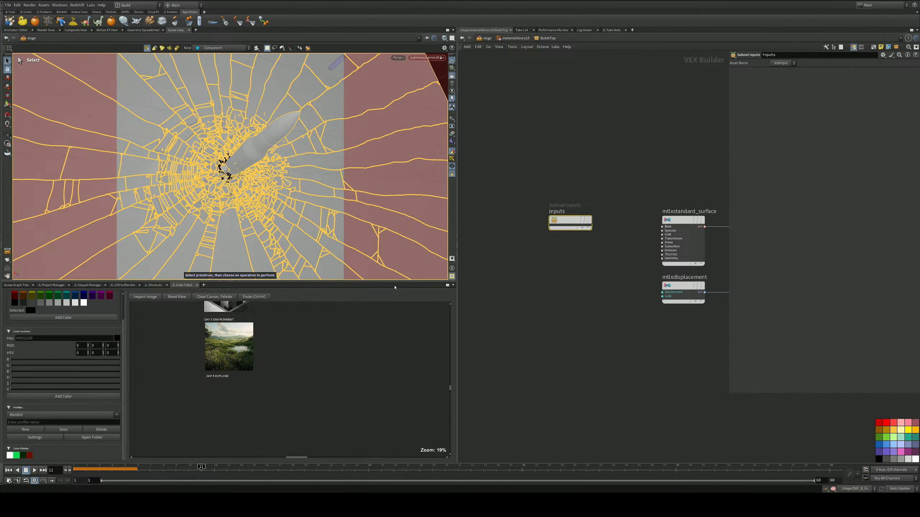
Step: Bring the scene graph tree back in place of the colour palette and keep BulletTop's shader nodes in view
{"action": "middle_click_drag", "start_coordinate": [427, 337], "coordinate": [410, 377]}
{"action": "scroll", "coordinate": [523, 327], "scroll_direction": "up", "scroll_amount": 3}
{"action": "middle_click_drag", "start_coordinate": [566, 302], "coordinate": [482, 355]}
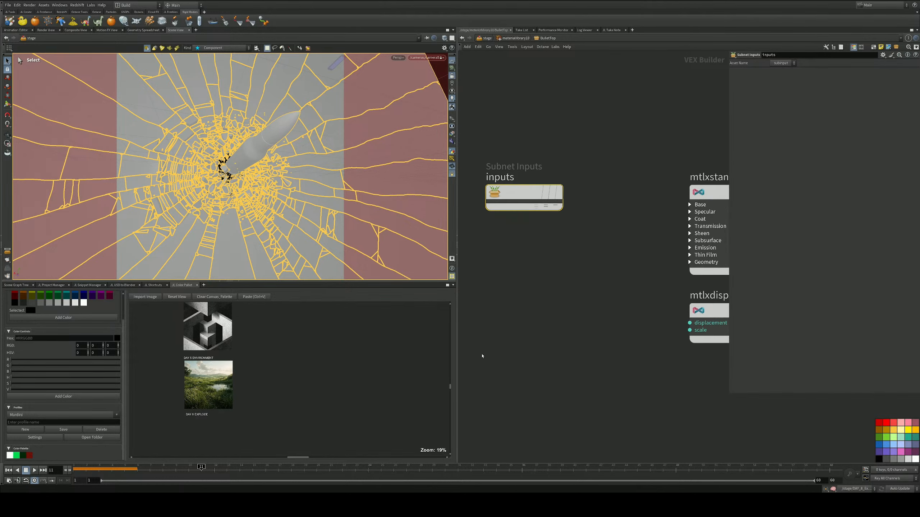
{"action": "middle_click_drag", "start_coordinate": [580, 323], "coordinate": [492, 355]}
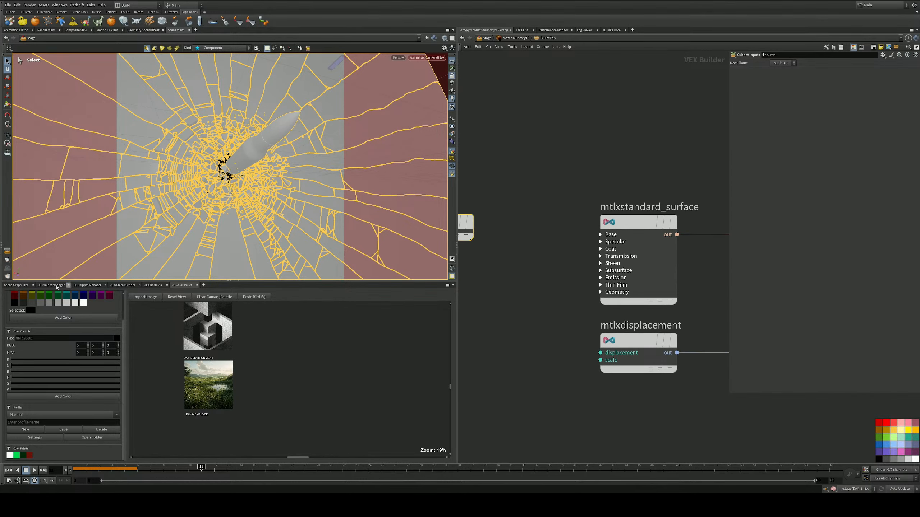
{"action": "left_click", "coordinate": [16, 285]}
{"action": "middle_click_drag", "start_coordinate": [560, 301], "coordinate": [566, 264]}
{"action": "scroll", "coordinate": [566, 264], "scroll_direction": "down", "scroll_amount": 3}
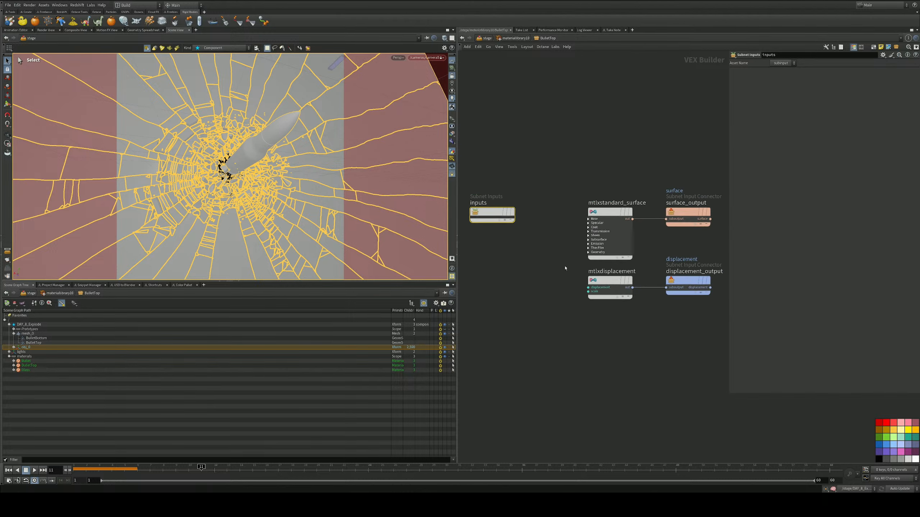
Step: On BulletTop's mtlxstandard_surface, set the base colour to brown, RGB 0.3, 0.188, 0.109, and Metalness to 1
{"action": "left_click", "coordinate": [610, 213]}
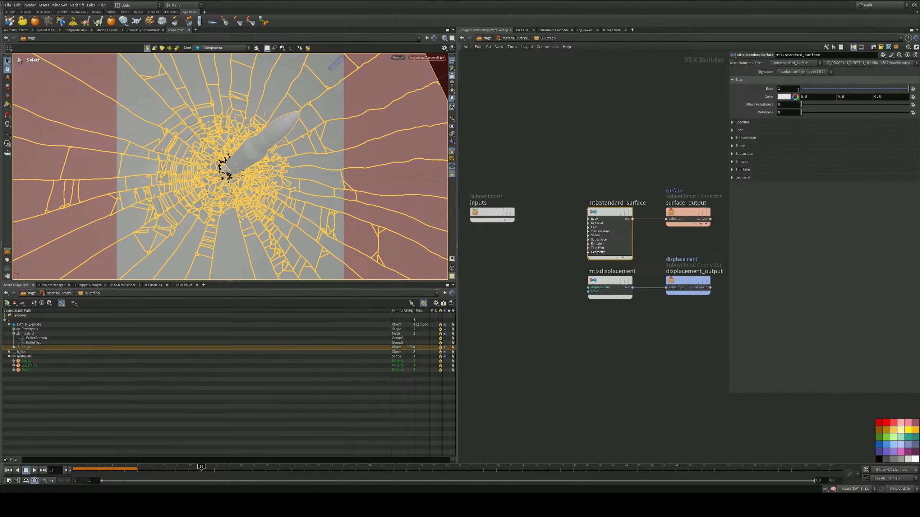
{"action": "left_click", "coordinate": [784, 97]}
{"action": "left_click", "coordinate": [761, 73]}
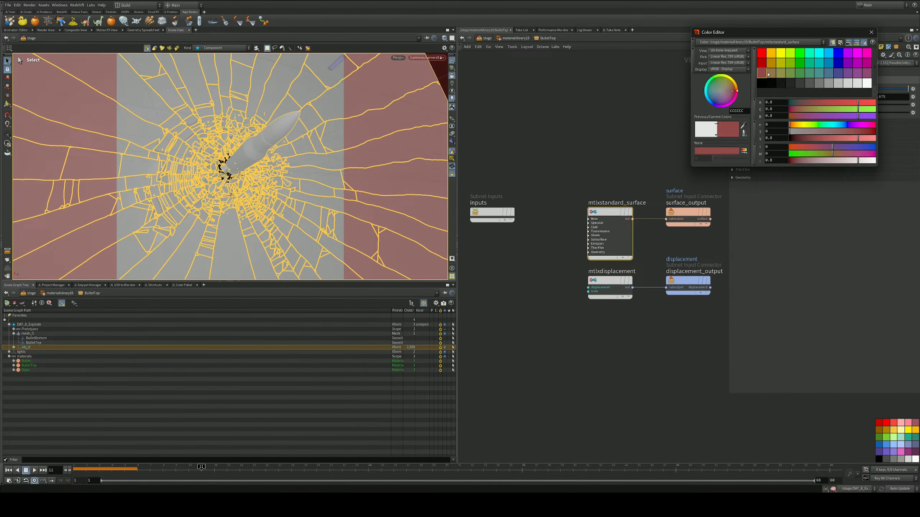
{"action": "left_click", "coordinate": [771, 73]}
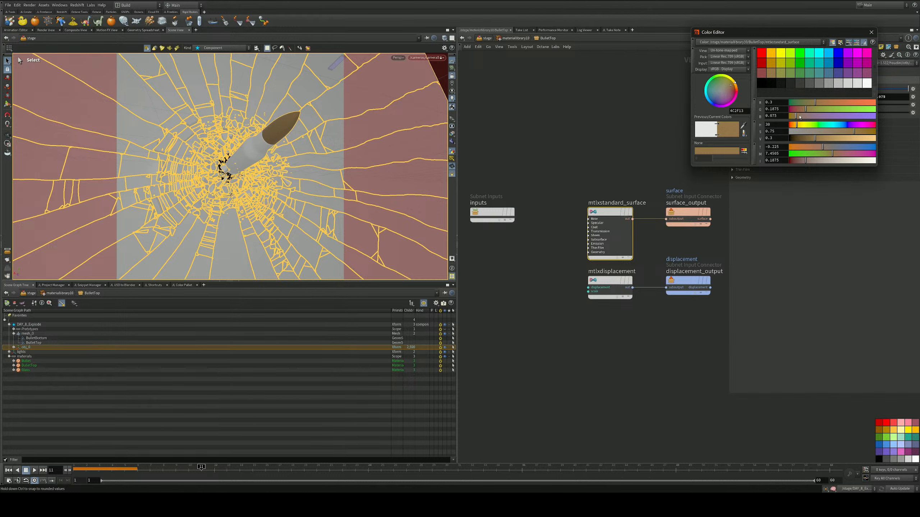
{"action": "left_click_drag", "start_coordinate": [796, 117], "coordinate": [802, 116]}
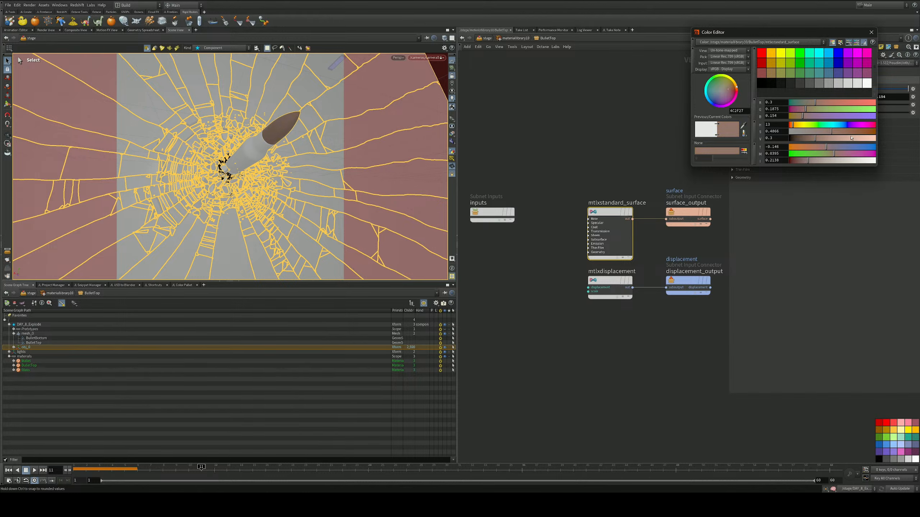
{"action": "left_click", "coordinate": [840, 131]}
{"action": "left_click", "coordinate": [799, 117]}
{"action": "left_click", "coordinate": [871, 32]}
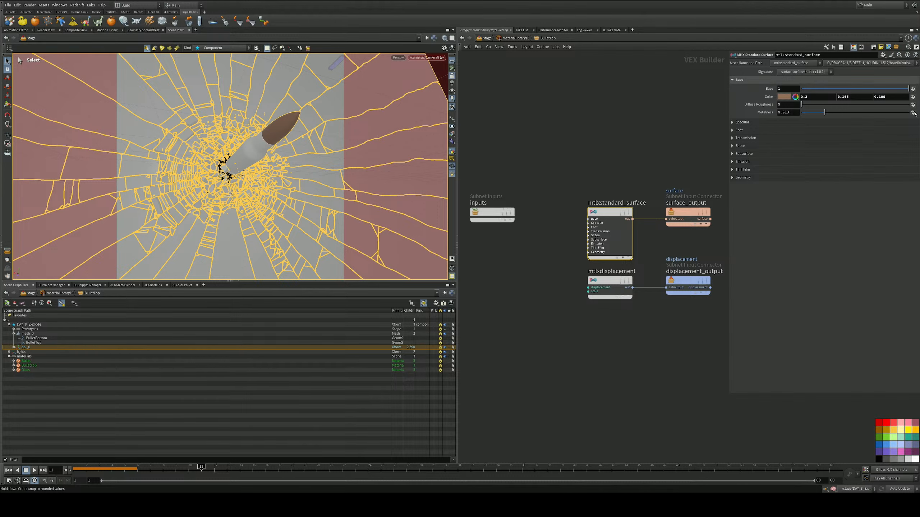
{"action": "left_click_drag", "start_coordinate": [802, 112], "coordinate": [910, 112]}
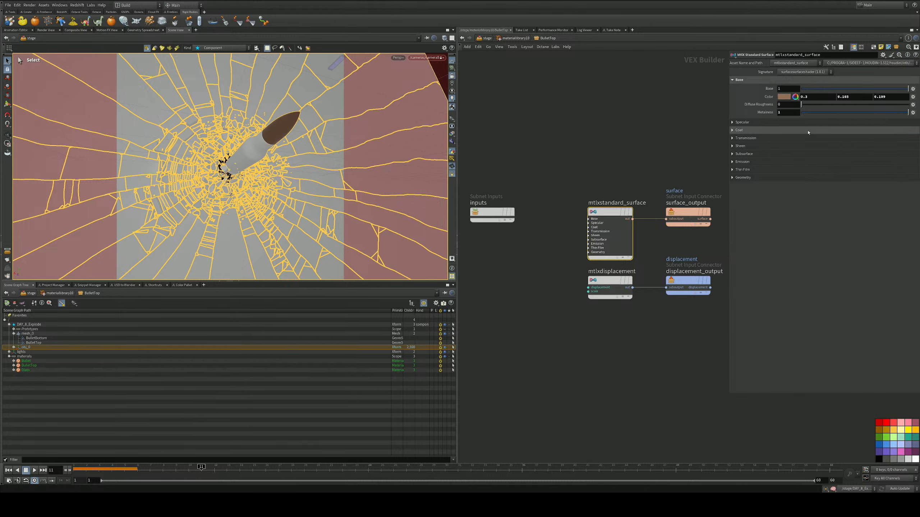
{"action": "left_click", "coordinate": [793, 123]}
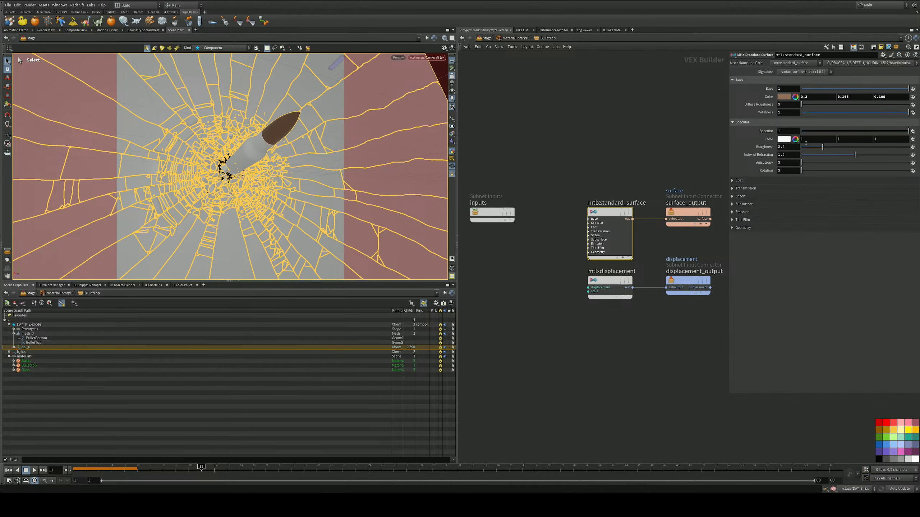
Step: Replace the Bullet material's mtlxstandard_surface with a copy of BulletTop's shader and connect it to surface_output
{"action": "left_click", "coordinate": [605, 190]}
{"action": "left_click_drag", "start_coordinate": [577, 186], "coordinate": [643, 265]}
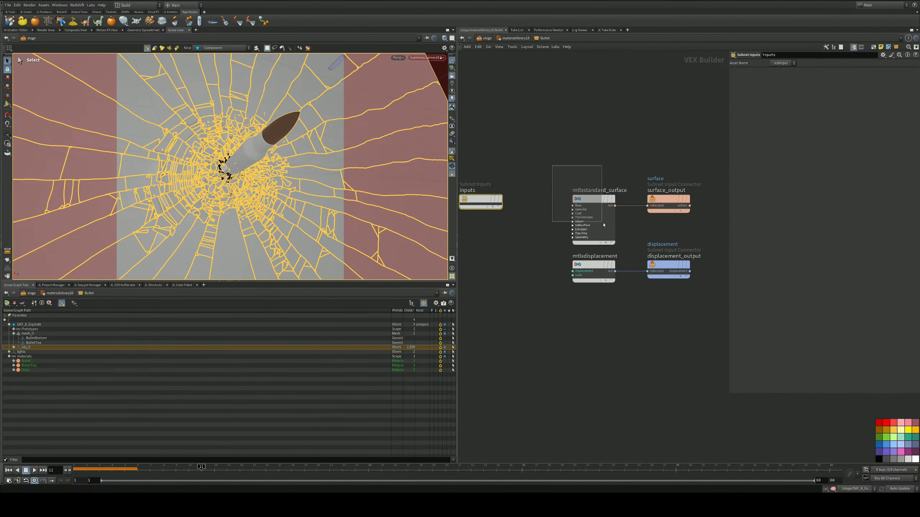
{"action": "left_click", "coordinate": [604, 225]}
{"action": "key", "text": "Delete"}
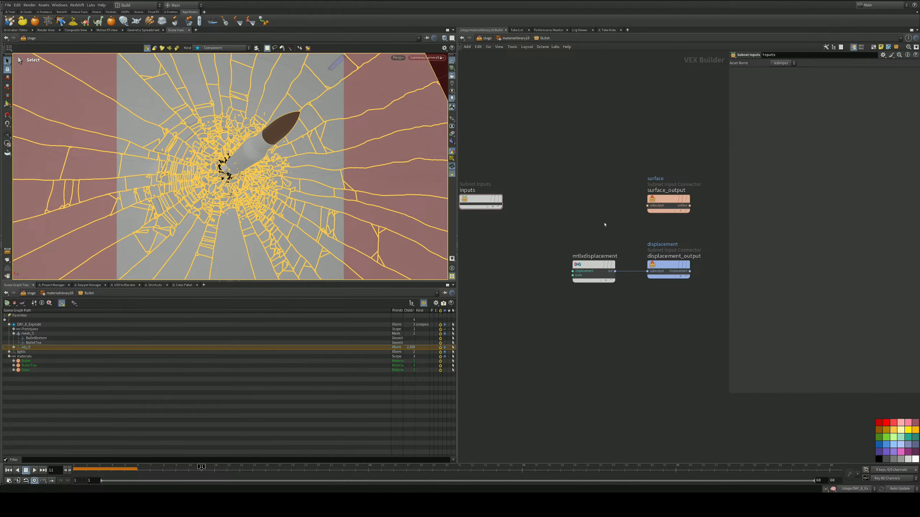
{"action": "key", "text": "ctrl+v"}
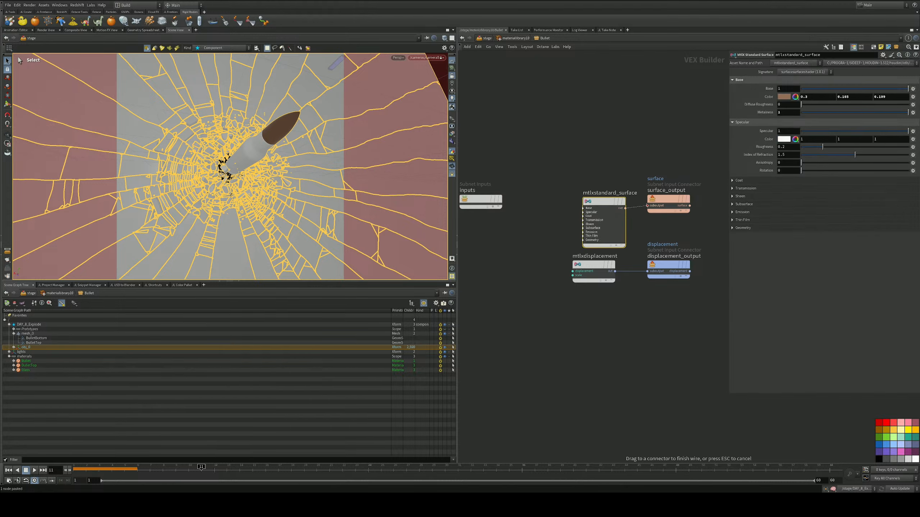
{"action": "left_click_drag", "start_coordinate": [605, 205], "coordinate": [576, 186]}
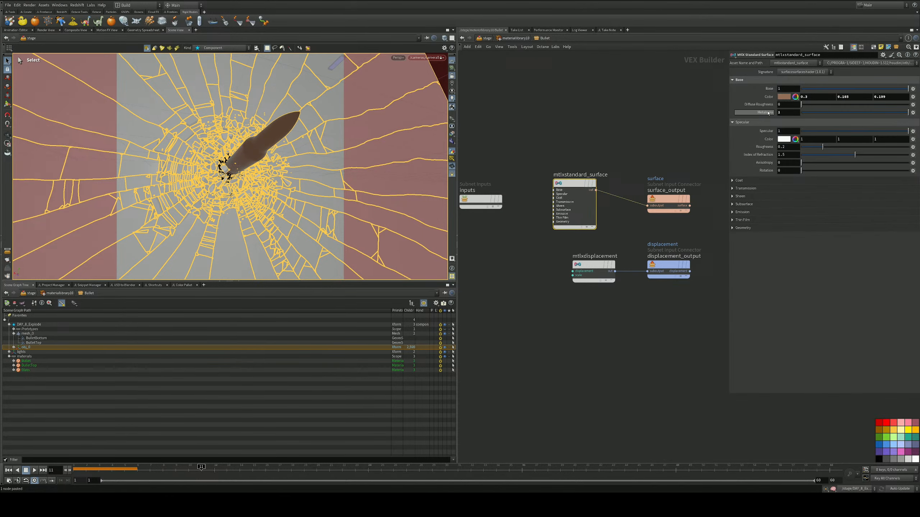
Step: Set the Bullet shader's base colour to a brassy brown of about RGB 0.352, 0.232, 0.106 and return to materiallibrary10
{"action": "left_click", "coordinate": [784, 97]}
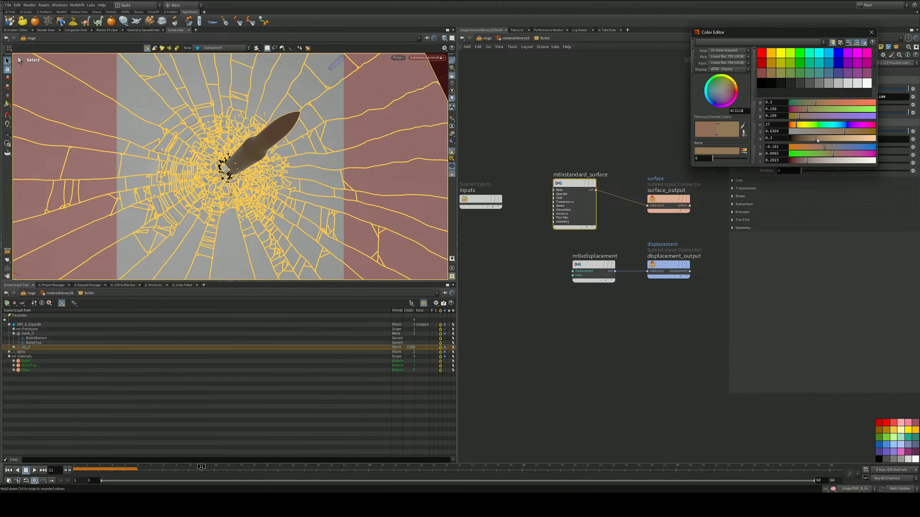
{"action": "left_click_drag", "start_coordinate": [820, 138], "coordinate": [798, 117]}
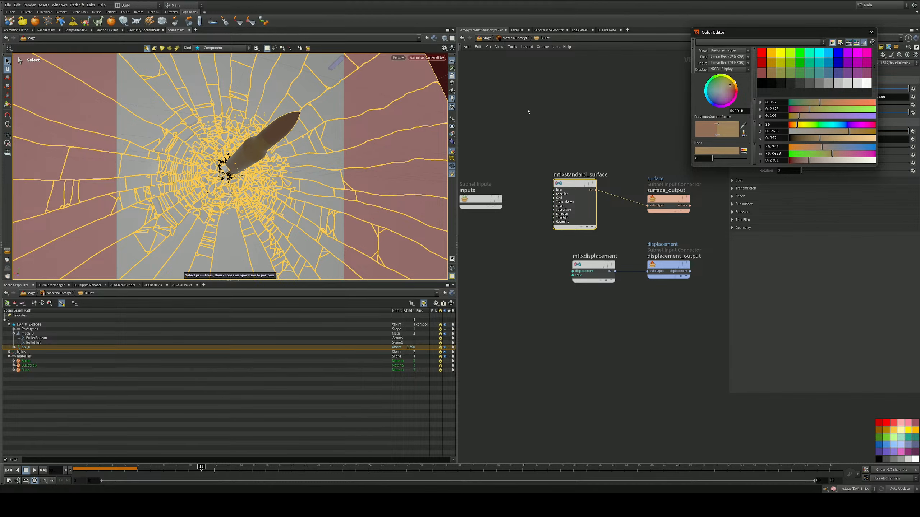
{"action": "key", "text": "u"}
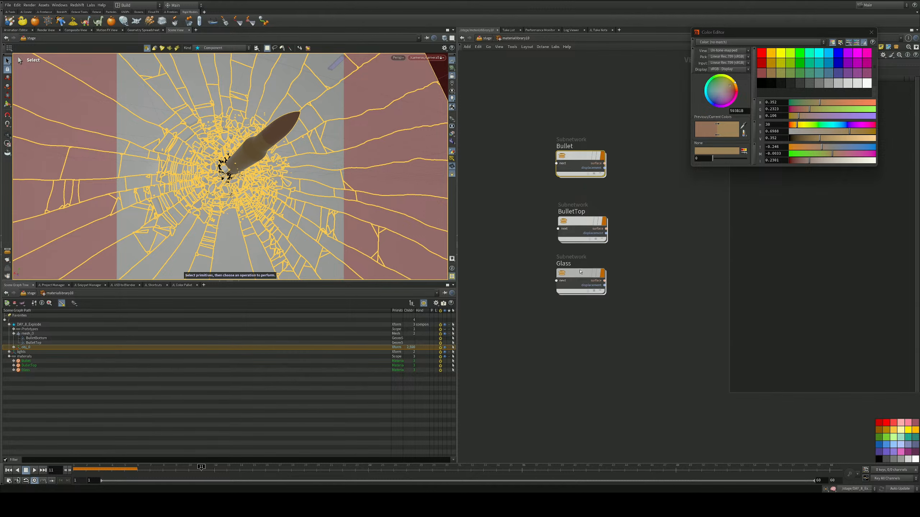
Step: Set Transmission to 1 on the Glass material's mtlxstandard_surface and save the scene
{"action": "double_click", "coordinate": [580, 272]}
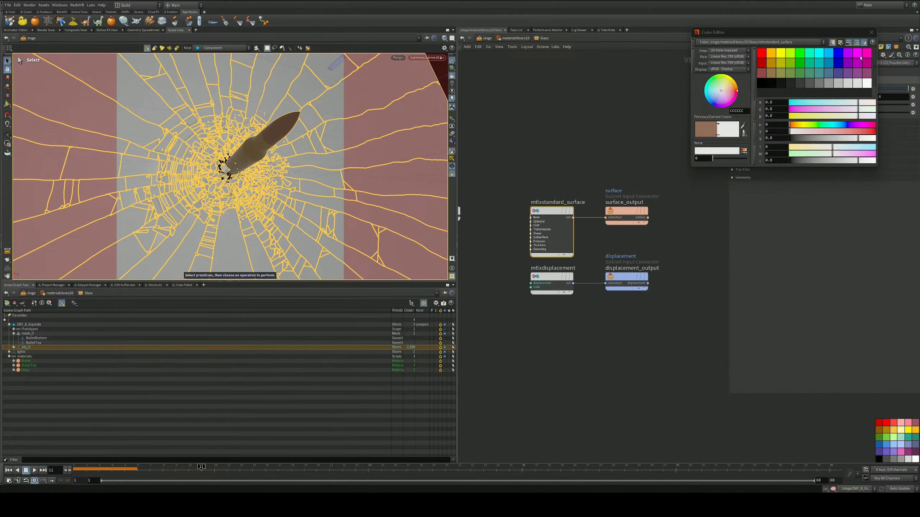
{"action": "left_click", "coordinate": [871, 32]}
{"action": "left_click", "coordinate": [899, 138]}
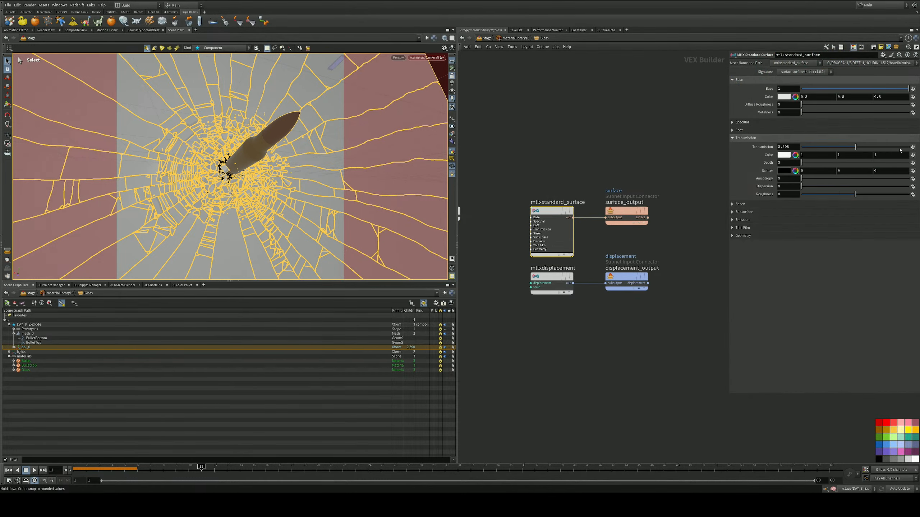
{"action": "left_click_drag", "start_coordinate": [856, 146], "coordinate": [910, 147]}
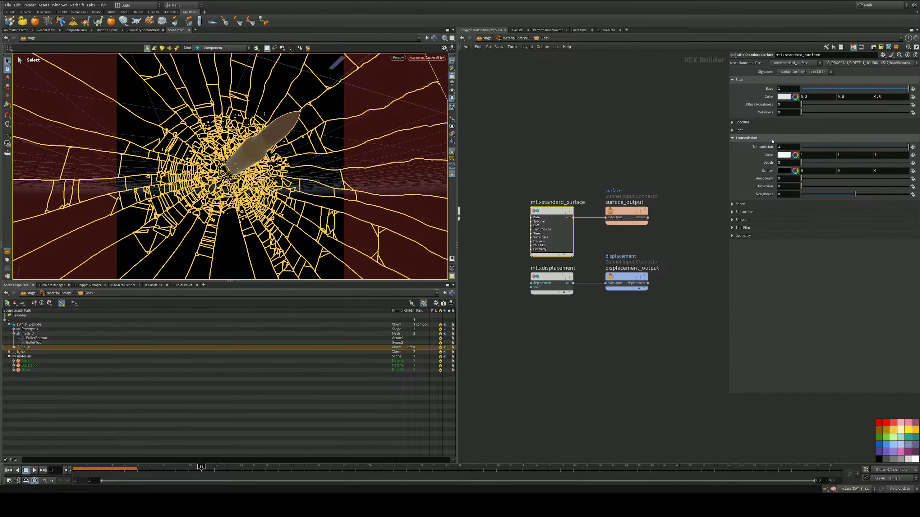
{"action": "left_click", "coordinate": [514, 83]}
{"action": "key", "text": "ctrl+s"}
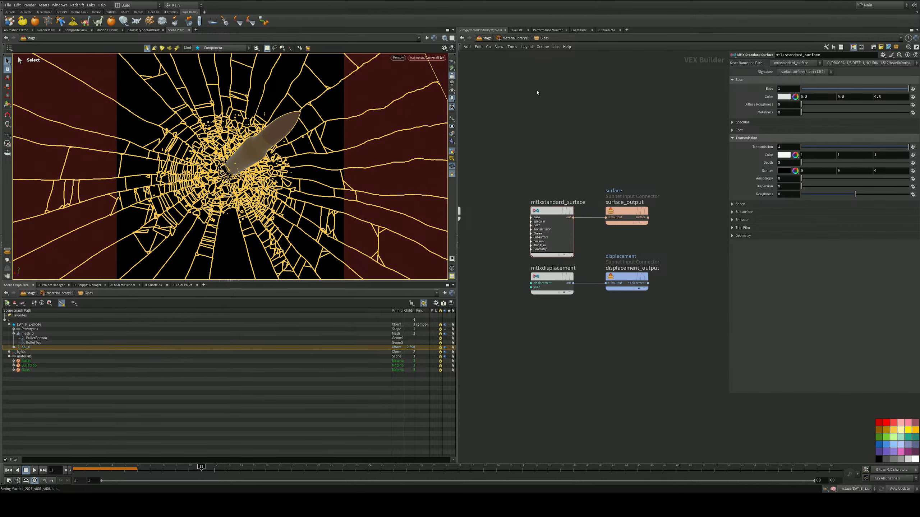